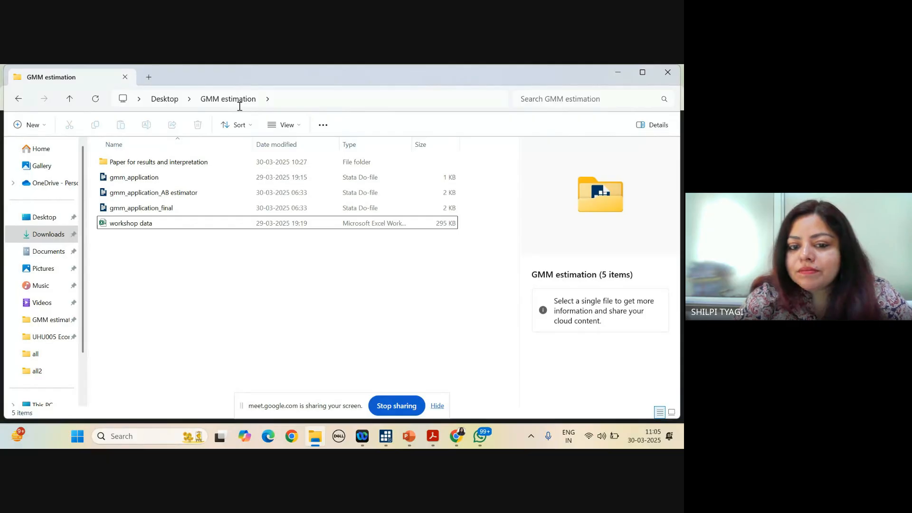
- Show the GMM estimation folder in File Explorer, review its Paper for results and interpretation subfolder, and return to the parent folder
left_click(618, 72)
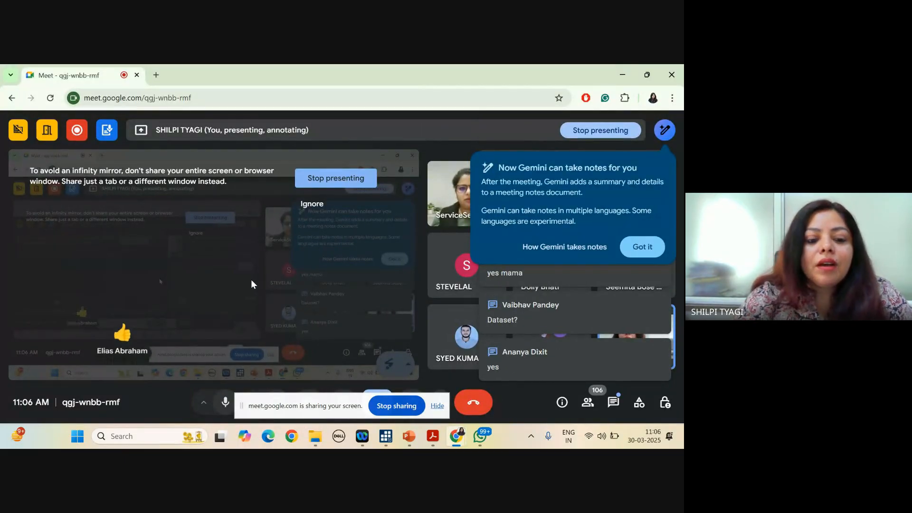
left_click(314, 436)
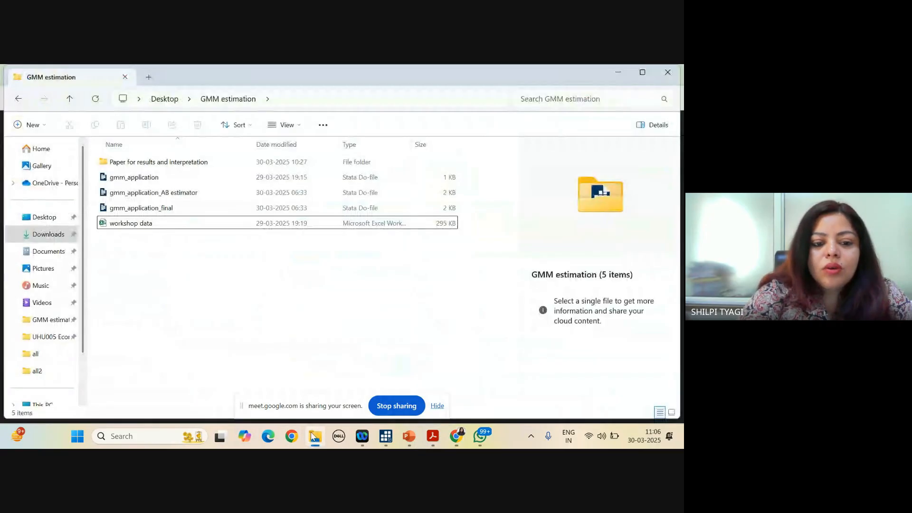
left_click(642, 72)
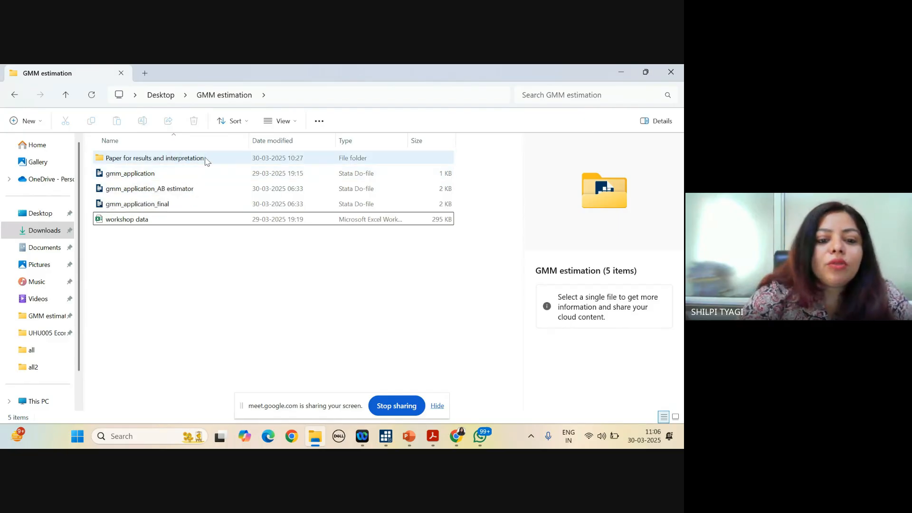
double_click(161, 158)
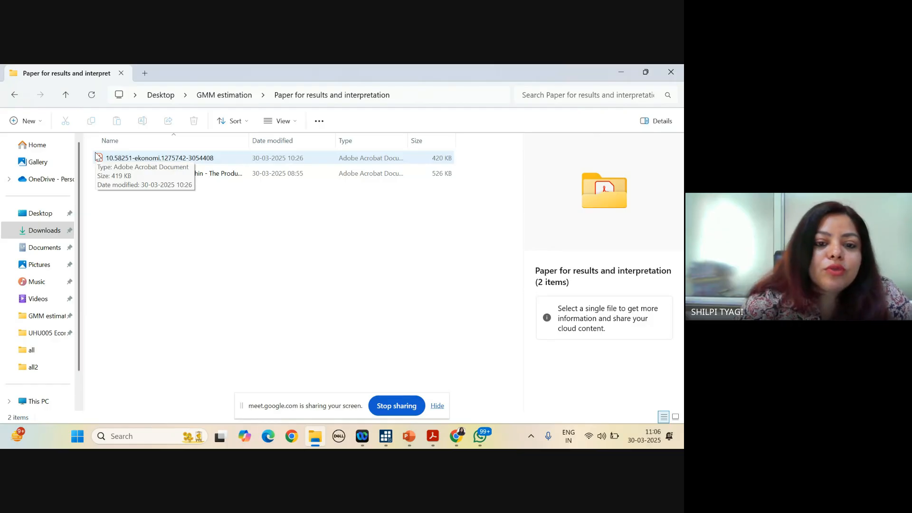
left_click(224, 98)
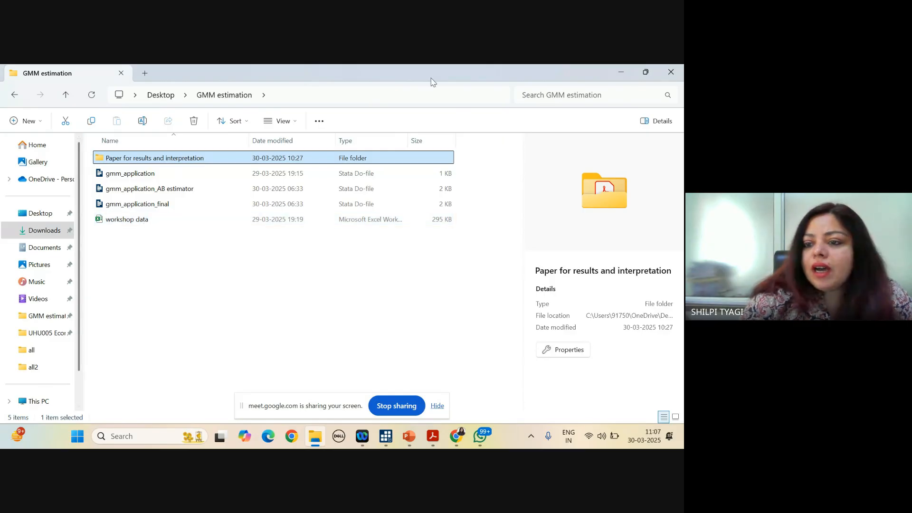
- Switch from the folder window back to the Google Meet call
left_click(620, 71)
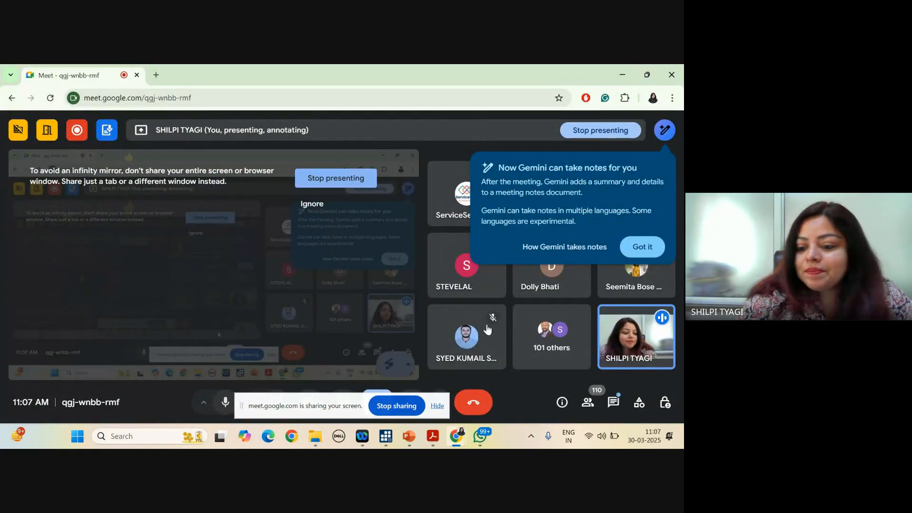
mouse_move(458, 333)
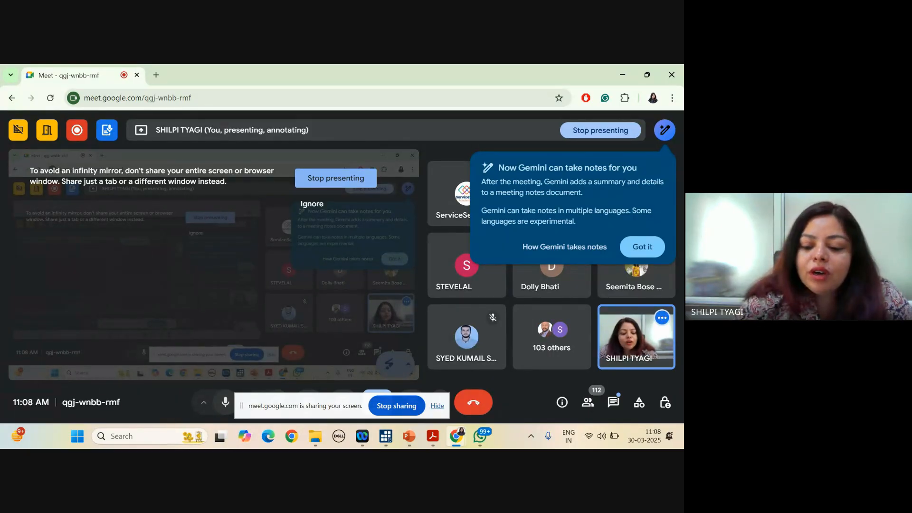
mouse_move(480, 436)
left_click(528, 345)
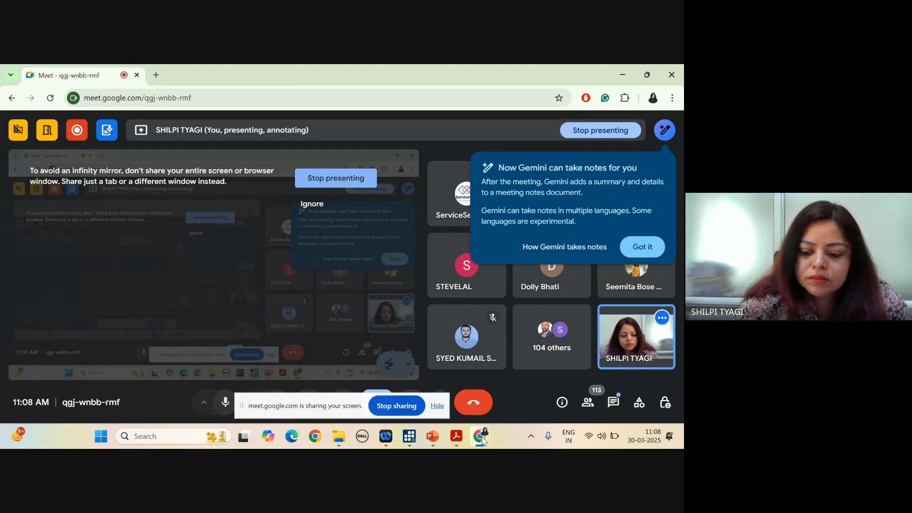
mouse_move(482, 440)
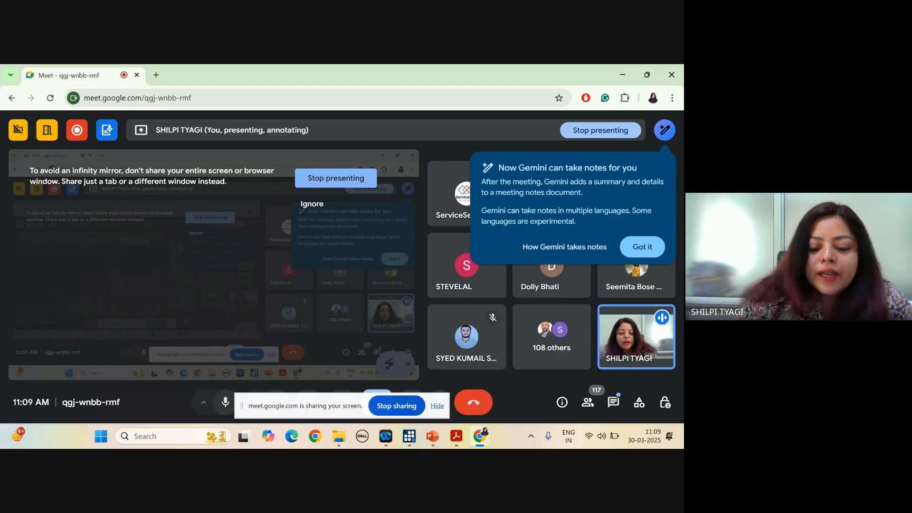
- Switch to File Explorer to show the GMM estimation workshop files and return to the Google Meet call
left_click(332, 441)
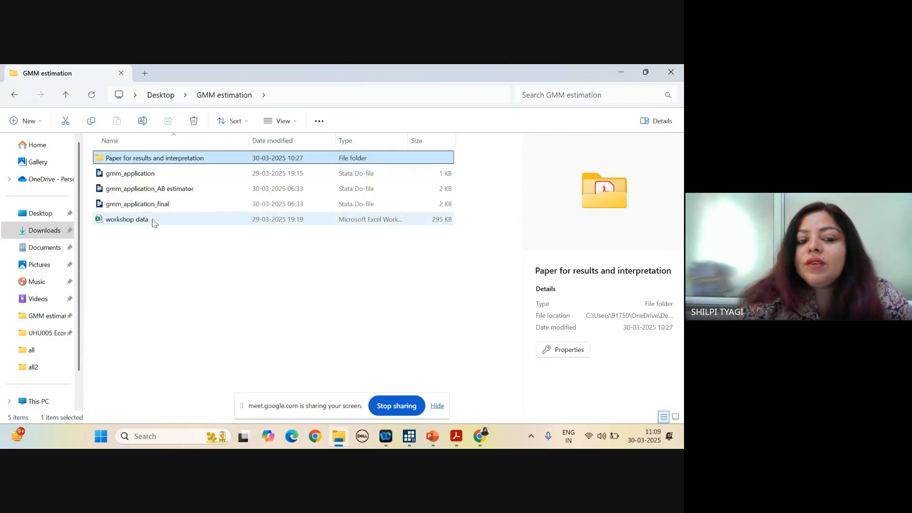
left_click(615, 72)
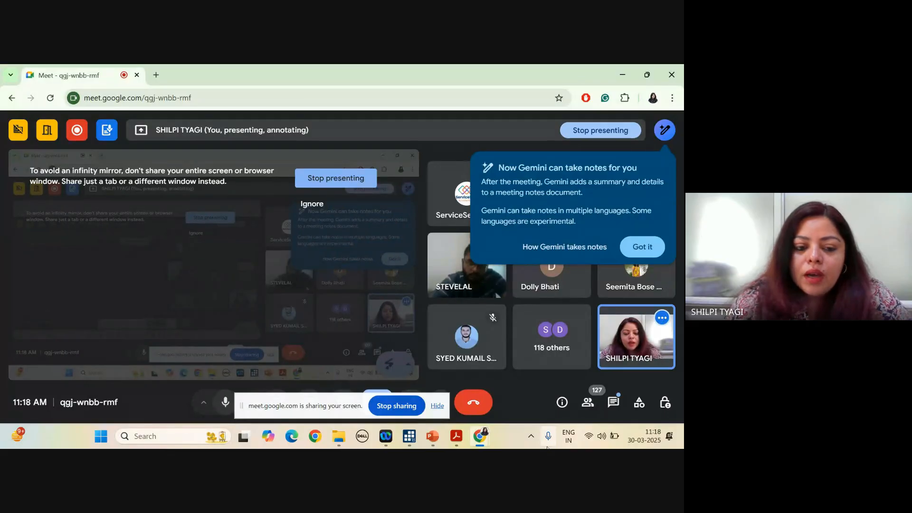
- Open the in-call messages, read the latest participant questions, and close the chat
mouse_move(480, 436)
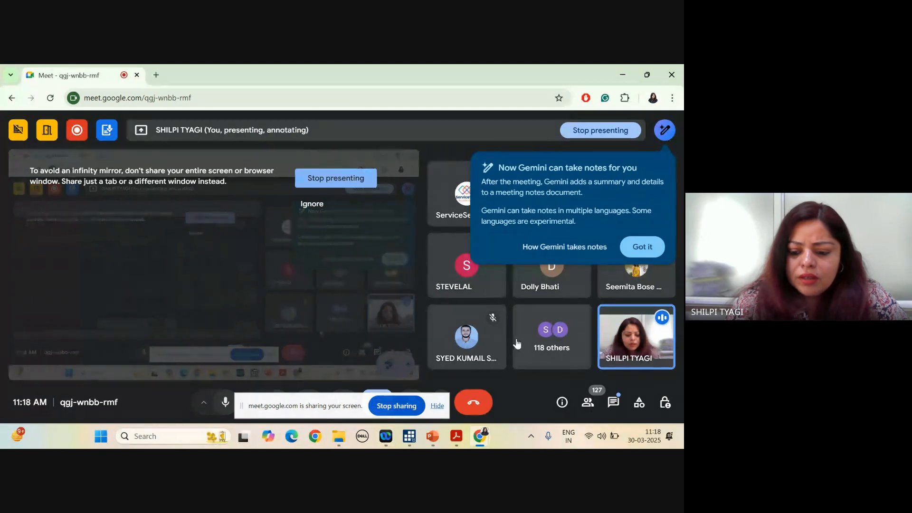
left_click(617, 407)
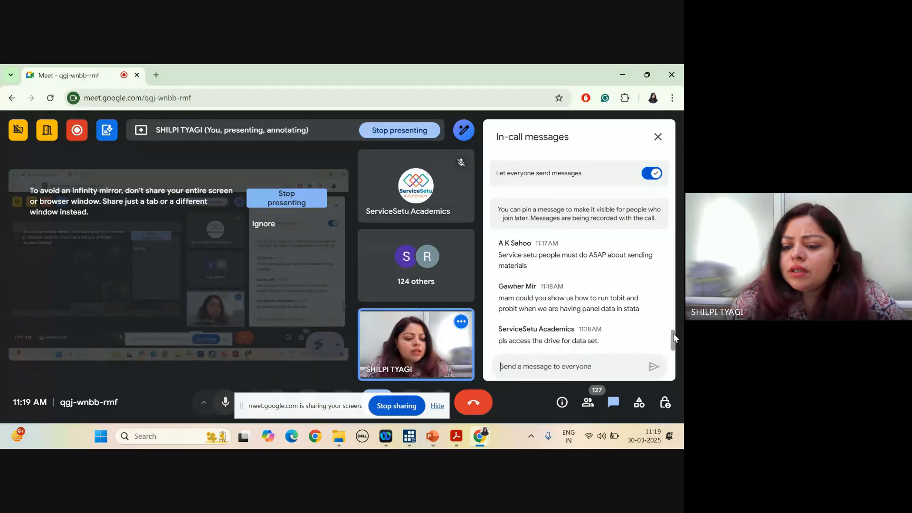
mouse_move(670, 343)
left_mouse_down()
mouse_move(668, 315)
mouse_move(679, 357)
left_mouse_up()
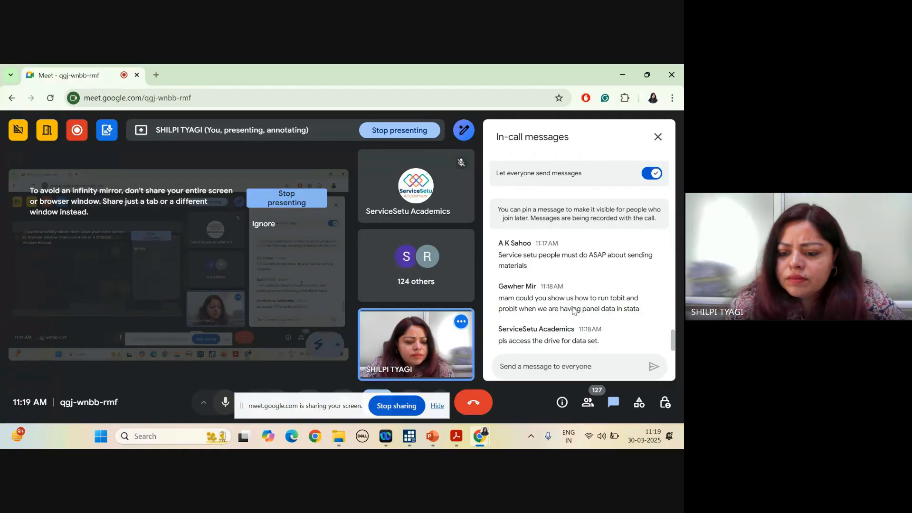
left_click_drag(571, 332, 648, 311)
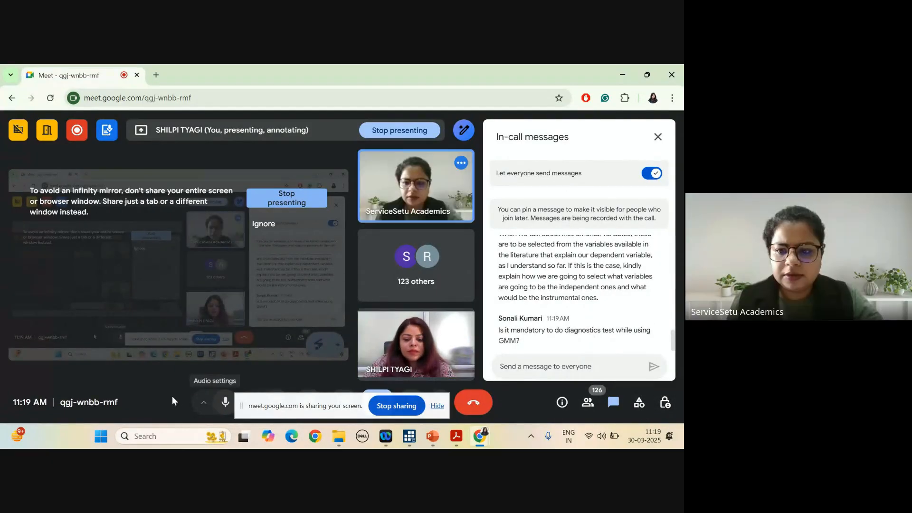
left_click(658, 136)
left_click(658, 136)
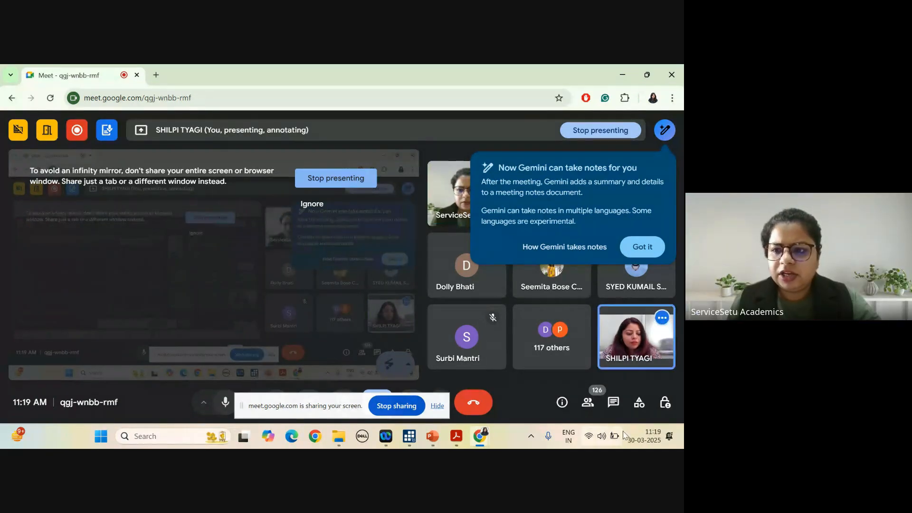
- Reopen the in-call messages and go back to the earliest ones, from 11:05 AM
left_click(613, 402)
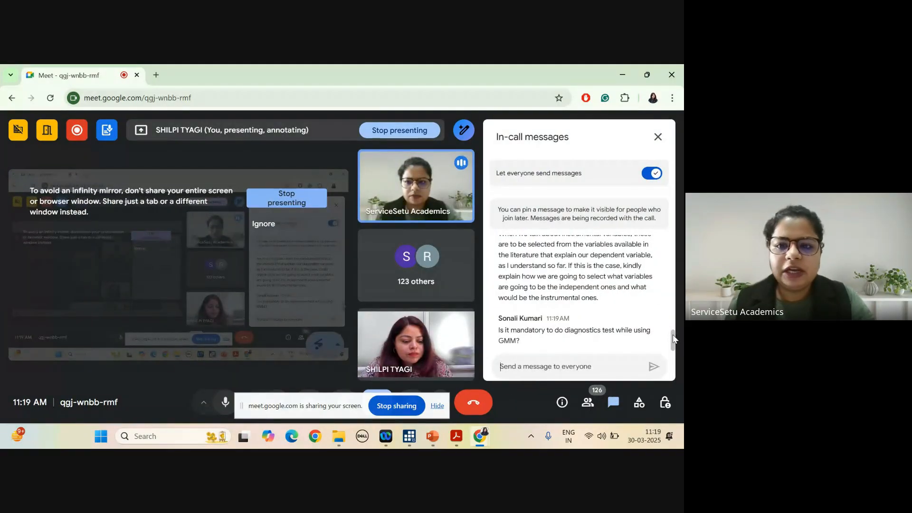
mouse_move(672, 334)
left_mouse_down()
mouse_move(673, 319)
mouse_move(673, 342)
left_mouse_up()
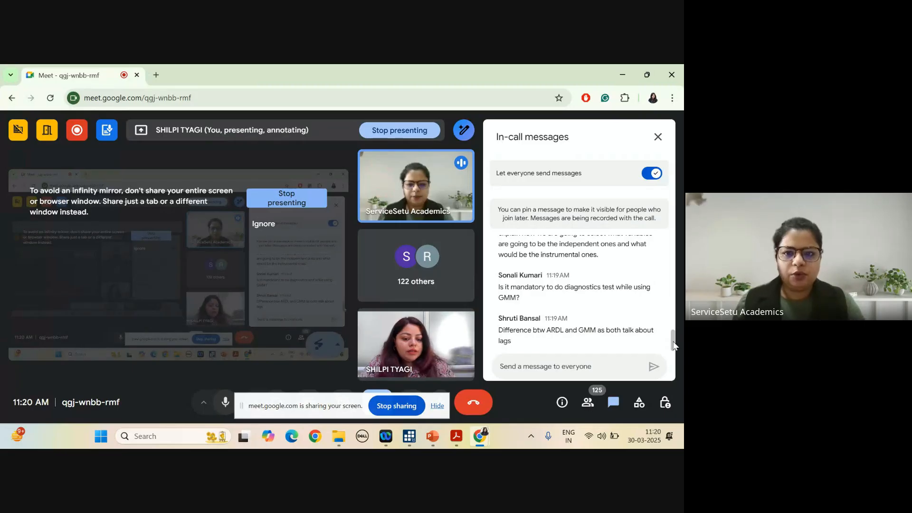
scroll(673, 328, "up", 5)
left_click_drag(672, 320, 669, 235)
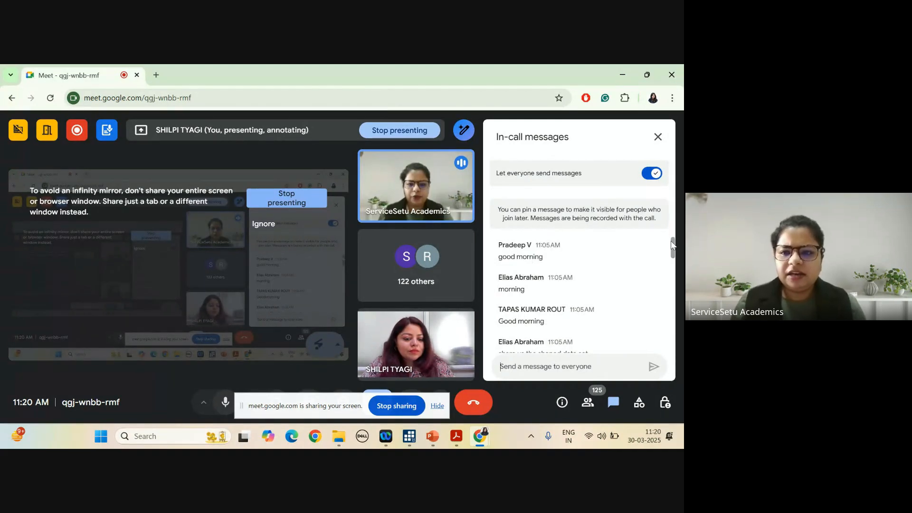
left_click_drag(671, 241, 671, 242)
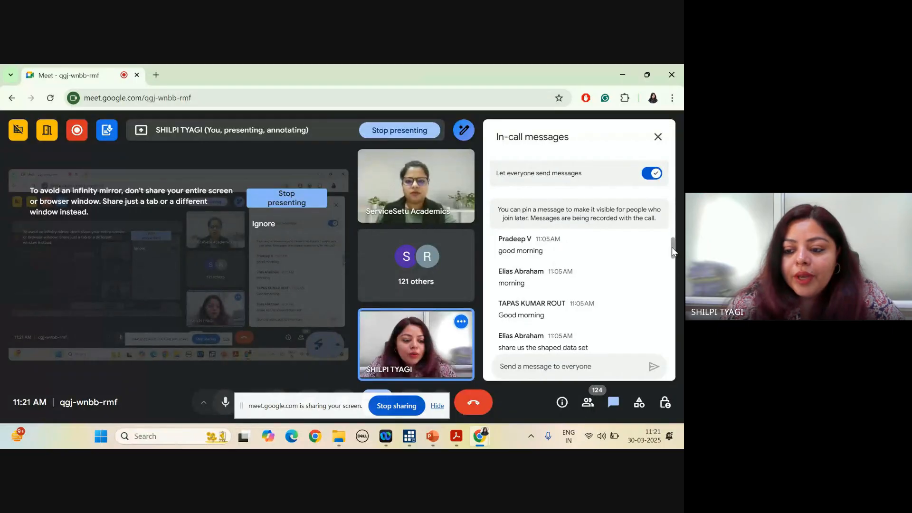
left_click_drag(672, 245, 671, 244)
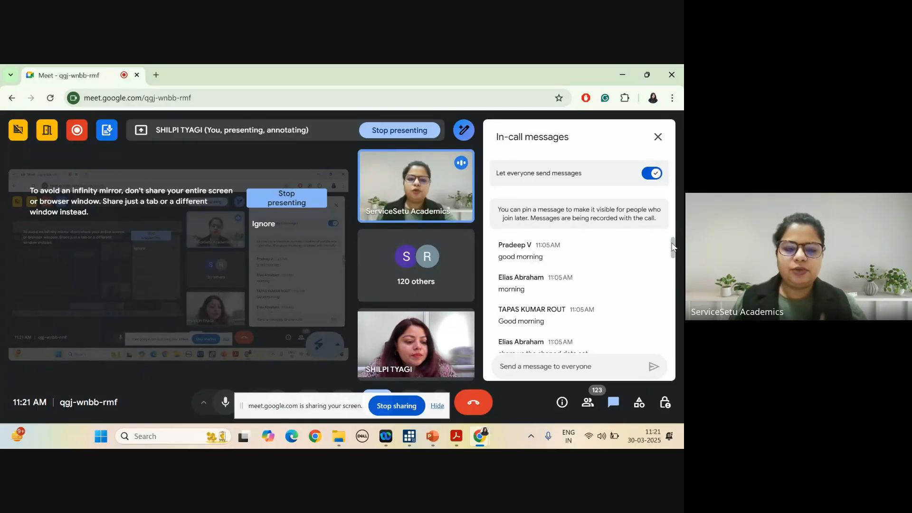
- Read the chat forward from the 11:05 AM messages to the 11:10 AM question about selecting instrumental variables
scroll(672, 244, "down", 3)
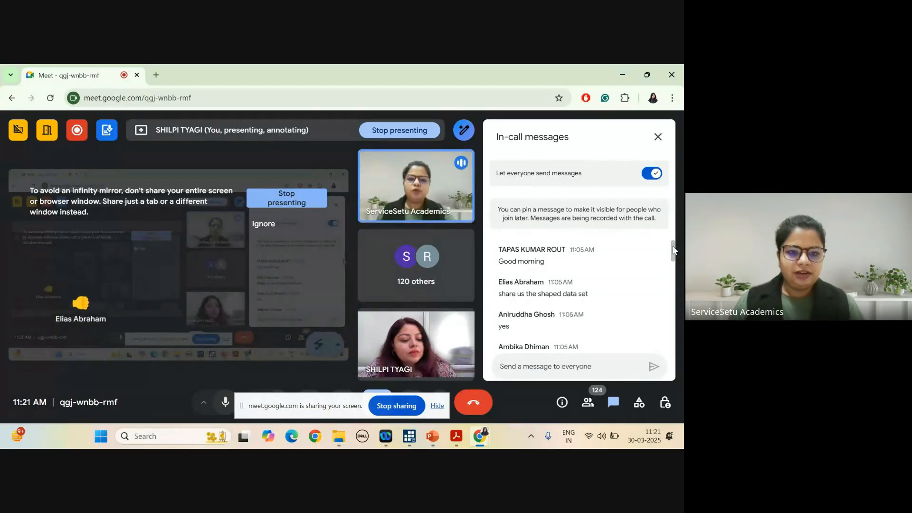
scroll(672, 246, "down", 1)
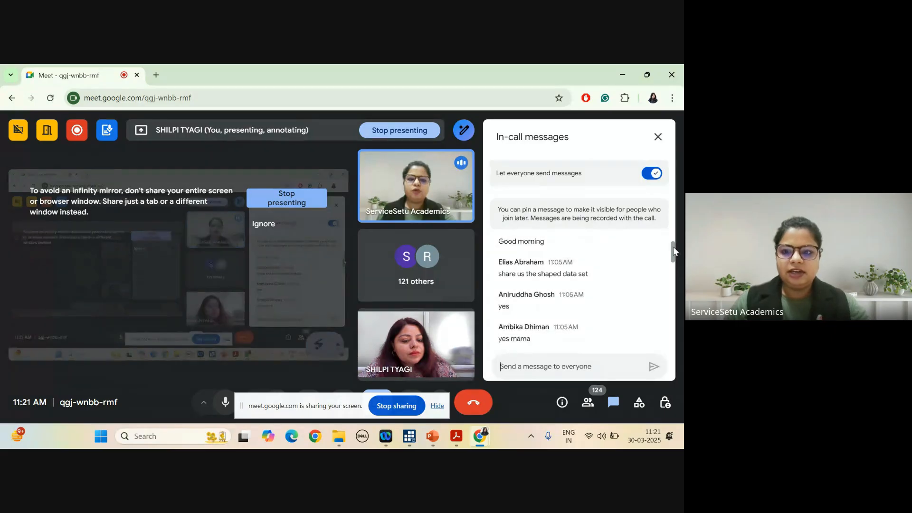
left_click_drag(674, 247, 674, 259)
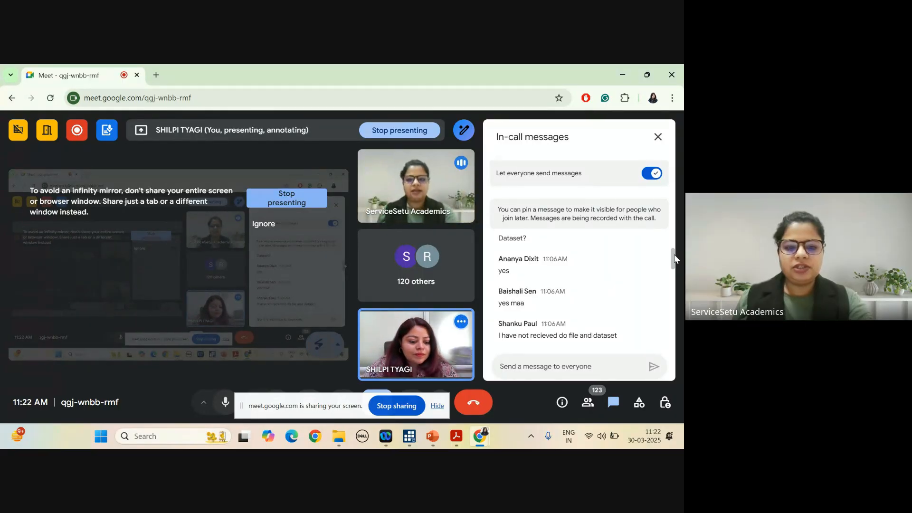
left_click_drag(674, 255, 674, 258)
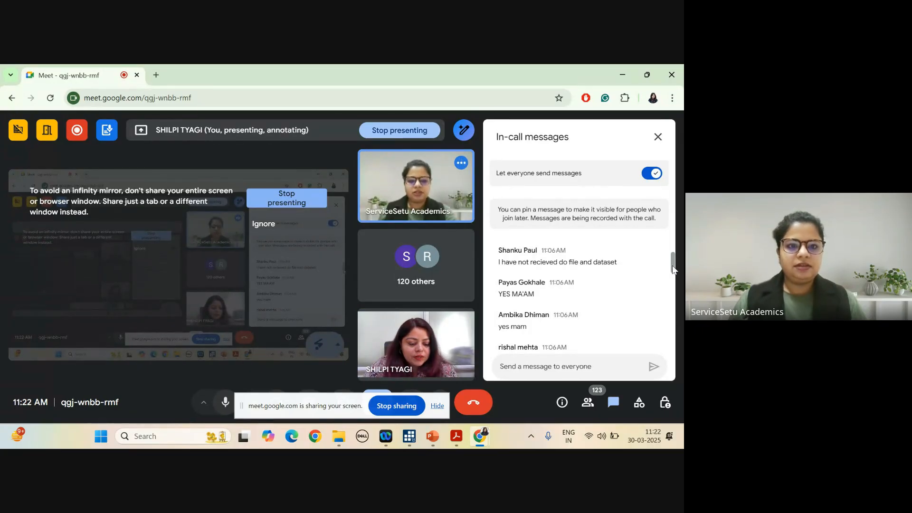
left_click_drag(673, 273, 674, 287)
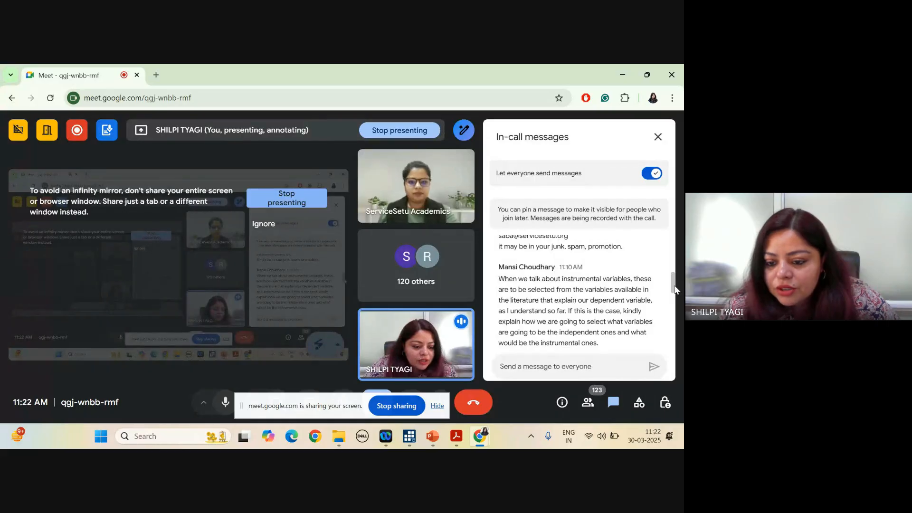
- Review the participant questions through 11:12 AM and highlight "cross-section dependence" in the panel data question
left_click_drag(675, 290, 675, 290)
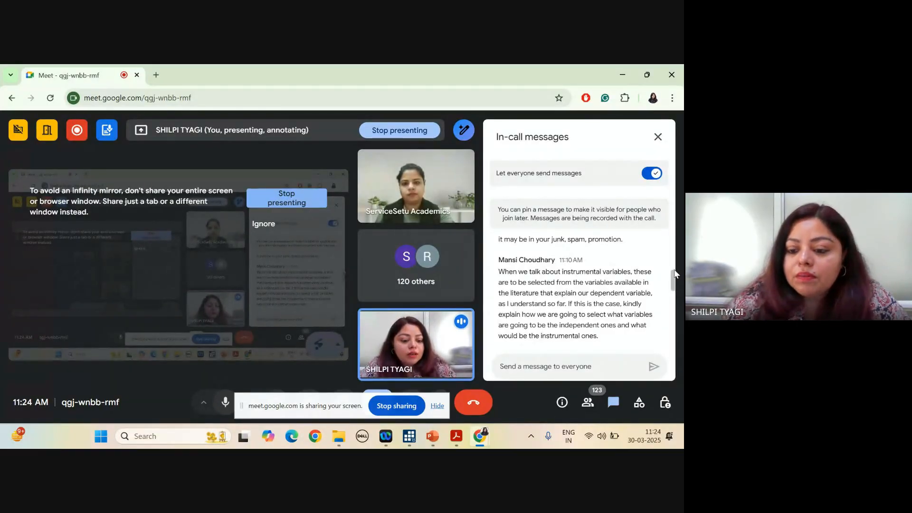
scroll(672, 274, "down", 1)
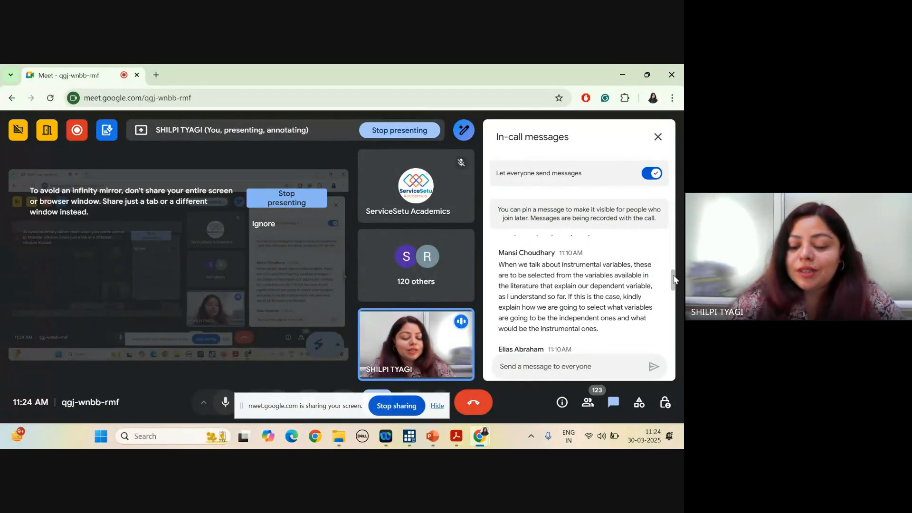
left_click_drag(674, 274, 676, 282)
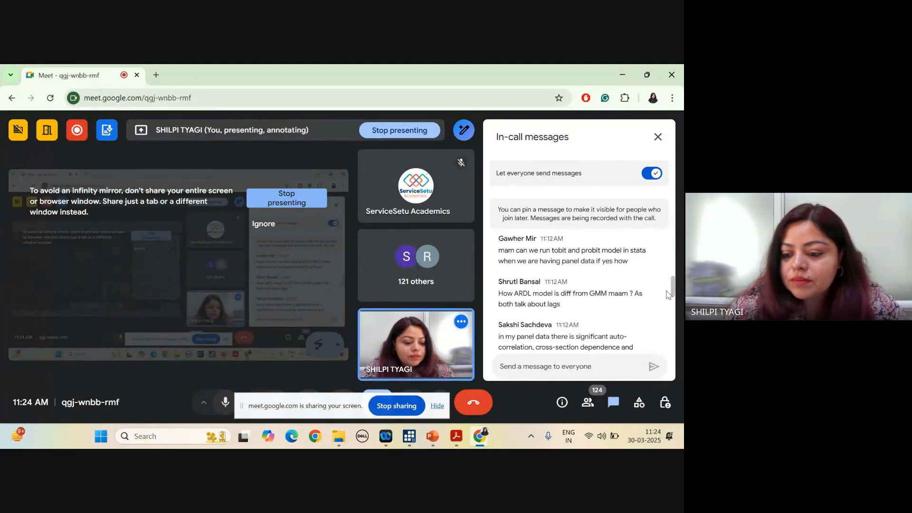
scroll(668, 294, "down", 2)
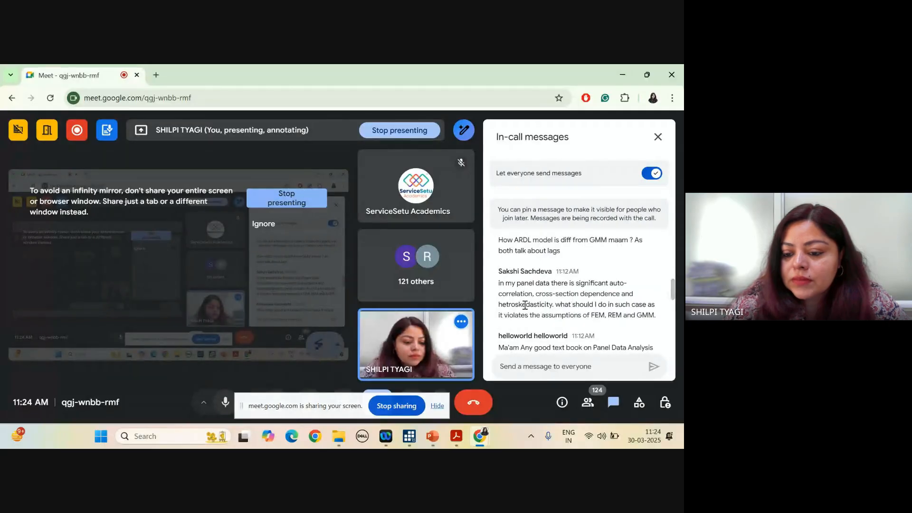
left_click_drag(535, 294, 620, 298)
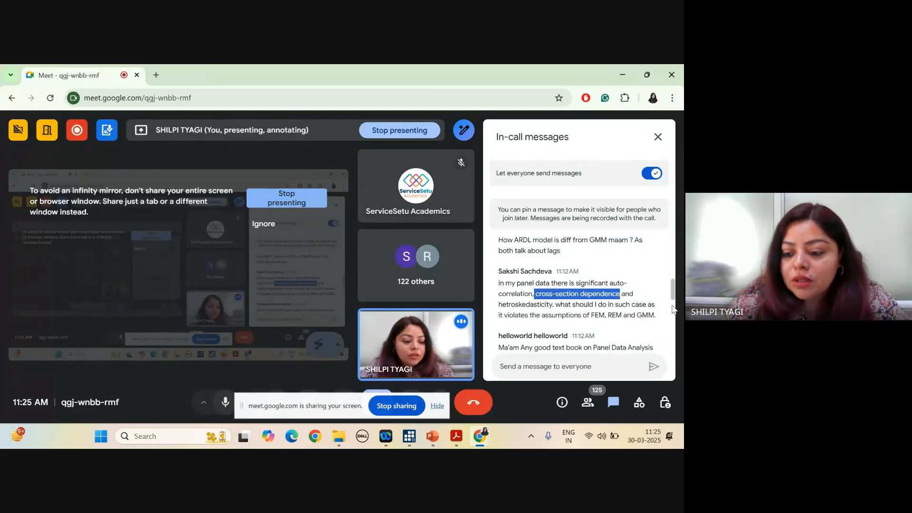
- Read the remaining participant messages from 11:12 to 11:17 AM, including those on T>N and the theoretical framework of GMM
scroll(673, 300, "down", 1)
scroll(673, 300, "down", 2)
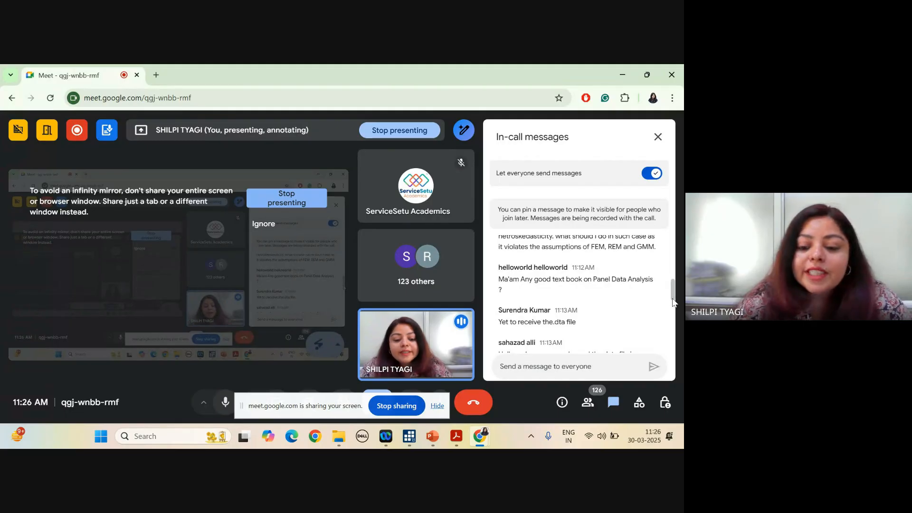
scroll(673, 301, "down", 2)
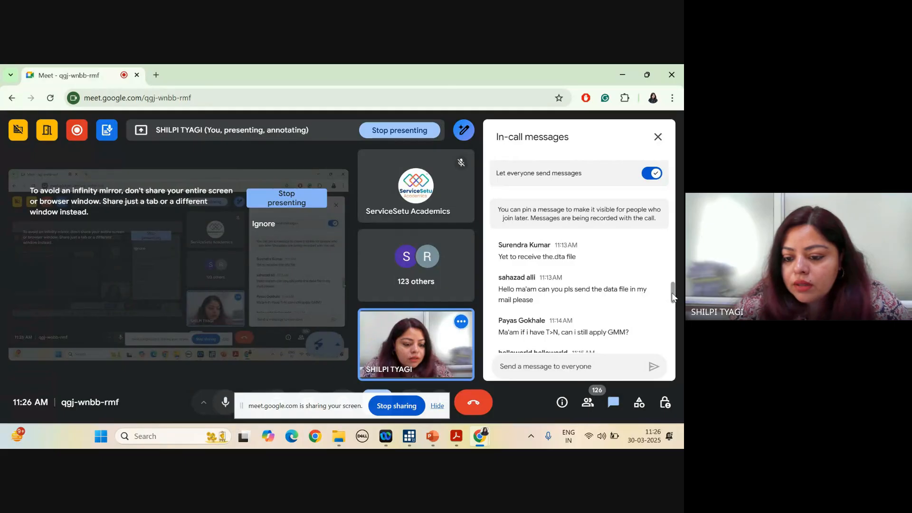
scroll(674, 299, "down", 2)
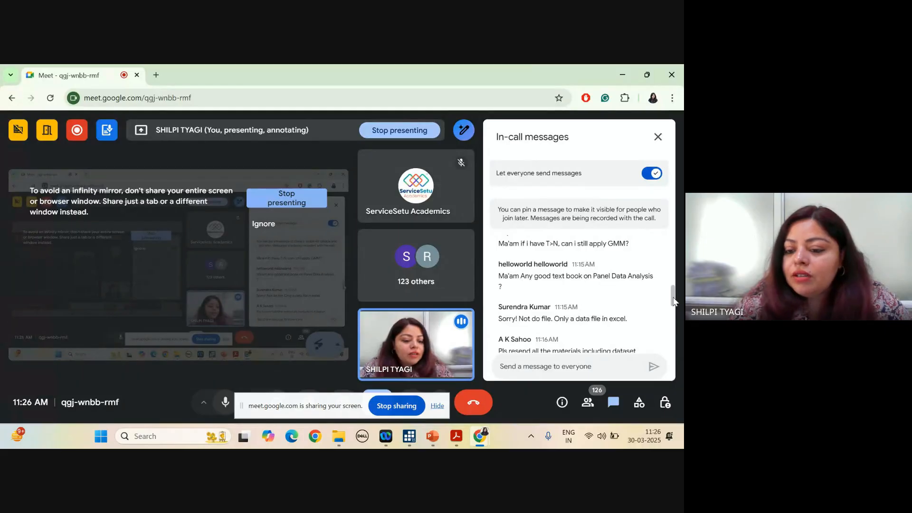
left_click_drag(673, 298, 675, 306)
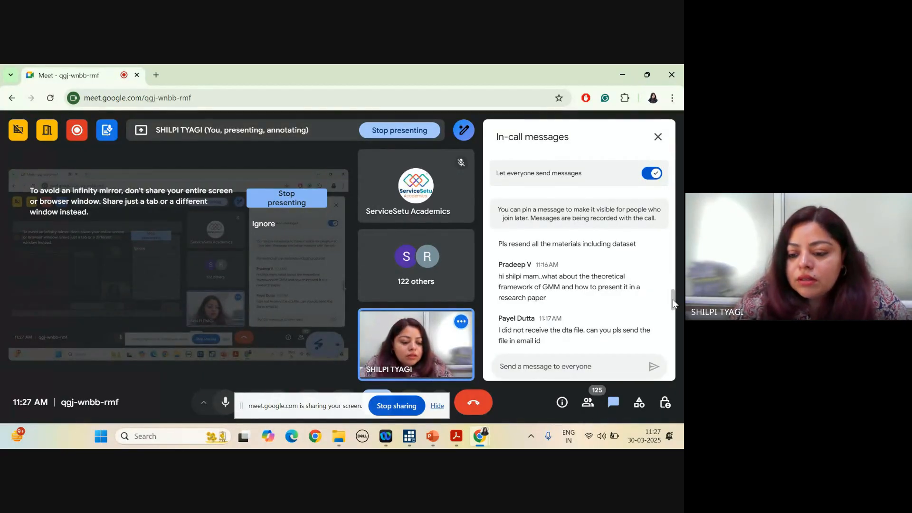
- Read the chat messages from 11:17 to 11:19 AM, including the questions on autocorrelation in panel data and choosing instrumental variables
scroll(673, 300, "down", 1)
scroll(673, 300, "down", 2)
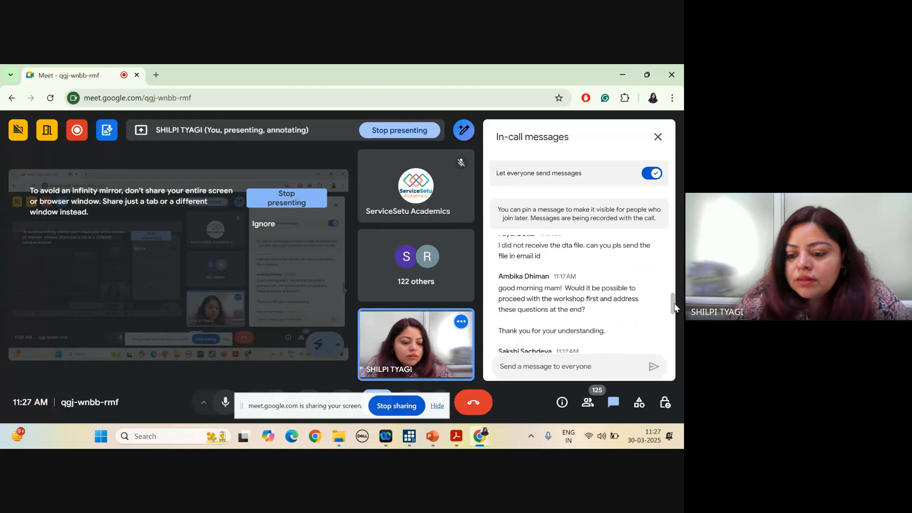
left_click_drag(674, 303, 675, 307)
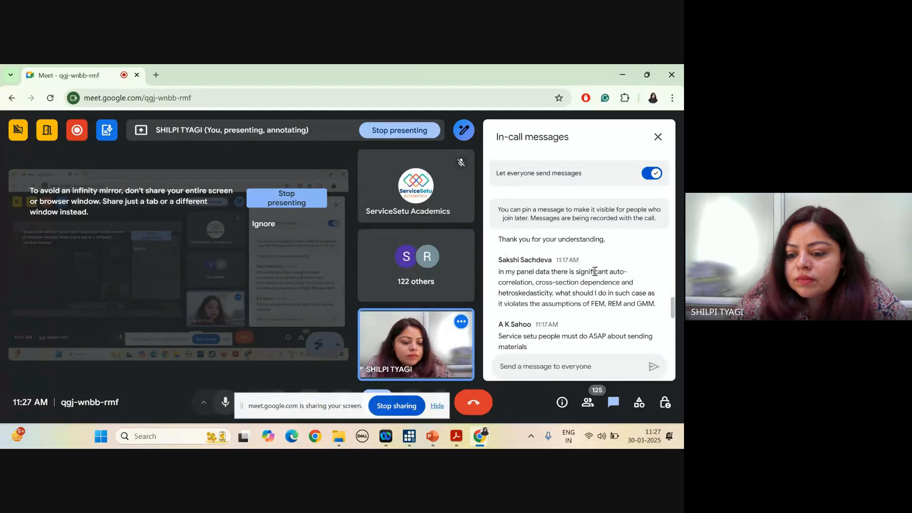
left_click_drag(671, 306, 671, 317)
left_click(671, 313)
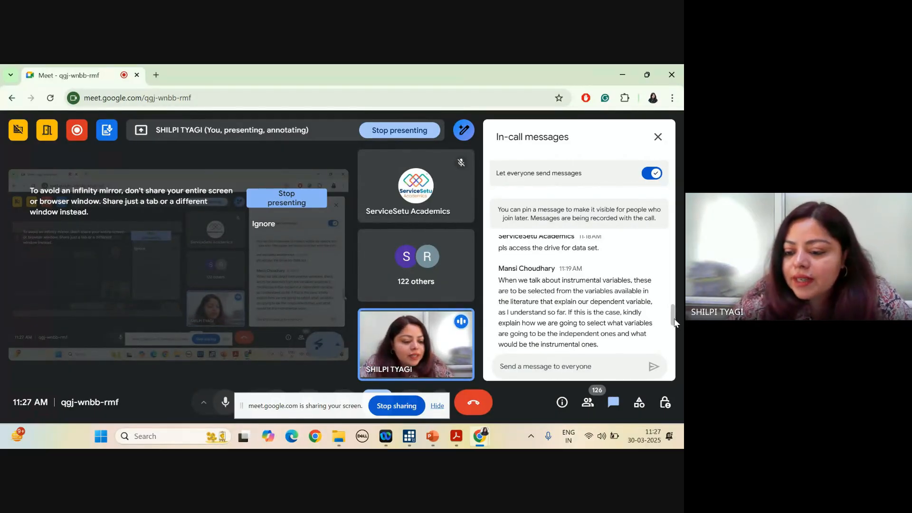
- Read the remaining chat messages from 11:19 to 11:28 AM, including those on diagnostic tests and robust standard errors, and close the chat
left_click_drag(674, 323, 675, 323)
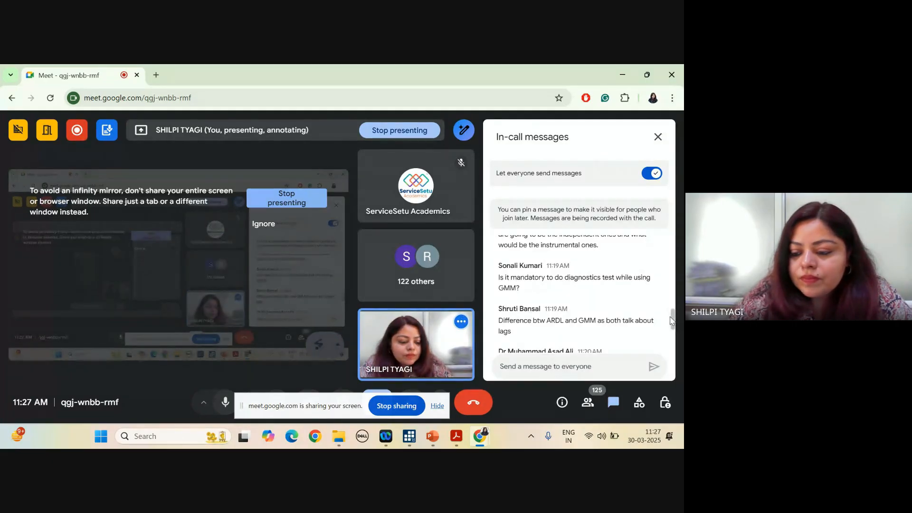
left_click_drag(672, 321, 675, 321)
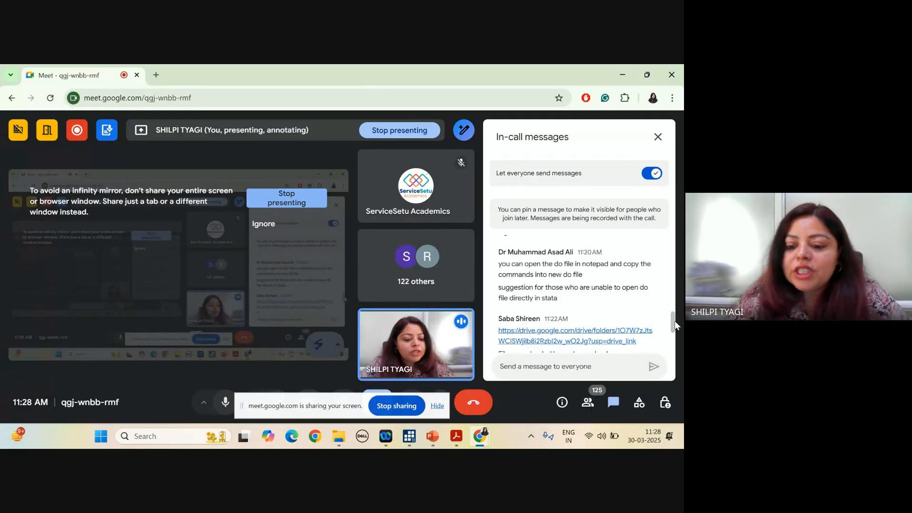
scroll(675, 321, "down", 2)
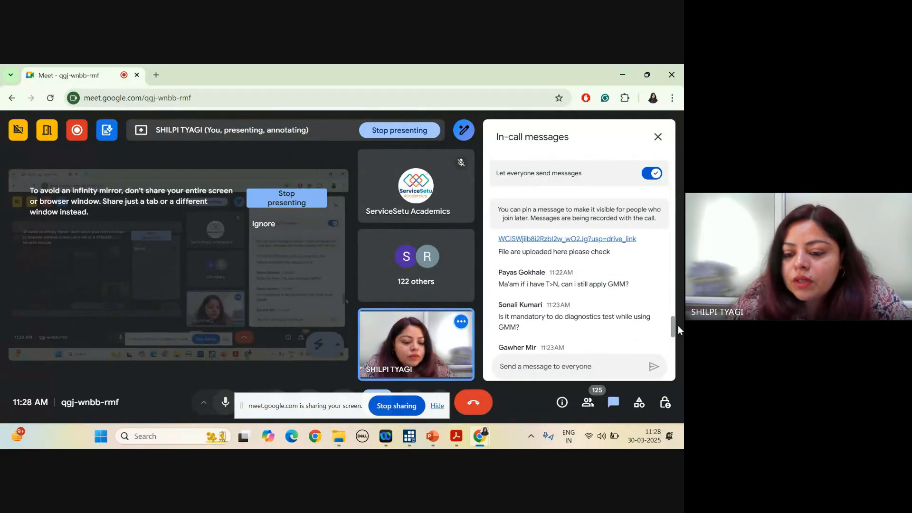
left_click_drag(677, 326, 680, 342)
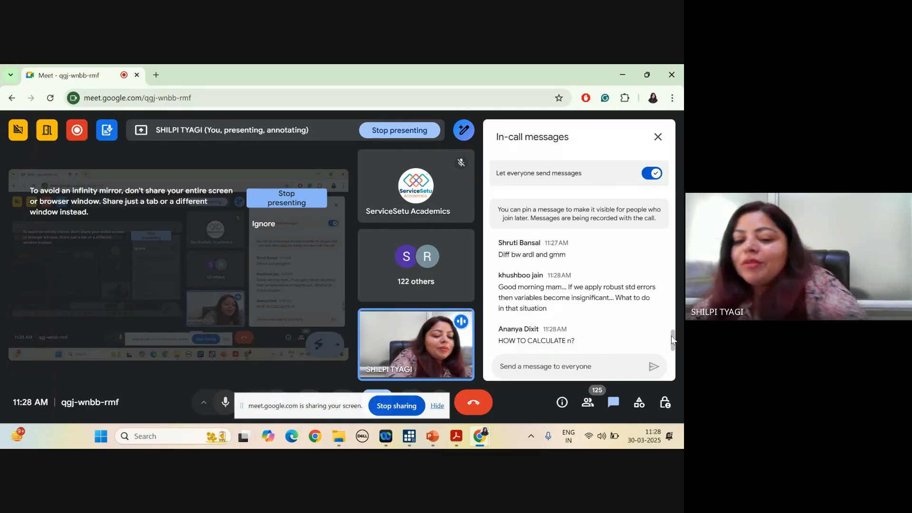
left_click(658, 136)
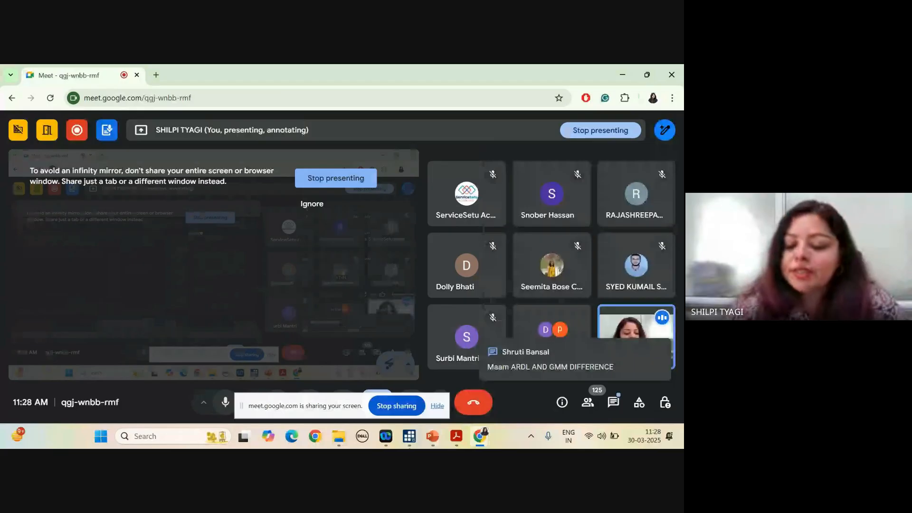
- Switch to the main Stata window and rerun the latest clear command from the command history
mouse_move(403, 447)
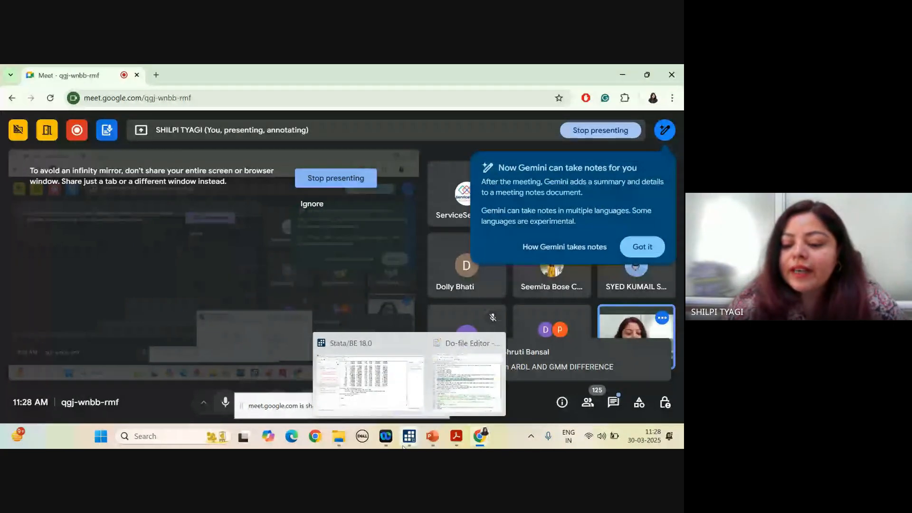
left_click(414, 395)
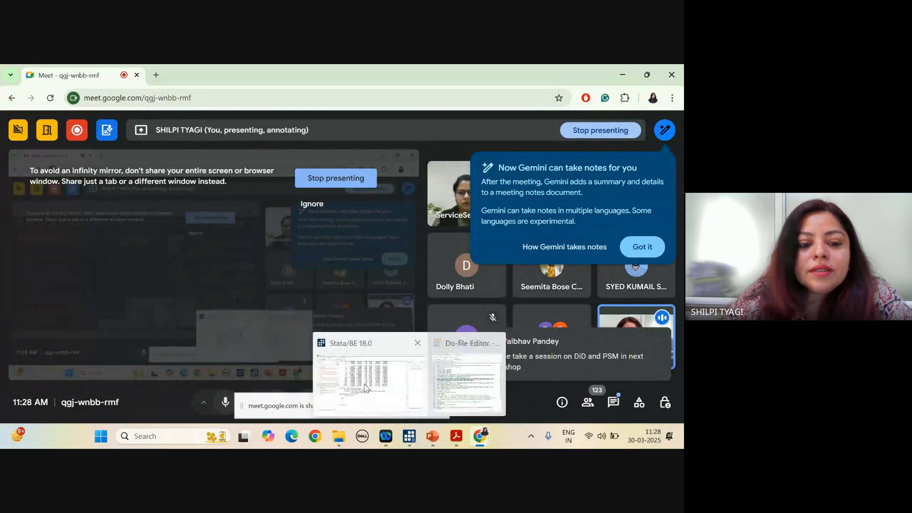
left_click(366, 388)
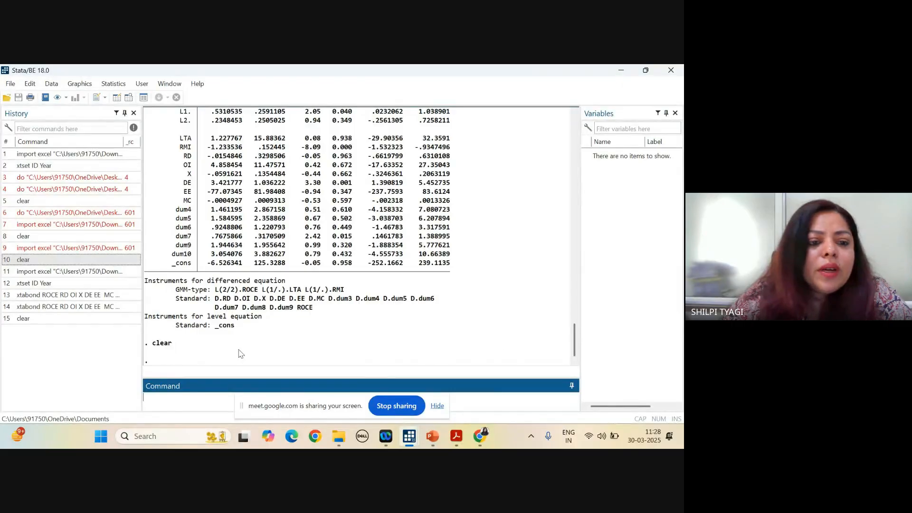
left_click(44, 321)
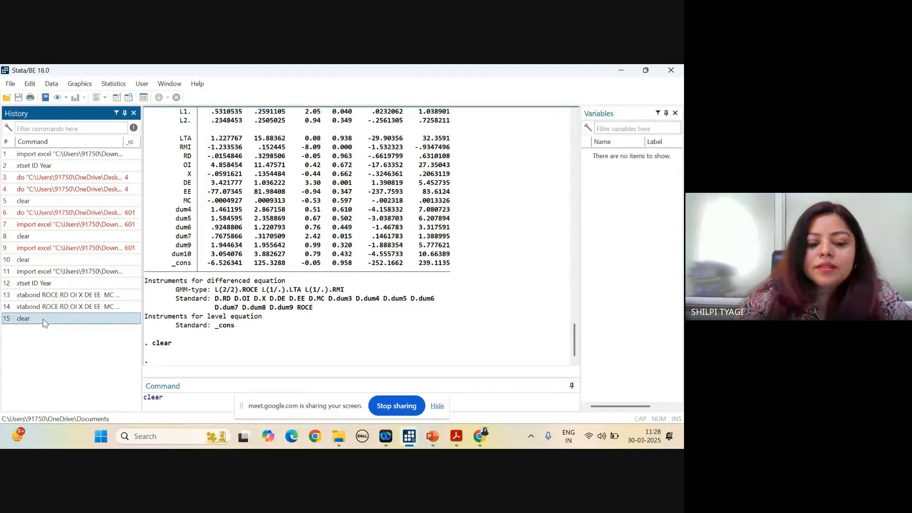
double_click(44, 321)
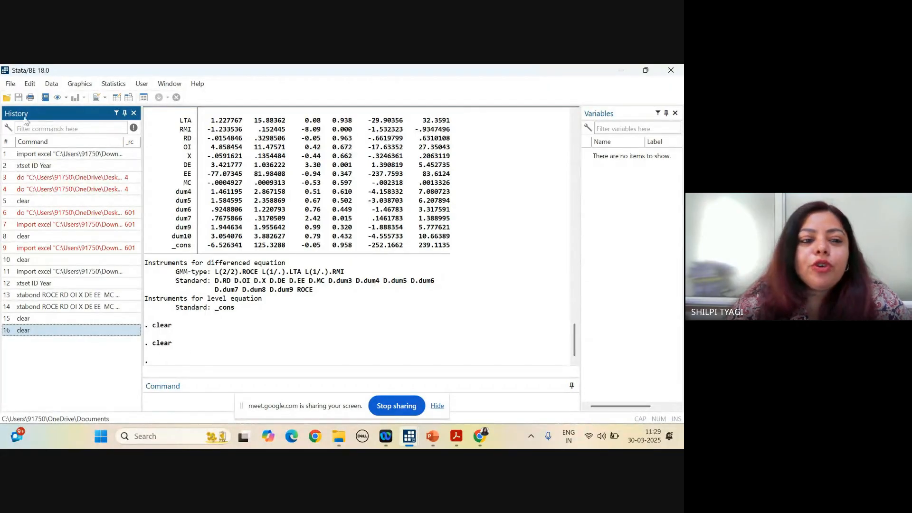
- Begin a new log file, choosing the Desktop as its location, emptying the default name and setting the file type to Log (*.log)
left_click(10, 85)
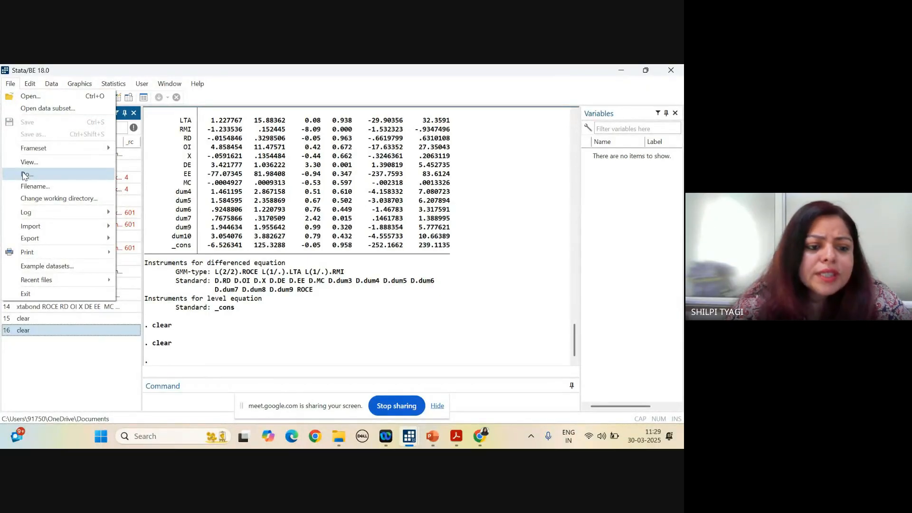
mouse_move(29, 214)
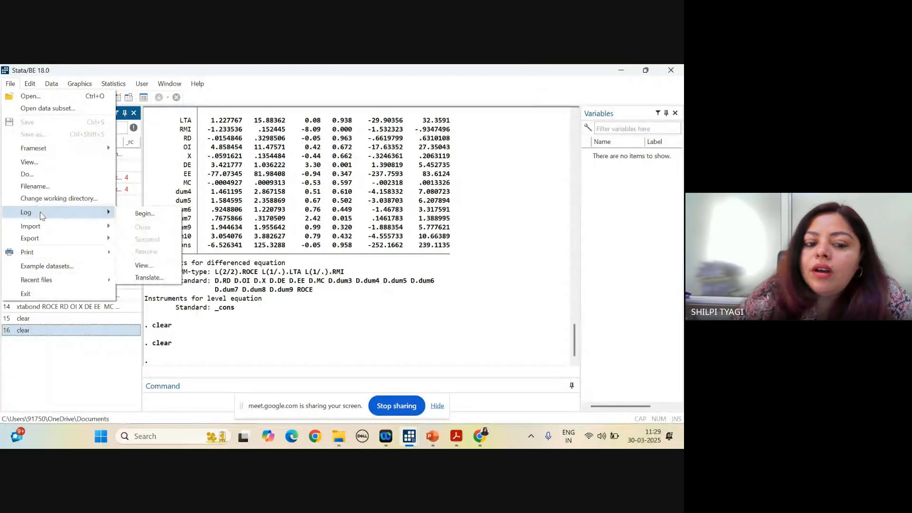
left_click(139, 214)
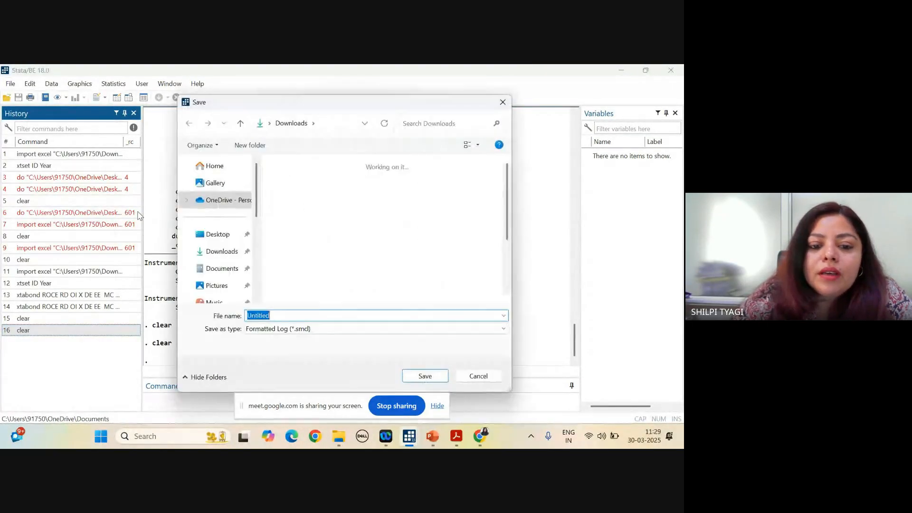
left_click(218, 236)
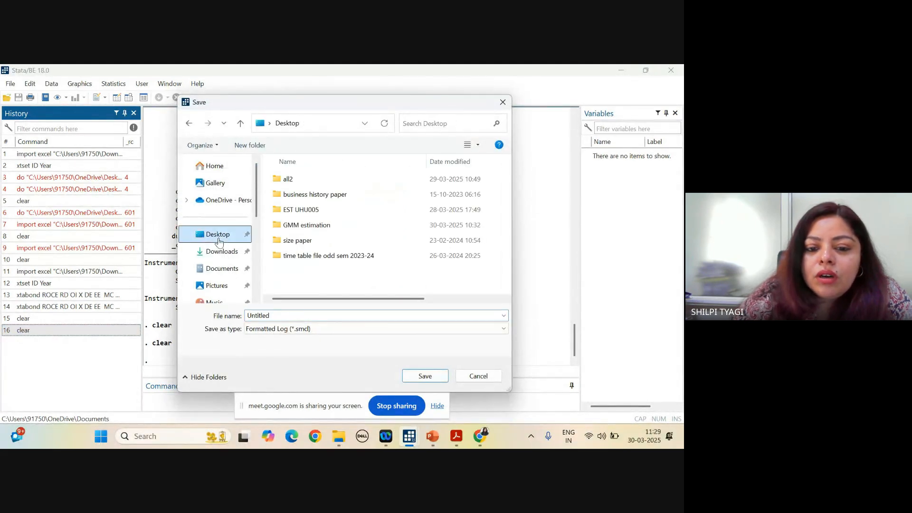
double_click(298, 313)
key("BackSpace")
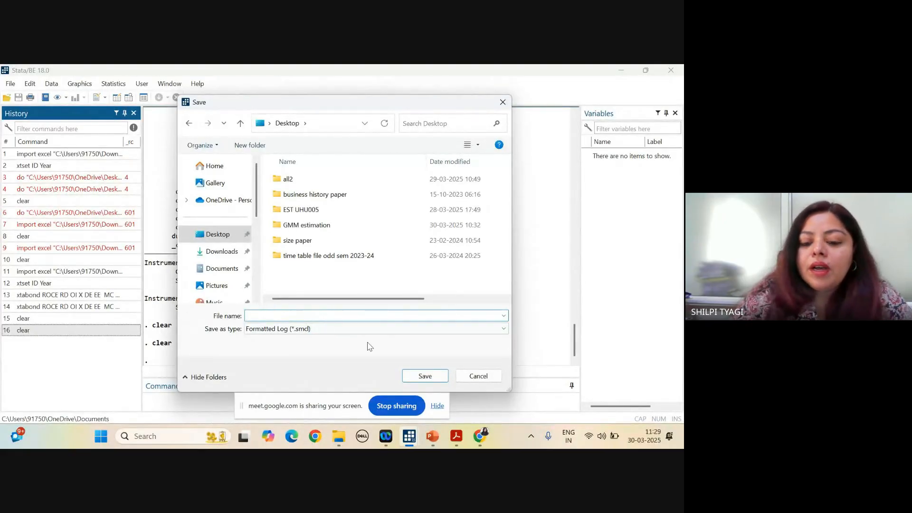
left_click(494, 332)
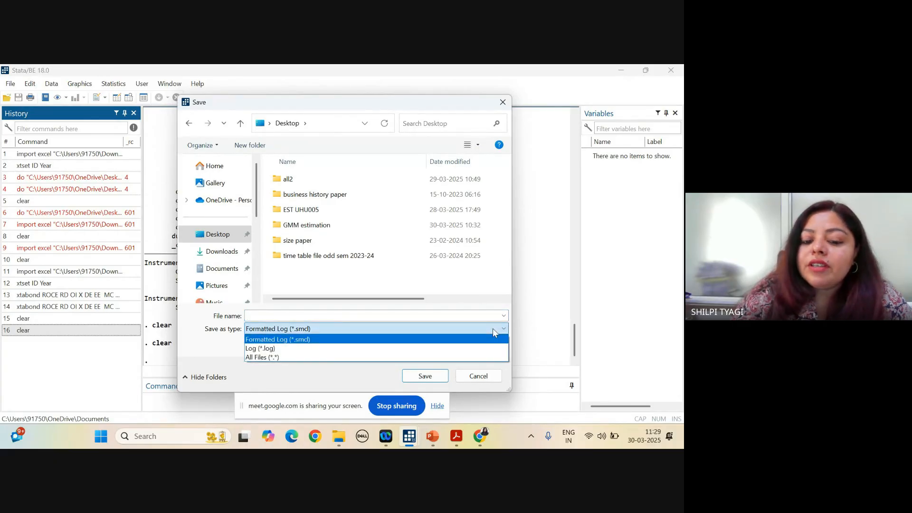
left_click(467, 354)
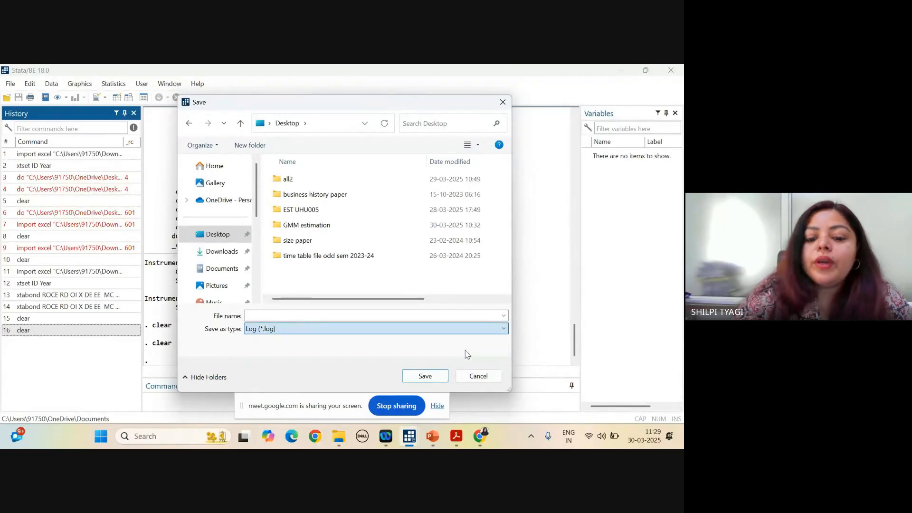
- Name the log file workshop12 and save it to start logging
left_click(376, 316)
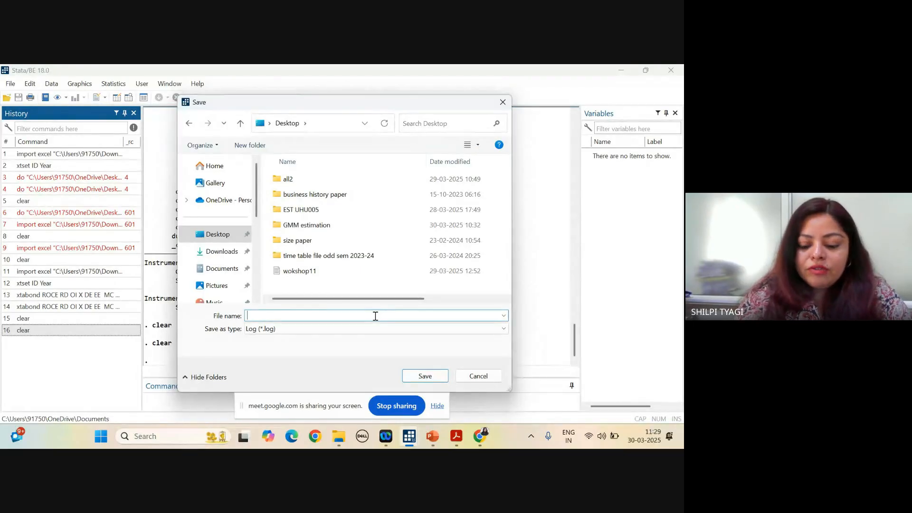
type("work")
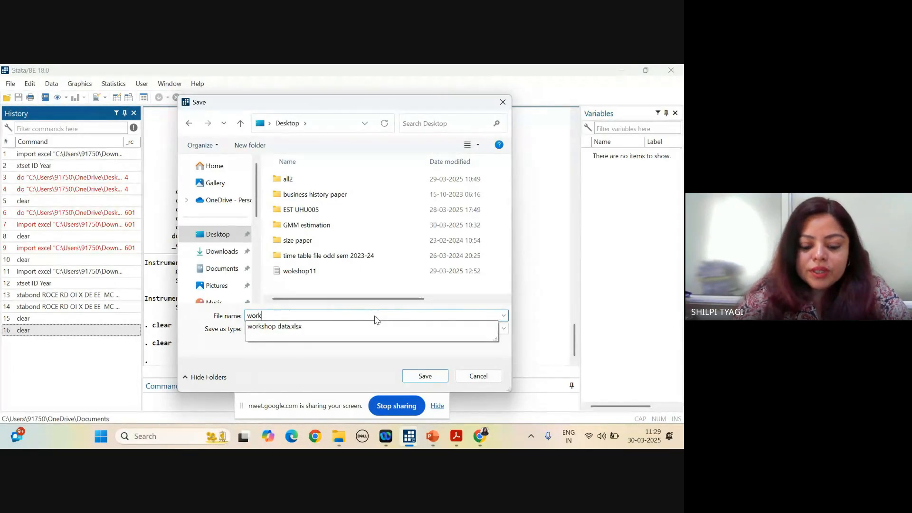
type("shop12")
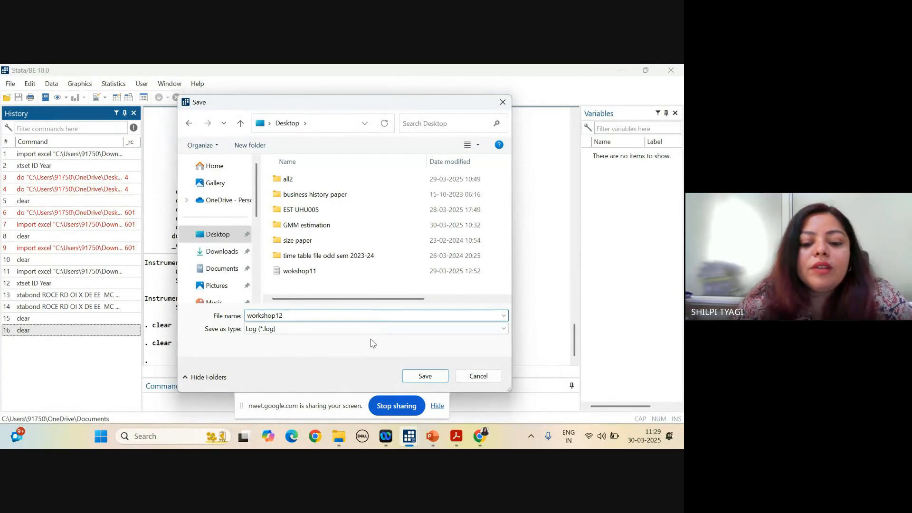
left_click(429, 380)
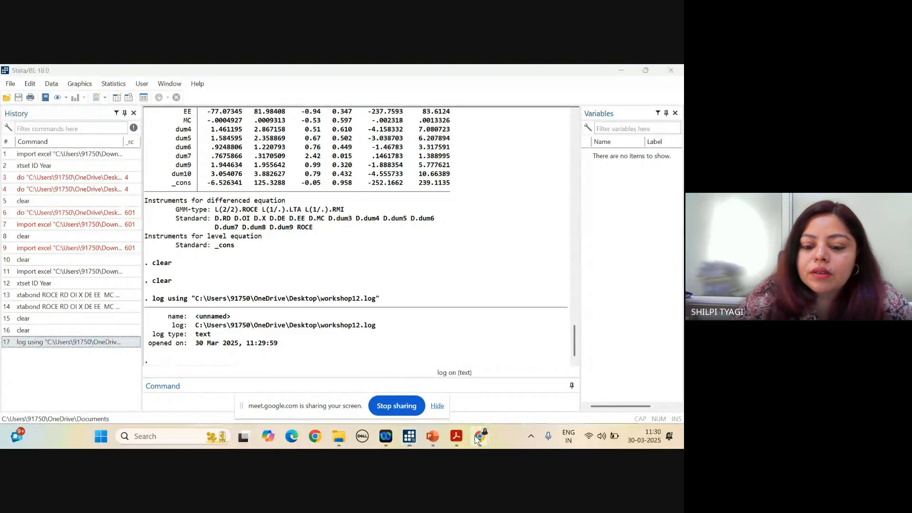
- Check the participants' responses in the Google Meet window and return to the main Stata window
mouse_move(481, 436)
left_click(443, 386)
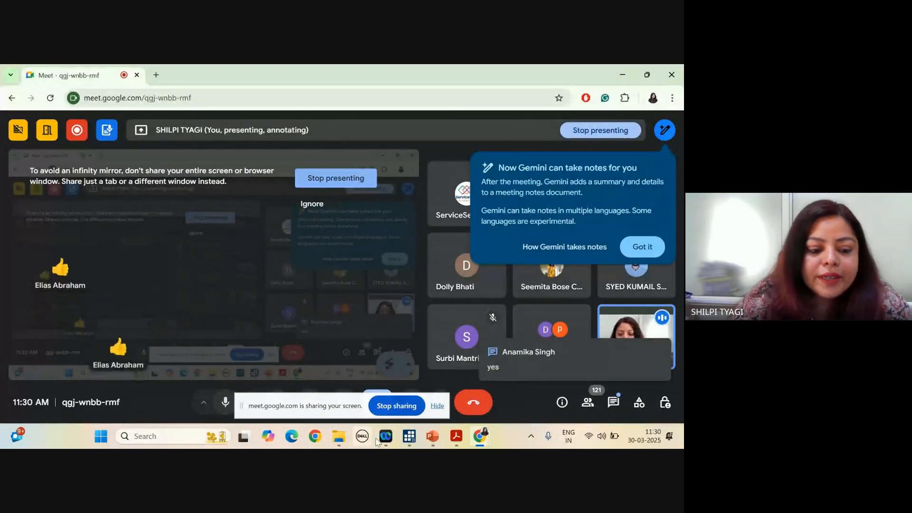
mouse_move(489, 446)
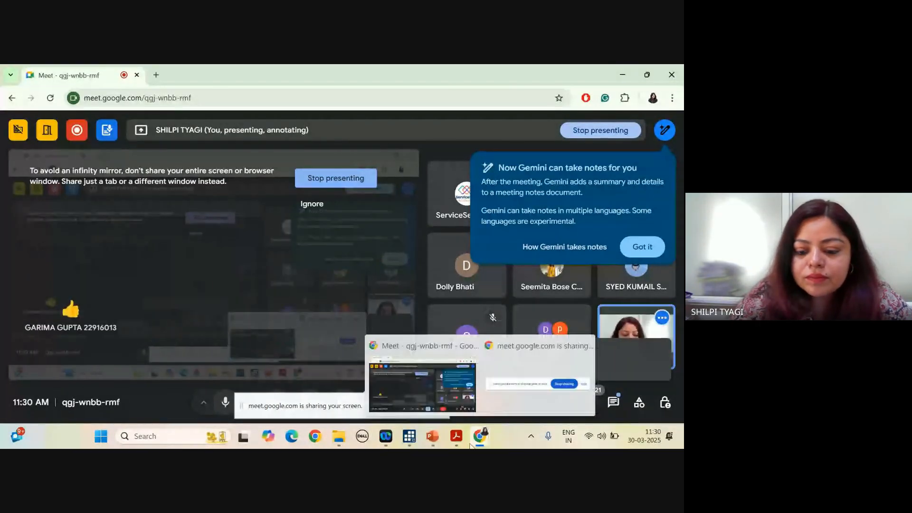
mouse_move(409, 436)
left_click(364, 387)
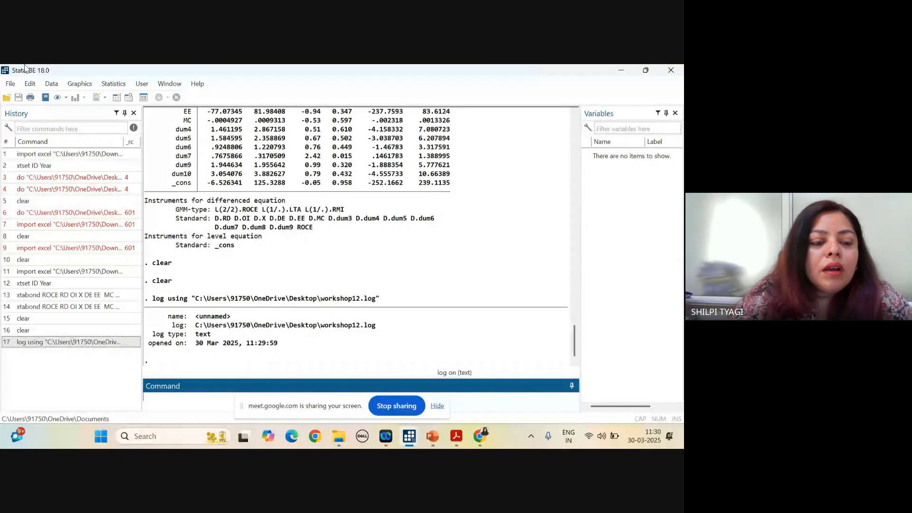
- Start an Excel spreadsheet import and choose the workshop data workbook from the Downloads folder as its source
left_click(10, 84)
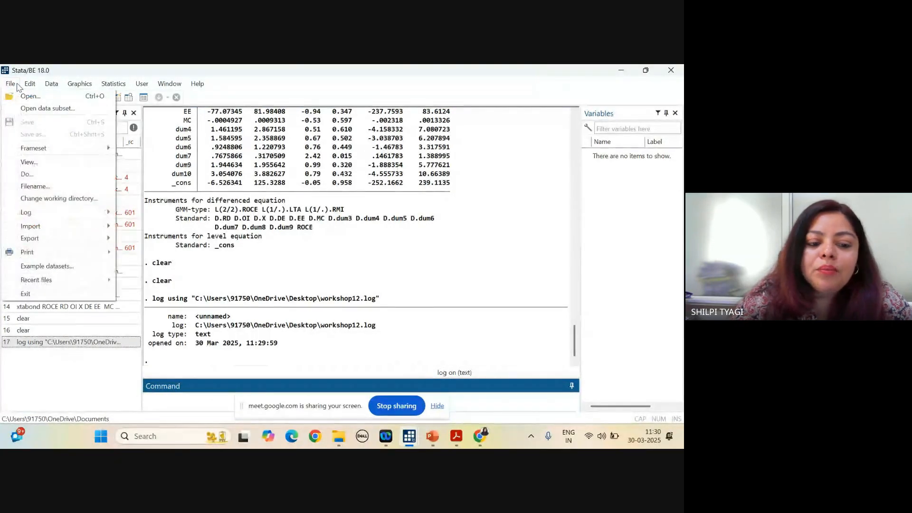
left_click(56, 395)
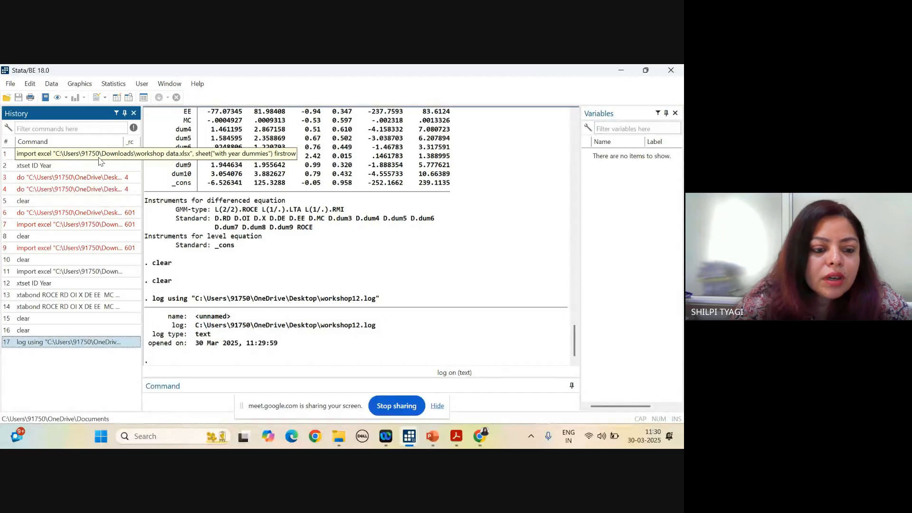
left_click(11, 84)
mouse_move(93, 227)
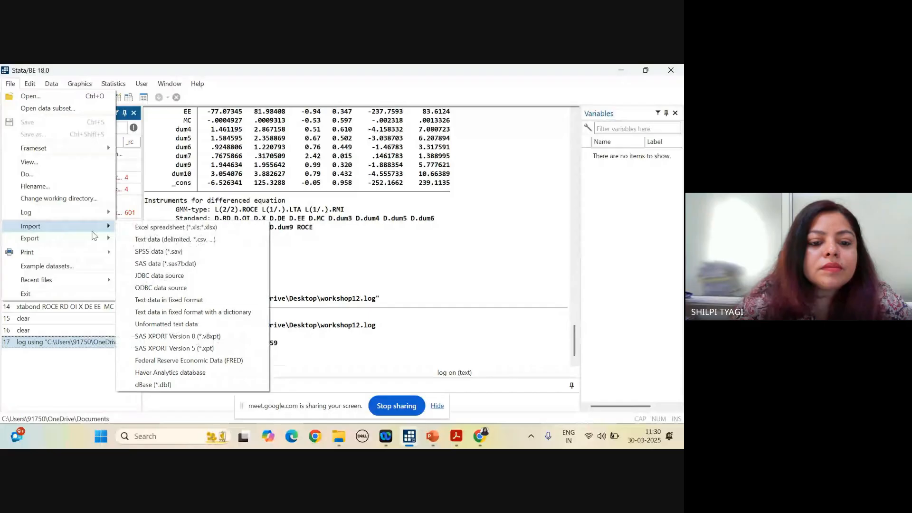
left_click(175, 228)
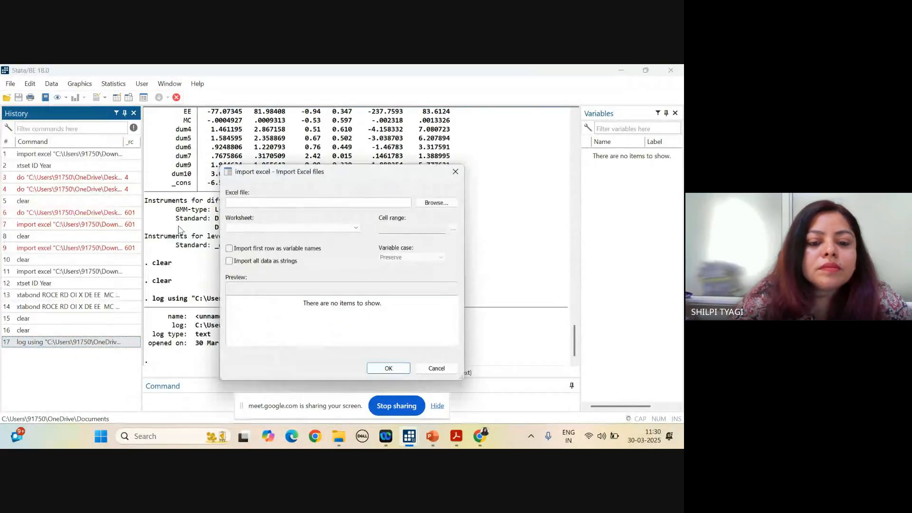
left_click(421, 202)
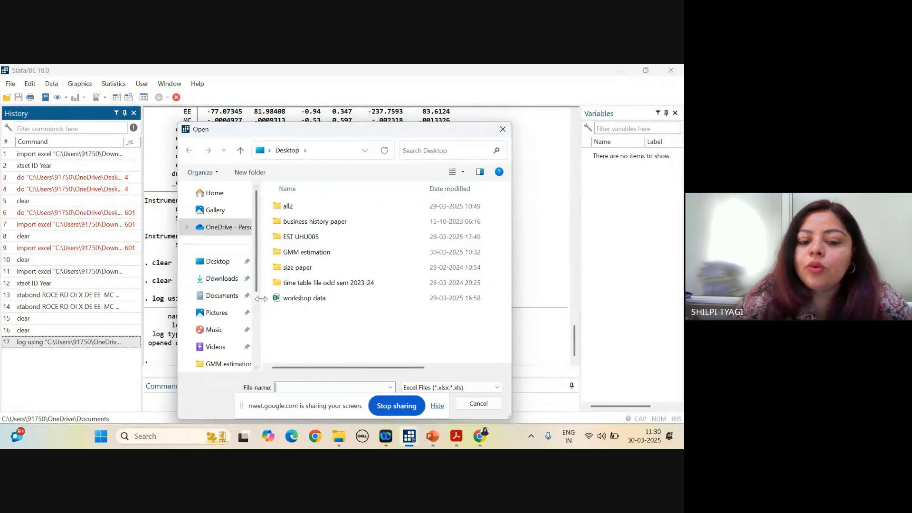
left_click(221, 278)
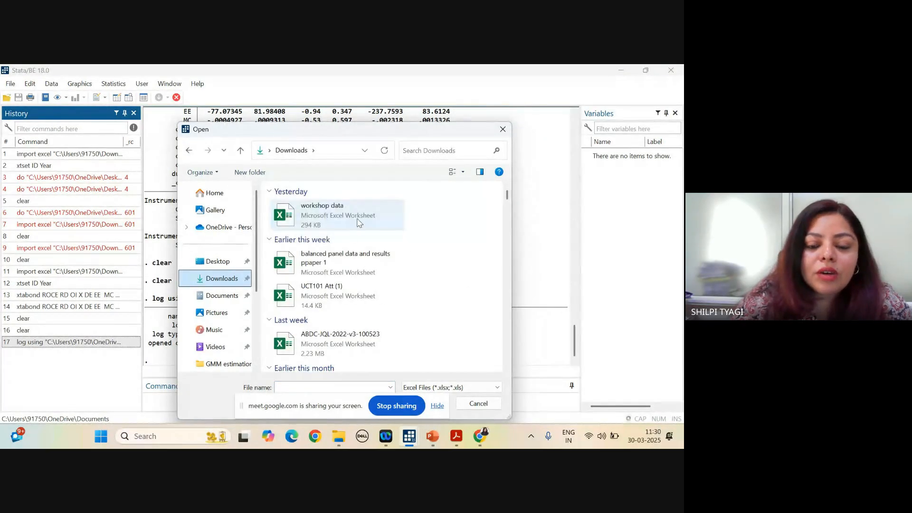
left_click(359, 223)
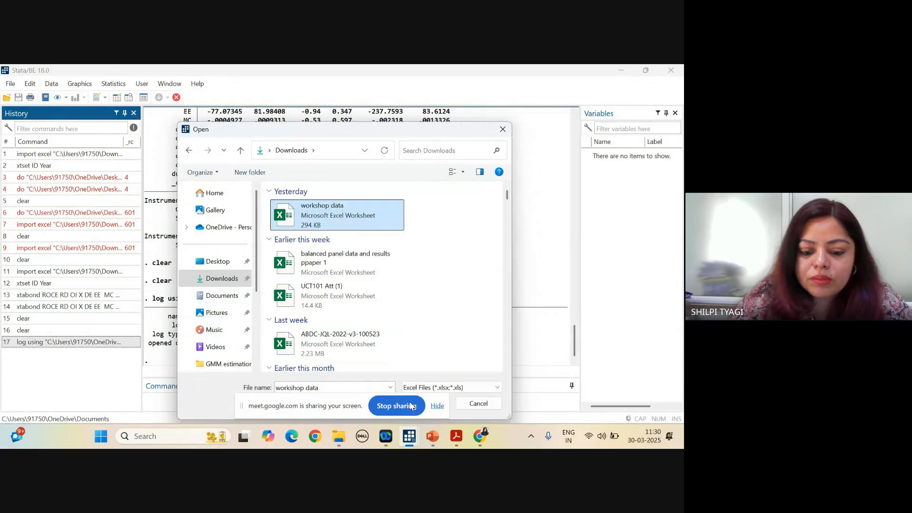
left_click_drag(341, 403, 106, 393)
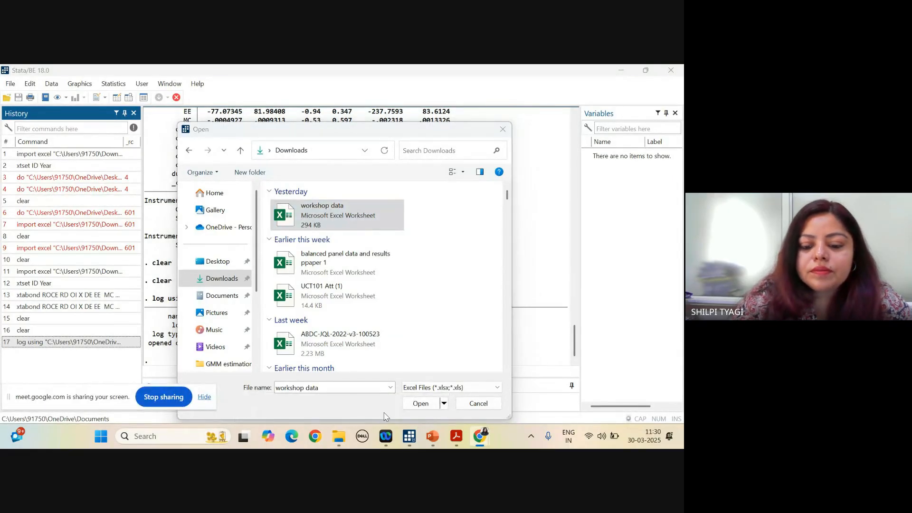
left_click(419, 403)
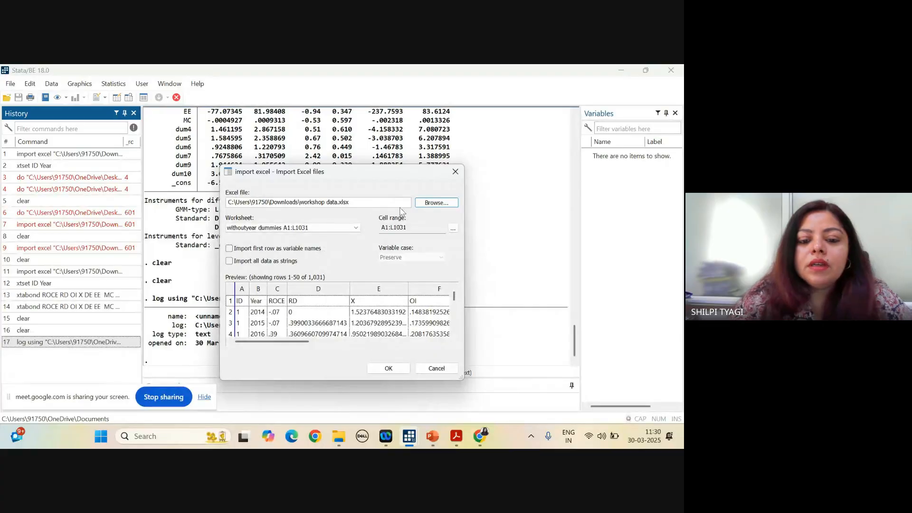
- Import the withoutyear dummies worksheet, range A1:L1031, using the first row as variable names
left_click(354, 228)
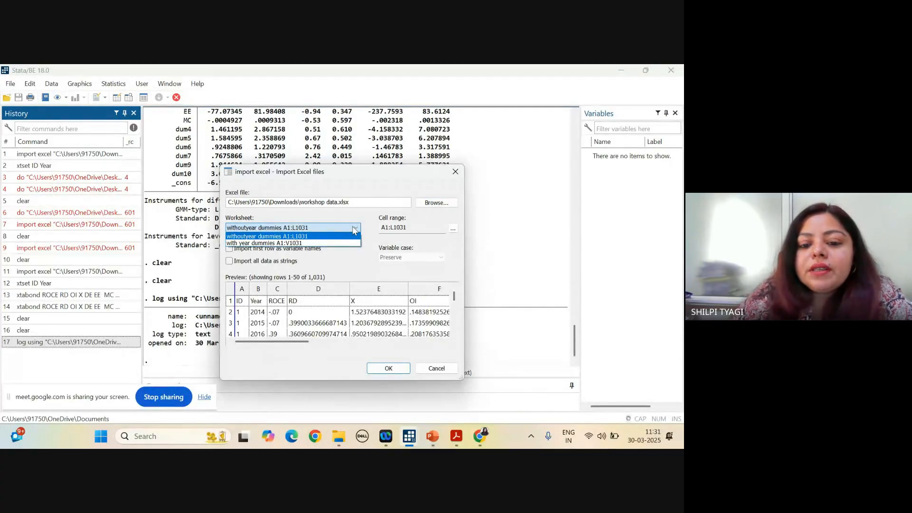
left_click(345, 236)
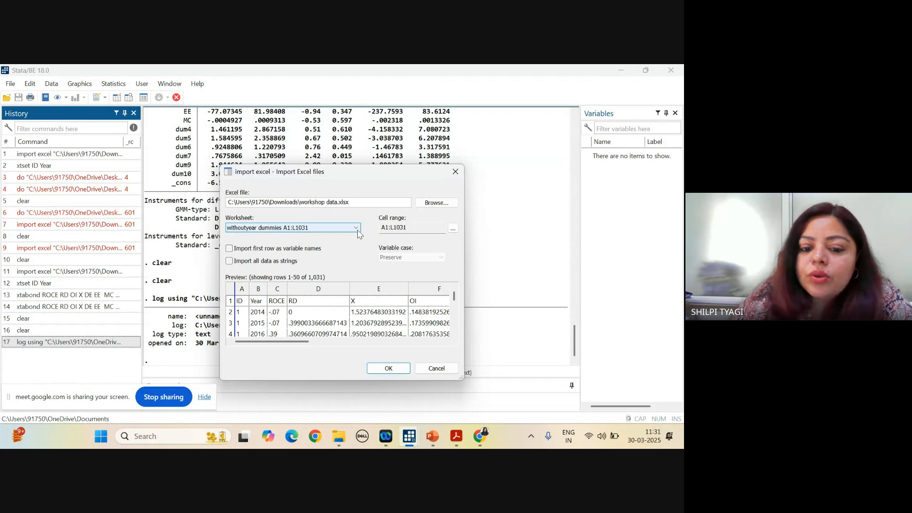
left_click(229, 249)
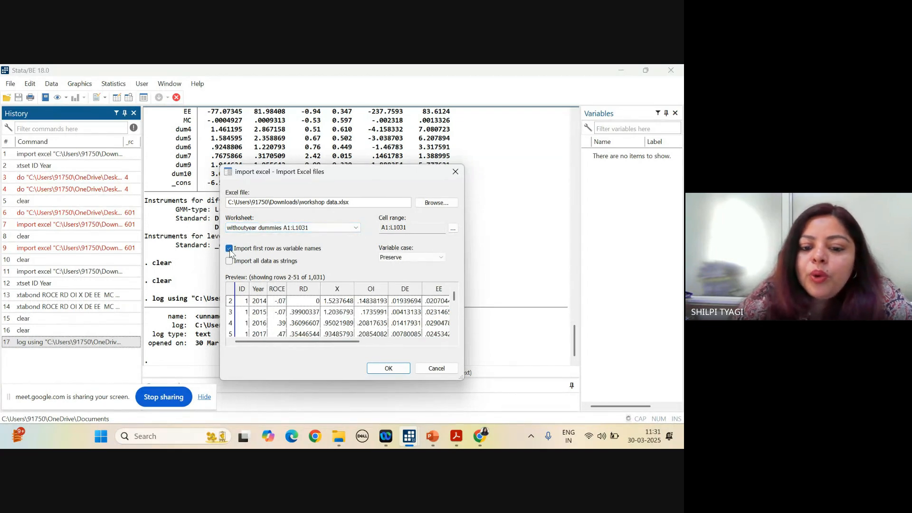
left_click(386, 371)
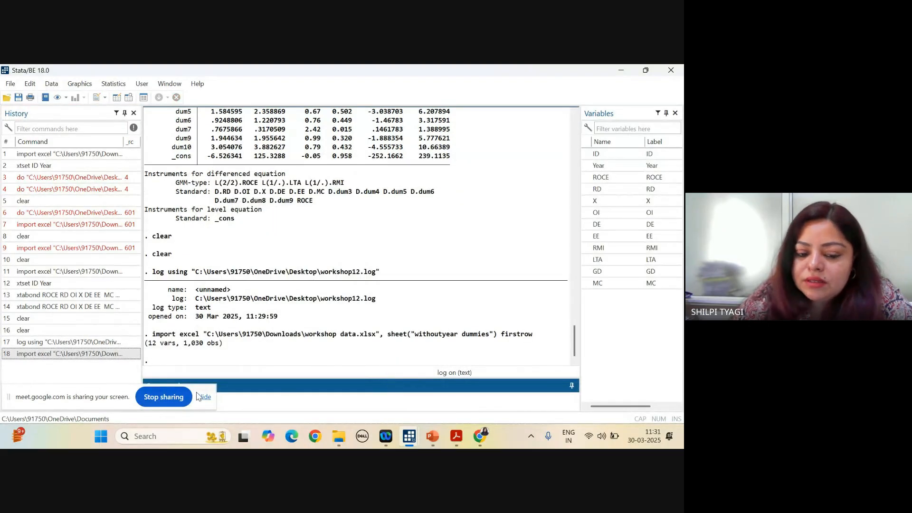
- Declare the dataset as panel data with xtset, using ID as the panel variable and Year as the time variable
left_click_drag(92, 392, 396, 76)
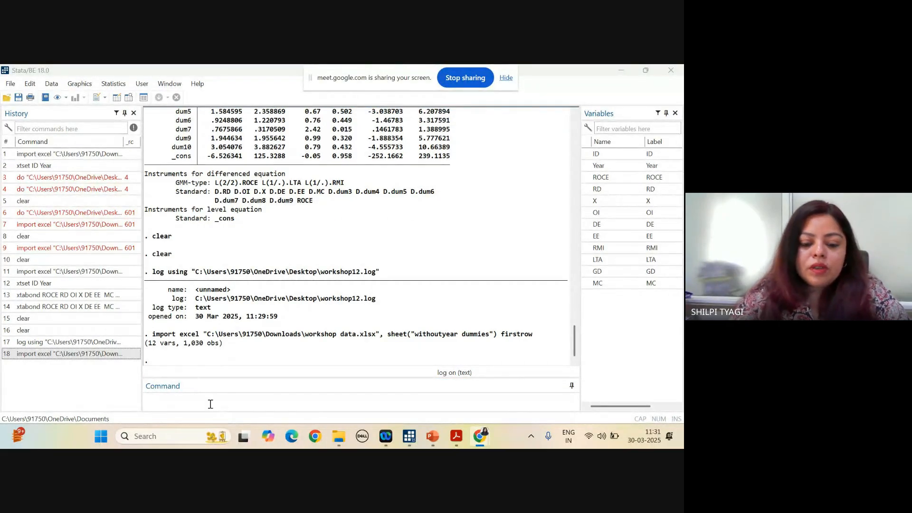
left_click(209, 403)
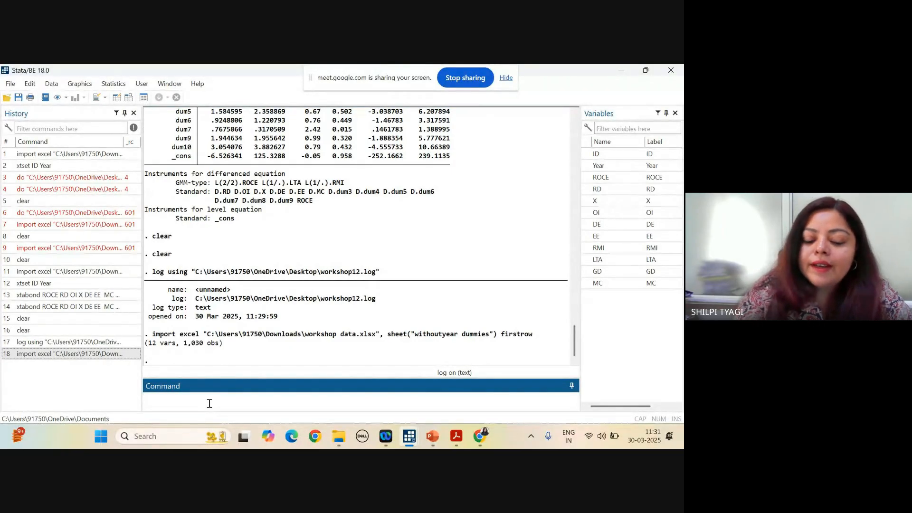
type("xts")
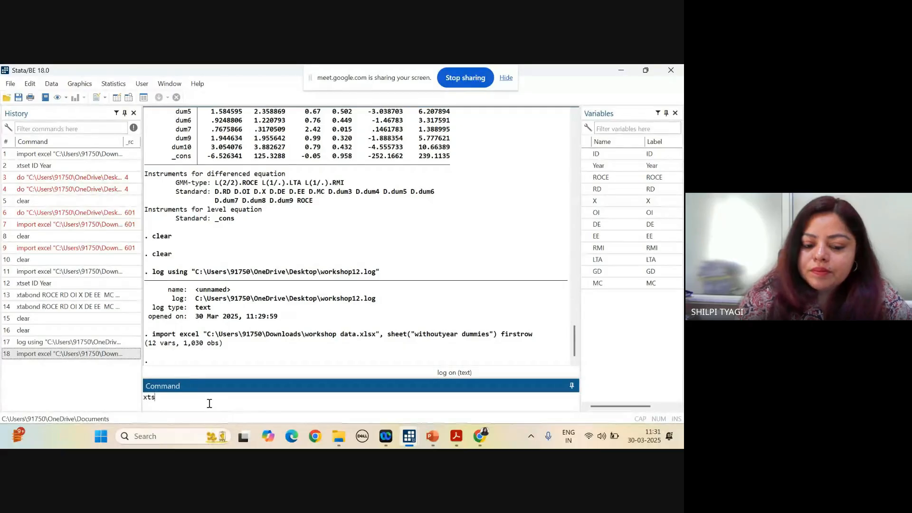
type("et")
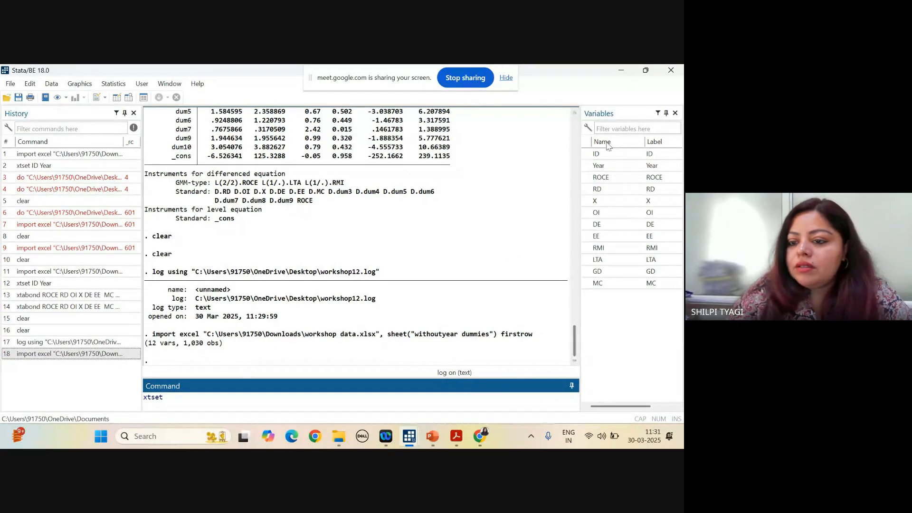
left_click(587, 155)
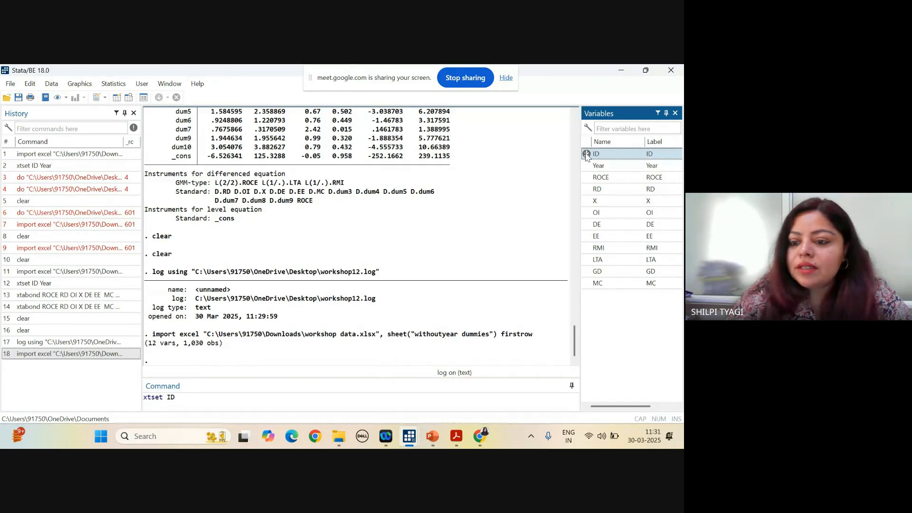
left_click(587, 166)
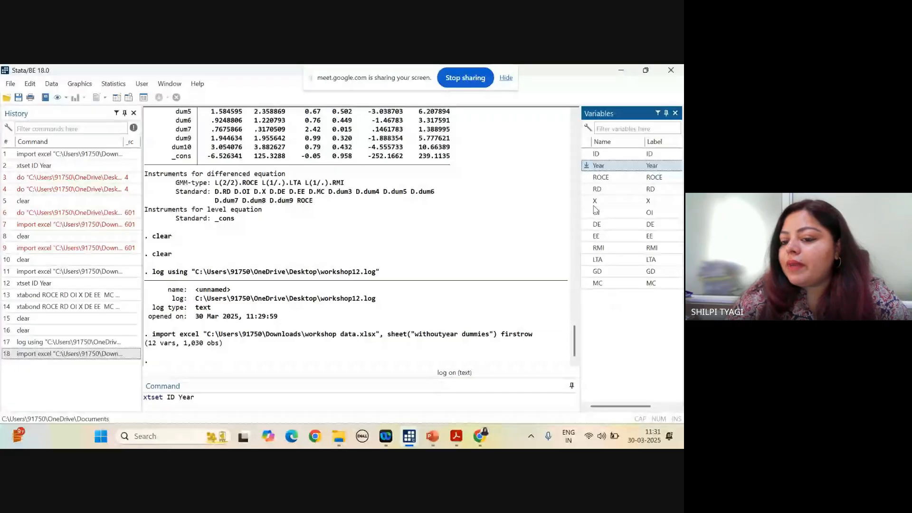
left_click(240, 401)
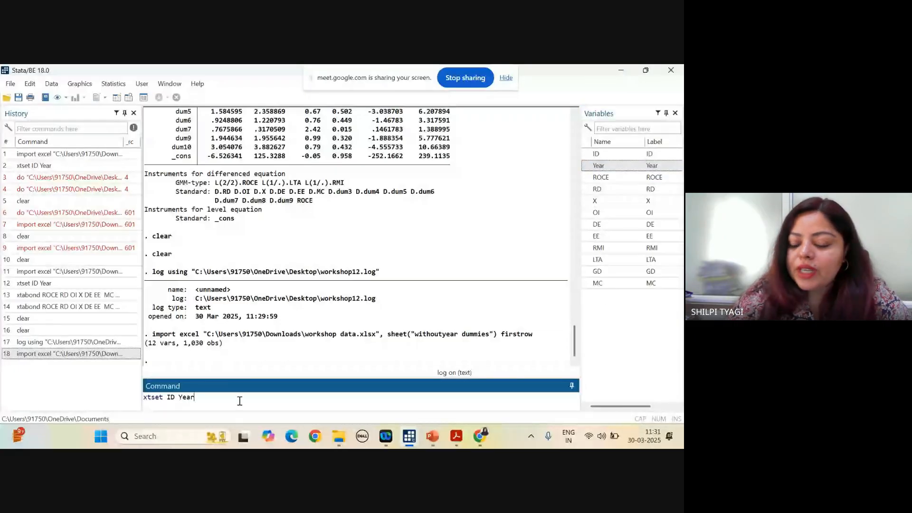
key("Return")
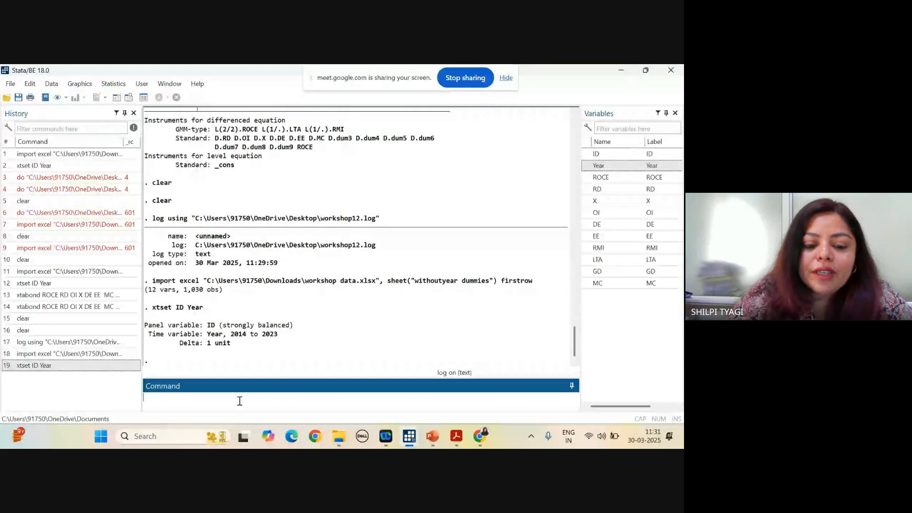
- Run the sum command to produce summary statistics for all variables in the dataset
type("s")
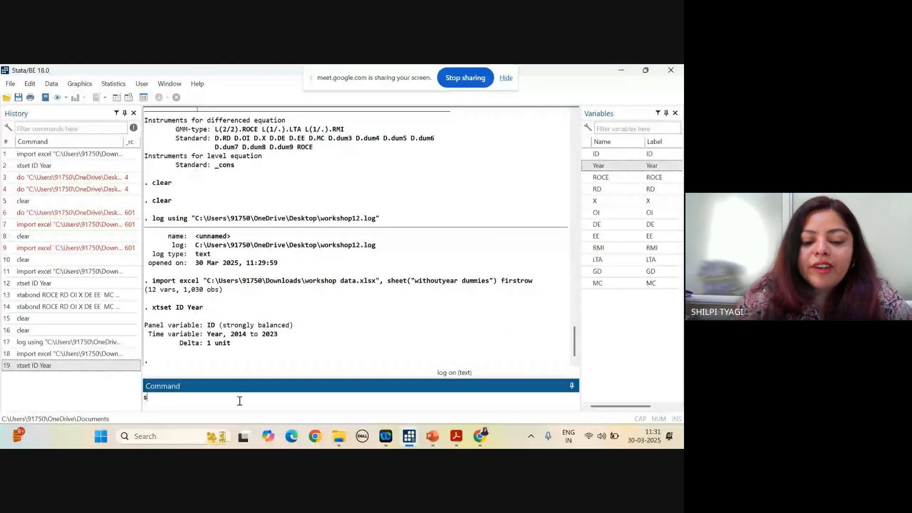
type("u")
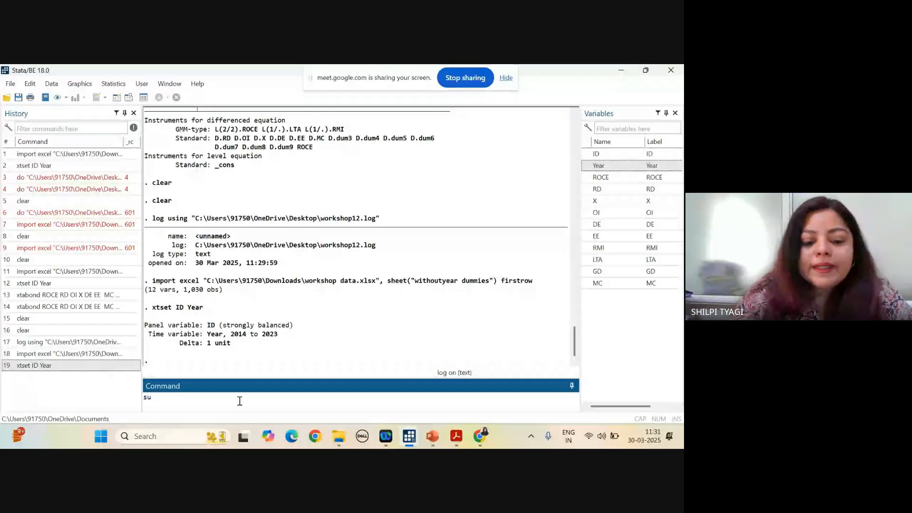
type("m")
key("Return")
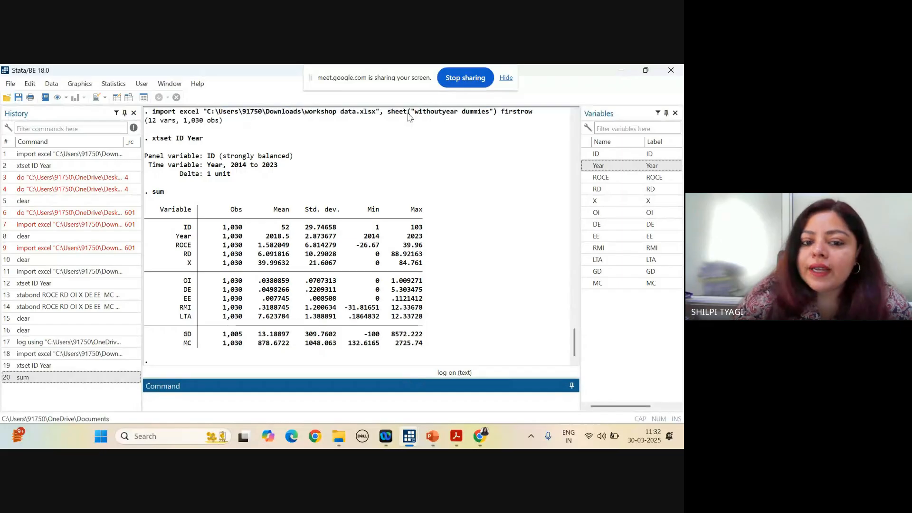
left_click(10, 84)
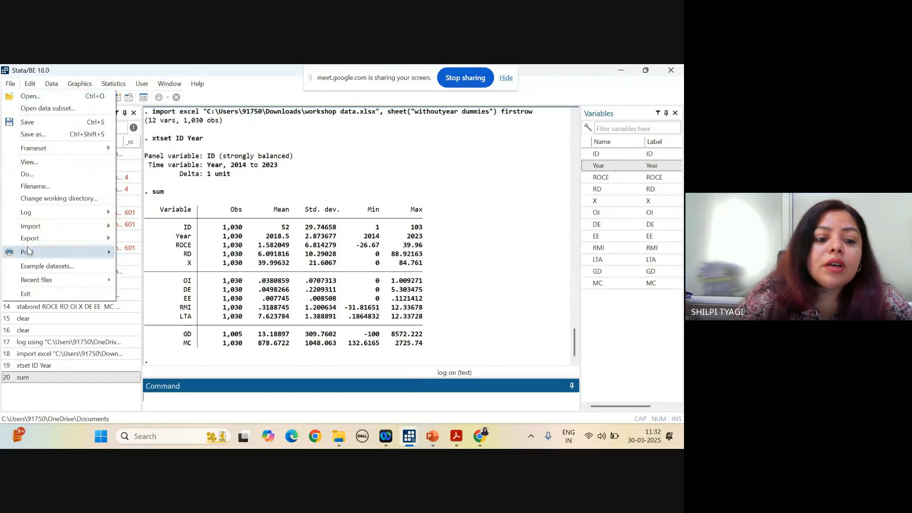
left_click(383, 160)
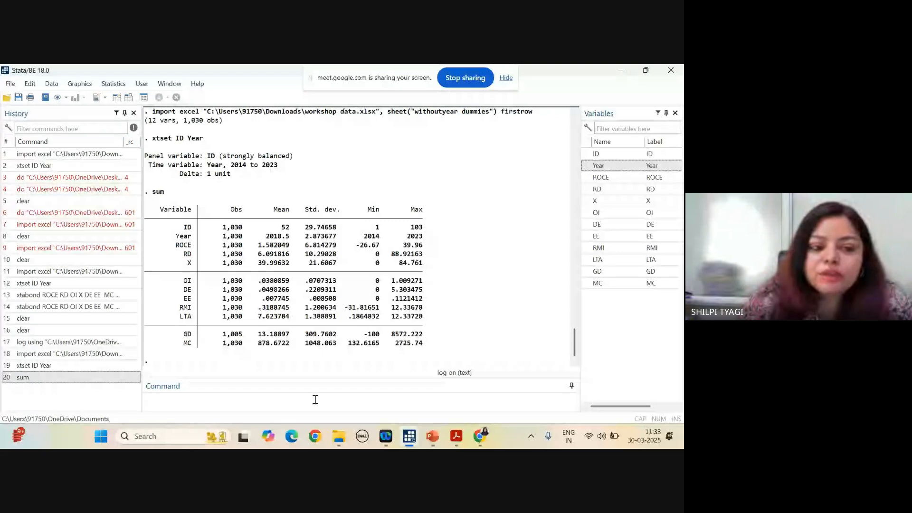
- Check the participants' reactions in the Google Meet window and return to the main Stata window
left_click(482, 437)
mouse_move(484, 440)
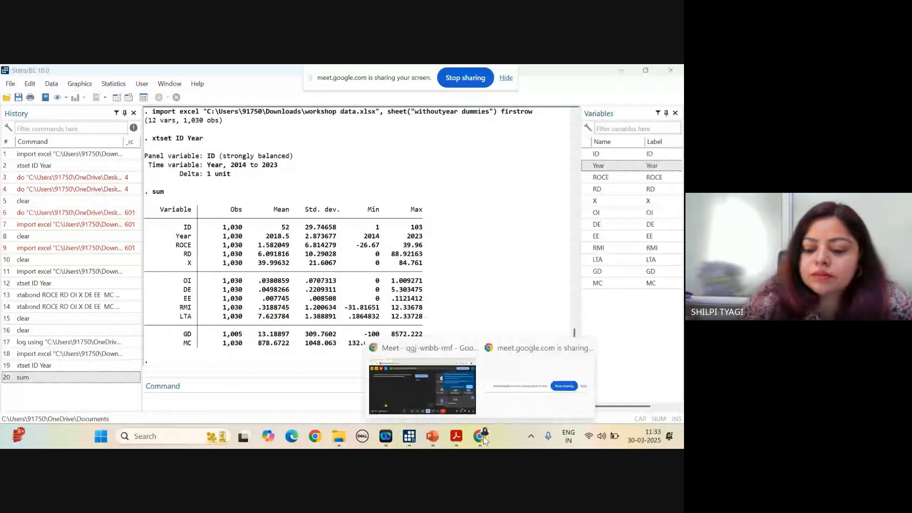
left_click(451, 405)
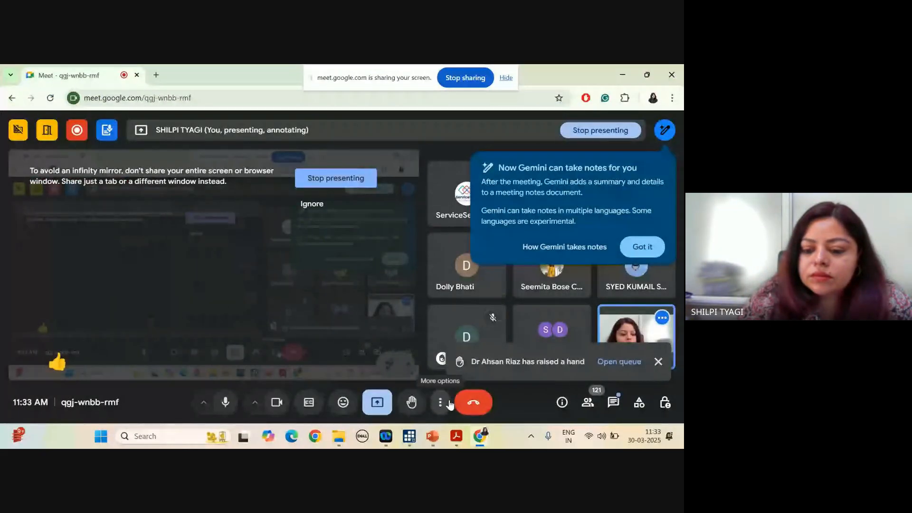
mouse_move(410, 436)
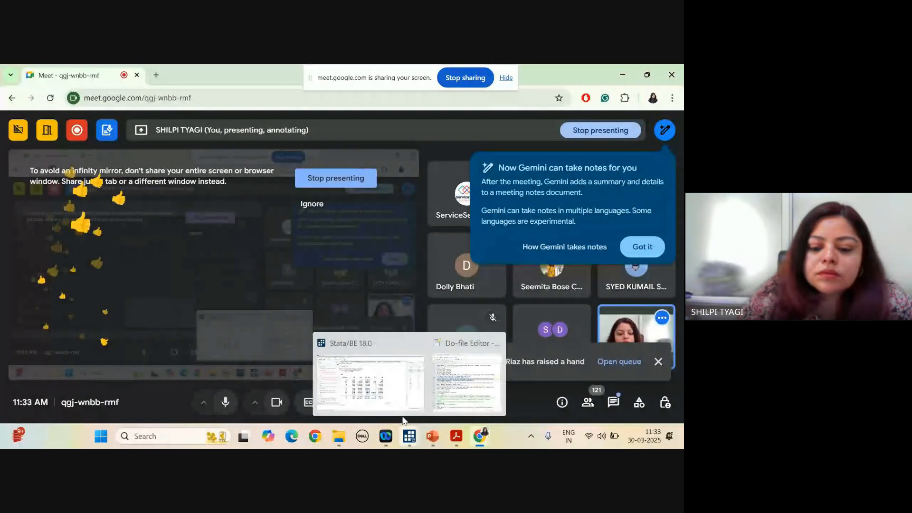
left_click(385, 397)
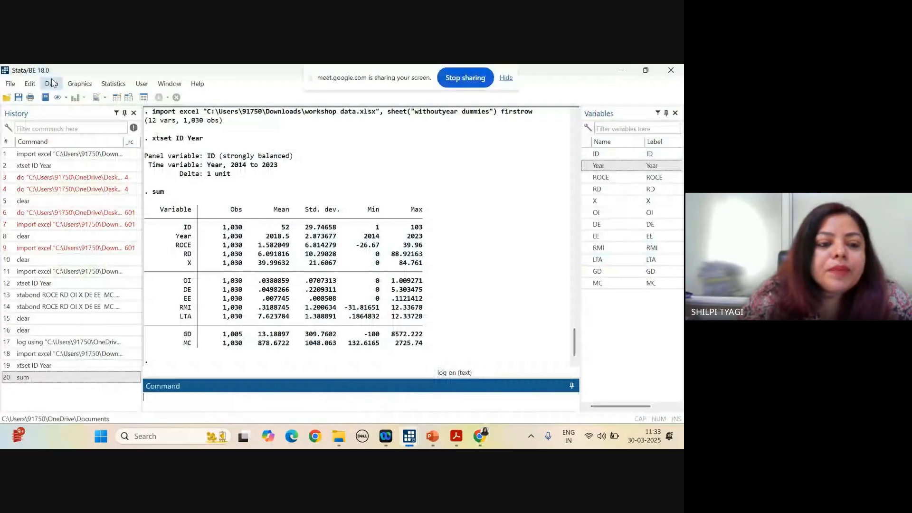
- Examine the import, export, recent-file, data and results-editing commands available in the program
left_click(10, 84)
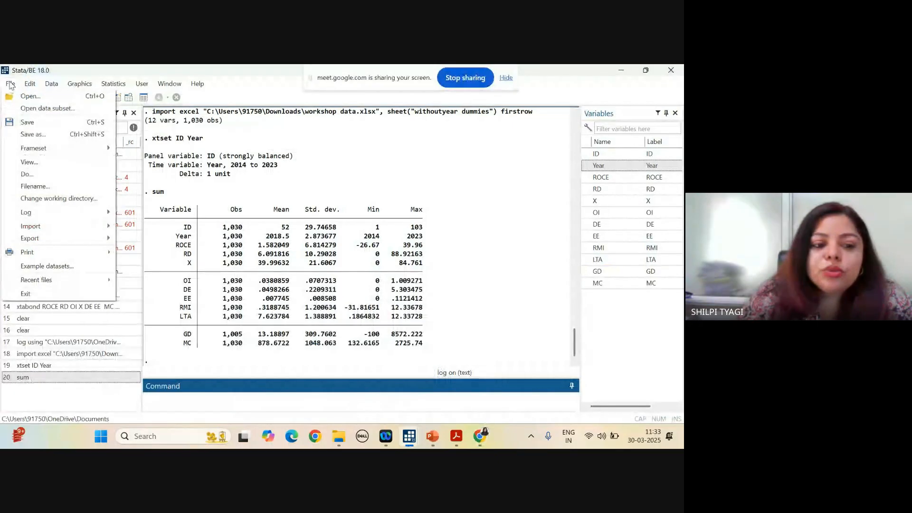
mouse_move(56, 216)
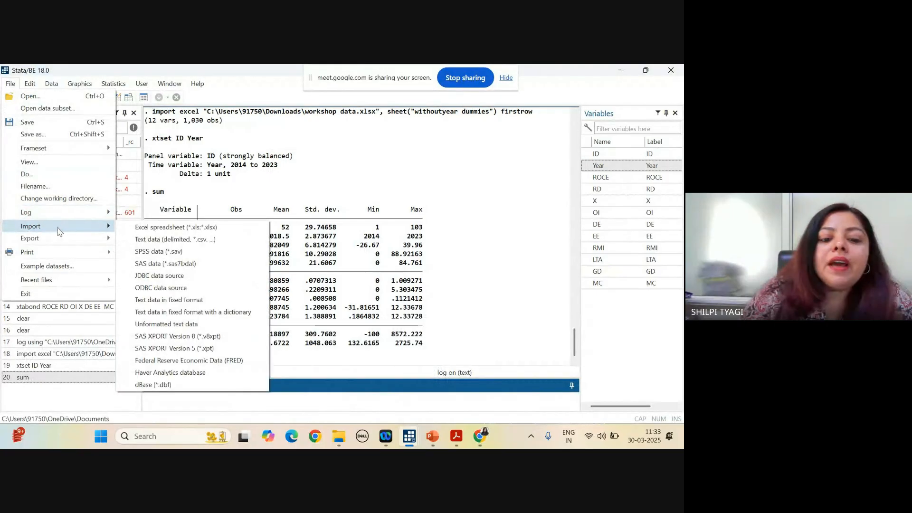
mouse_move(103, 242)
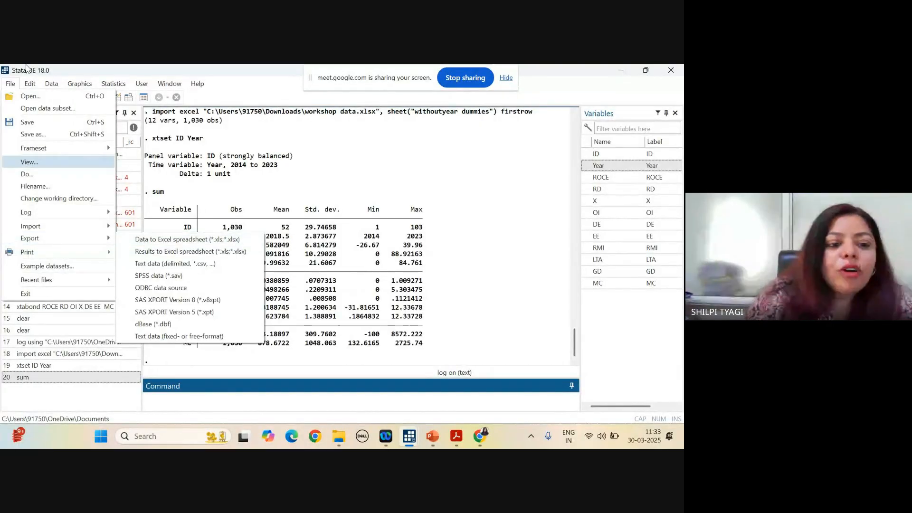
left_click(52, 84)
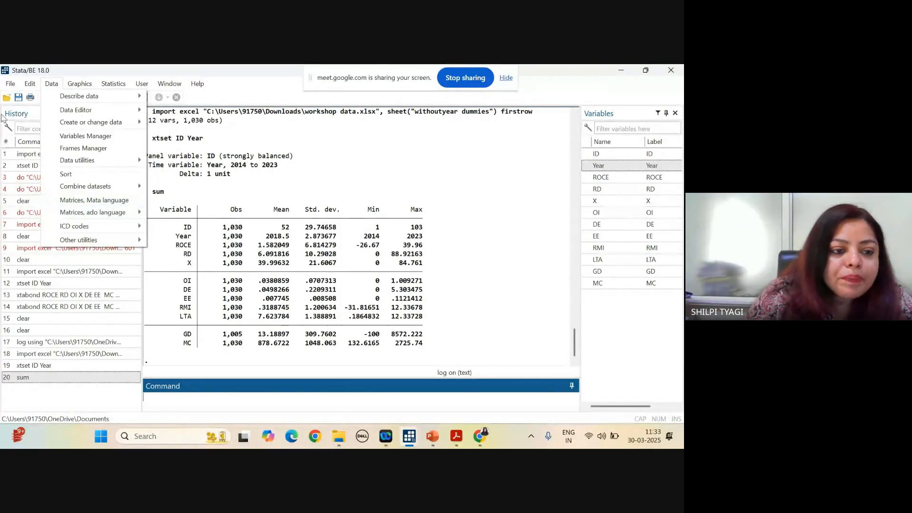
left_click(11, 83)
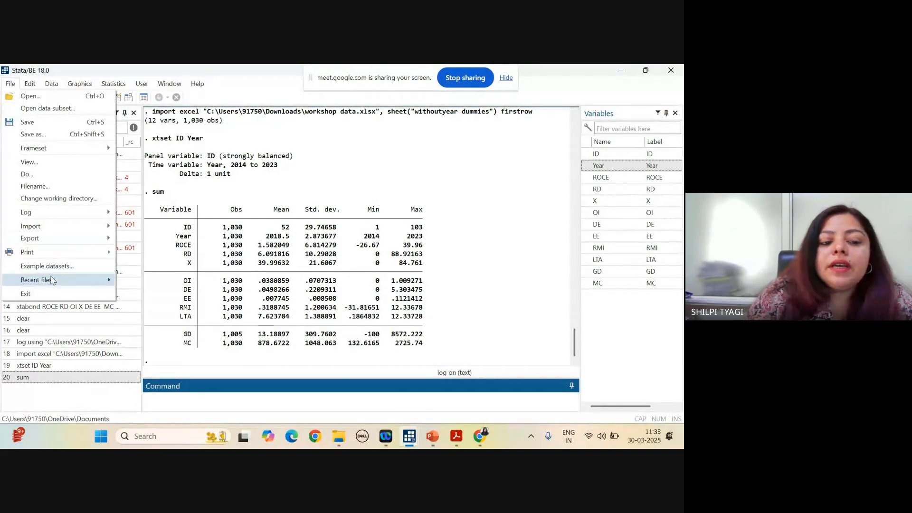
mouse_move(52, 280)
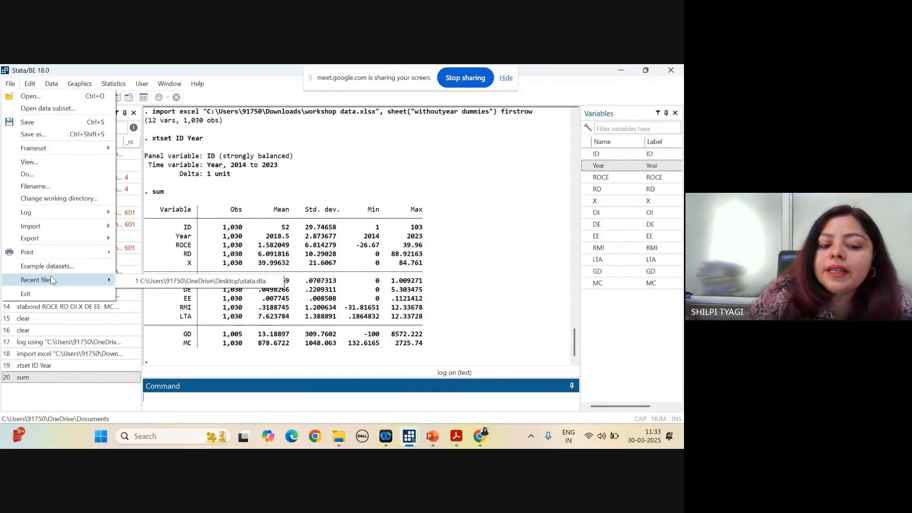
left_click(32, 79)
left_click(30, 84)
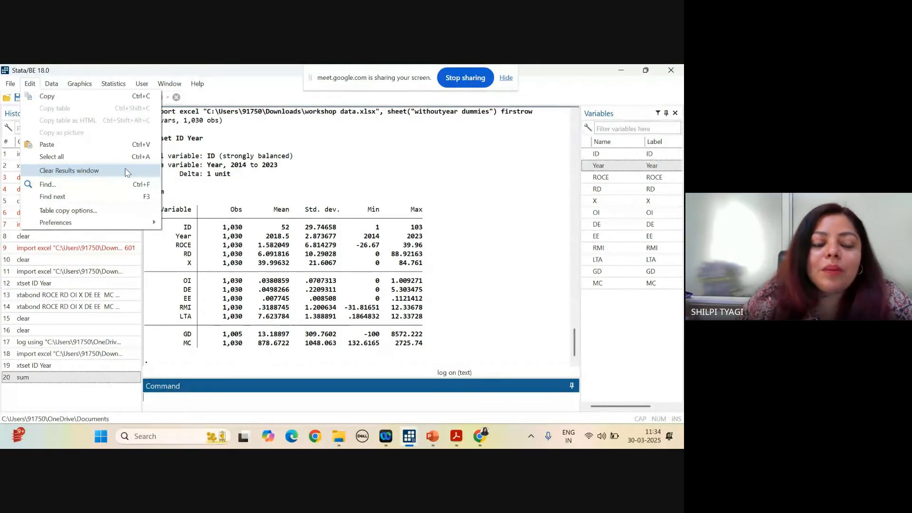
left_click(249, 199)
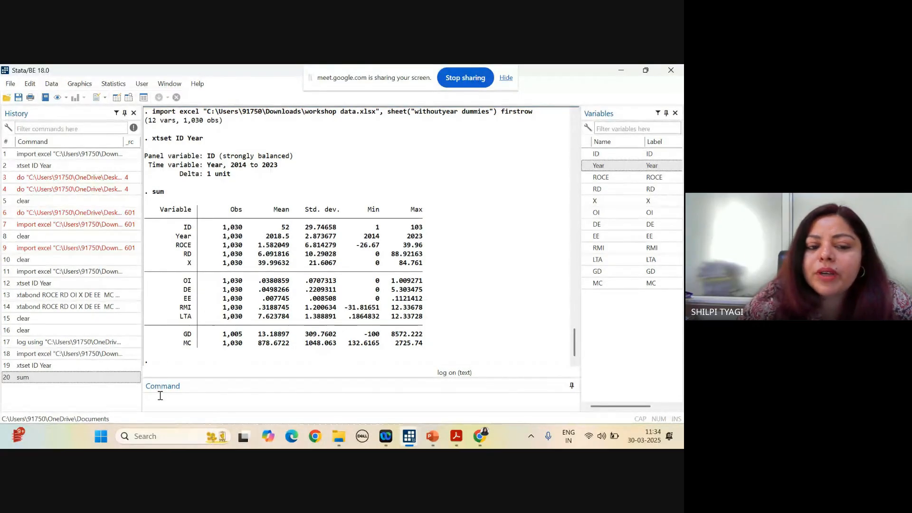
- Produce summary statistics for the ROCE variable alone through the summarize dialog, keeping the standard display
left_click(56, 85)
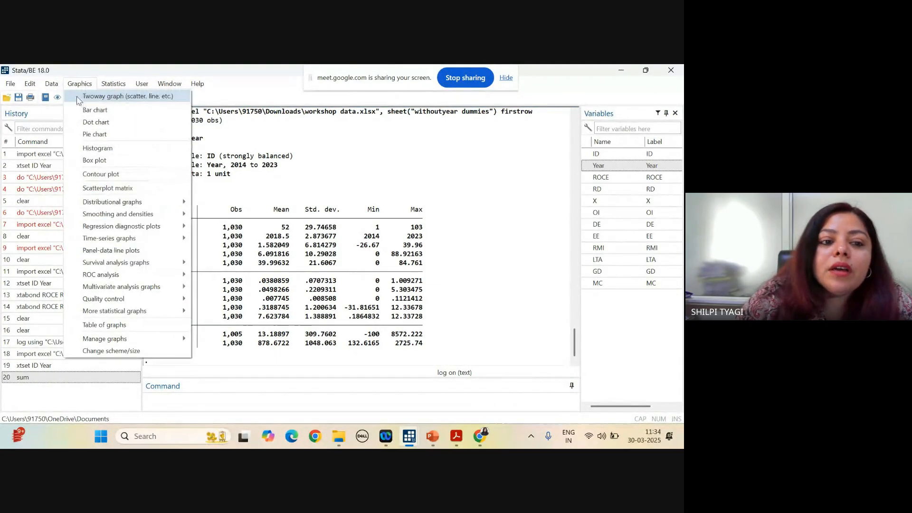
mouse_move(97, 97)
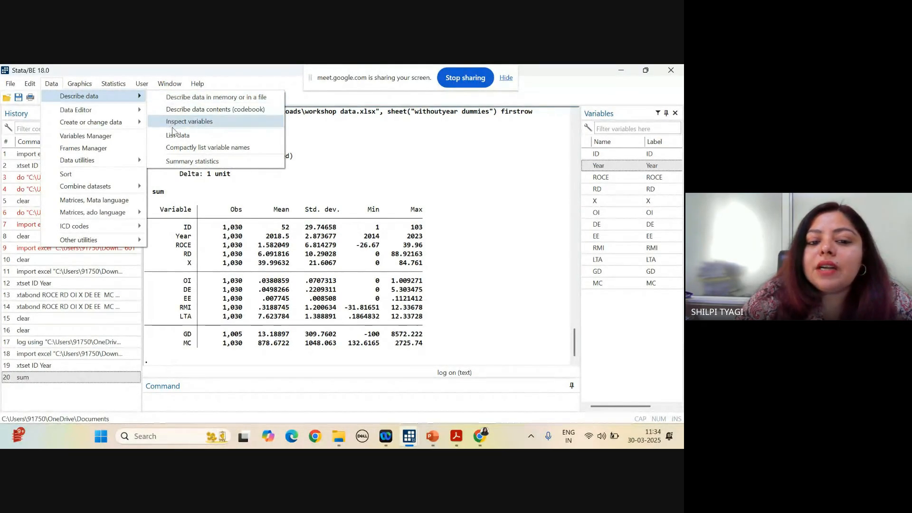
left_click(181, 161)
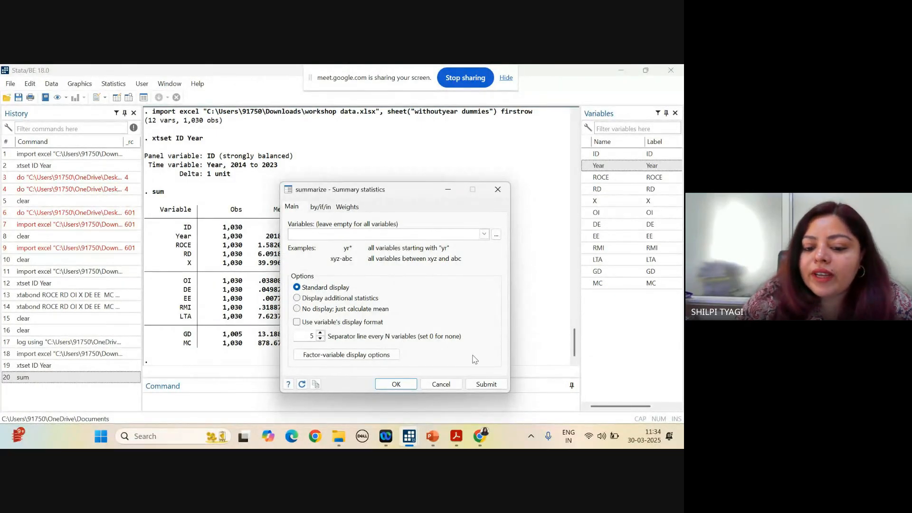
left_click(484, 235)
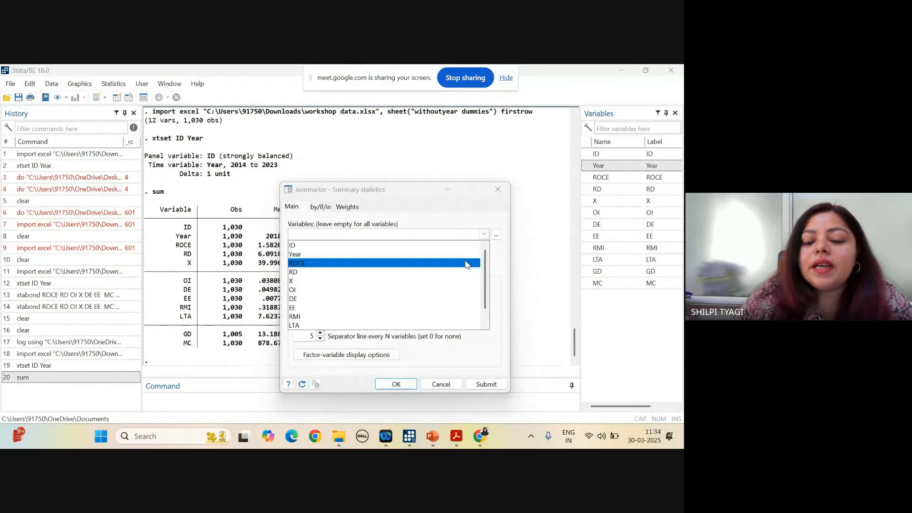
left_click(470, 263)
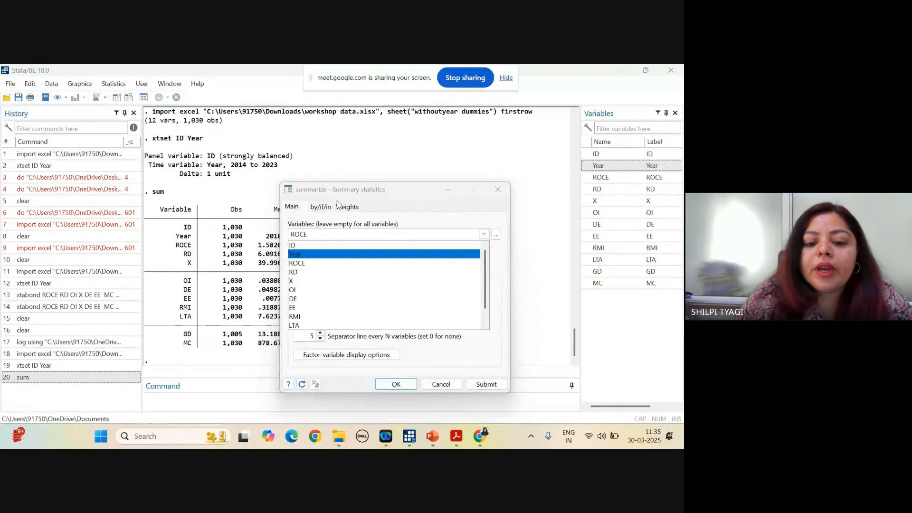
left_click(478, 352)
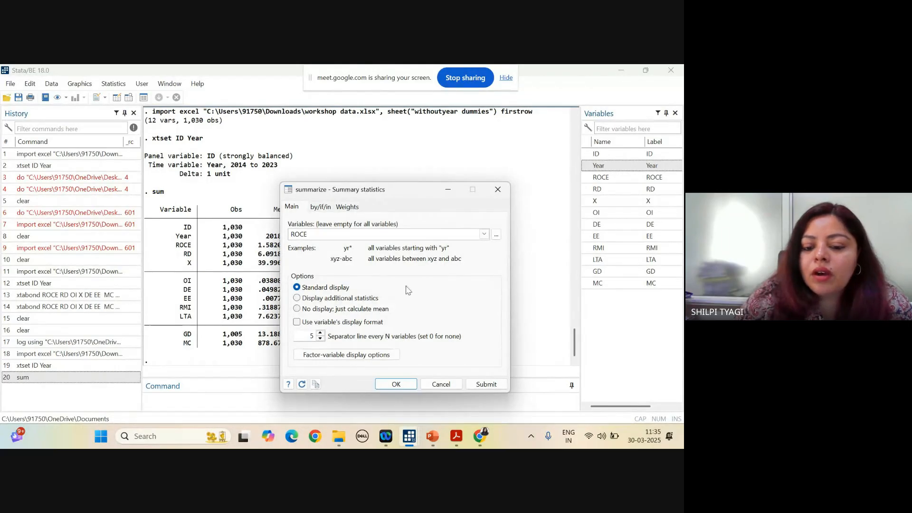
left_click(397, 384)
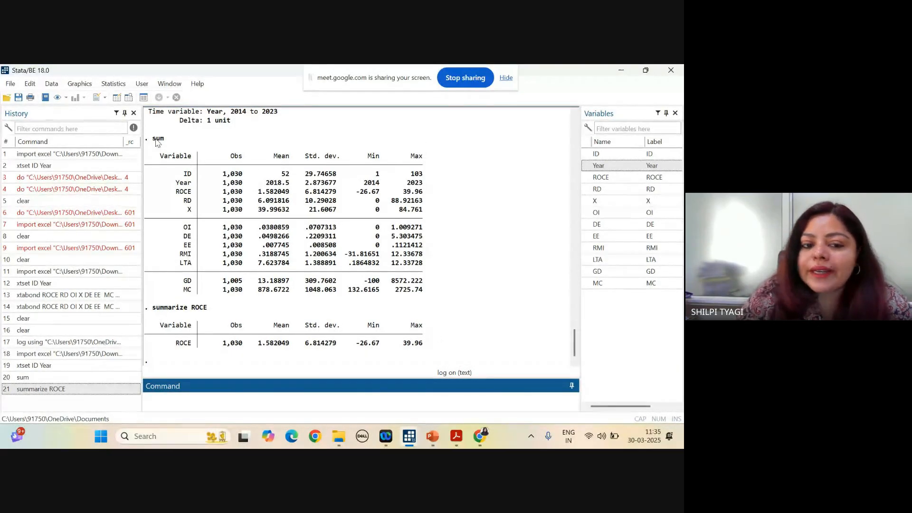
- View the dataset in the Data Editor's edit mode, select the third observation of X, and close the editor
left_click(52, 85)
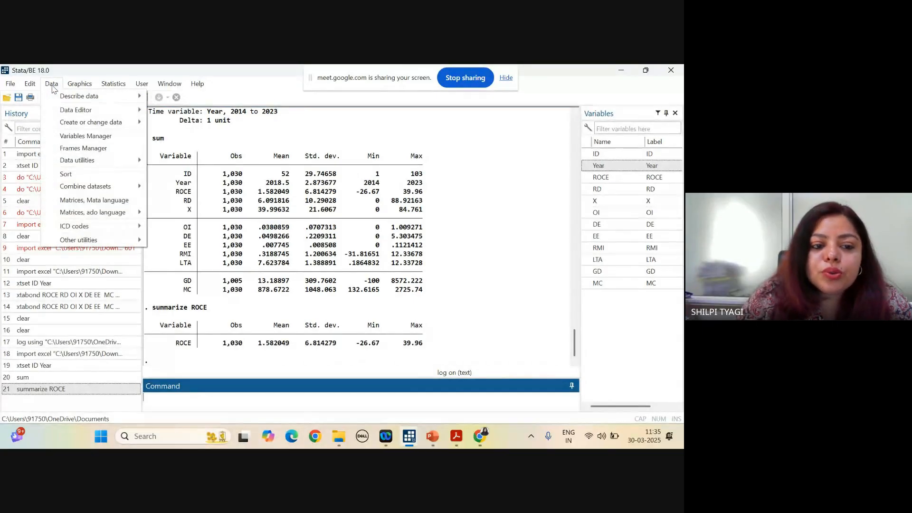
mouse_move(70, 101)
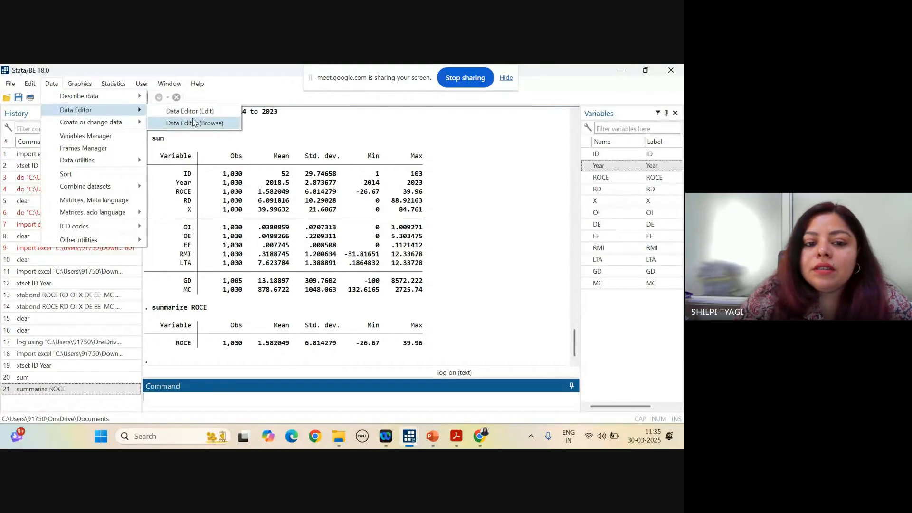
left_click(199, 121)
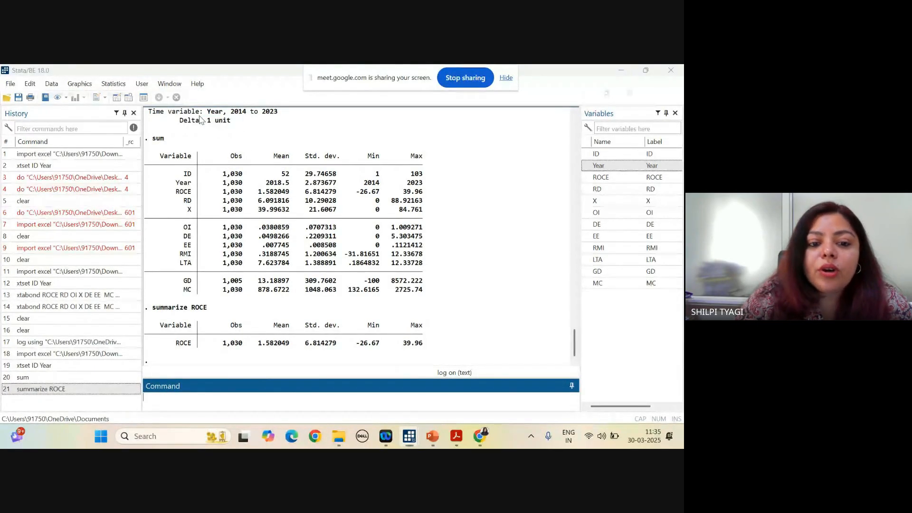
left_click(181, 158)
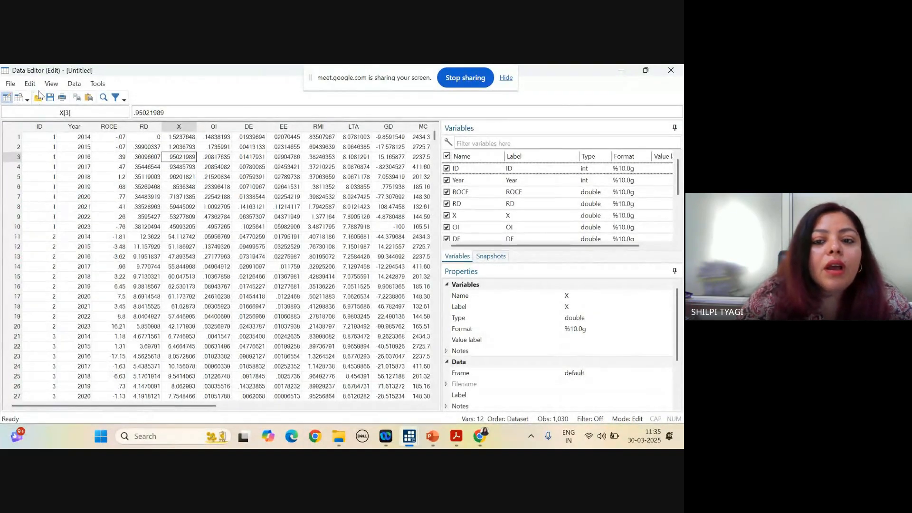
left_click(671, 70)
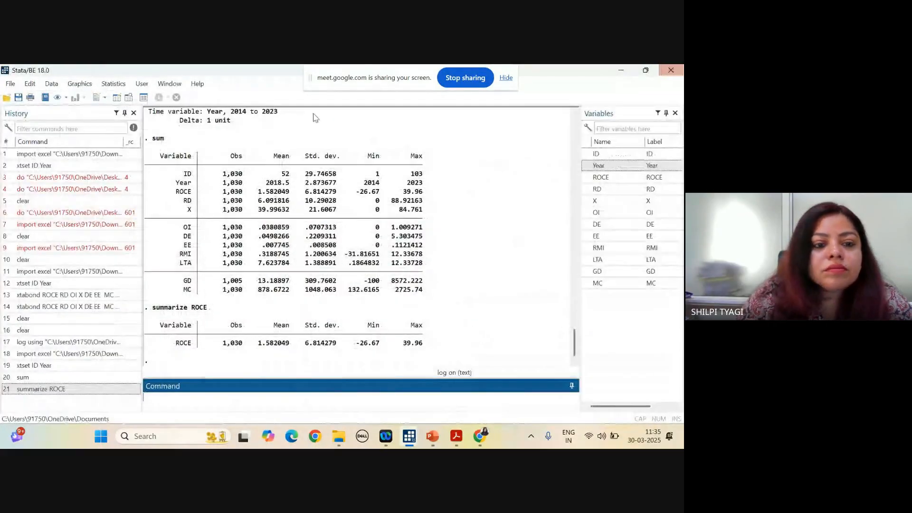
- View the dataset in the Data Editor's browse mode across to the MC column, then close the editor
left_click(51, 84)
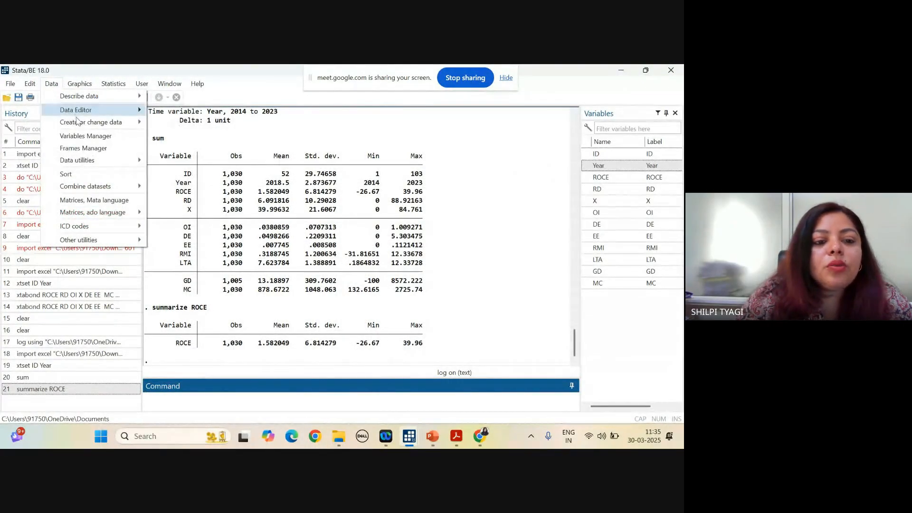
mouse_move(114, 111)
left_click(170, 123)
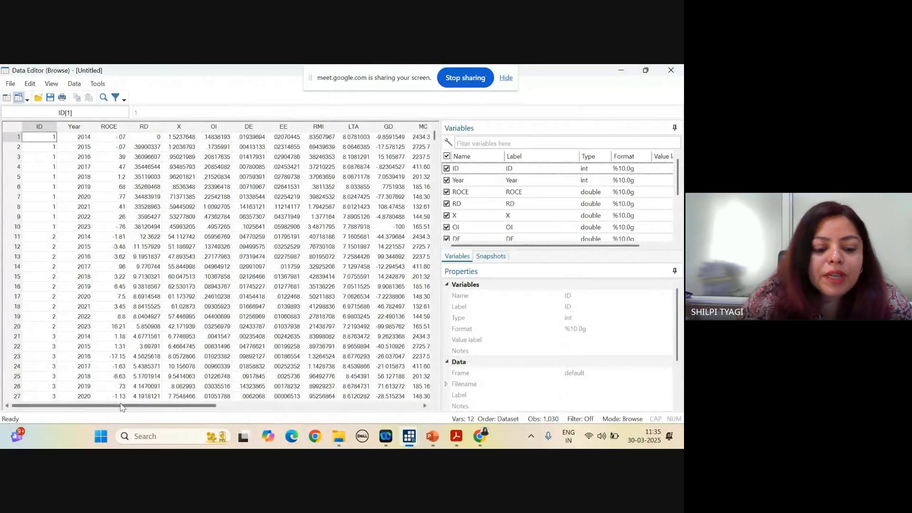
left_click_drag(122, 406, 166, 421)
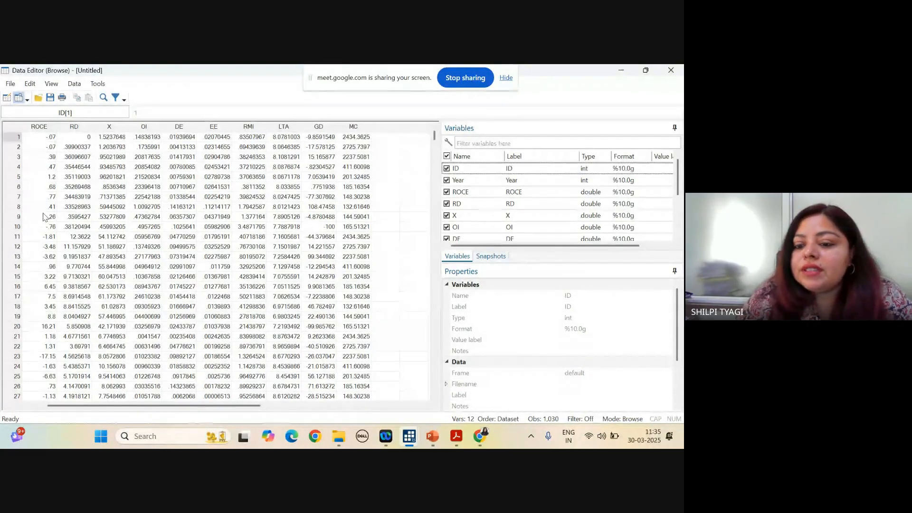
left_click(680, 70)
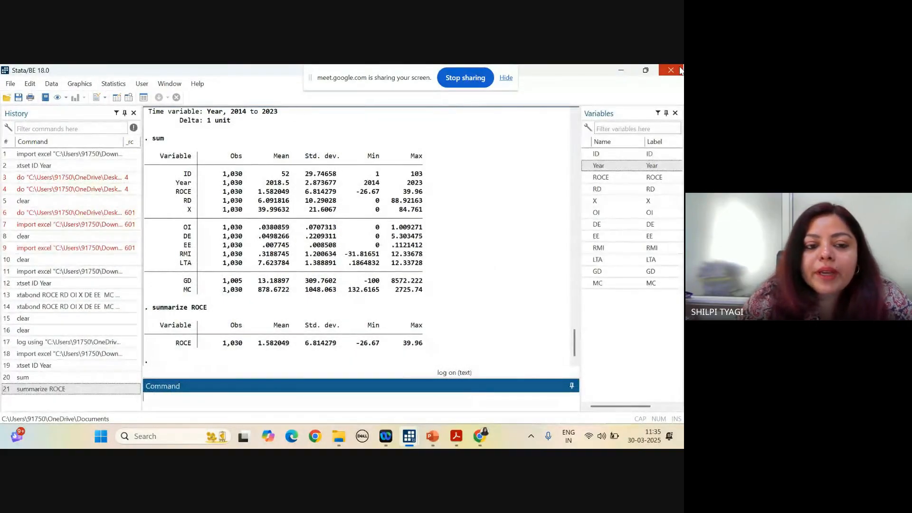
left_click(51, 83)
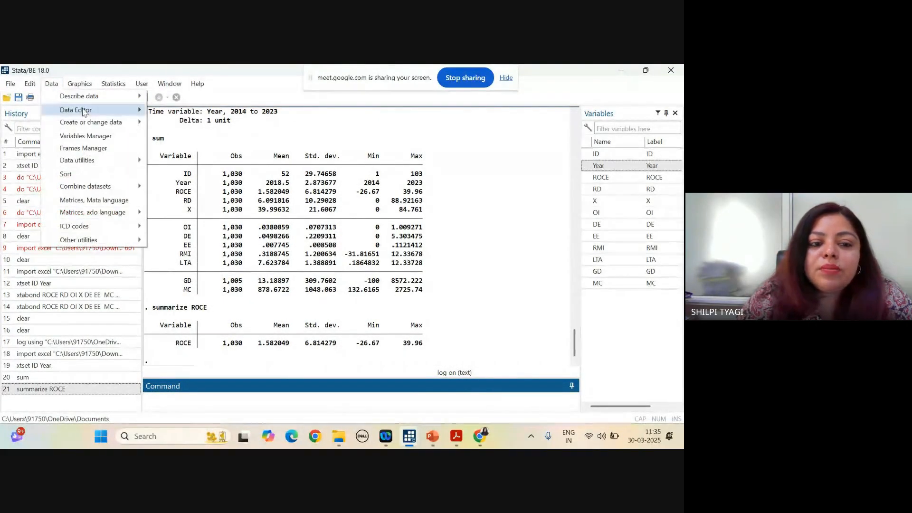
mouse_move(100, 123)
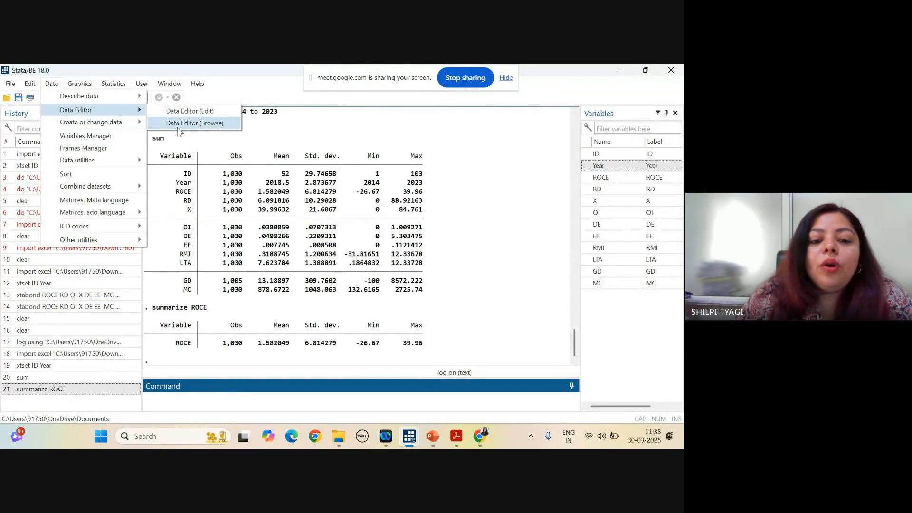
mouse_move(140, 123)
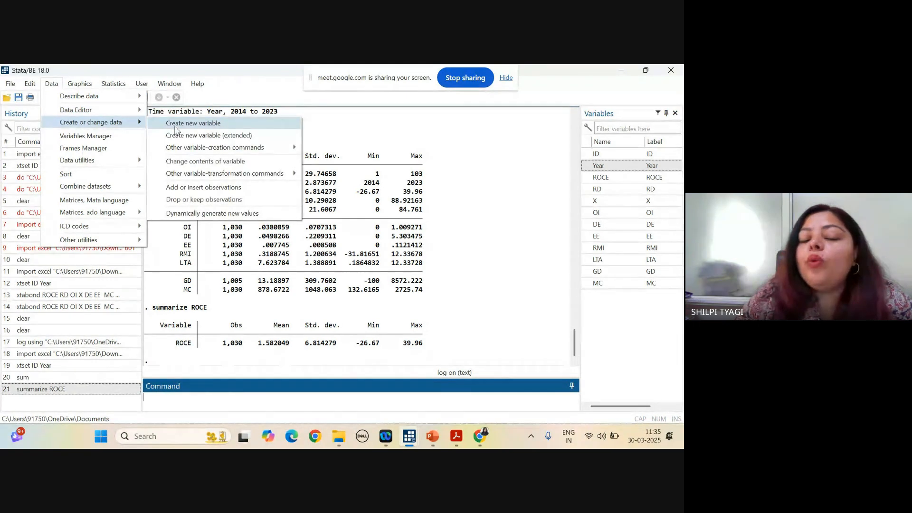
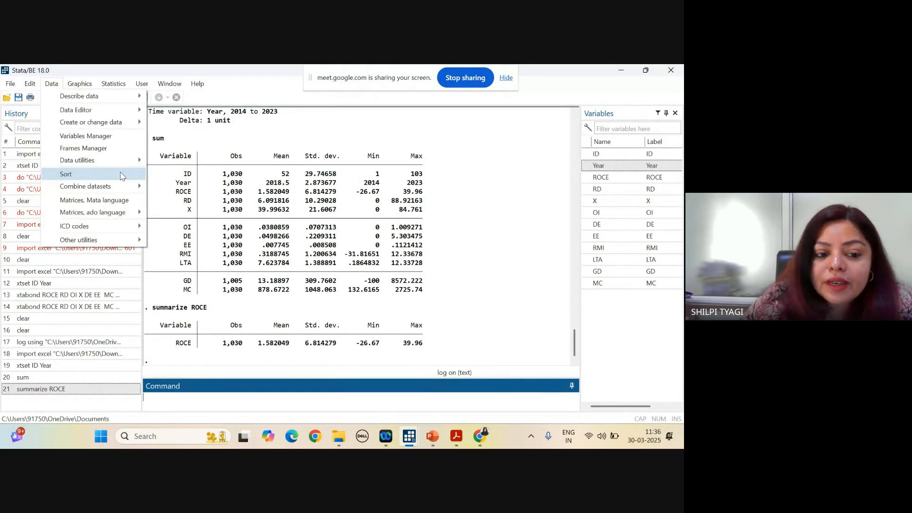
mouse_move(128, 192)
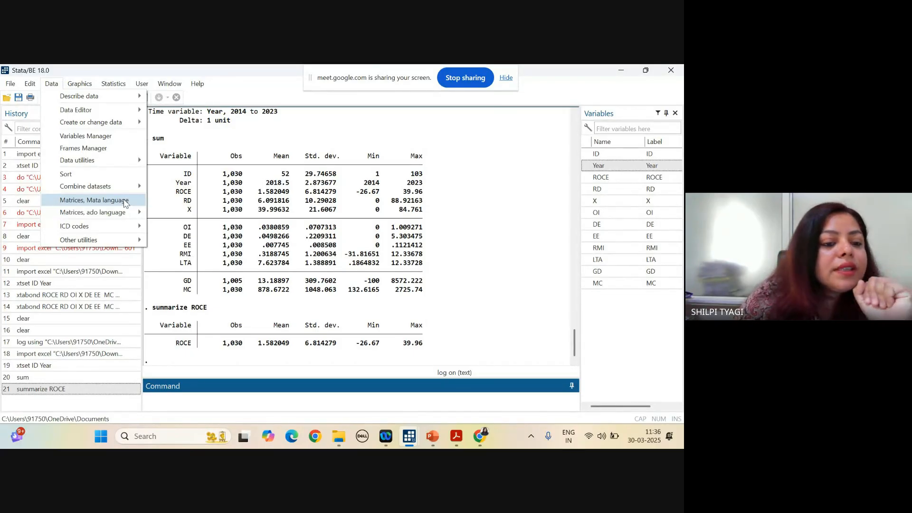
mouse_move(102, 213)
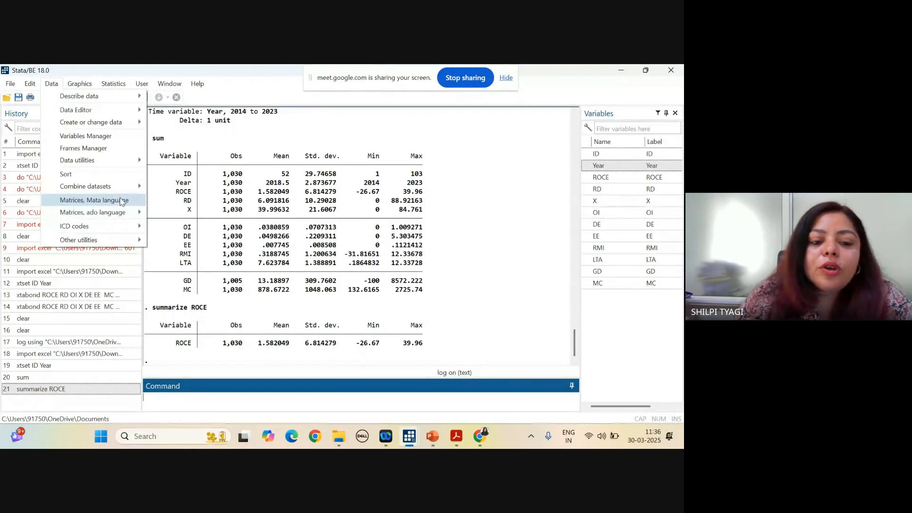
- Define a twoway fit plot of the quadratic prediction type with ROCE as the Y variable and OI as the X variable
mouse_move(75, 87)
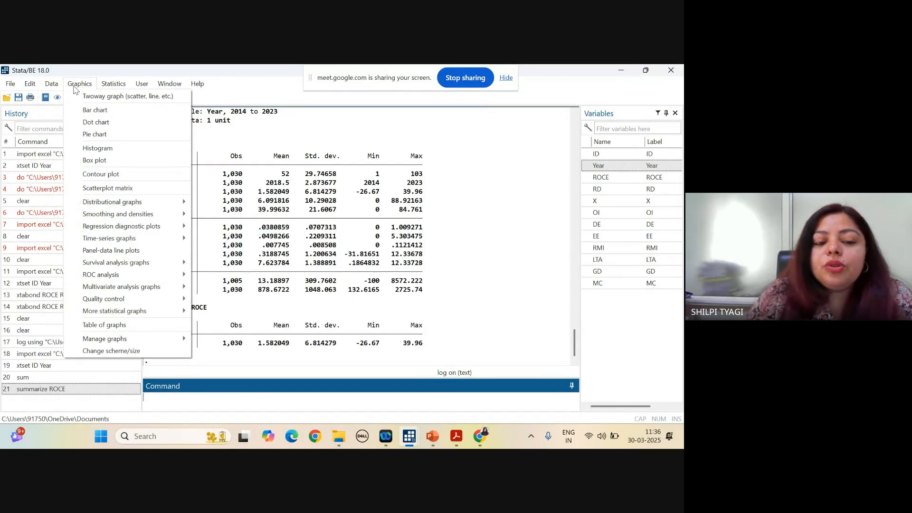
left_click(110, 100)
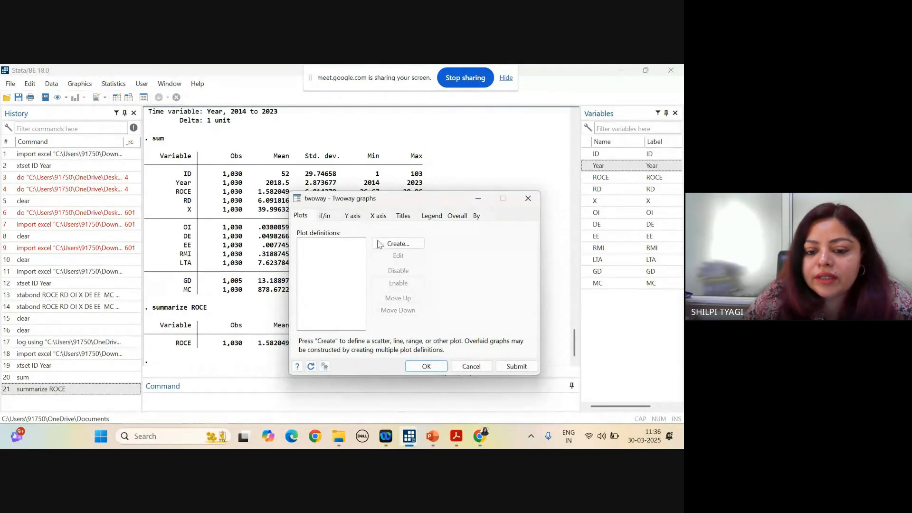
left_click(397, 244)
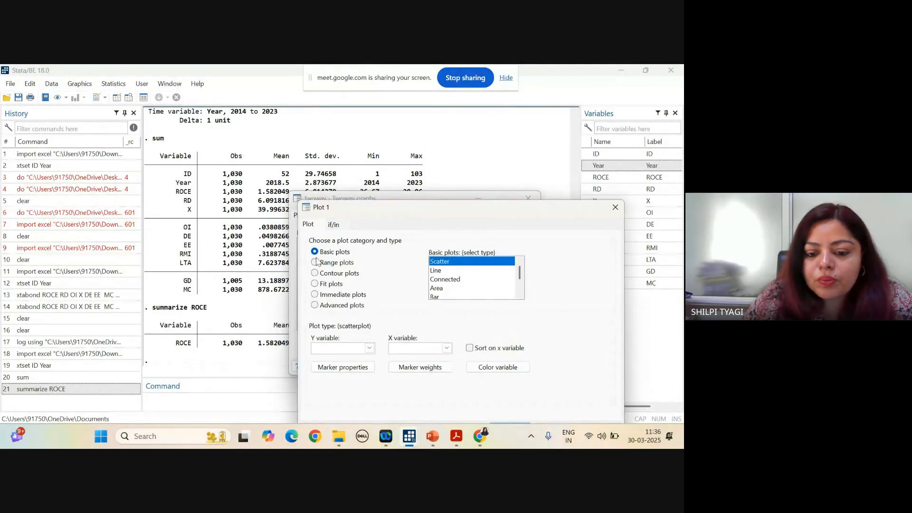
left_click(314, 284)
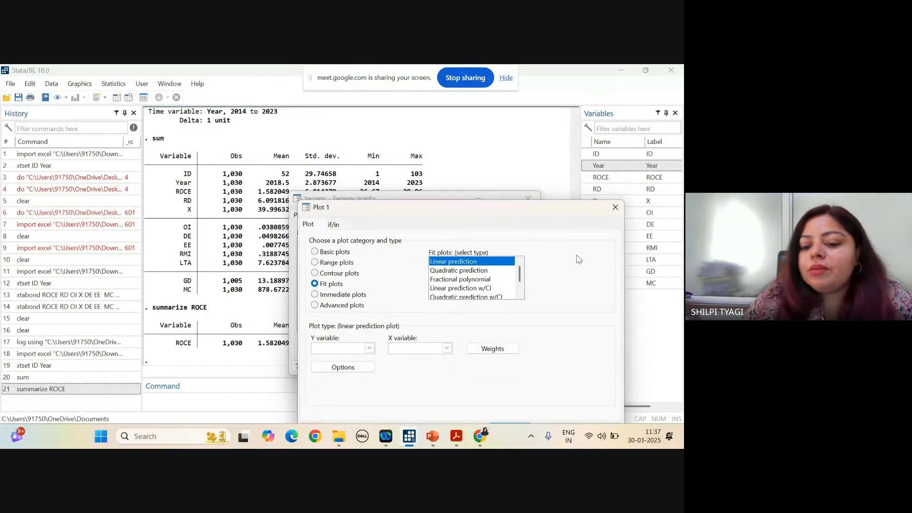
left_click(476, 271)
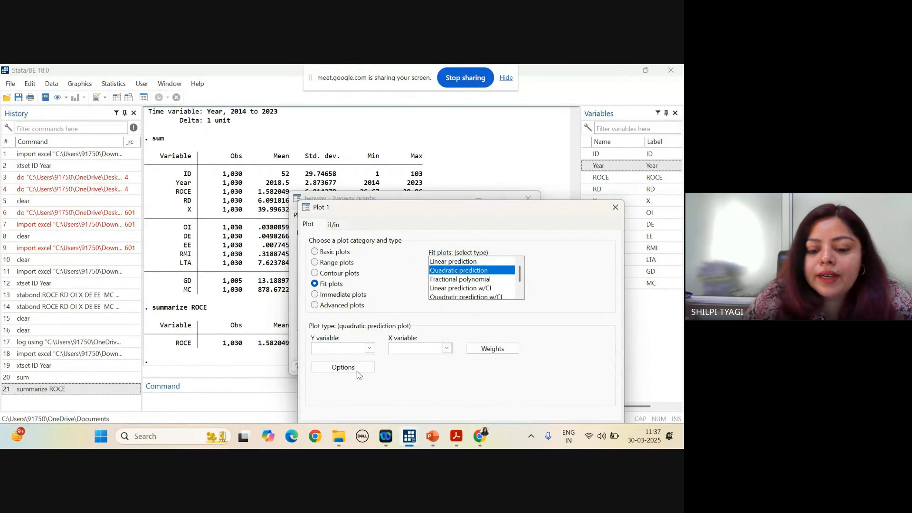
left_click(370, 349)
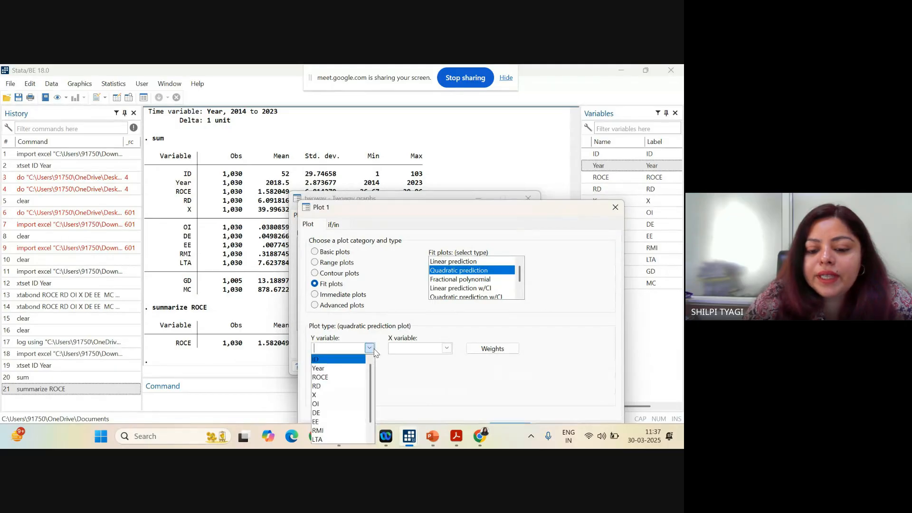
left_click(362, 378)
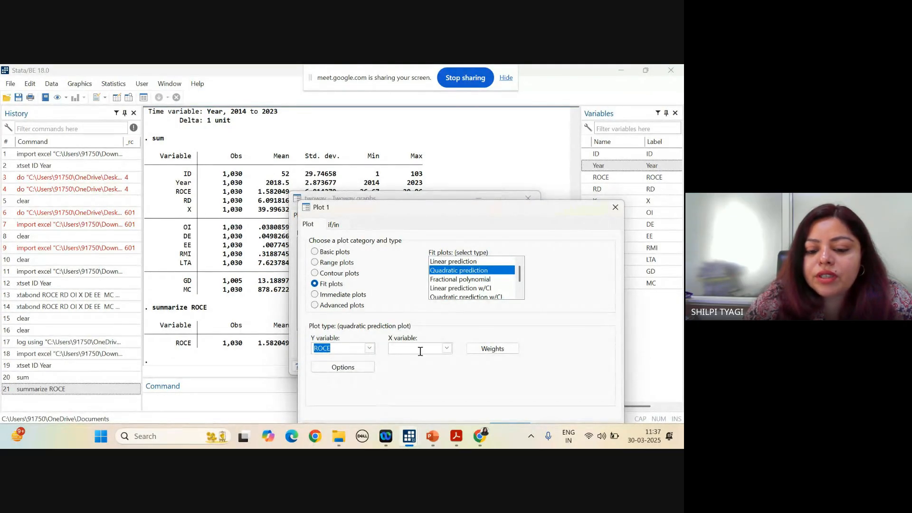
left_click(447, 349)
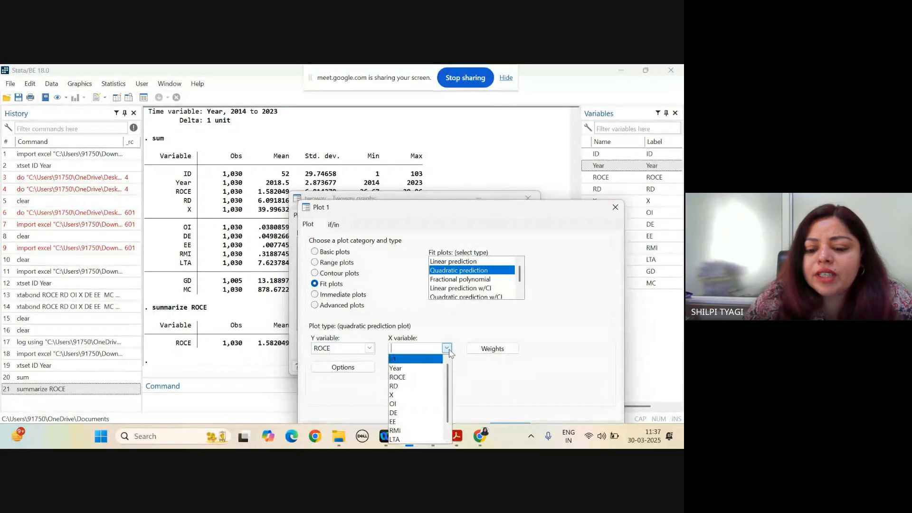
left_click(421, 404)
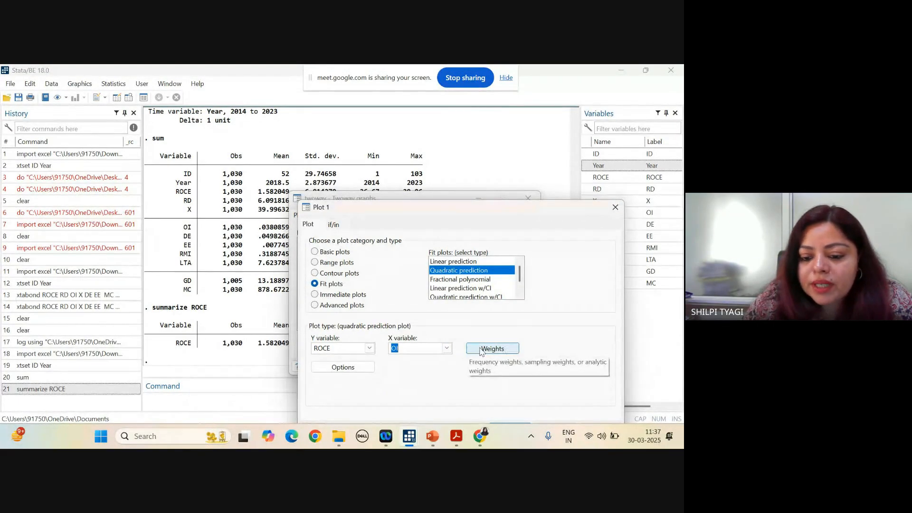
- Keep the default options for the quadratic prediction plot, accept its definition, and draw the graph
left_click(337, 367)
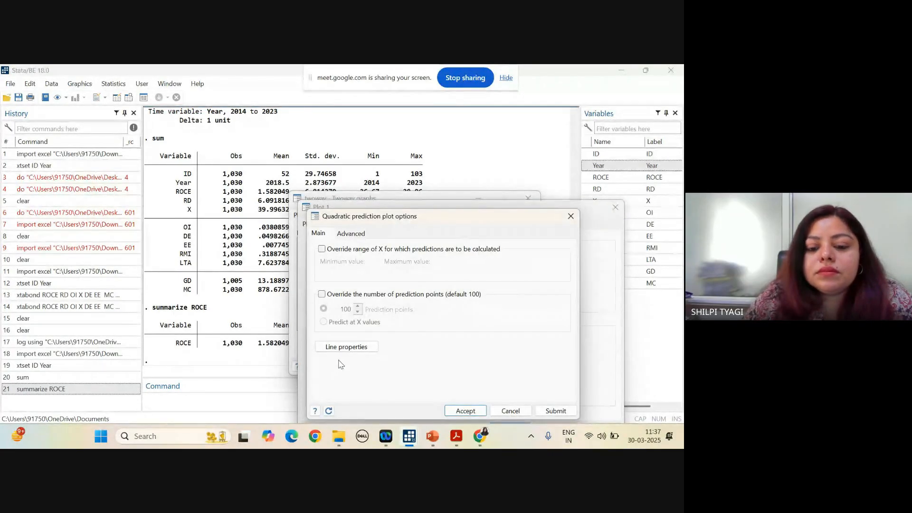
left_click(465, 411)
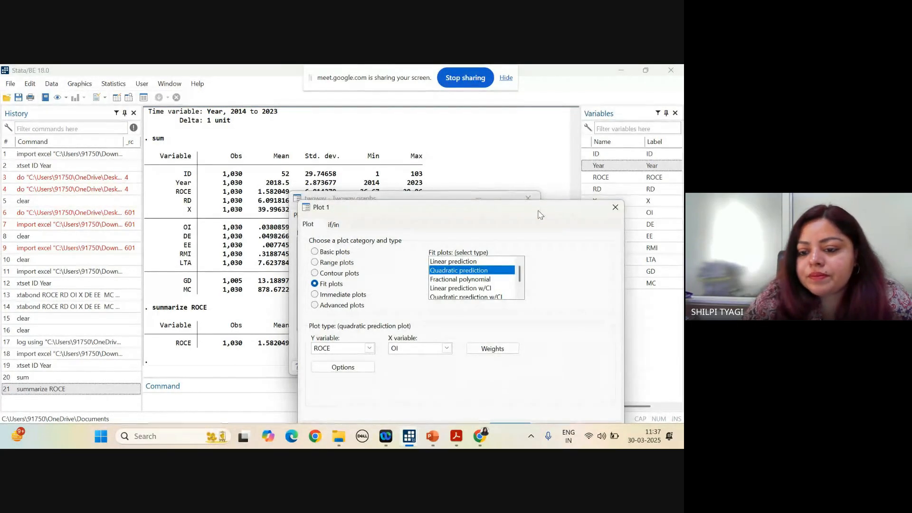
left_click_drag(540, 215, 453, 79)
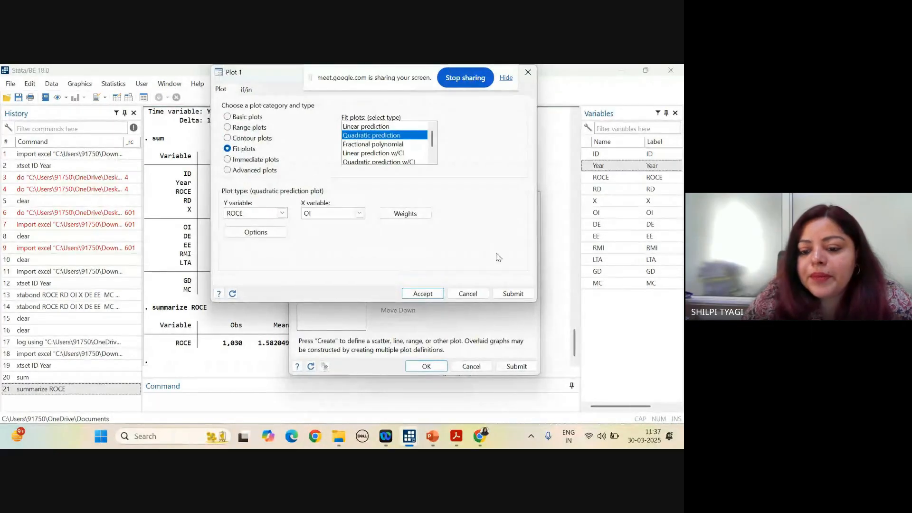
left_click(420, 294)
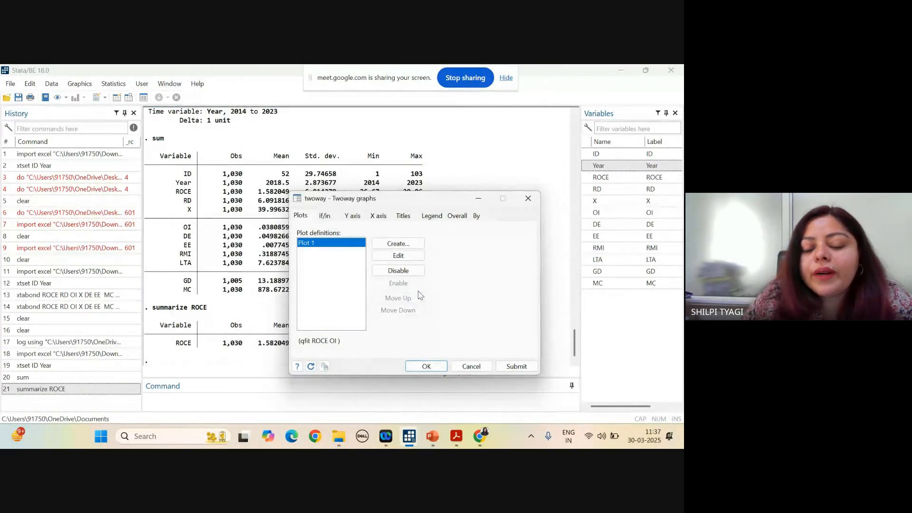
left_click(433, 369)
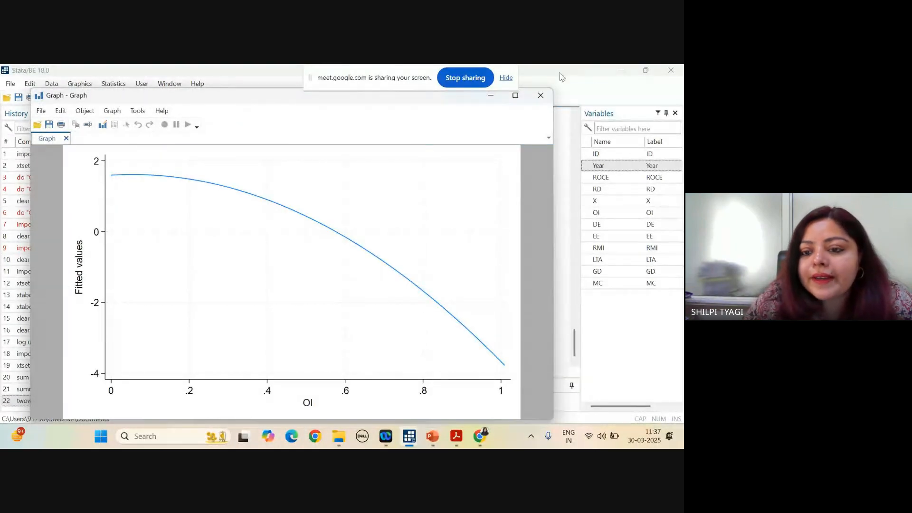
- Minimize the graph window to view the twoway command in the results, restore the graph for inspection, and close it
left_click(492, 96)
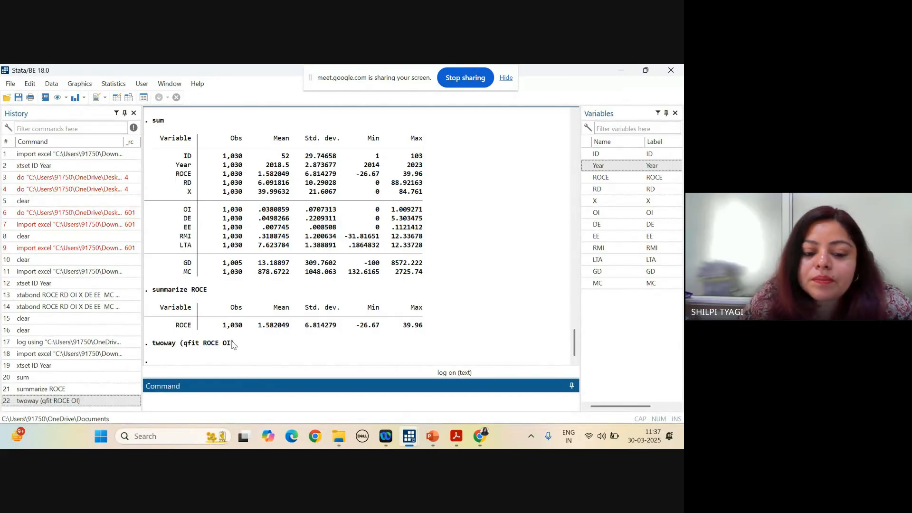
mouse_move(415, 443)
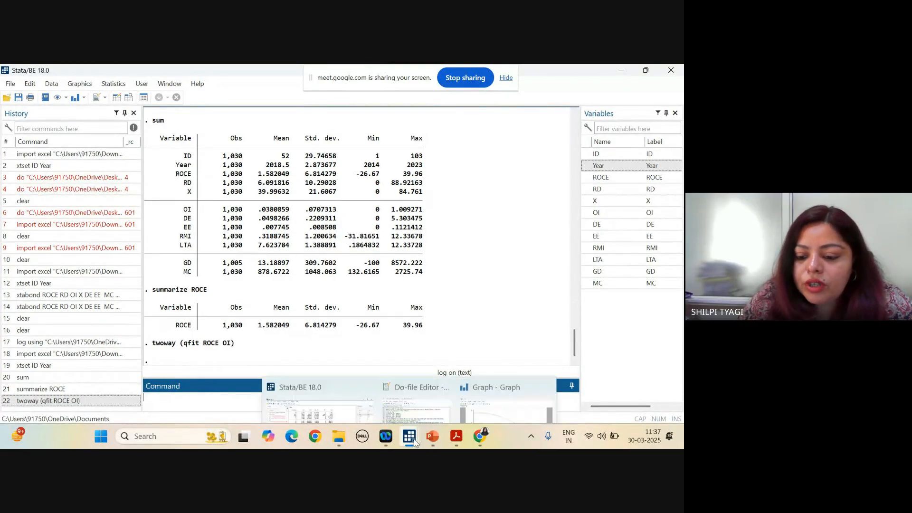
left_click(511, 385)
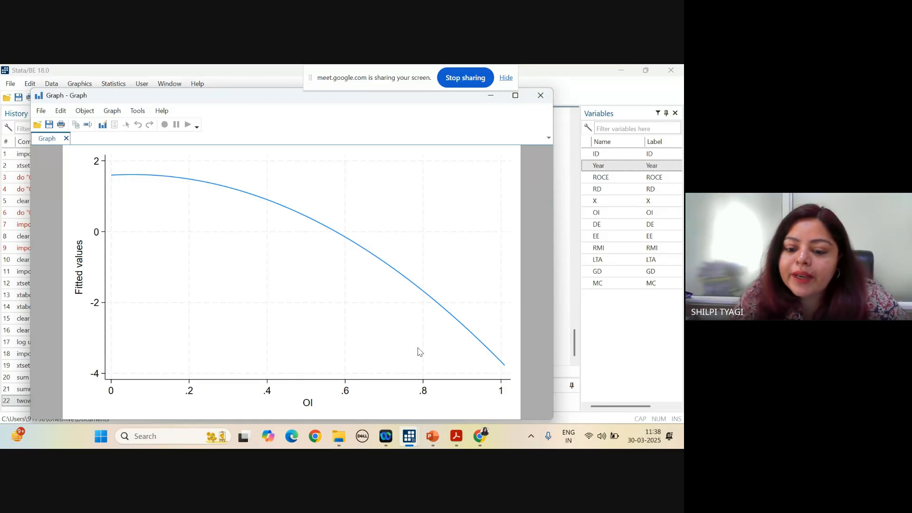
left_click(541, 95)
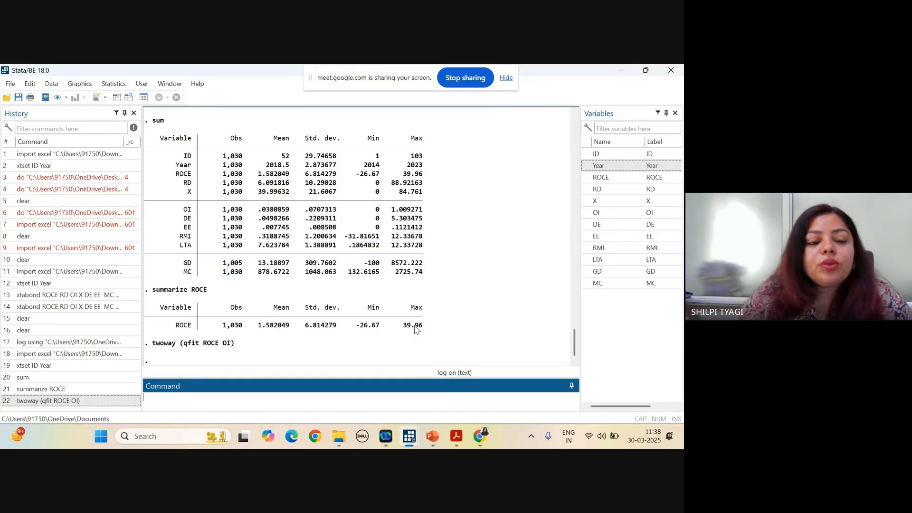
- Examine the available graphics, data, statistics, user-defined and window commands
left_click(91, 86)
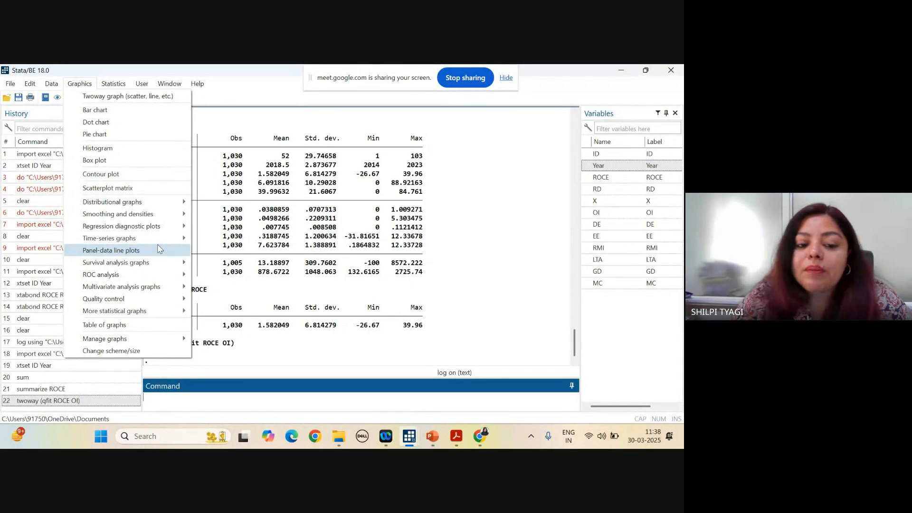
mouse_move(173, 242)
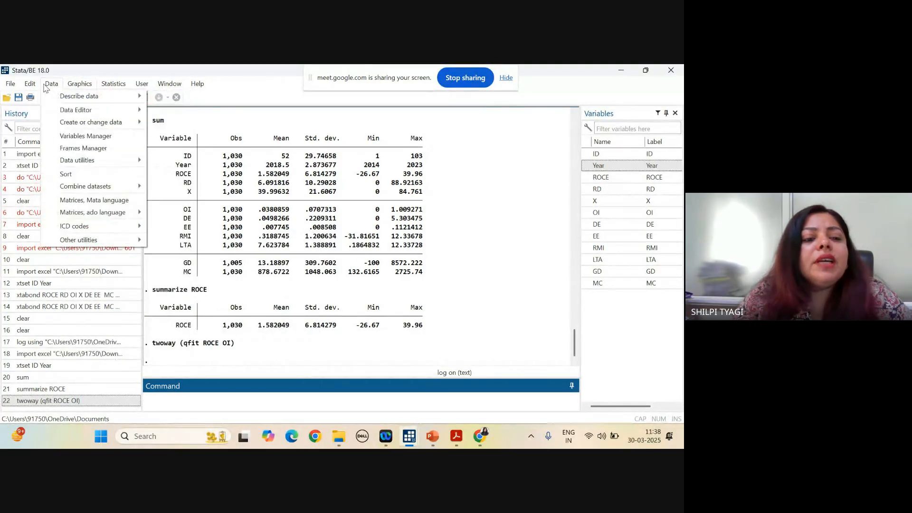
mouse_move(121, 89)
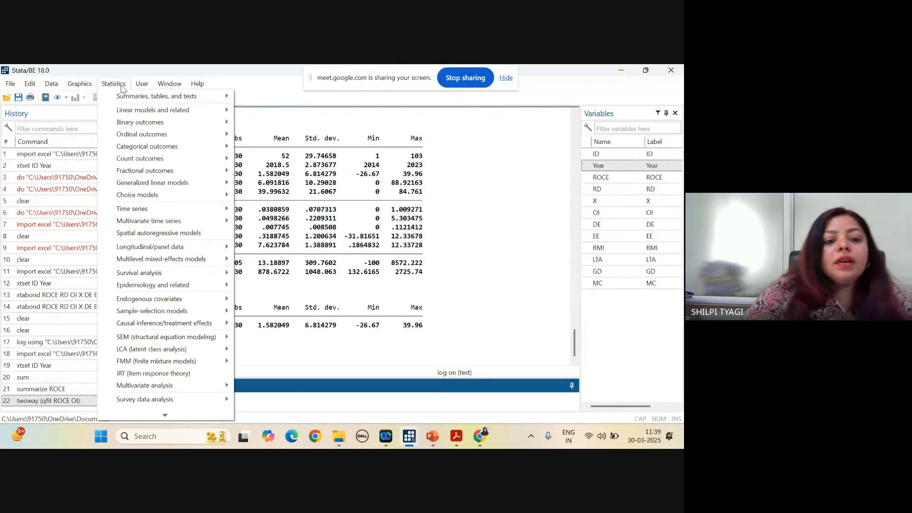
mouse_move(148, 85)
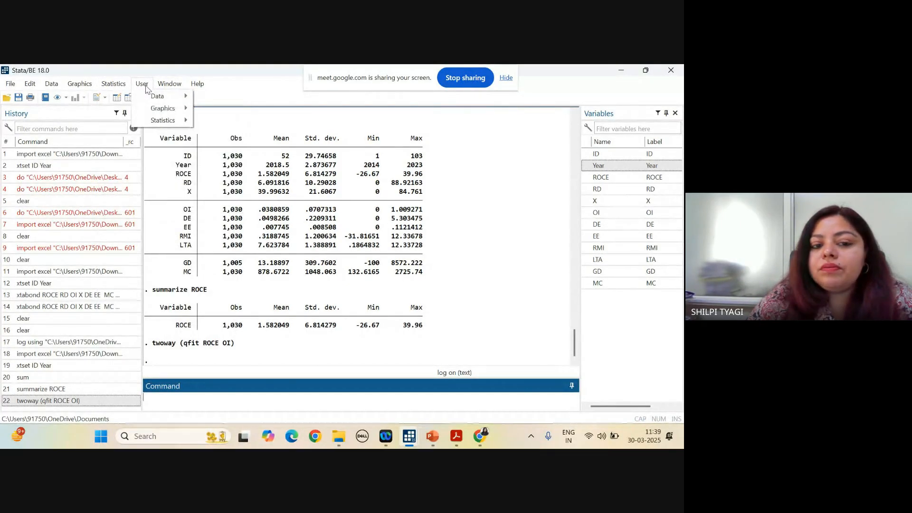
mouse_move(170, 98)
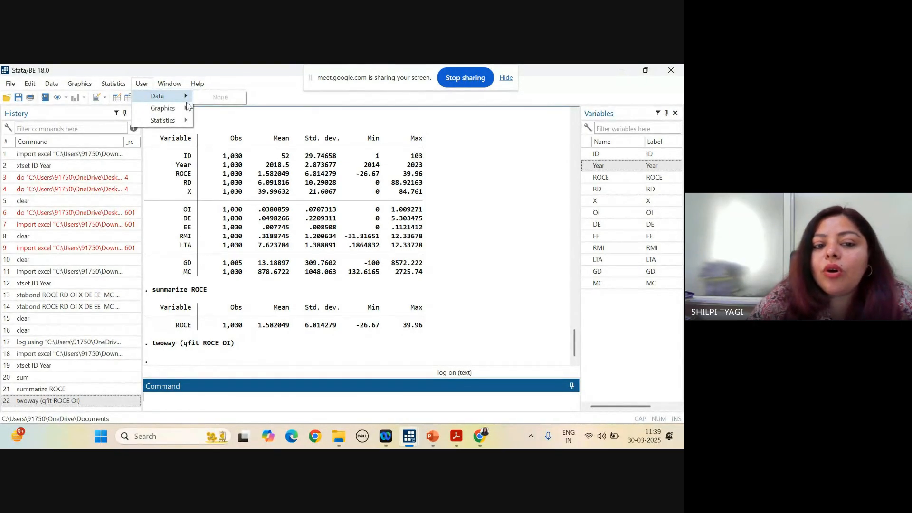
mouse_move(185, 121)
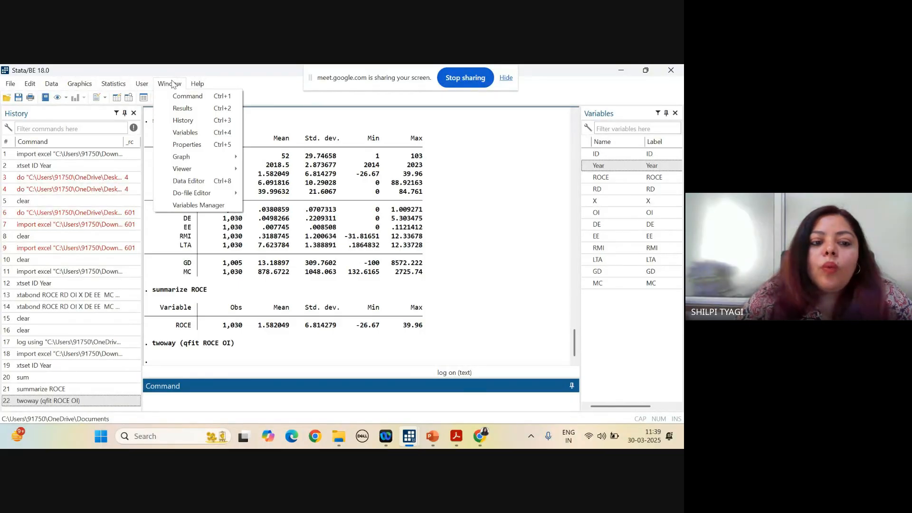
left_click(48, 84)
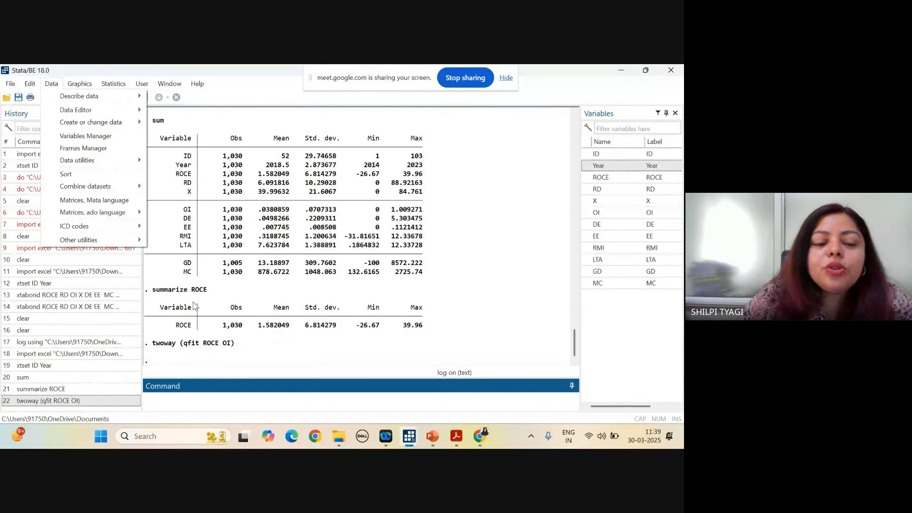
mouse_move(127, 95)
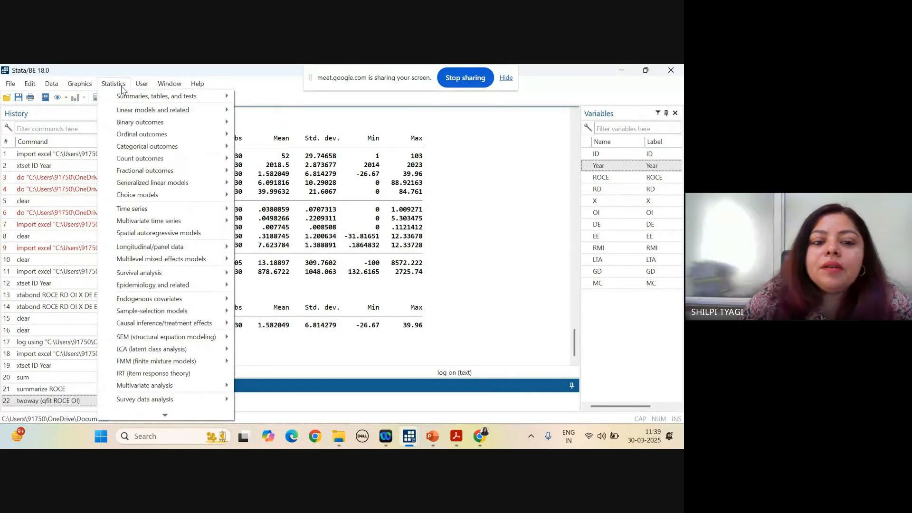
left_click(170, 84)
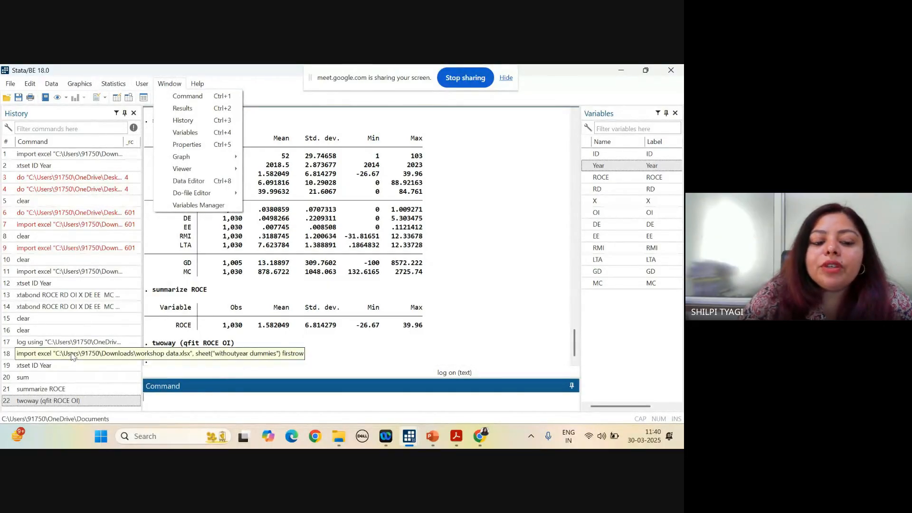
- Recall the first xtabond command from the command history and remove OI from its variable list
left_click(72, 294)
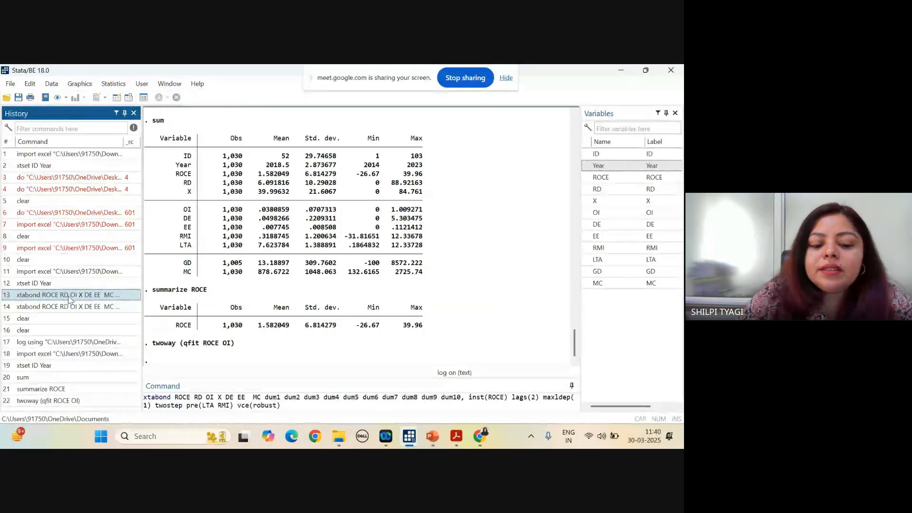
left_click(215, 396)
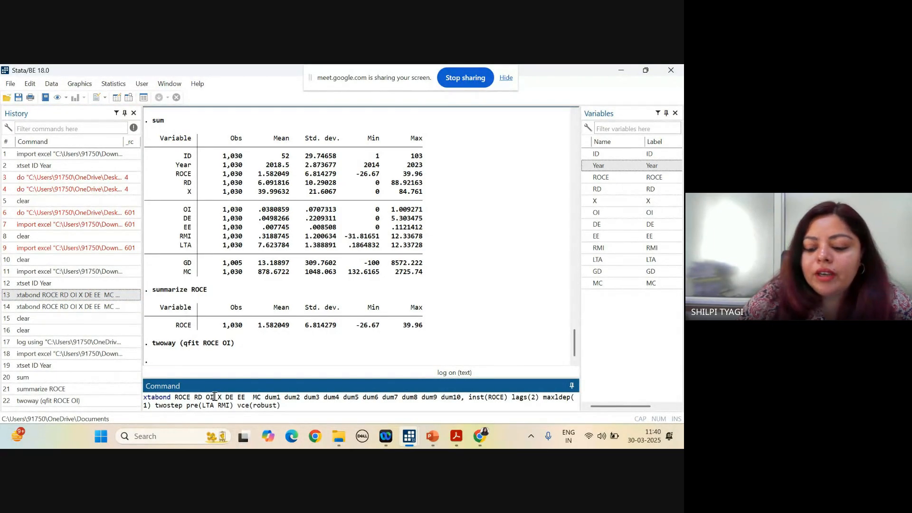
key("BackSpace")
key("BackSpace")
key("BackSpace")
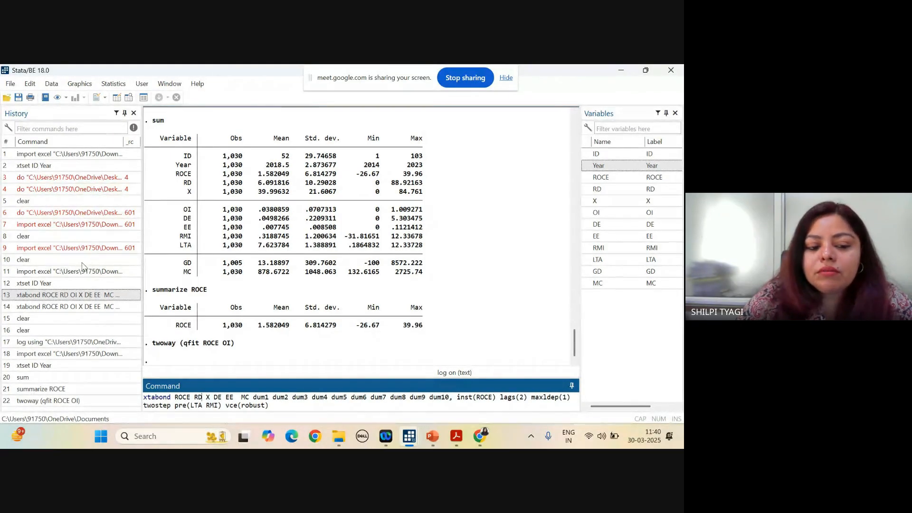
- Recall the original xtabond command again, try removing EE from its variable list, and clear the command line
left_click(73, 295)
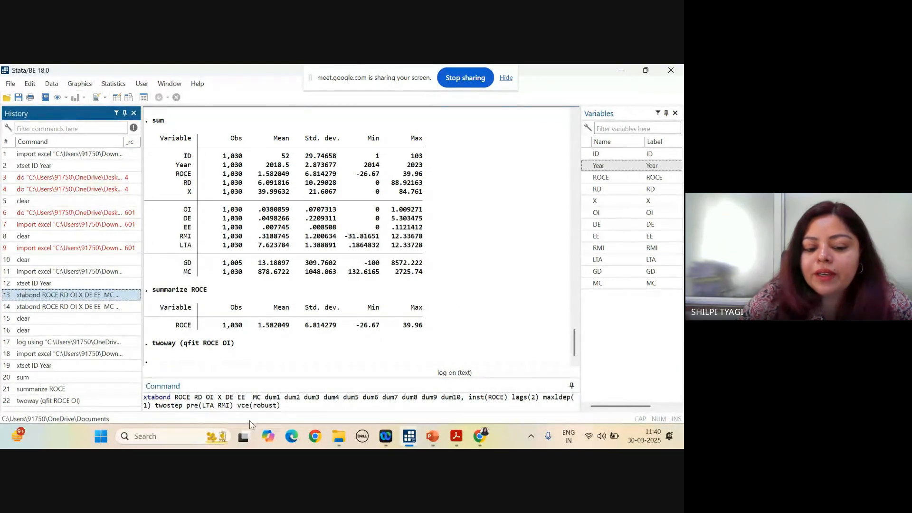
left_click(245, 397)
key("BackSpace")
key("BackSpace")
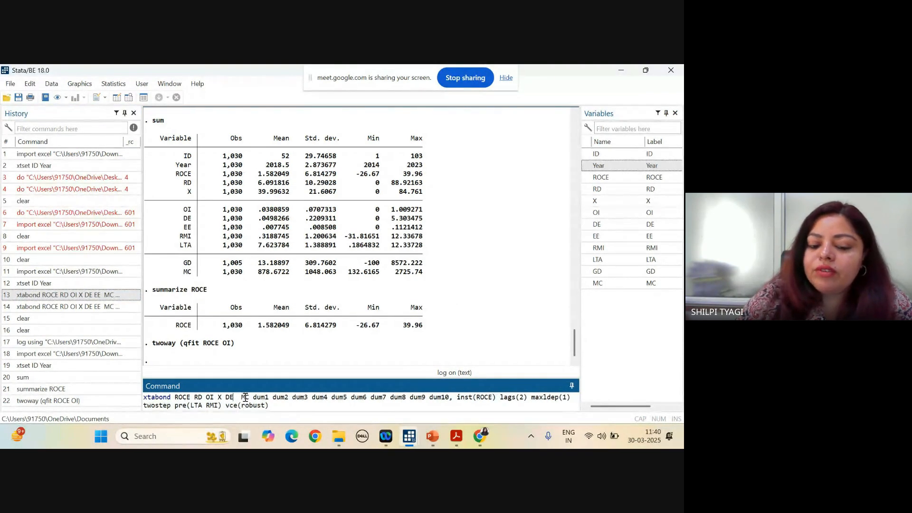
left_click_drag(276, 409, 143, 397)
key("BackSpace")
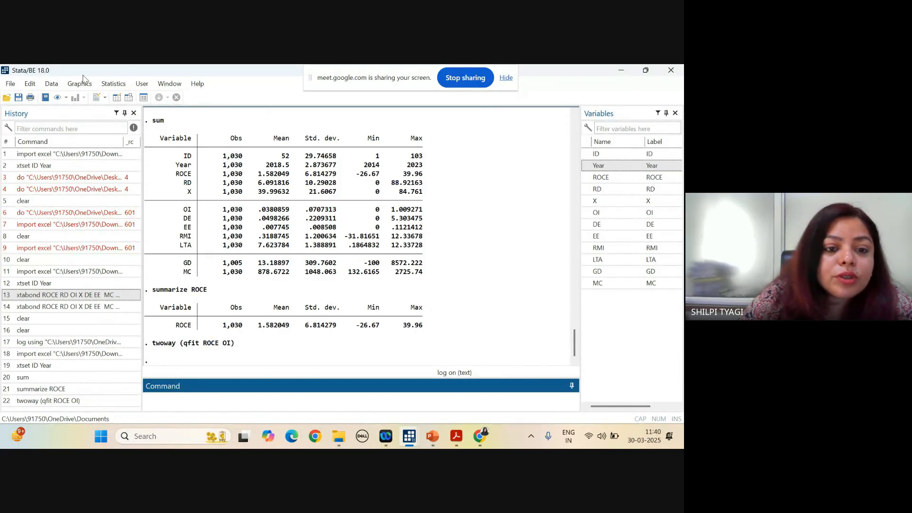
left_click(157, 82)
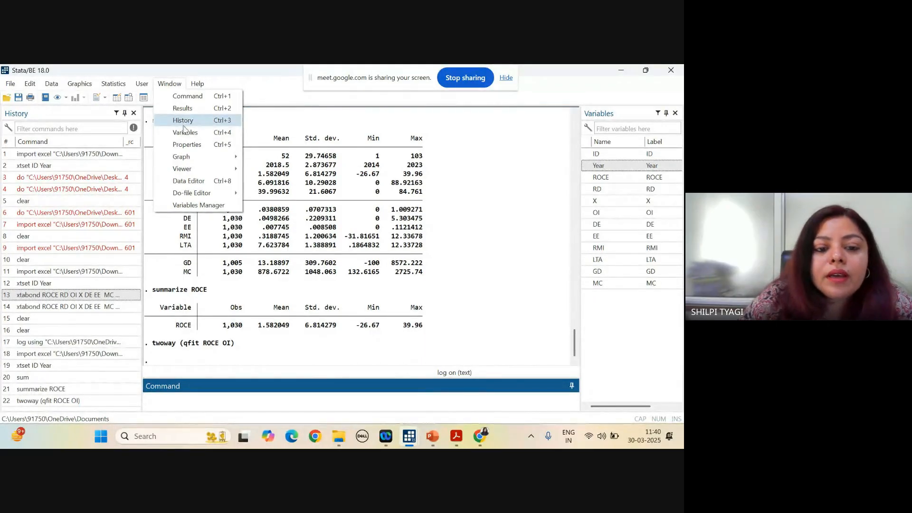
left_click(90, 85)
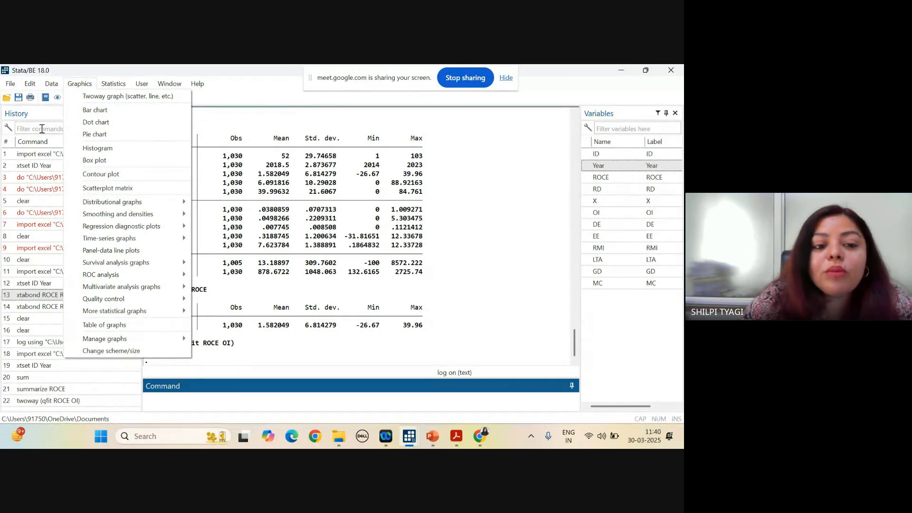
- Review the available graphics, statistics and window commands, including the Do-file Editor options
mouse_move(121, 88)
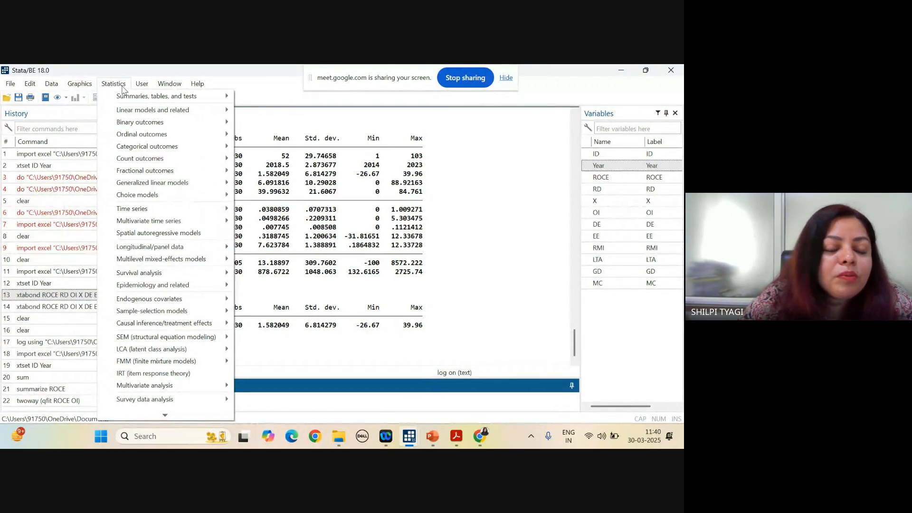
mouse_move(169, 86)
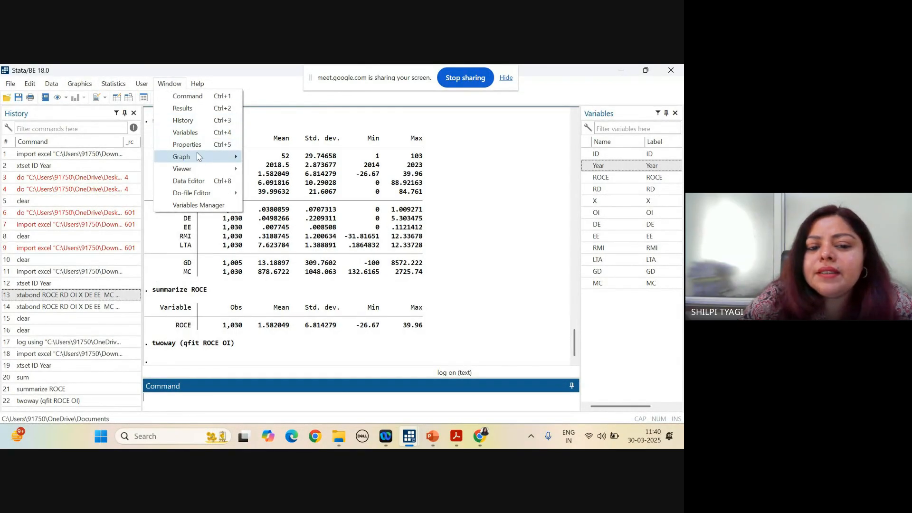
mouse_move(203, 195)
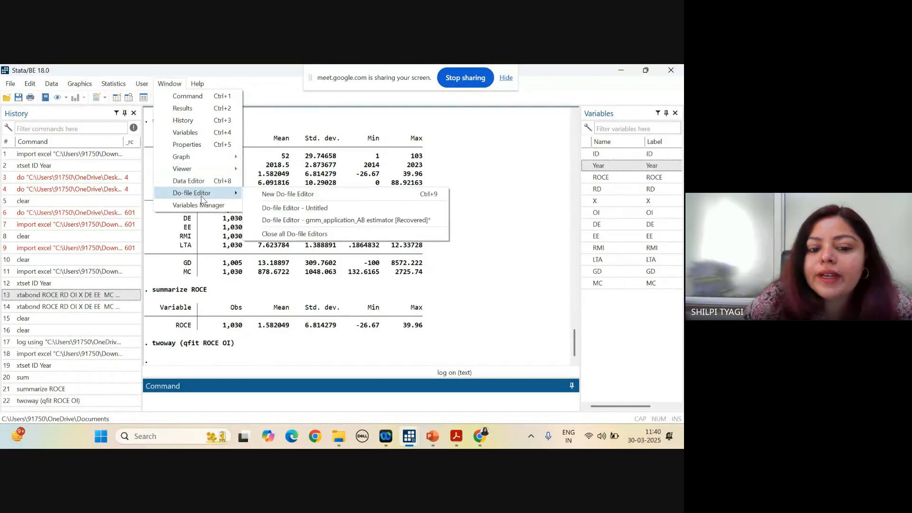
left_click(273, 105)
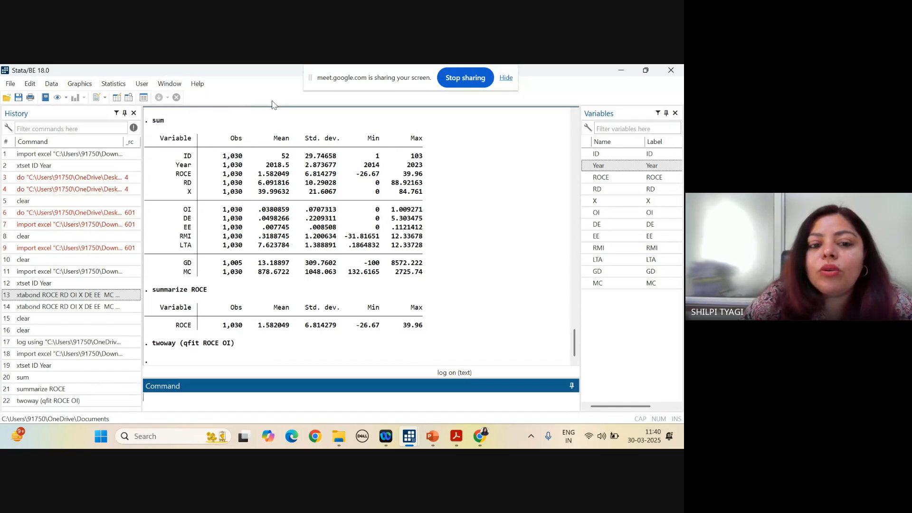
- Search all help resources for the keyword "sargan" and look over the listed entries
left_click(197, 85)
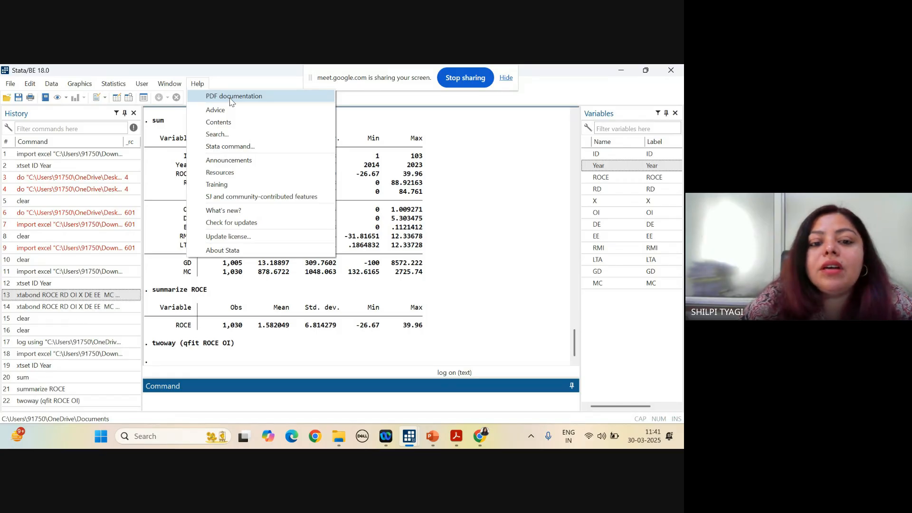
left_click(278, 134)
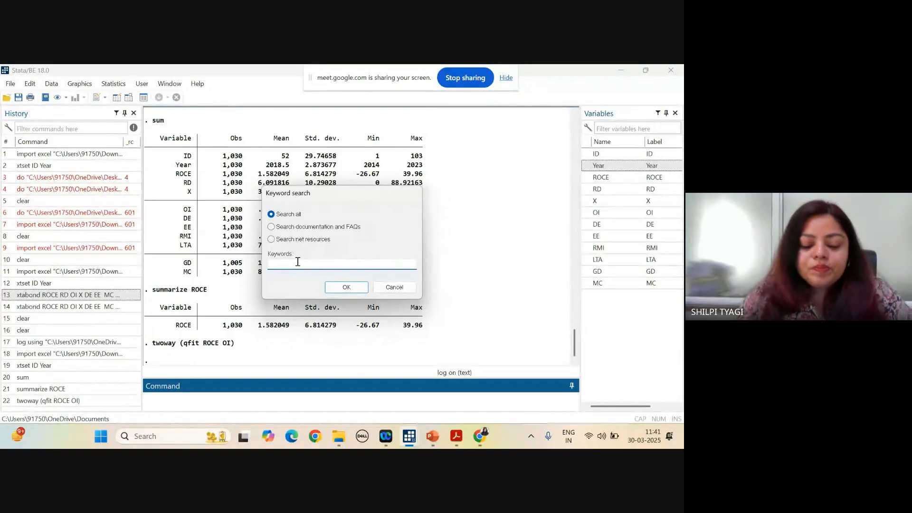
type("sargan")
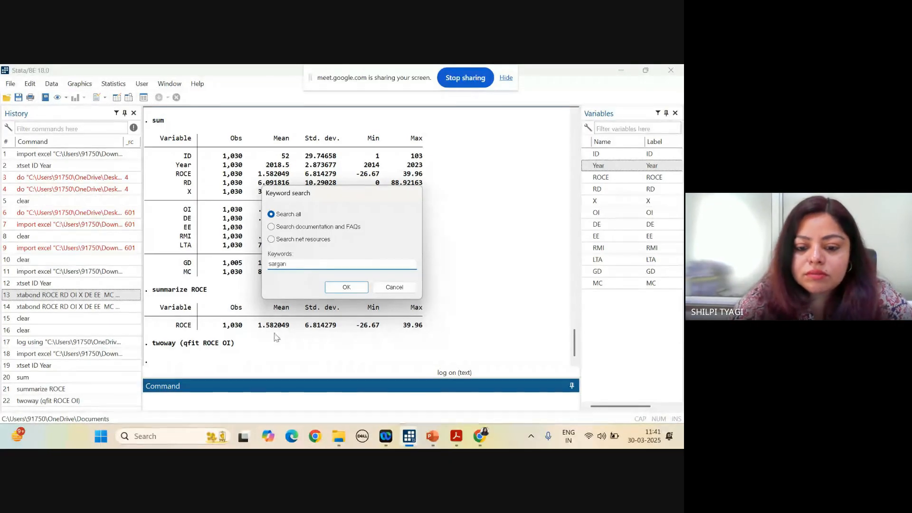
left_click(359, 287)
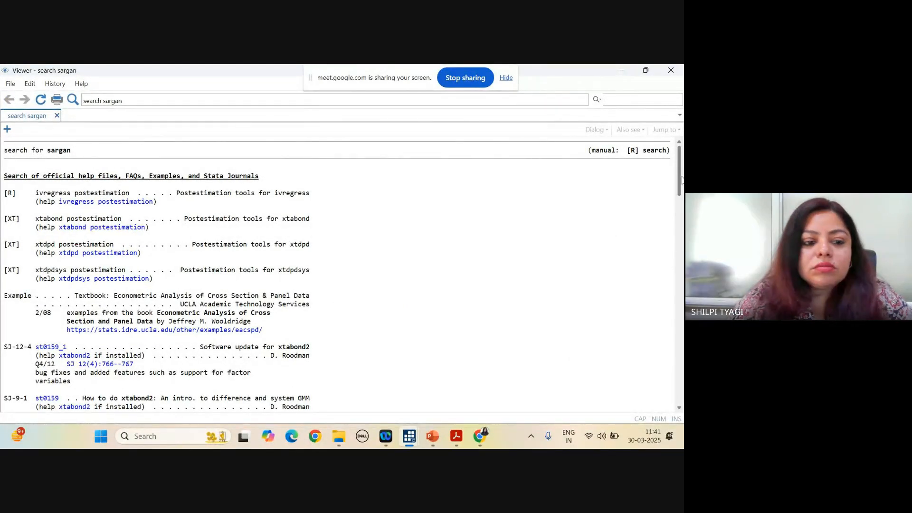
left_click_drag(681, 177, 680, 171)
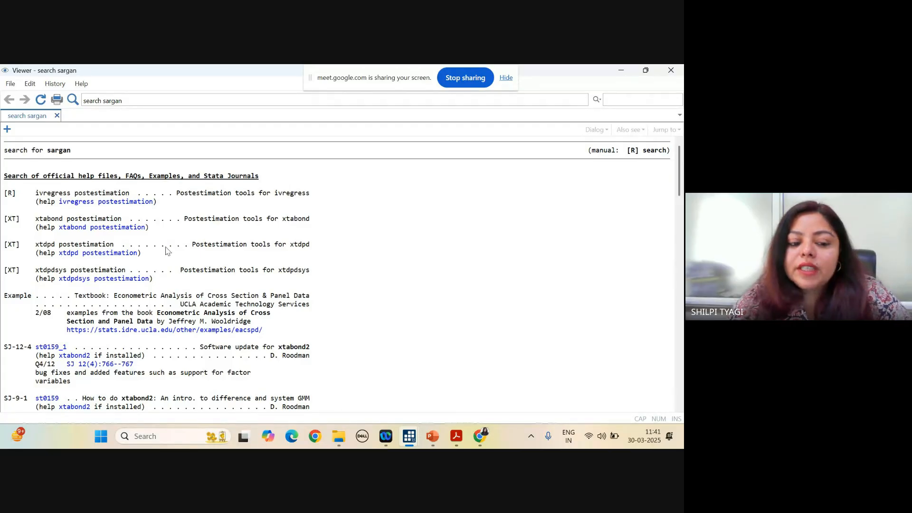
- Open the xtabond postestimation help and read the estat sargan section, including its syntax, description, remarks and examples
left_click(124, 232)
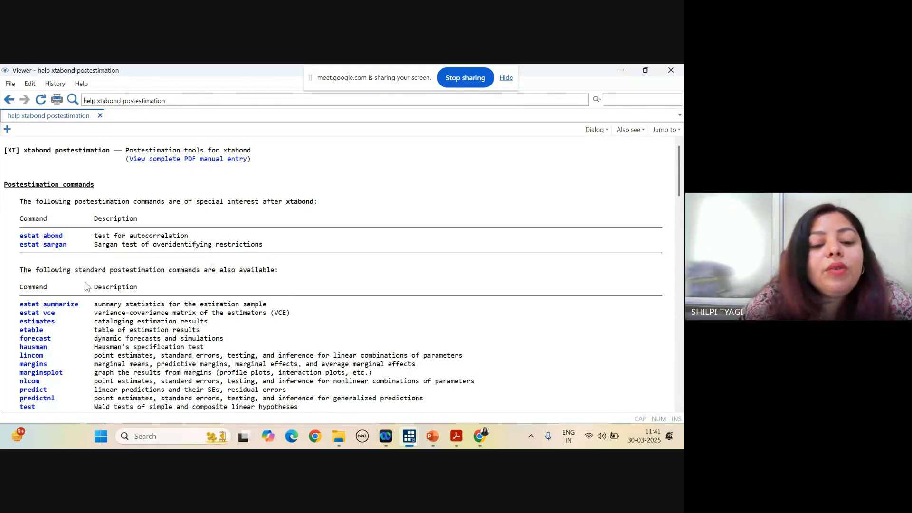
left_click(61, 248)
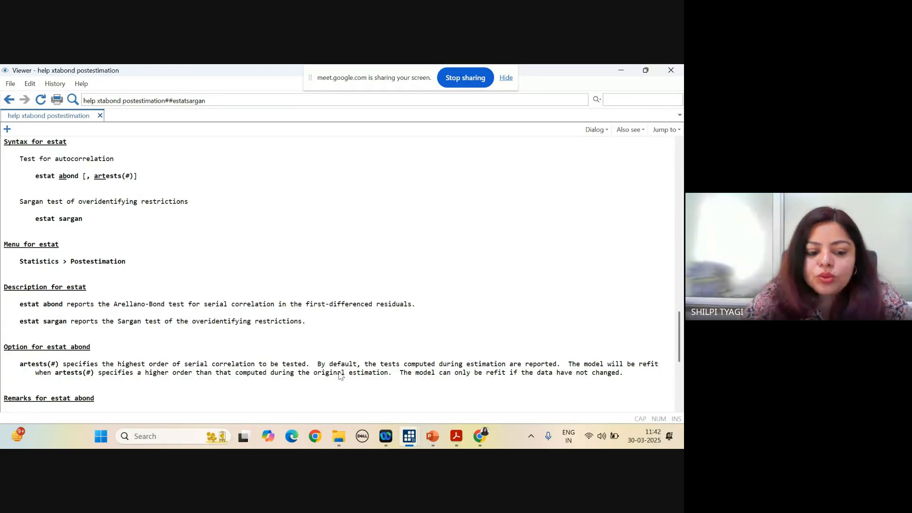
left_click_drag(680, 341, 681, 360)
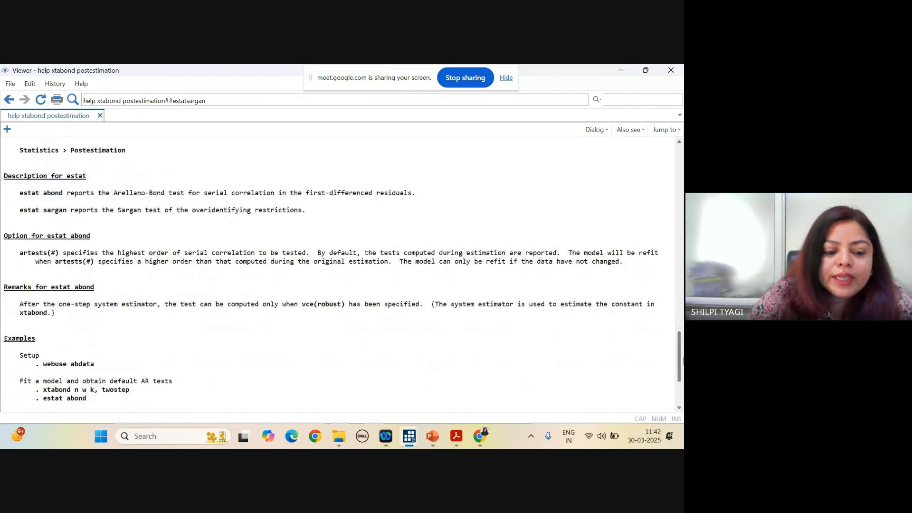
scroll(681, 360, "down", 1)
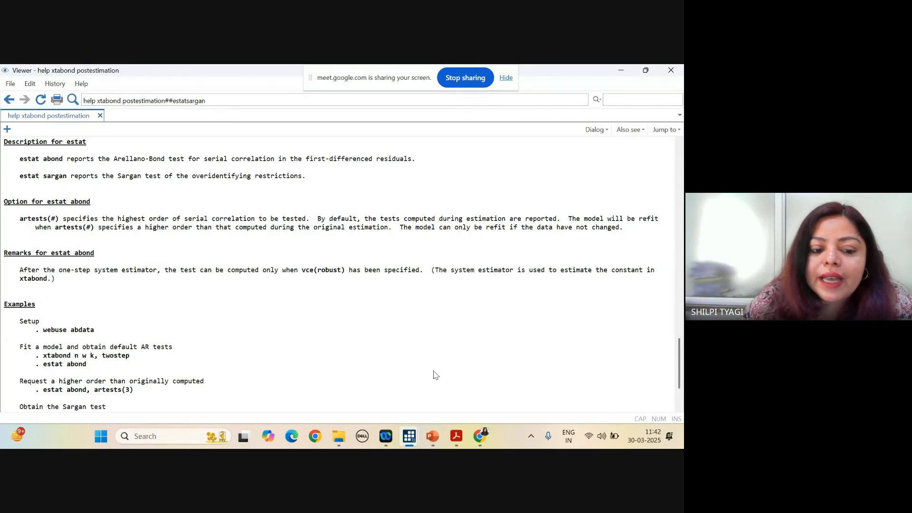
left_click_drag(680, 344, 679, 221)
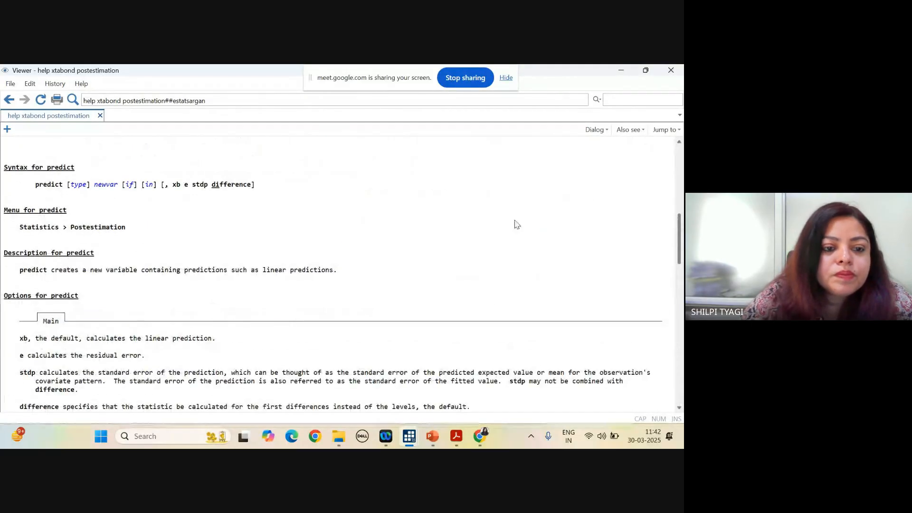
- Go back to the xtabond postestimation commands, view the help entry for lincom, and close the help viewer
left_click(9, 100)
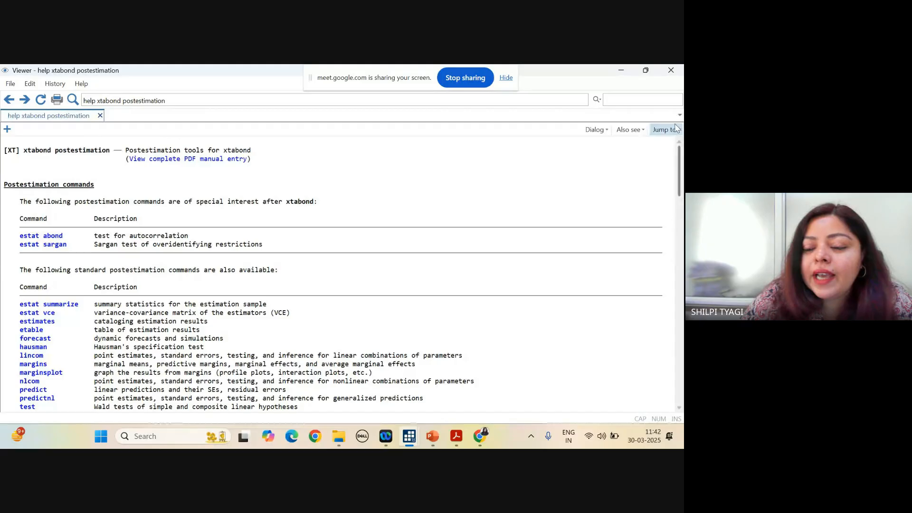
left_click_drag(679, 147, 681, 174)
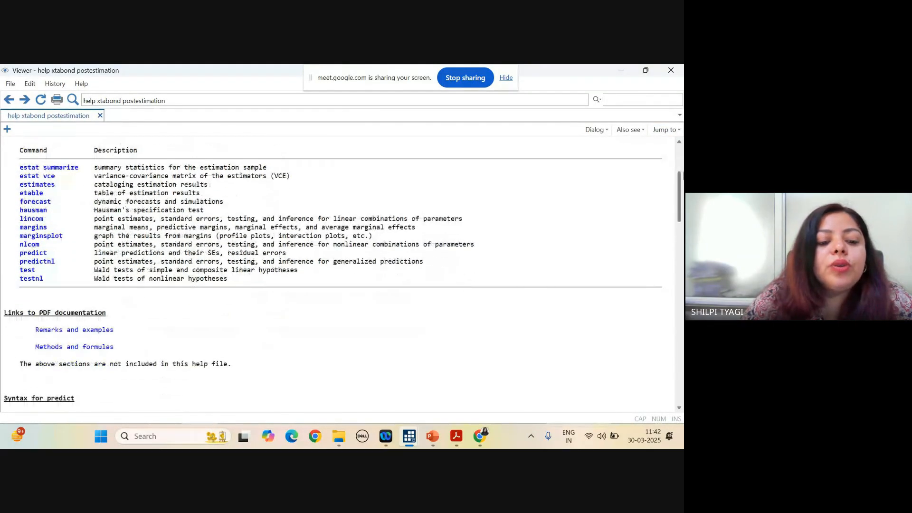
left_click(41, 220)
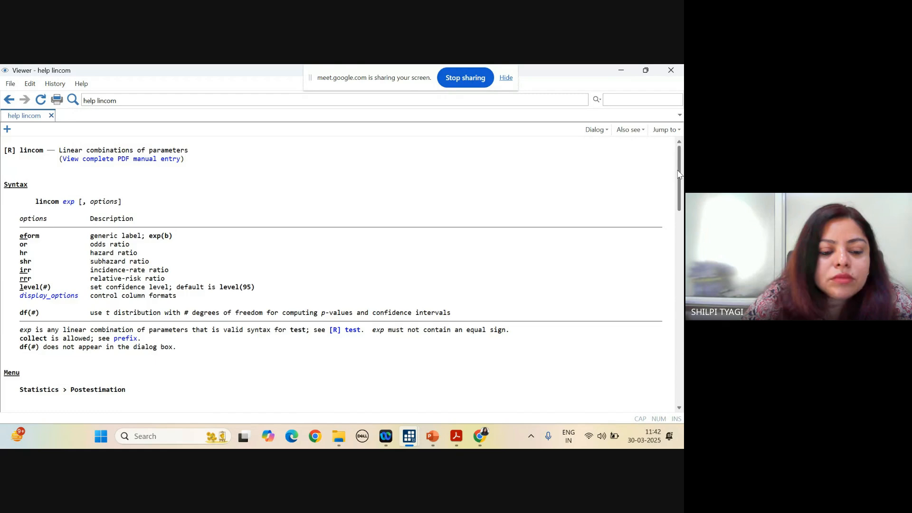
mouse_move(679, 174)
left_mouse_down()
mouse_move(681, 328)
mouse_move(677, 160)
left_mouse_up()
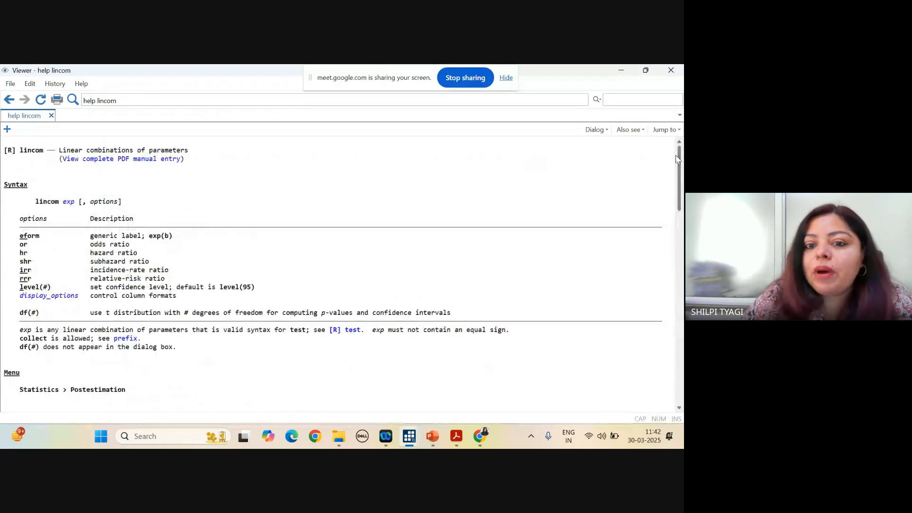
left_click(672, 70)
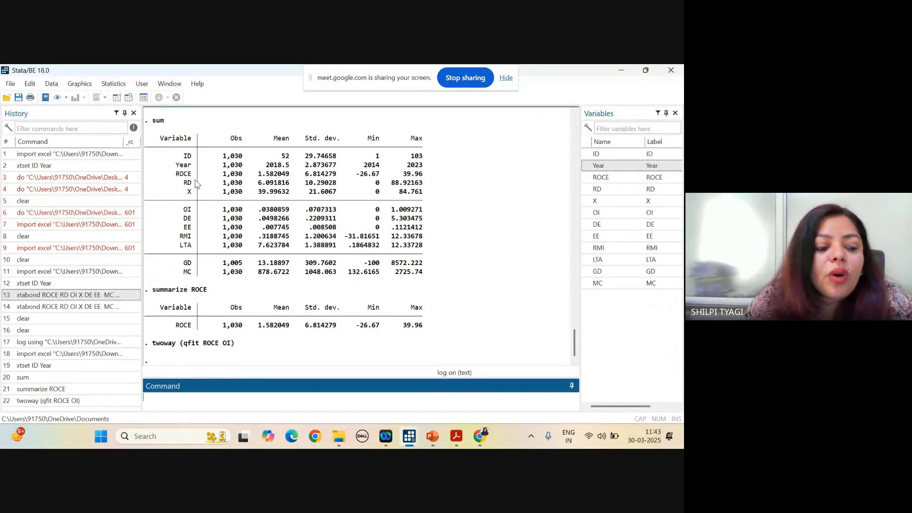
- Review the help and update options and the statistics categories, including count outcomes and longitudinal/panel data
left_click(198, 83)
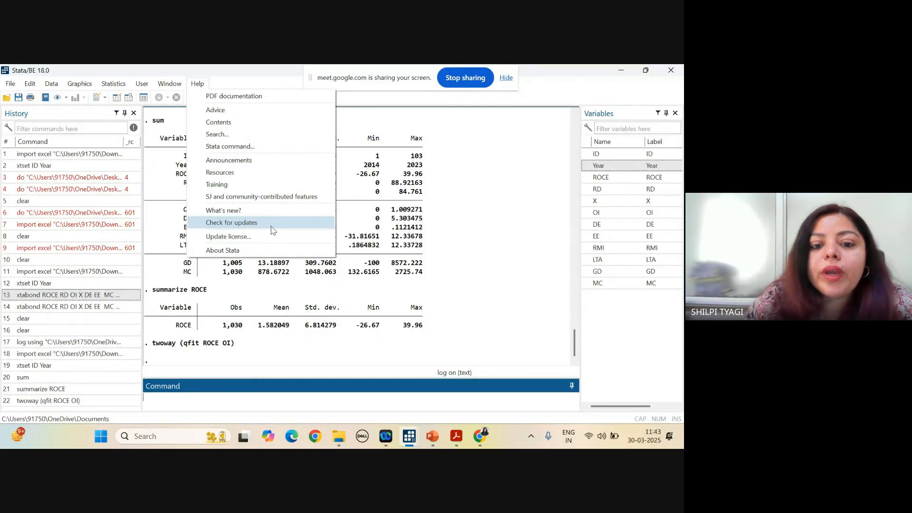
left_click(538, 202)
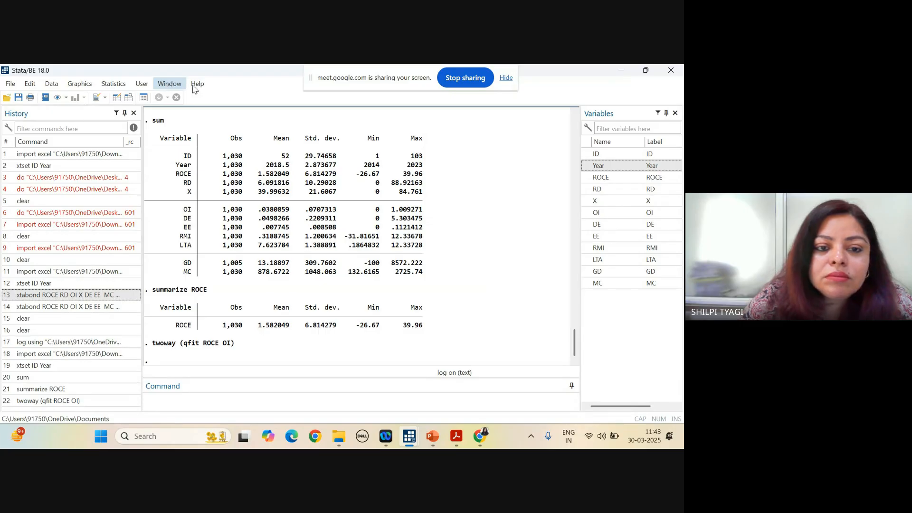
left_click(114, 84)
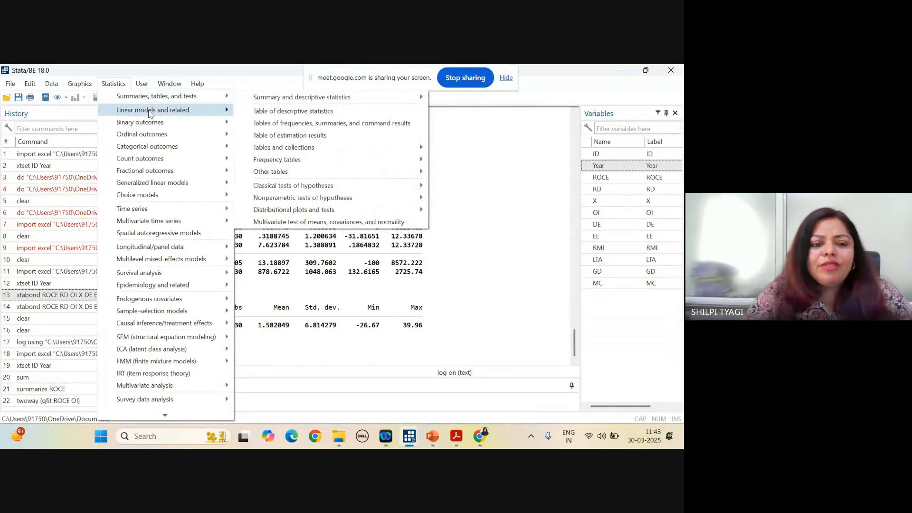
mouse_move(149, 161)
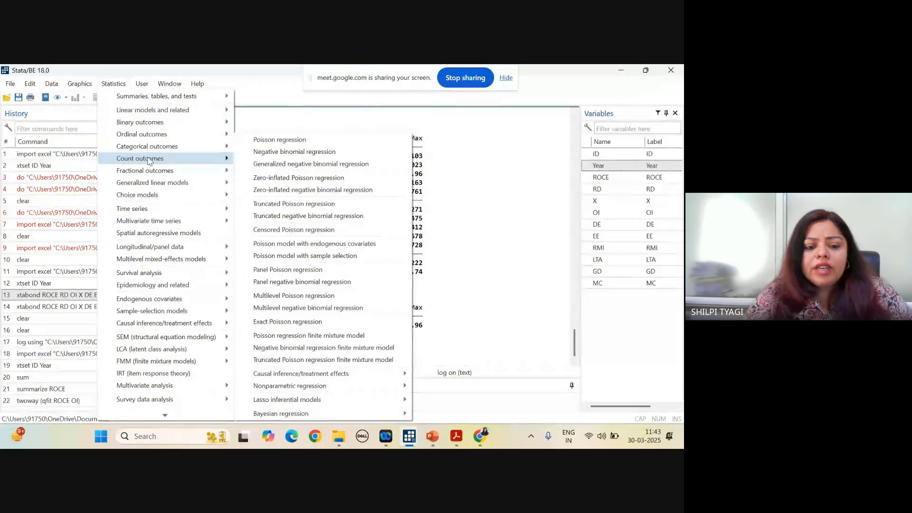
mouse_move(174, 250)
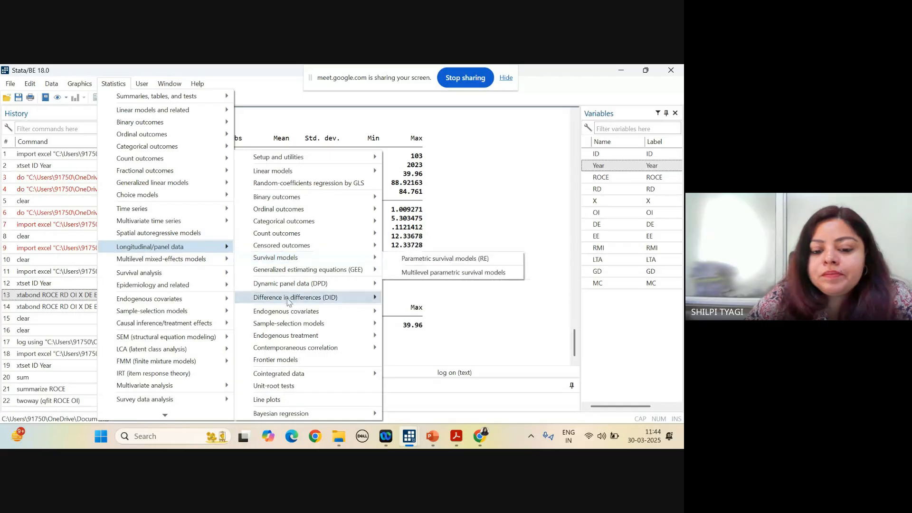
mouse_move(291, 299)
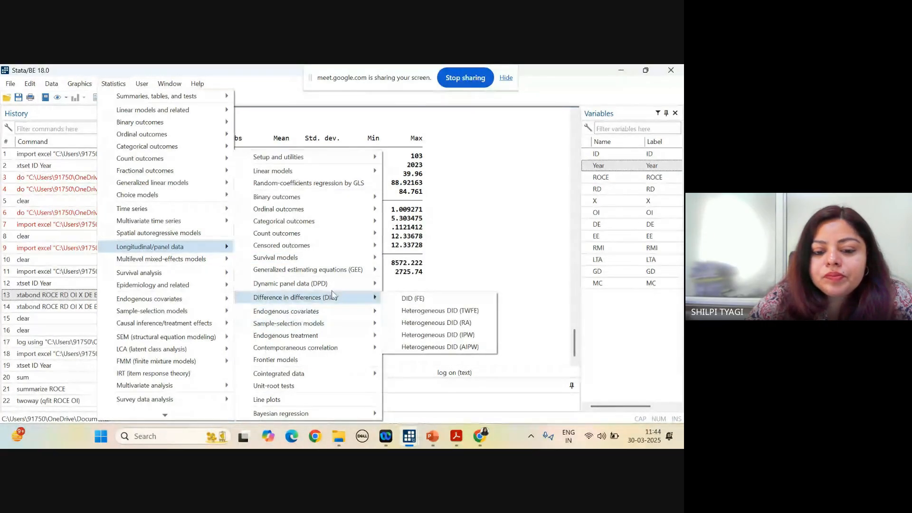
- Open the Arellano–Bond estimation dialog for dynamic panel data and reposition it so all its options are visible
mouse_move(342, 286)
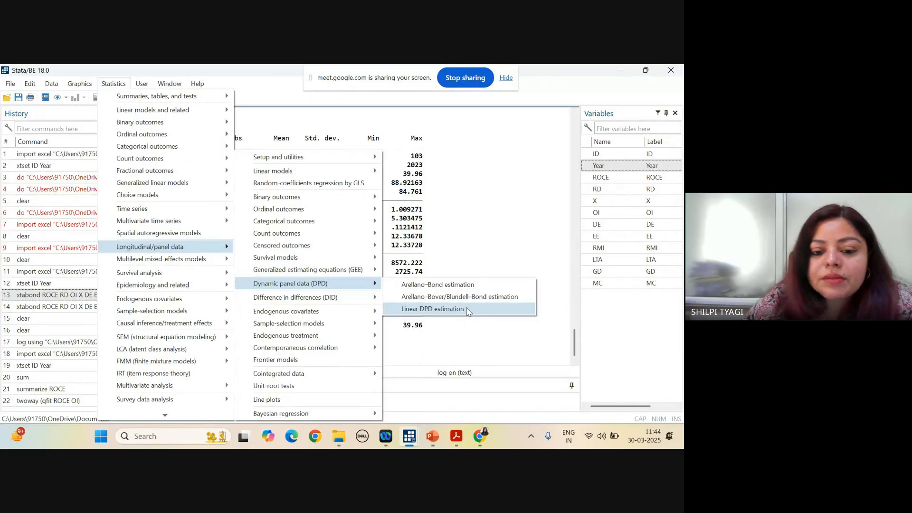
left_click(448, 288)
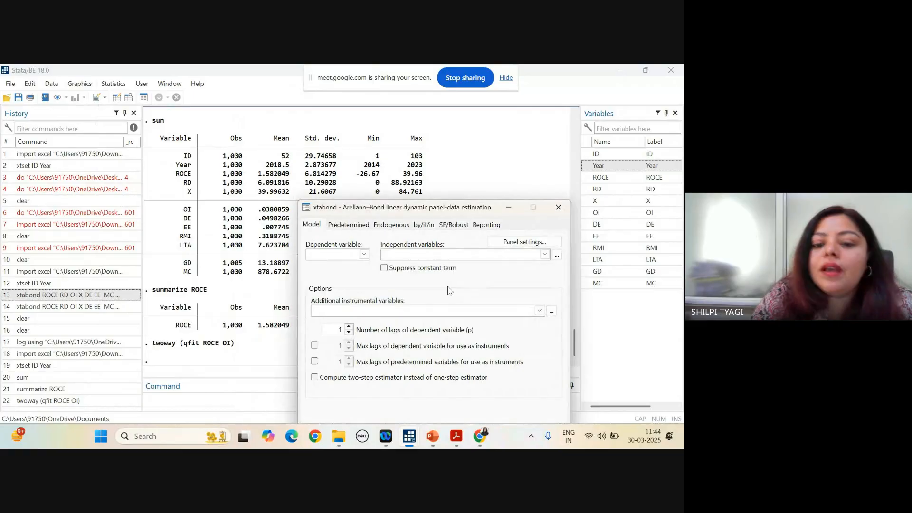
left_click_drag(475, 213, 435, 153)
- Switch to the Google Meet window to check on the participants, and return to the main Stata window
mouse_move(472, 437)
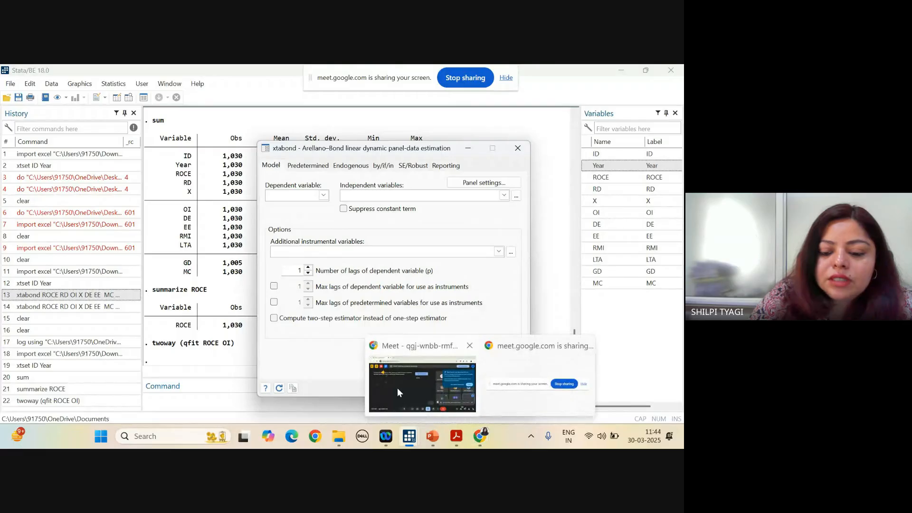
left_click(397, 388)
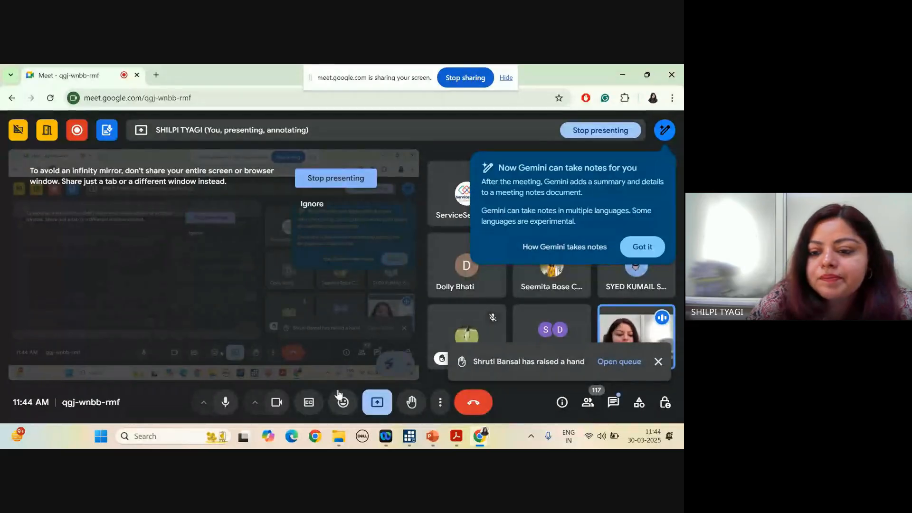
mouse_move(409, 442)
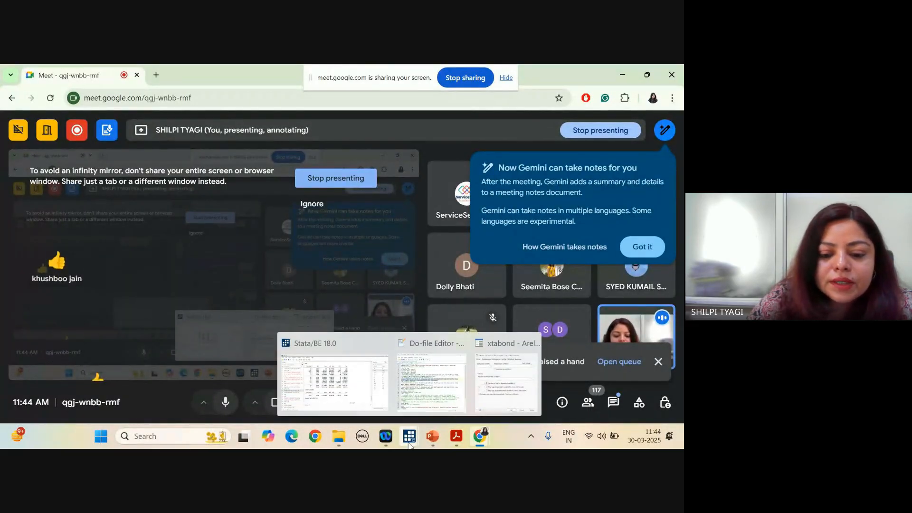
left_click(332, 394)
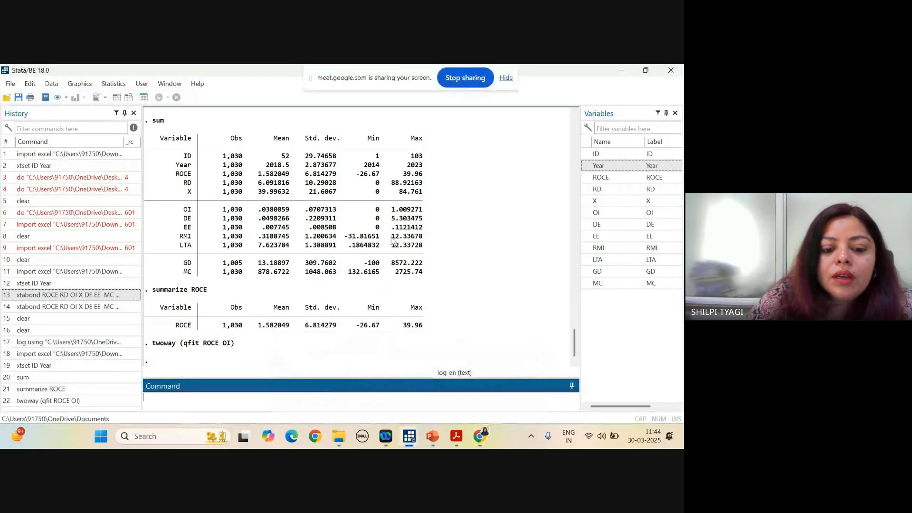
- Bring up the gmm_application_AB estimator do-file, move the screen-sharing bar out of its way, and minimize the do-file window
mouse_move(411, 441)
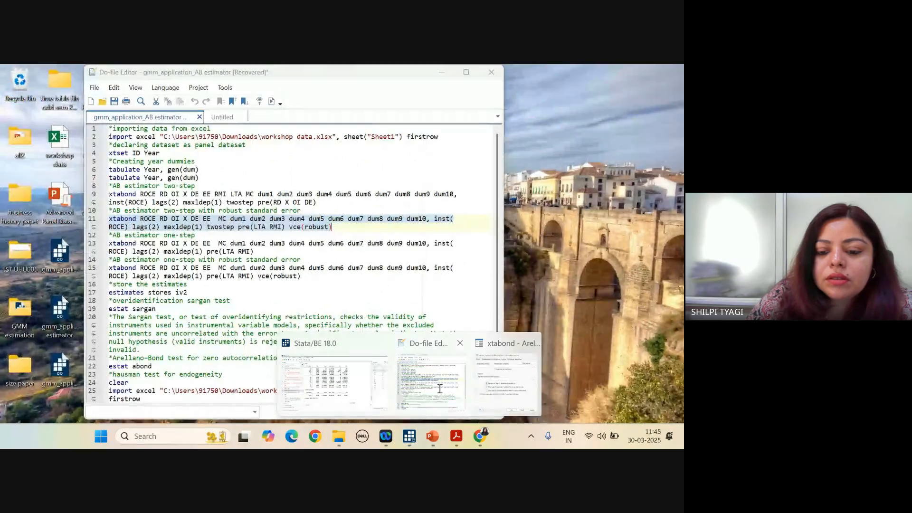
left_click(427, 408)
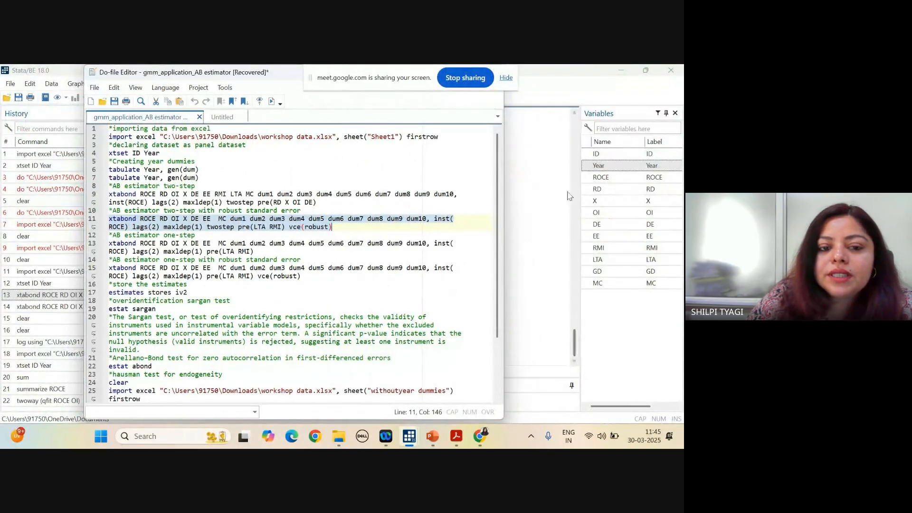
left_click_drag(377, 78, 606, 123)
left_click(439, 73)
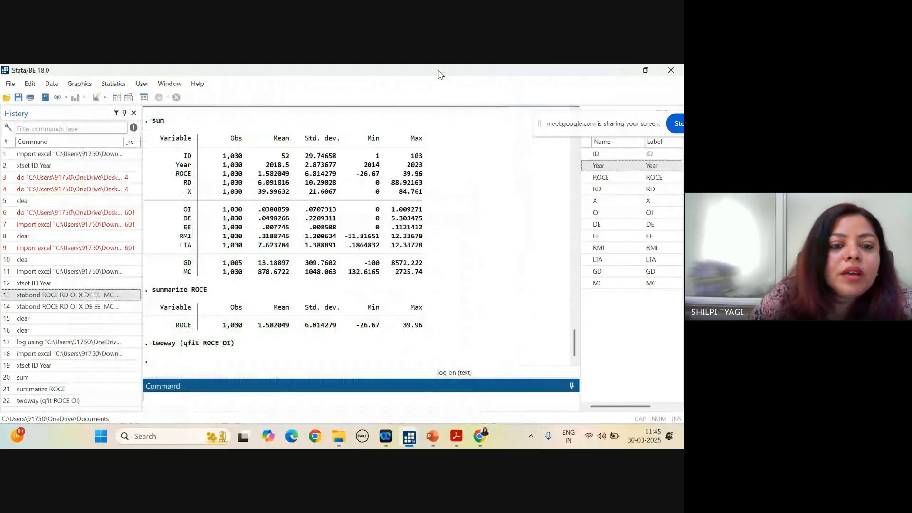
- Create two new blank do-files and bring the Do-file Editor window to the front
left_click(105, 98)
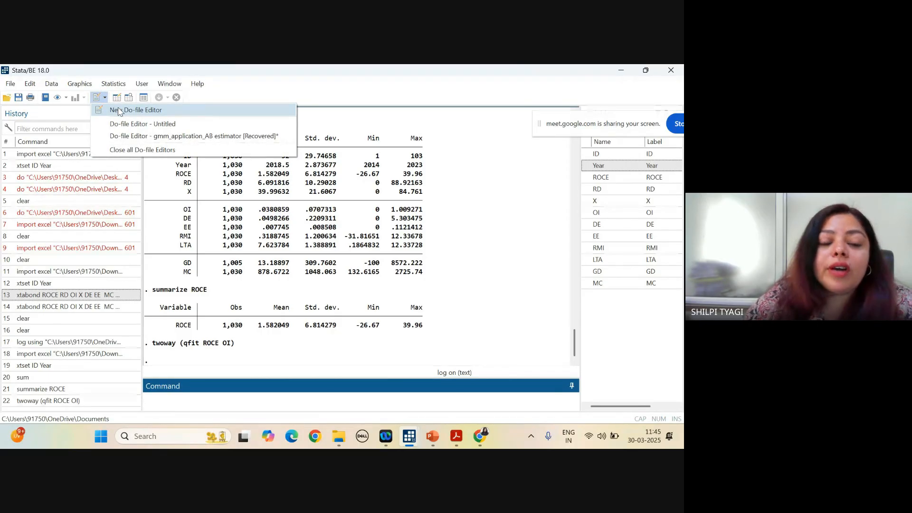
left_click(119, 111)
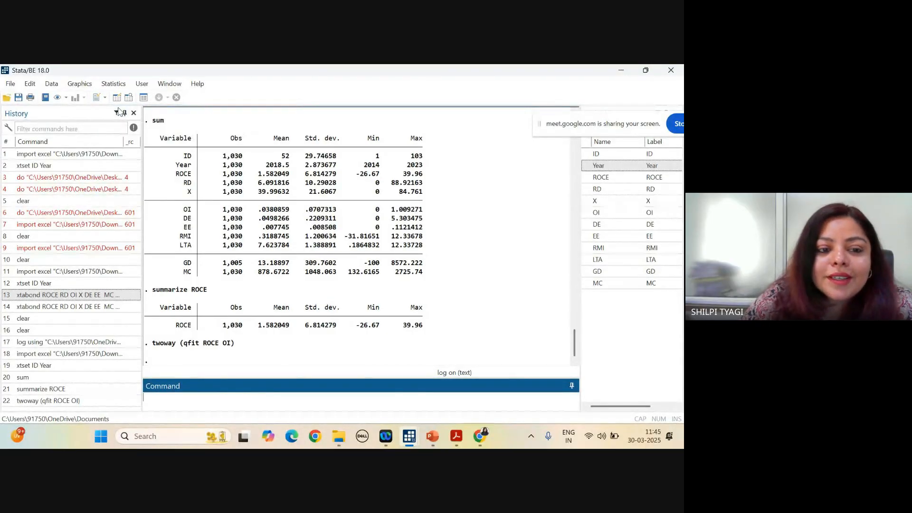
left_click(105, 98)
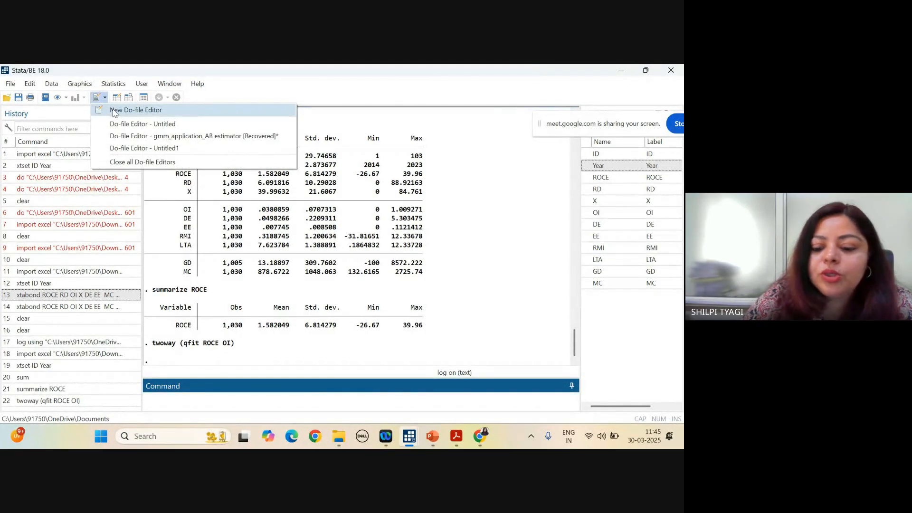
left_click(116, 111)
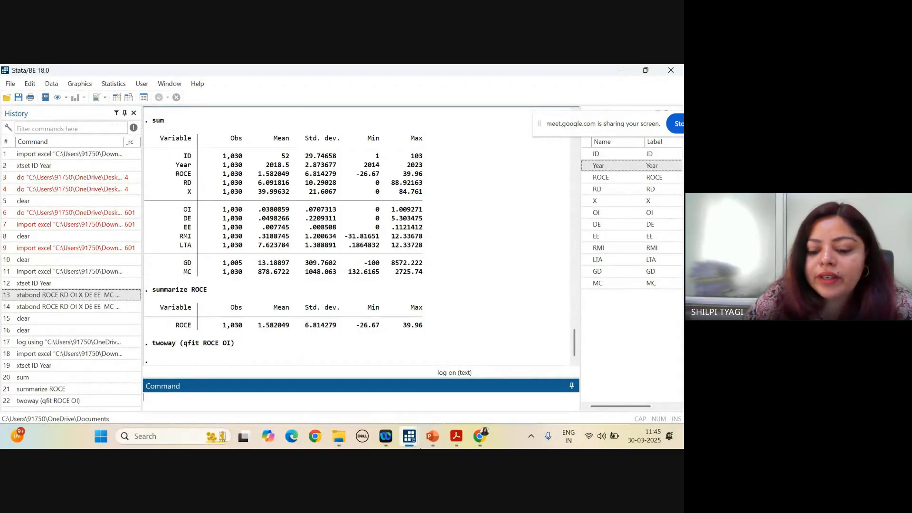
mouse_move(420, 446)
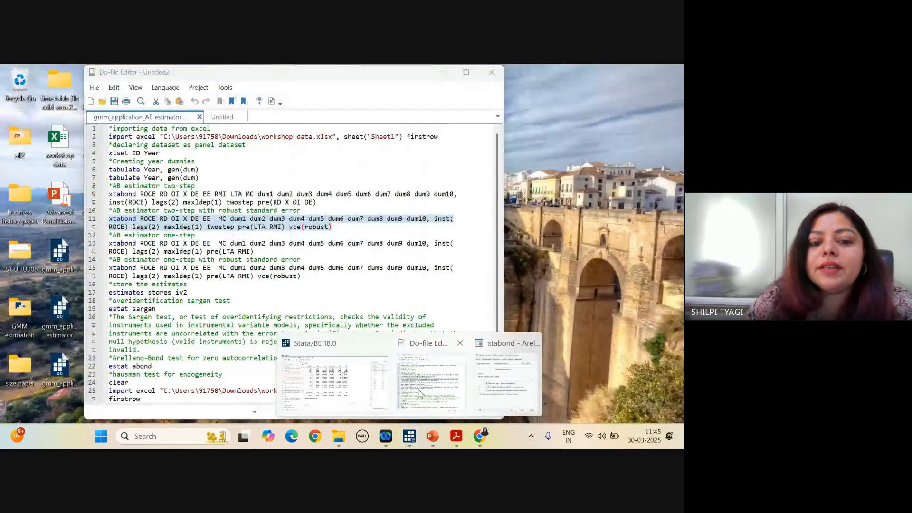
left_click(419, 393)
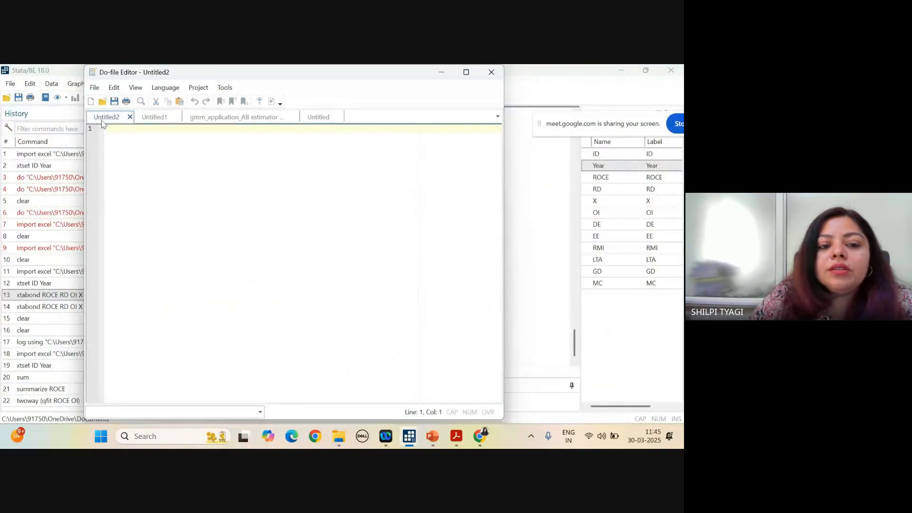
- Close all the blank untitled do-files, keeping only the gmm_application_AB estimator do-file open
left_click(130, 118)
left_click(130, 117)
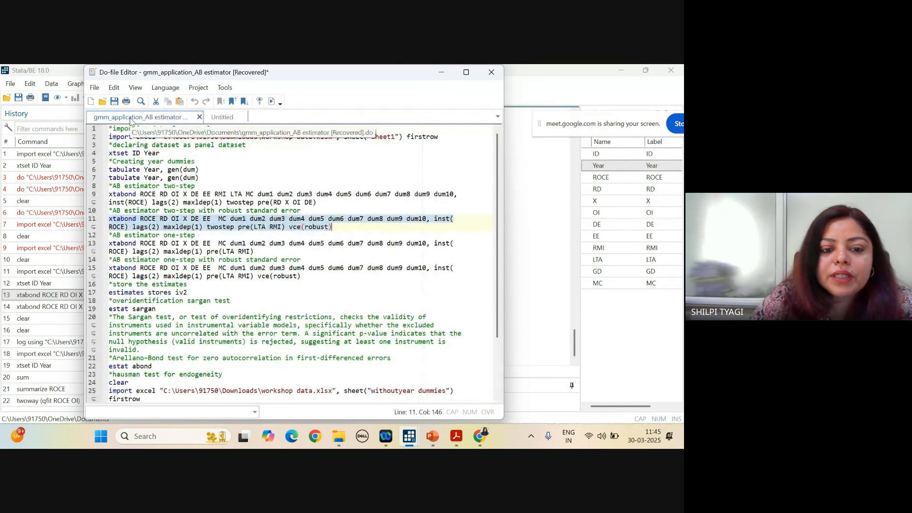
left_click(244, 117)
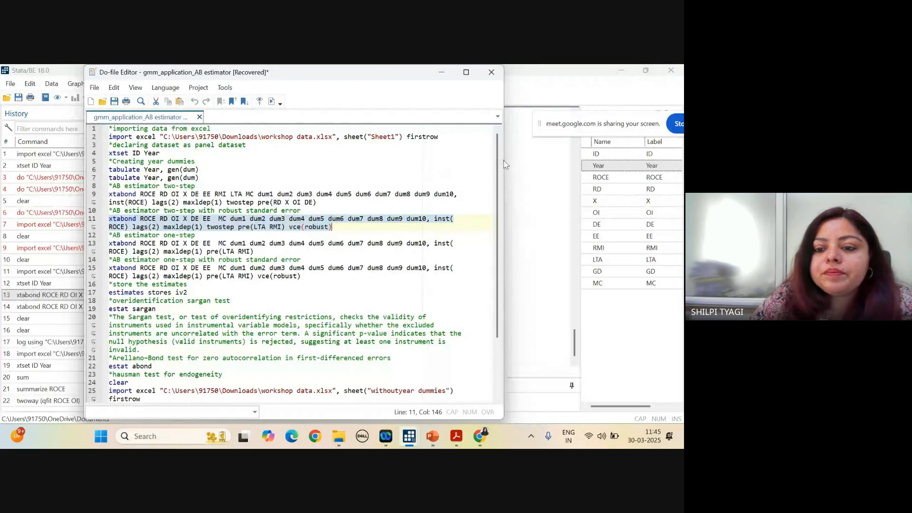
- Review the gmm_application_AB estimator do-file from the Excel import to the Hausman test commands, and minimize the Do-file Editor
scroll(498, 153, "down", 3)
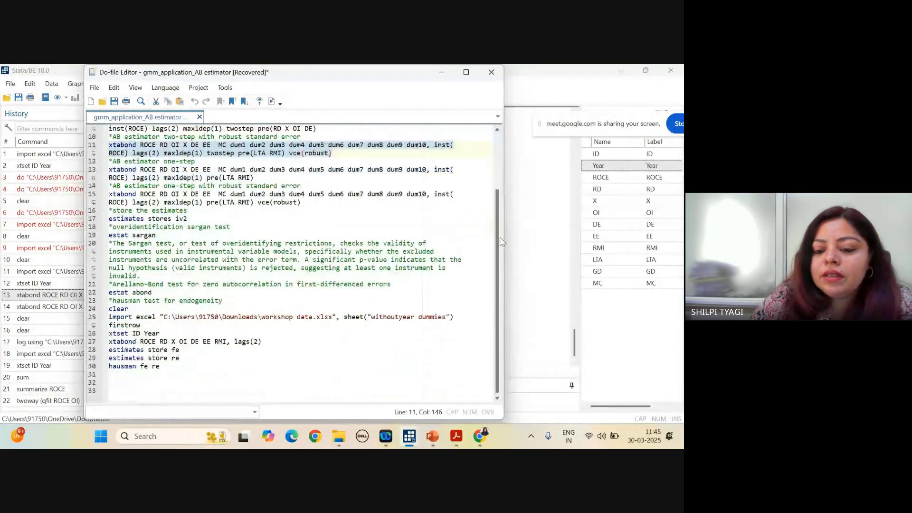
scroll(490, 143, "up", 3)
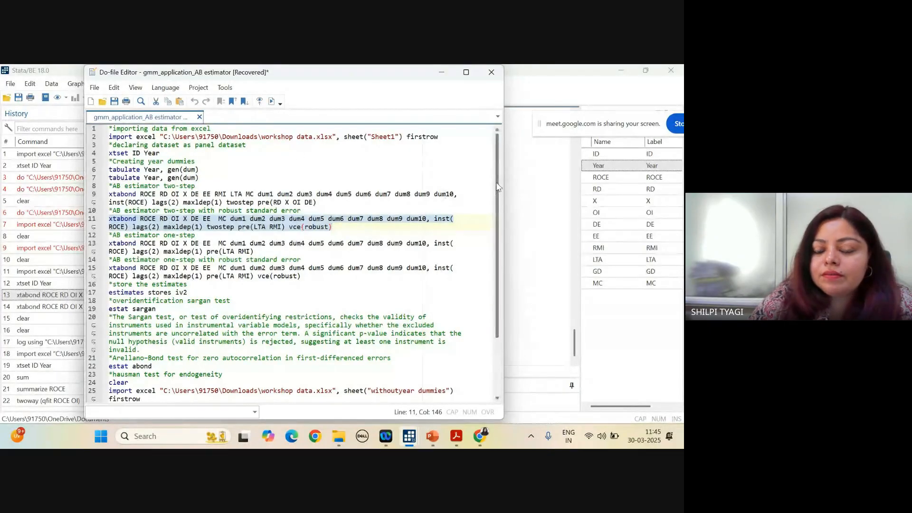
scroll(490, 202, "down", 1)
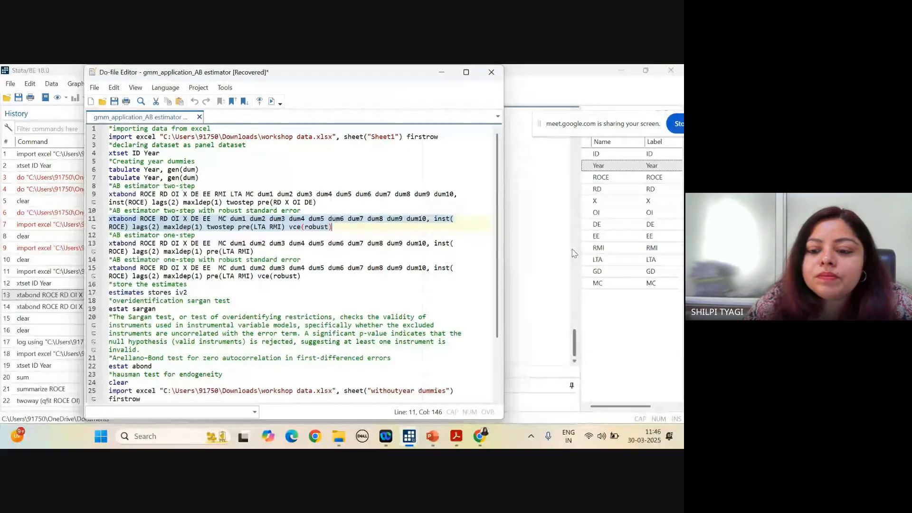
scroll(496, 232, "down", 3)
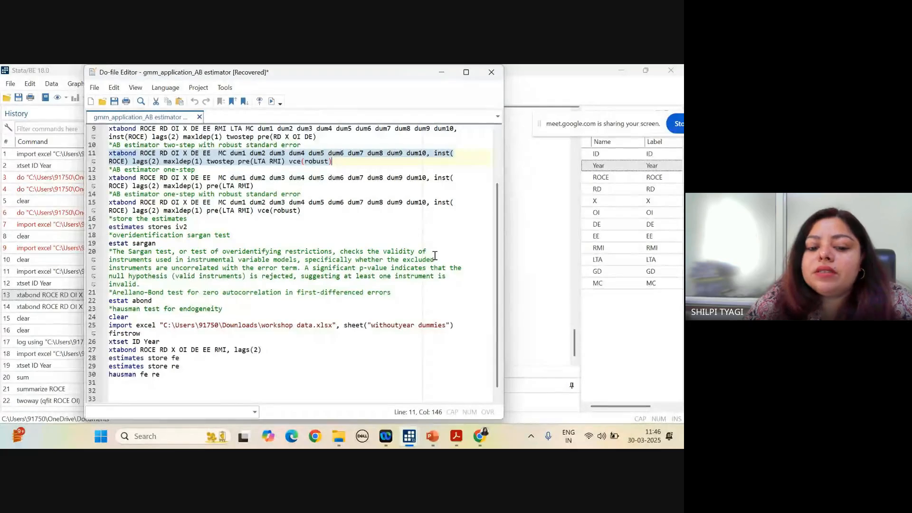
scroll(497, 198, "up", 3)
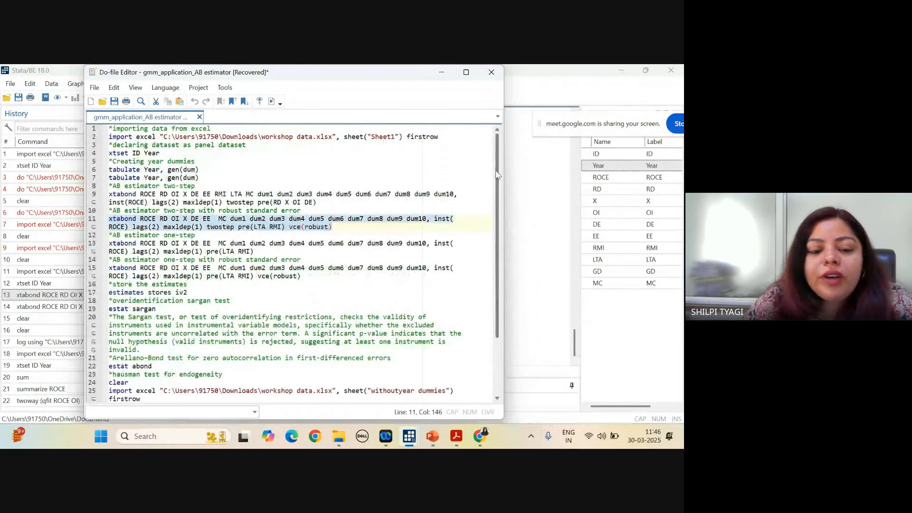
scroll(497, 175, "down", 2)
scroll(498, 169, "up", 2)
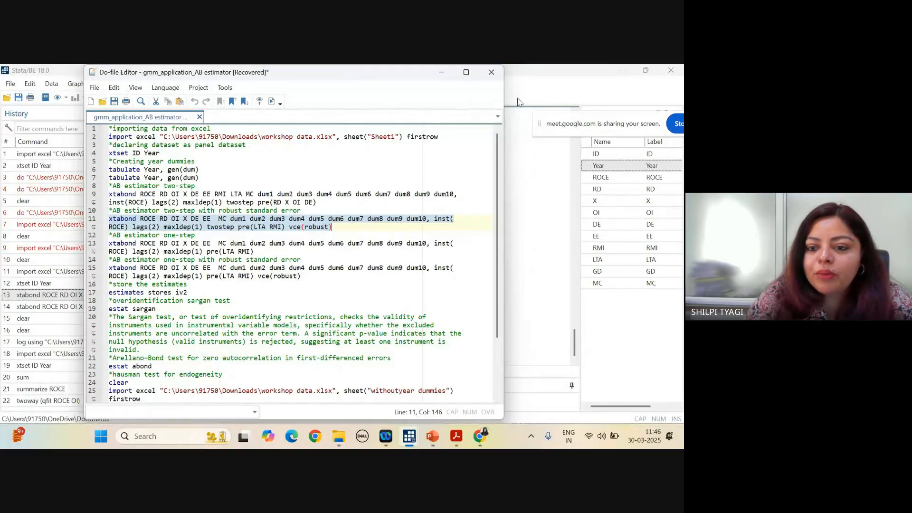
left_click(441, 73)
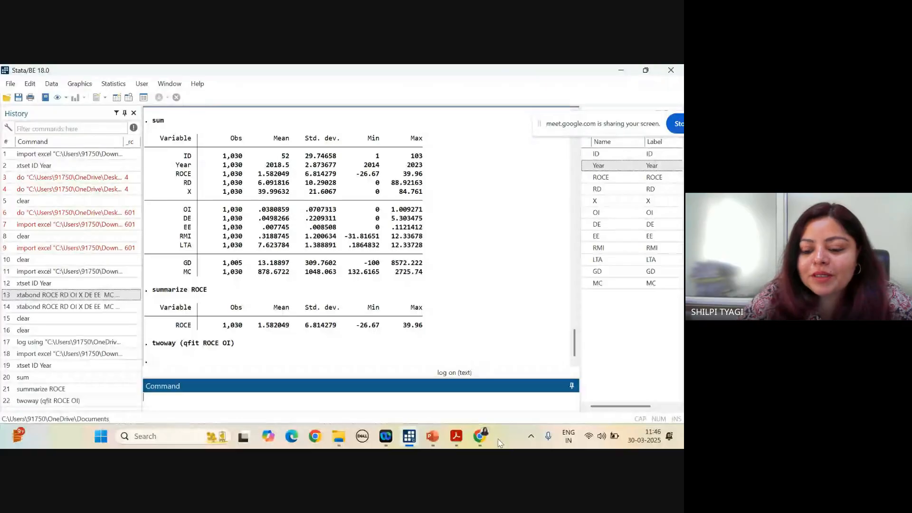
- Switch to the Google Meet window to check for participant responses, and return to the main Stata window
mouse_move(481, 437)
left_click(411, 390)
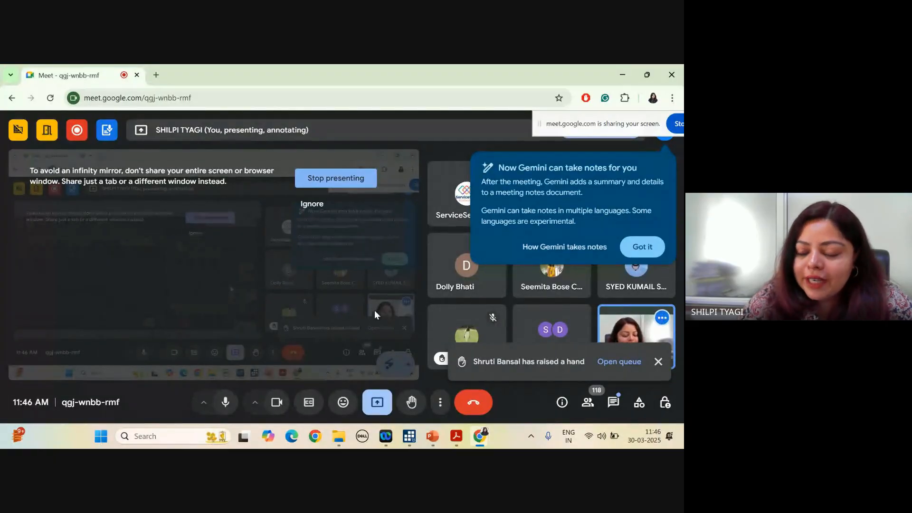
mouse_move(411, 429)
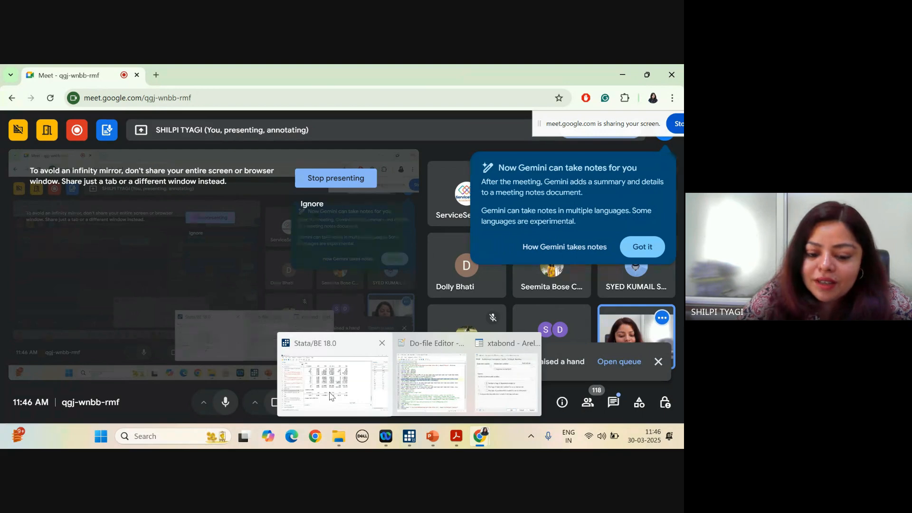
left_click(309, 375)
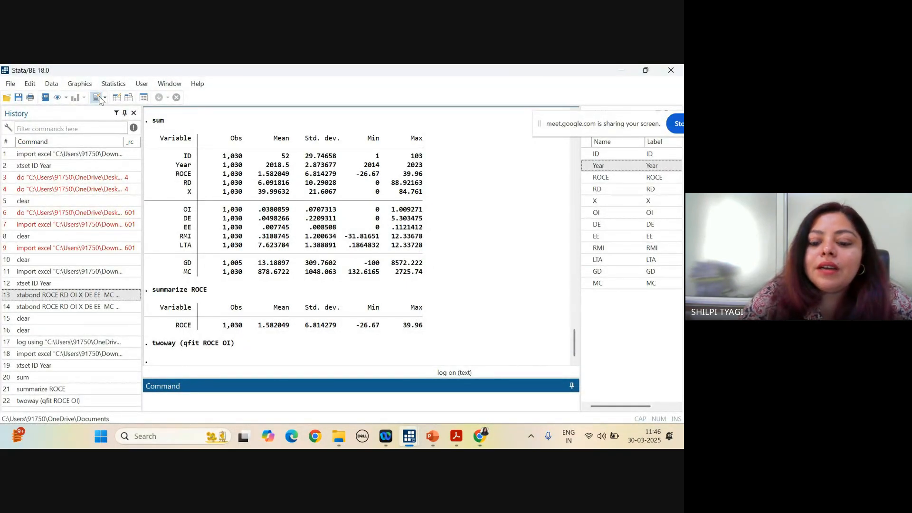
- Bring up the Do-file Editor and close its blank untitled do-file
mouse_move(409, 436)
left_click(420, 388)
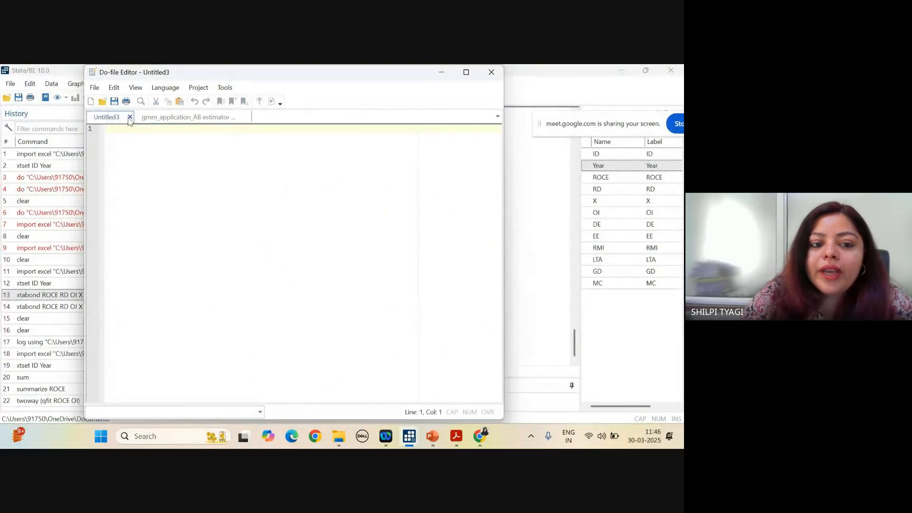
left_click(130, 117)
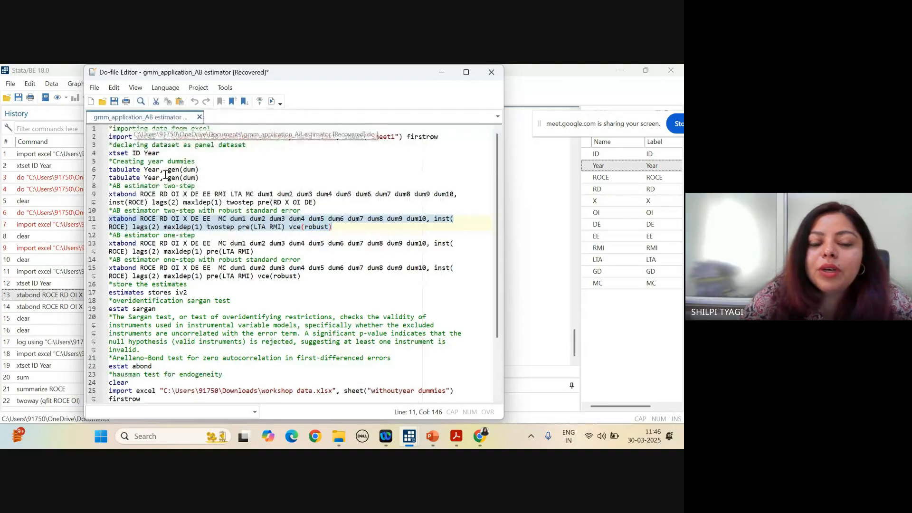
- Open the existing xttestms do-file from the Documents folder in the Do-file Editor, and minimize the editor
left_click(95, 88)
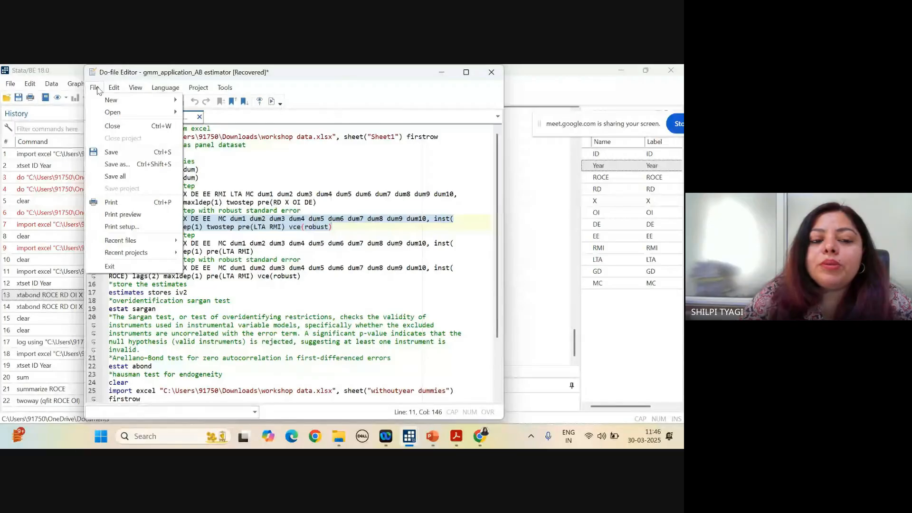
mouse_move(130, 114)
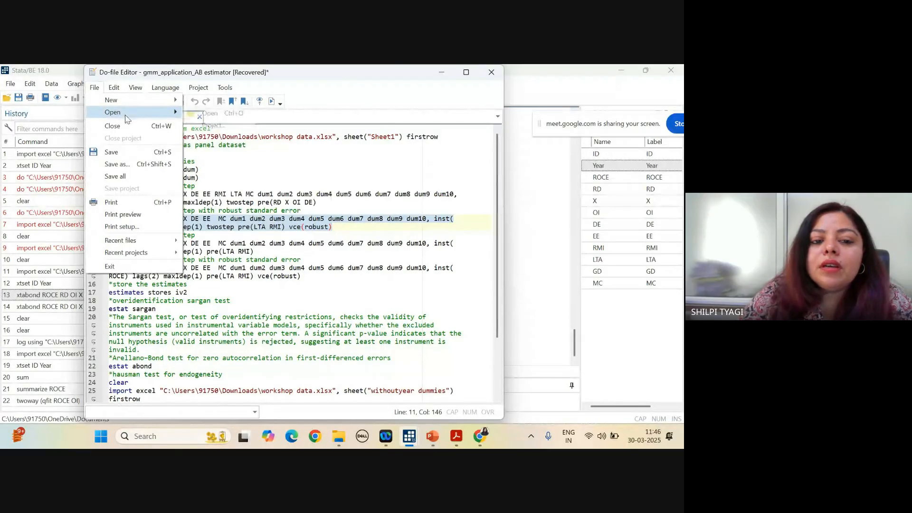
left_click(214, 114)
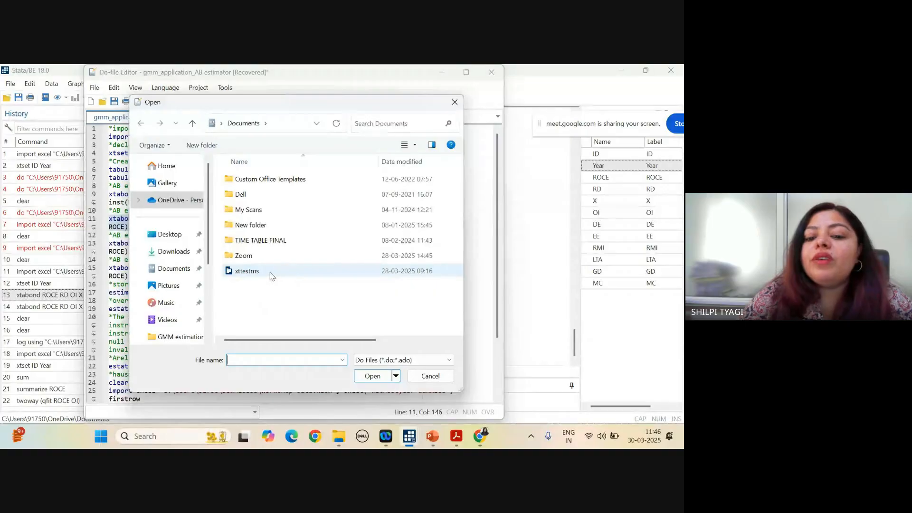
left_click(272, 276)
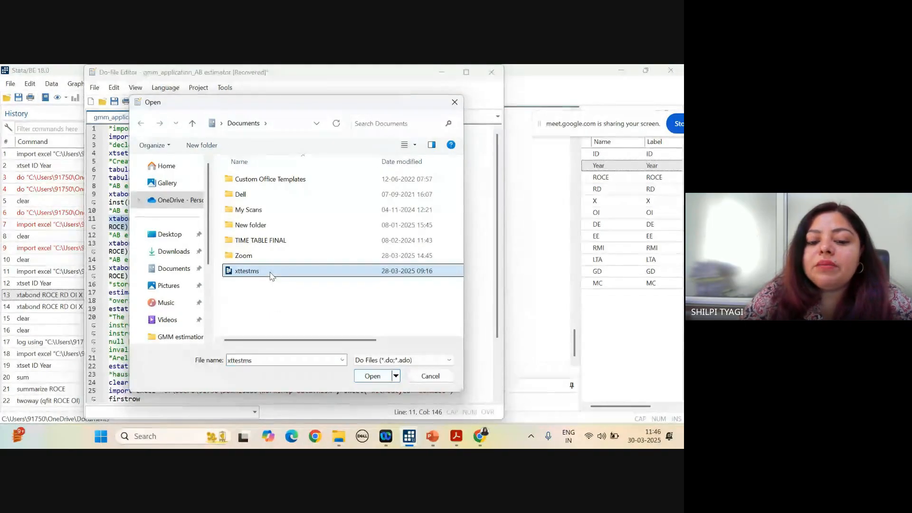
double_click(254, 272)
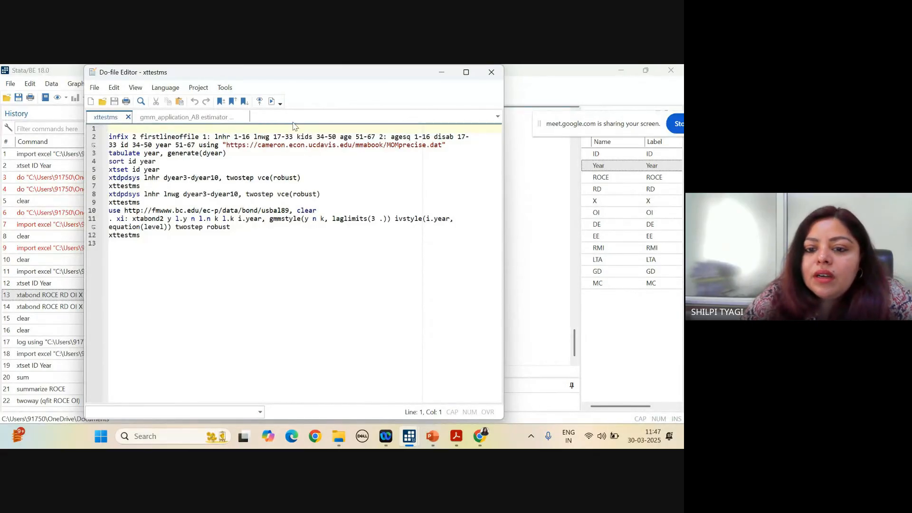
left_click(438, 73)
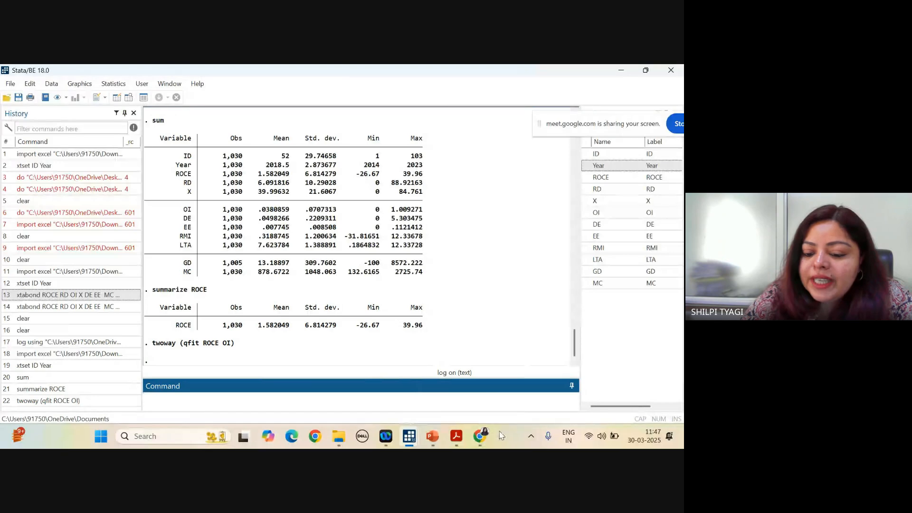
- Check the participants' reactions and chat messages in Google Meet, and go back to the Stata results
mouse_move(489, 440)
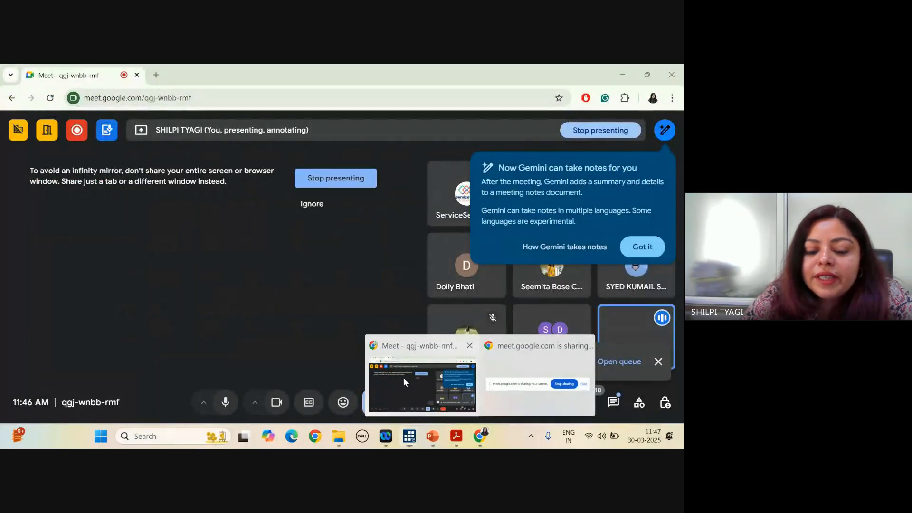
left_click(404, 378)
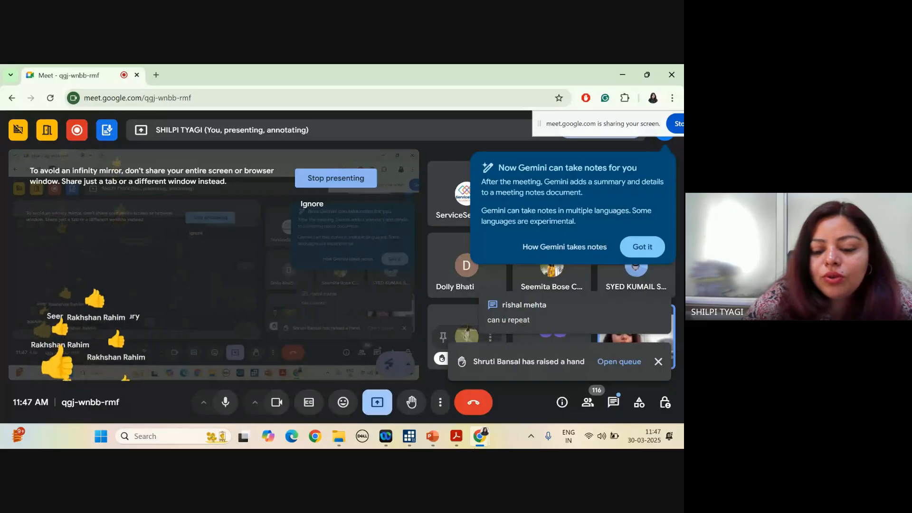
mouse_move(385, 435)
left_click(310, 375)
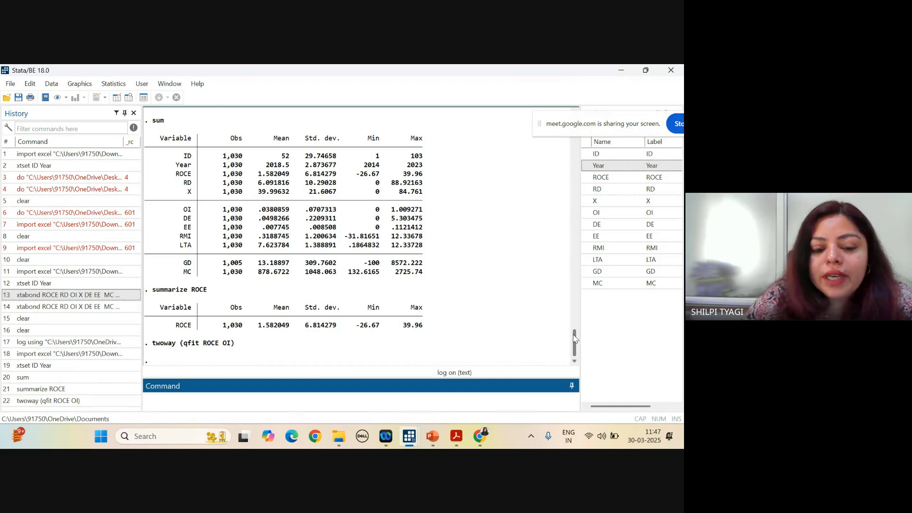
left_click_drag(574, 338, 574, 364)
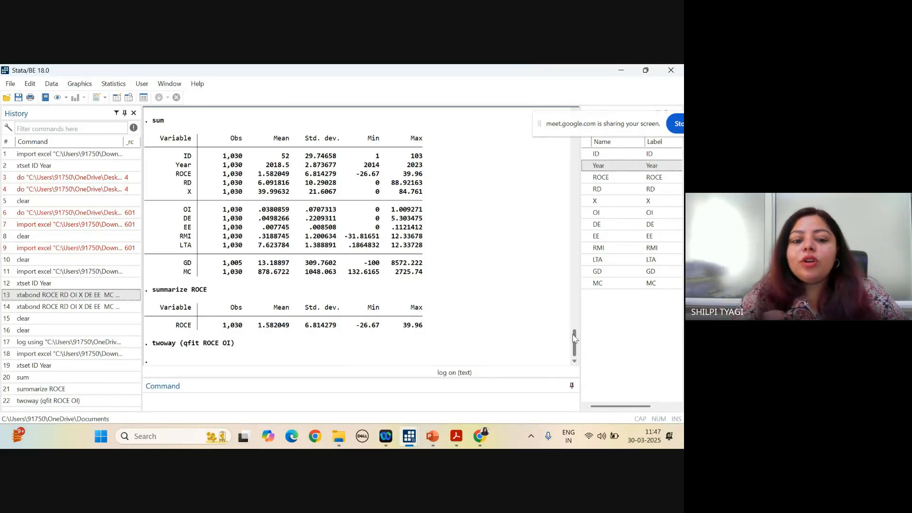
- Bring up the Do-file Editor again and create a new blank do-file alongside xttestms
left_click(104, 97)
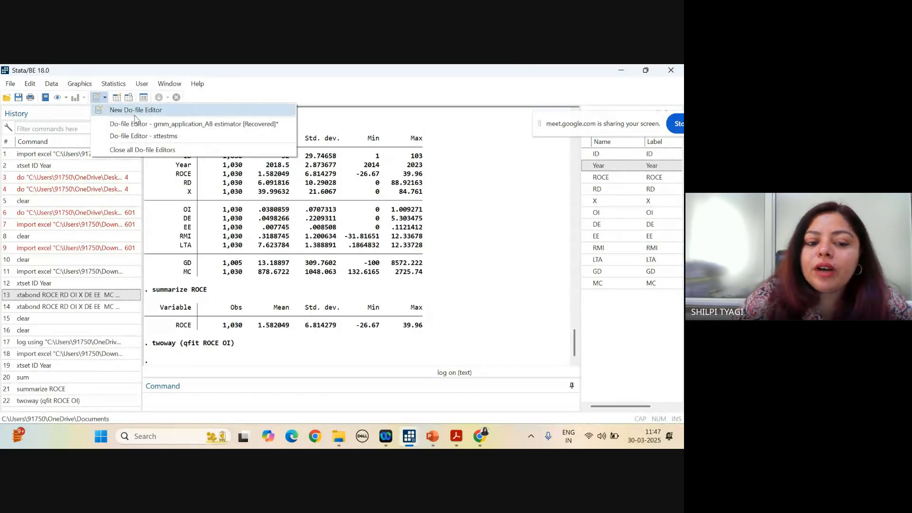
mouse_move(408, 436)
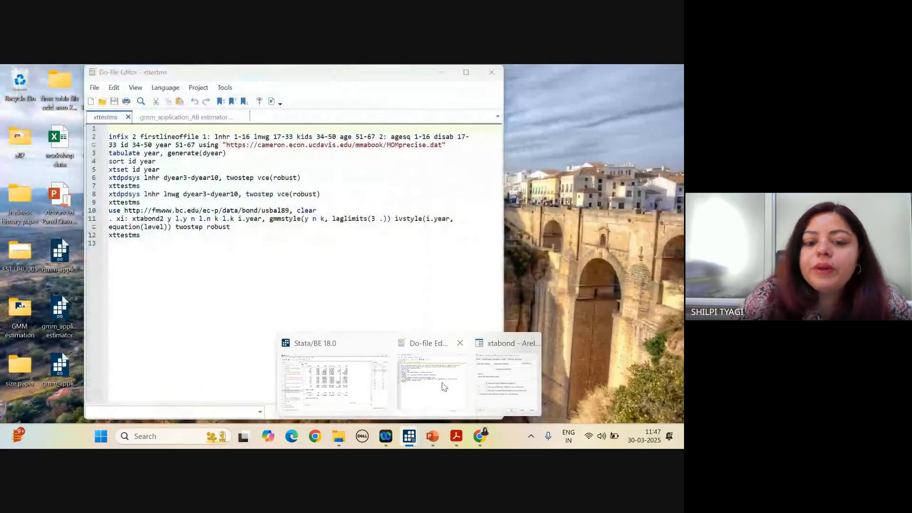
left_click(444, 386)
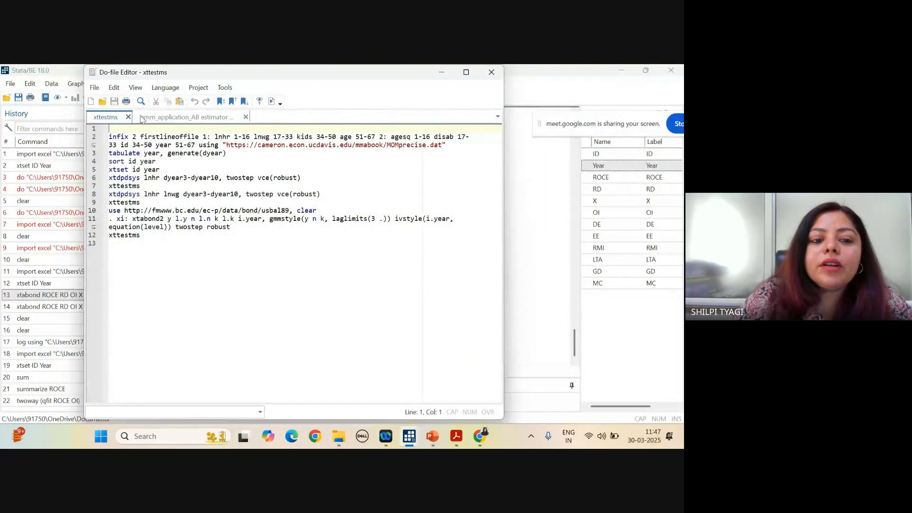
left_click(94, 87)
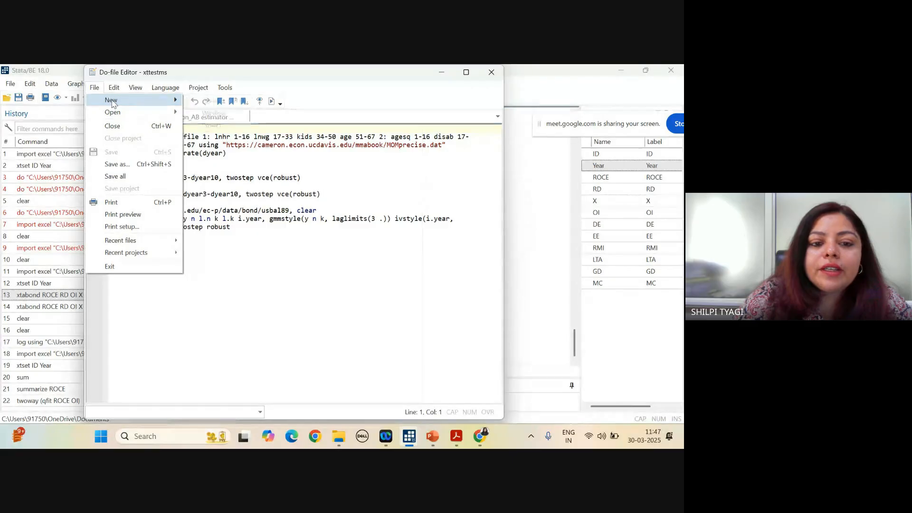
mouse_move(112, 104)
left_click(212, 101)
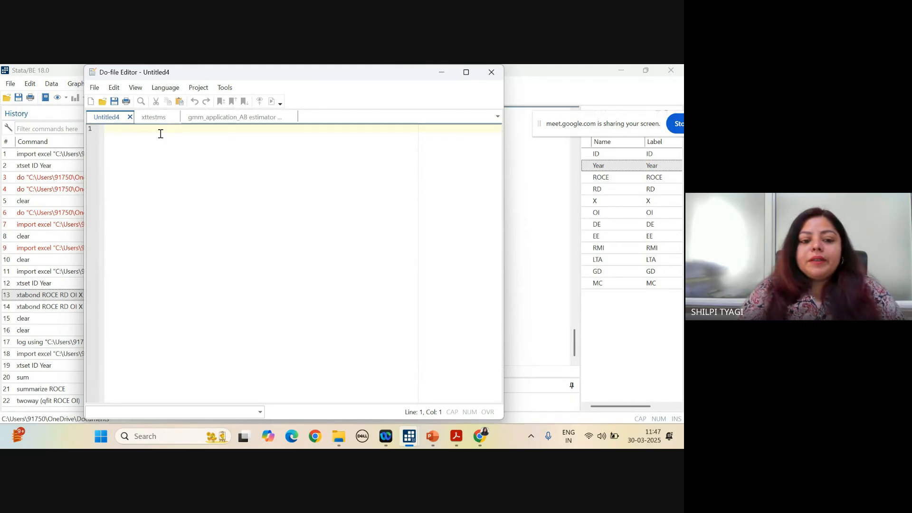
- View the gmm_application_AB estimator do-file, return to the blank do-file, and move the editor window clear of the command history
left_click(231, 117)
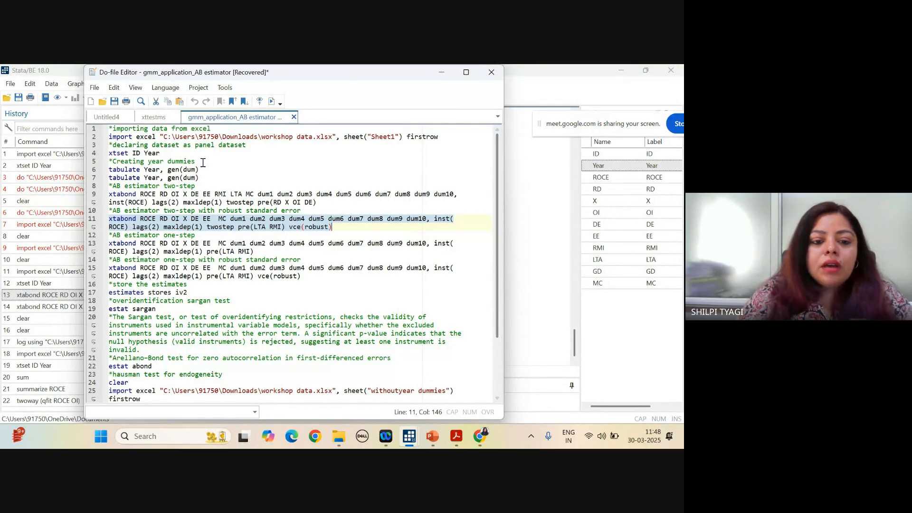
left_click(109, 118)
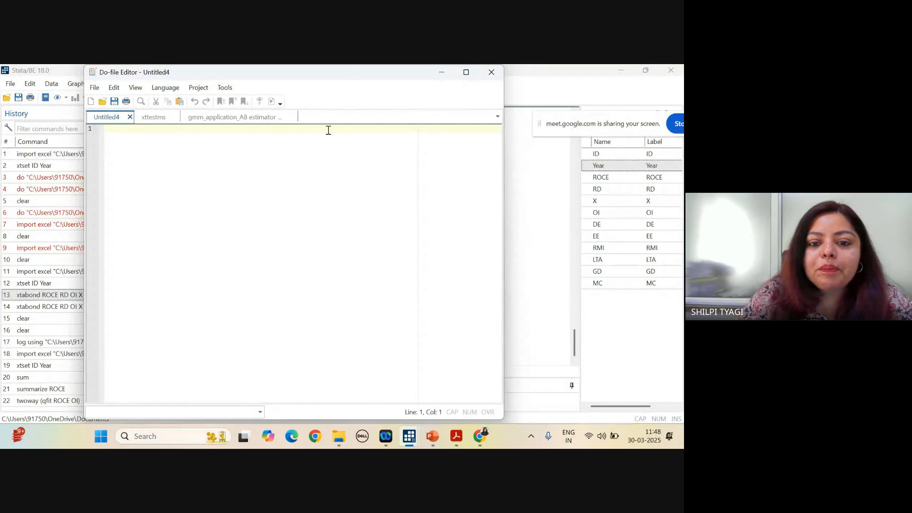
left_click_drag(392, 80, 556, 83)
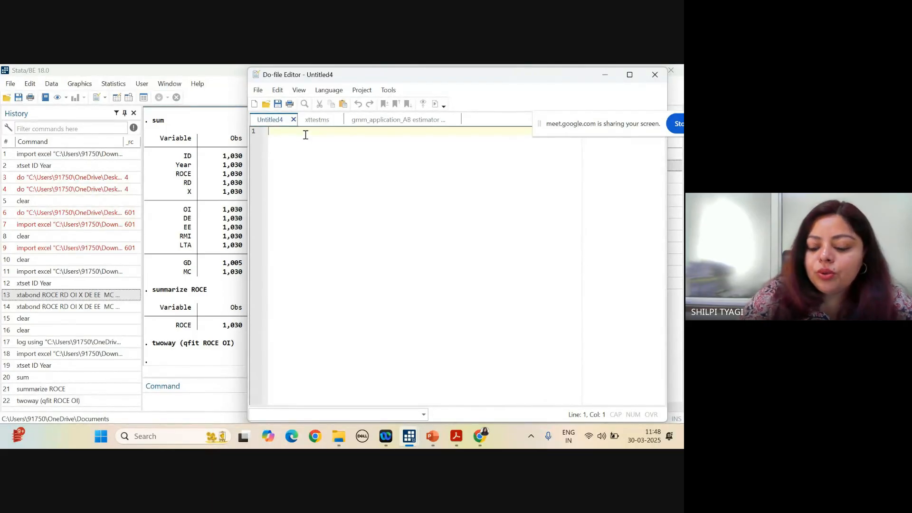
- Write the comment "*import database" on the first line of the blank do-file and start a new line
type("*")
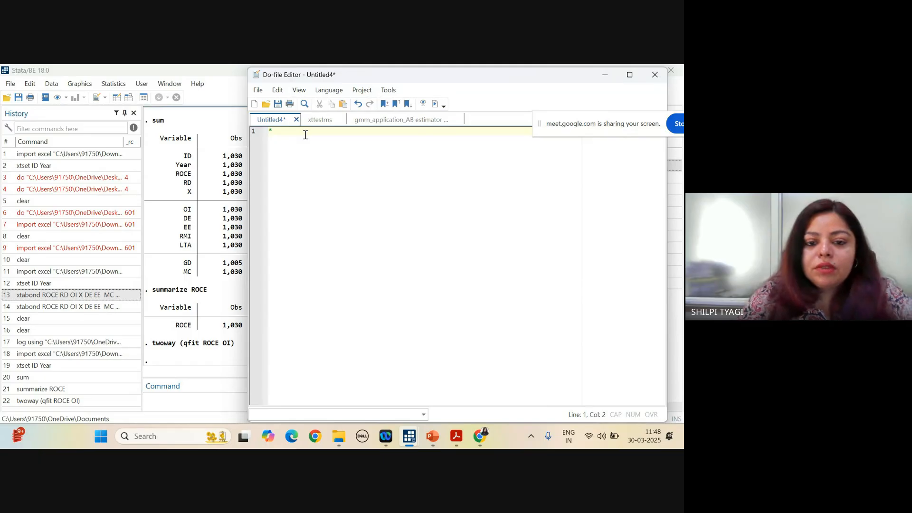
type("imp")
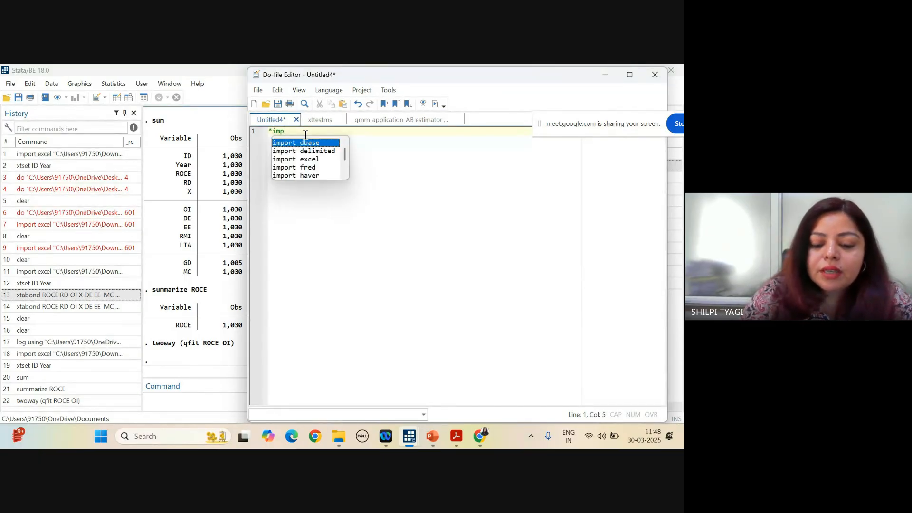
type("oert")
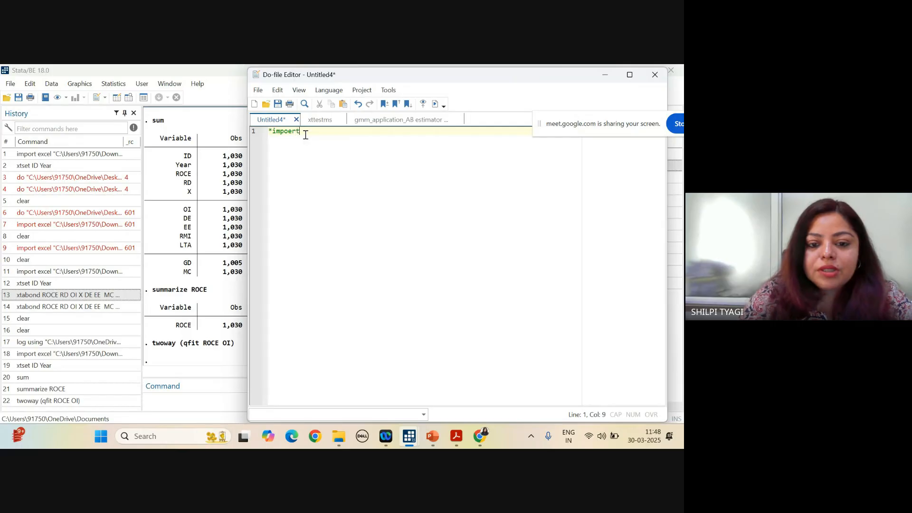
key("BackSpace")
key("BackSpace")
key("BackSpace")
type("rt data")
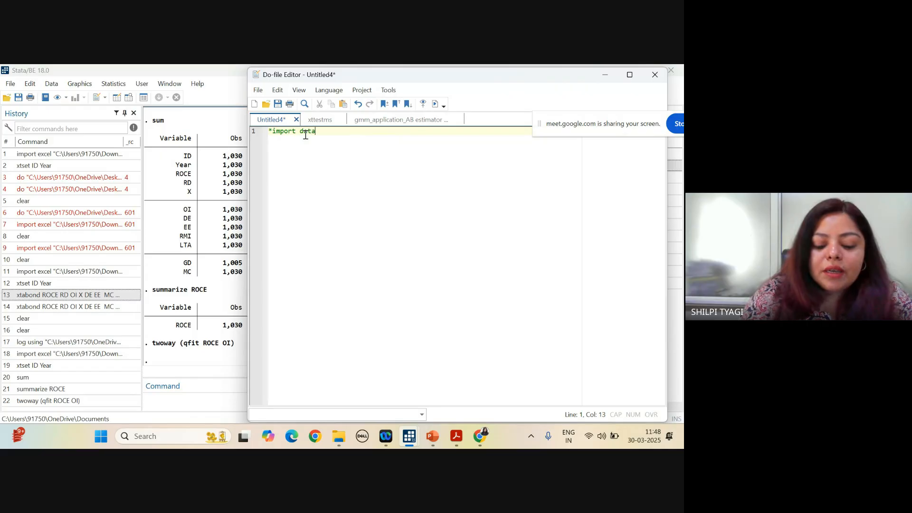
type("base")
key("Return")
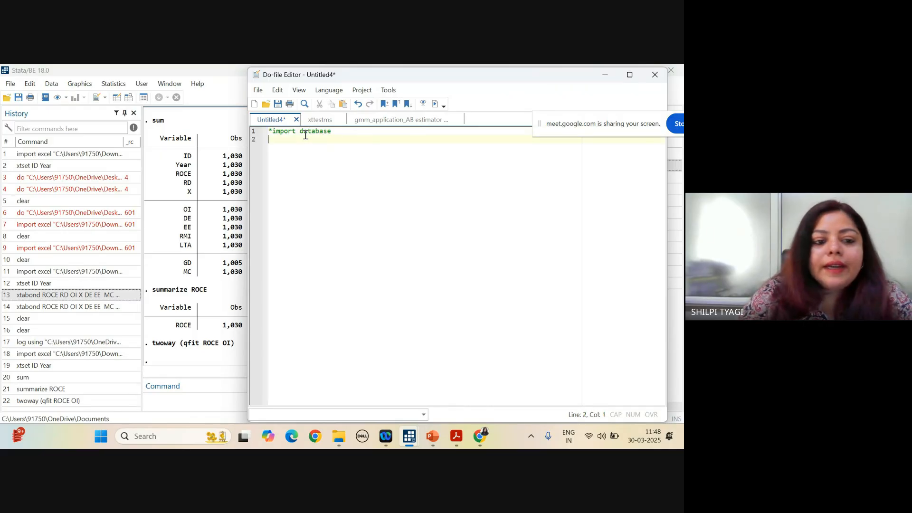
- Copy the first import excel command from the command history into line 2, importing workshop data.xlsx, sheet "with year dummies", with firstrow
right_click(90, 158)
left_click(118, 177)
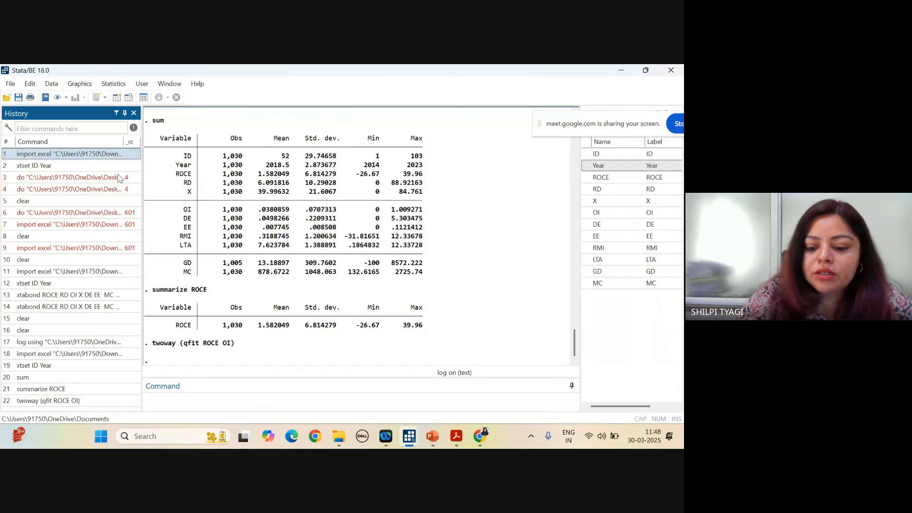
mouse_move(408, 434)
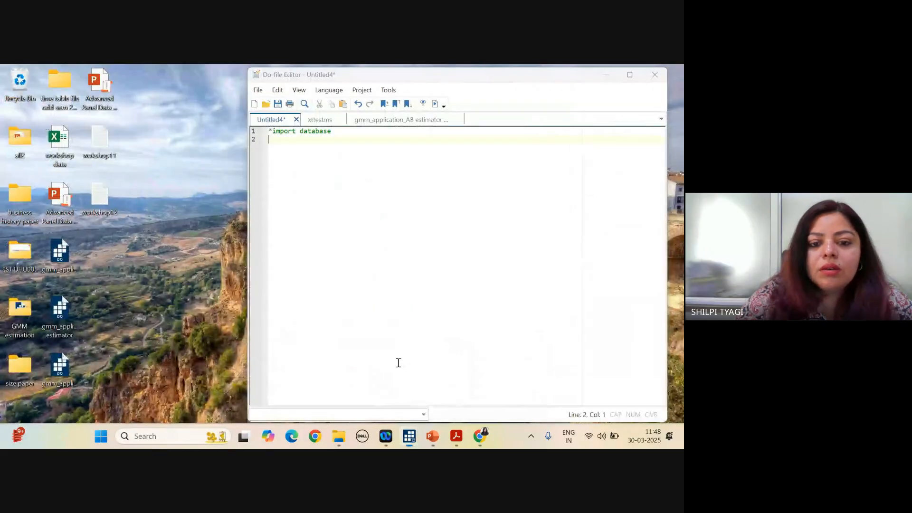
left_click(399, 364)
type("import excel \"C:\\Users\\91750\\Downloads\\workshop data.xlsx\", sheet(\"with year dummies\") firstrow")
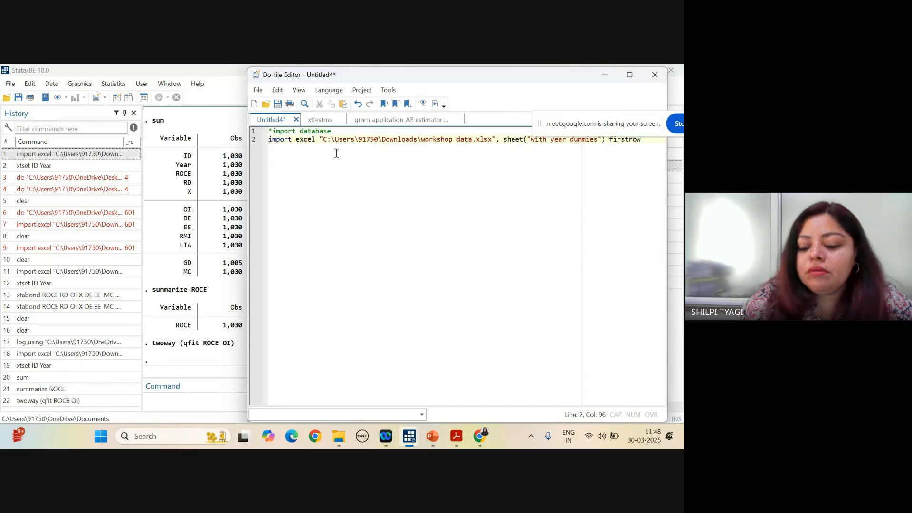
- Add the comment "*declare the dataset to be panel" below the import command and start a new line
key("Return")
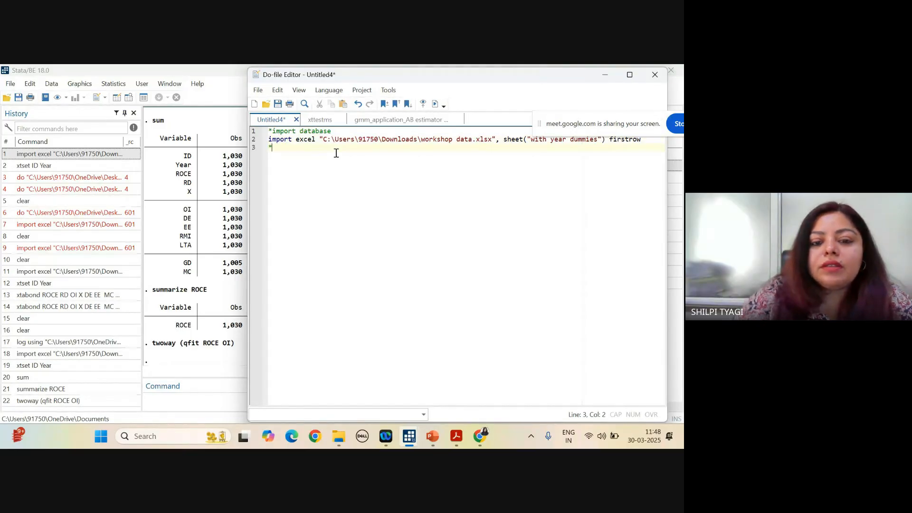
type("*")
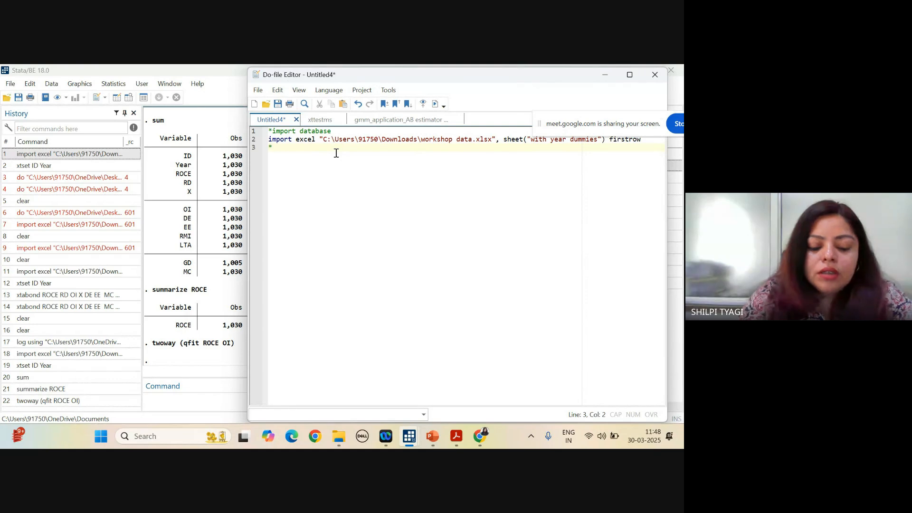
type("sor")
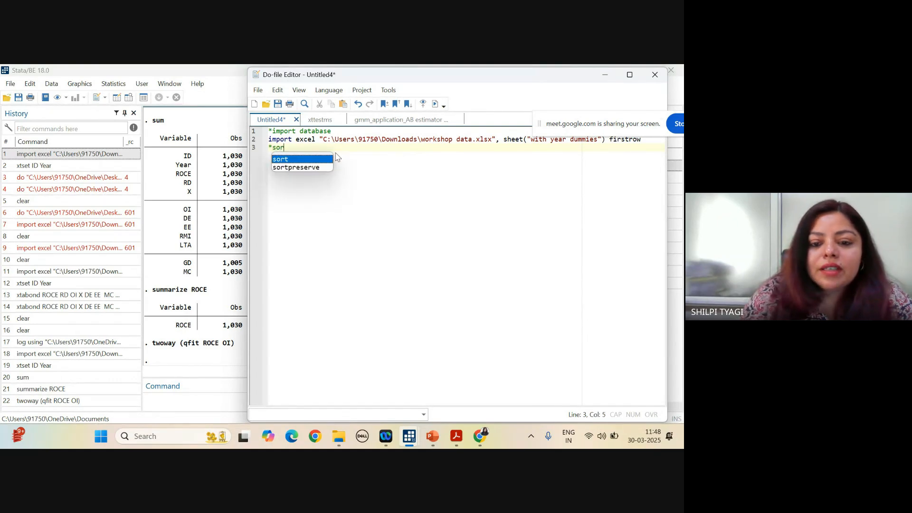
key("BackSpace")
key("BackSpace")
key("BackSpace")
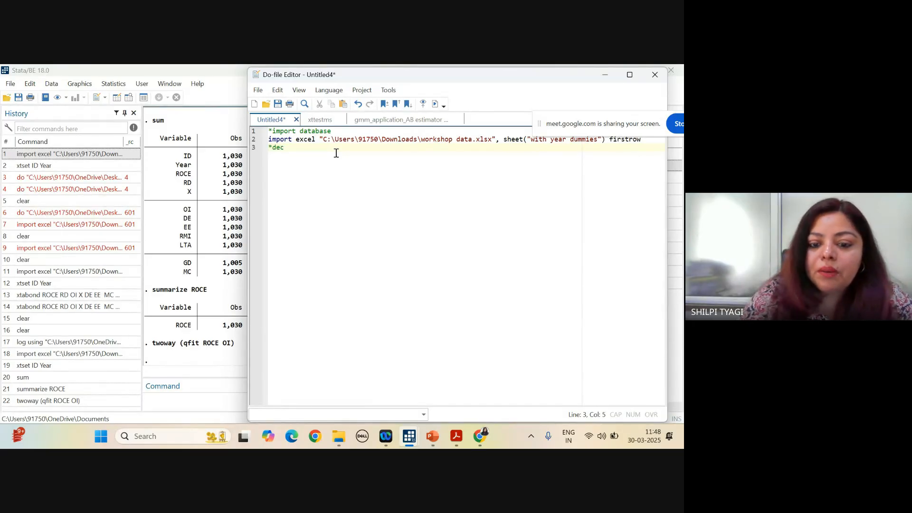
type("declare ")
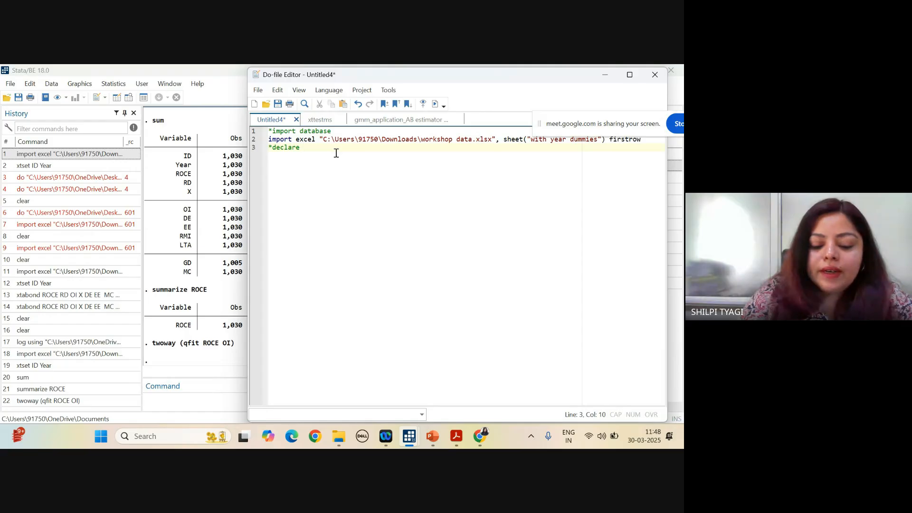
type("the dataset to b")
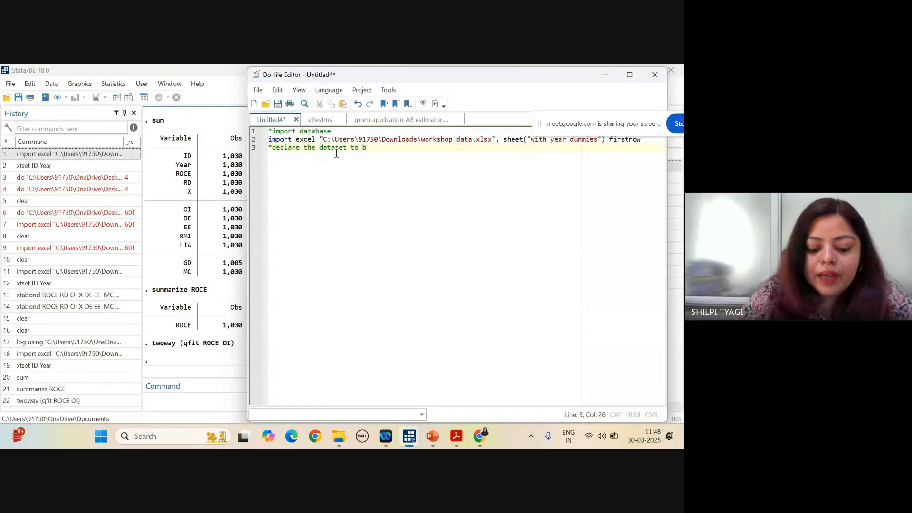
type("e panel")
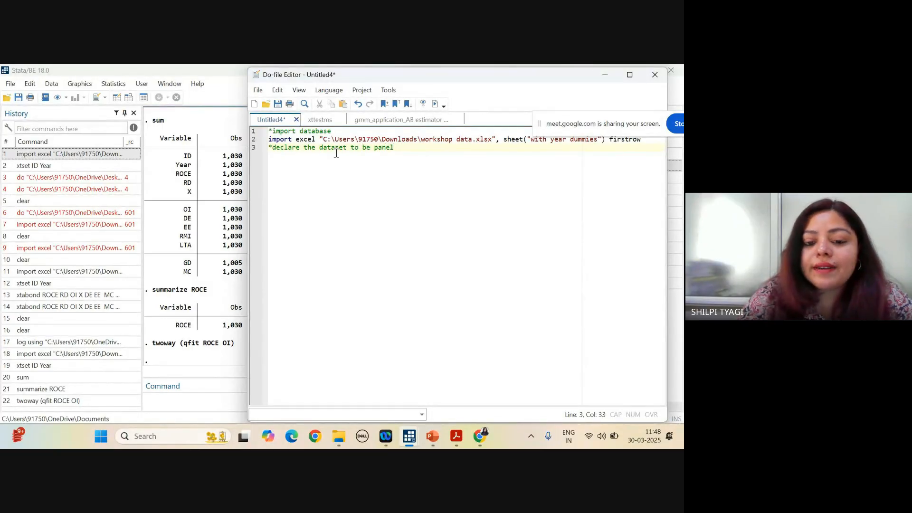
key("Return")
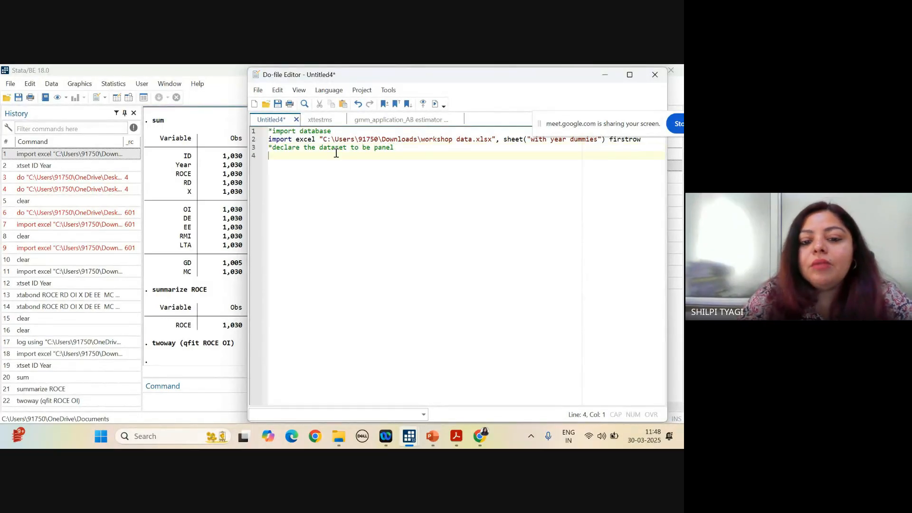
- Copy the command "xtset ID Year" from the command history into the line below the panel comment
left_click(412, 149)
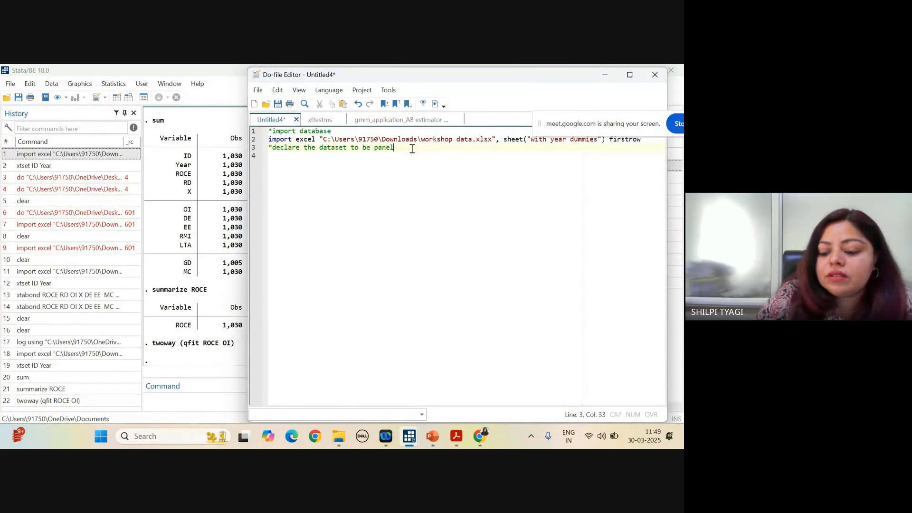
key("Return")
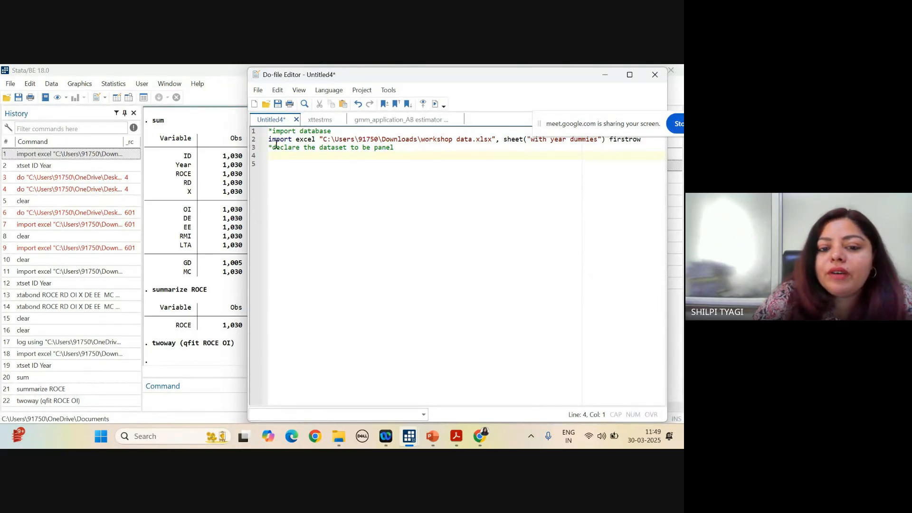
right_click(59, 168)
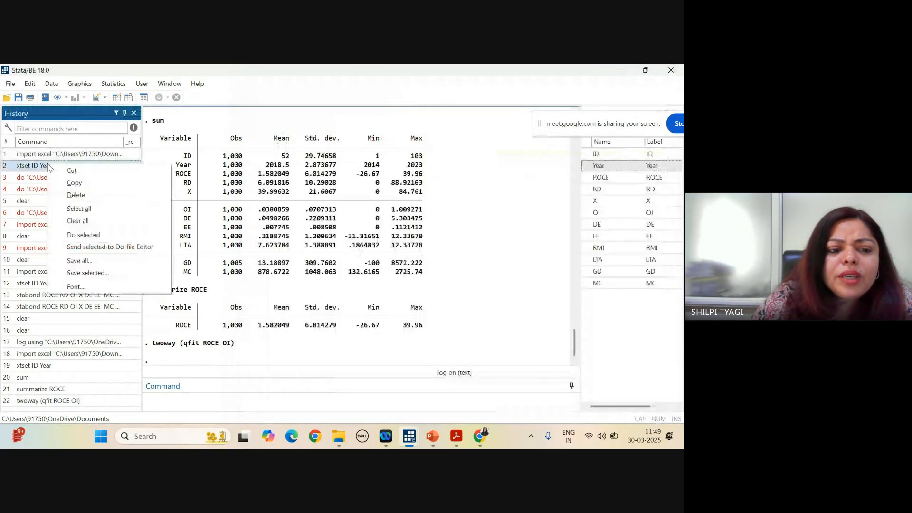
left_click(71, 182)
mouse_move(414, 433)
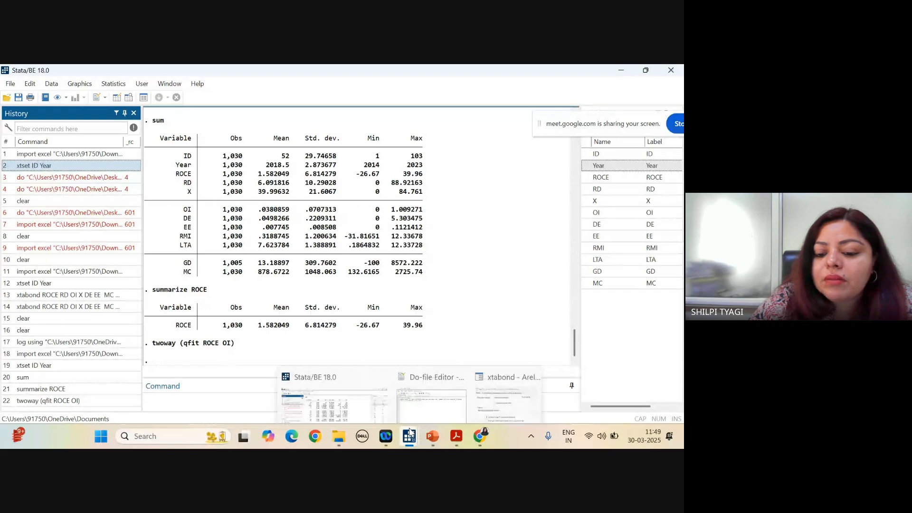
left_click(432, 380)
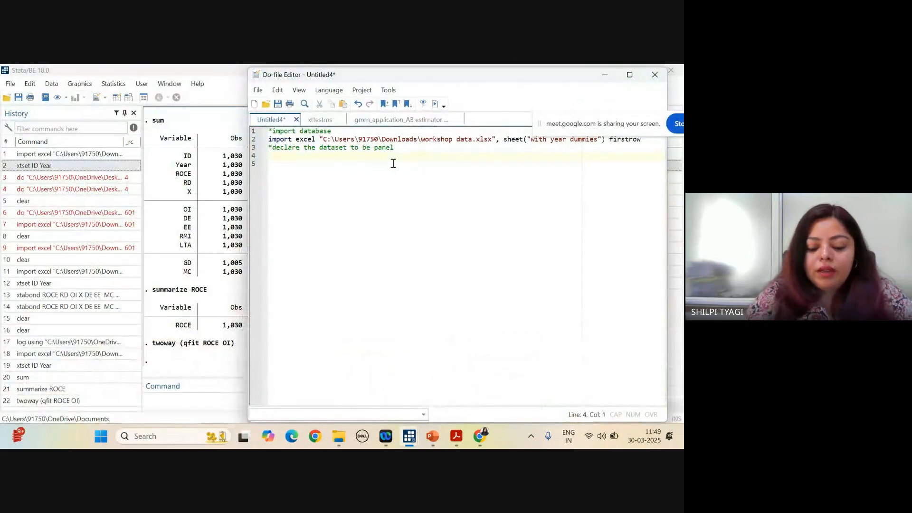
type("xtset ID Year")
key("Return")
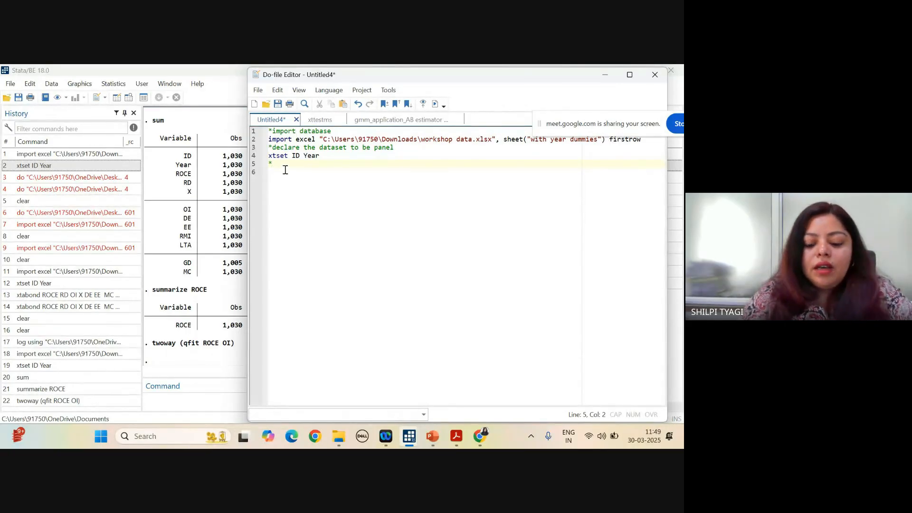
- Add the comment "*summarize" and the command "summarize" on the line below it
type("summ")
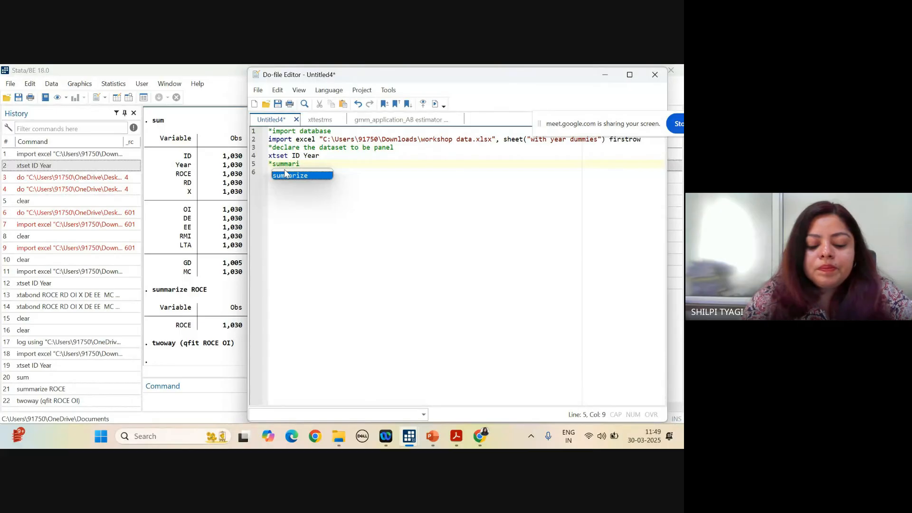
type("ari")
key("Return")
key("Return")
type("sum")
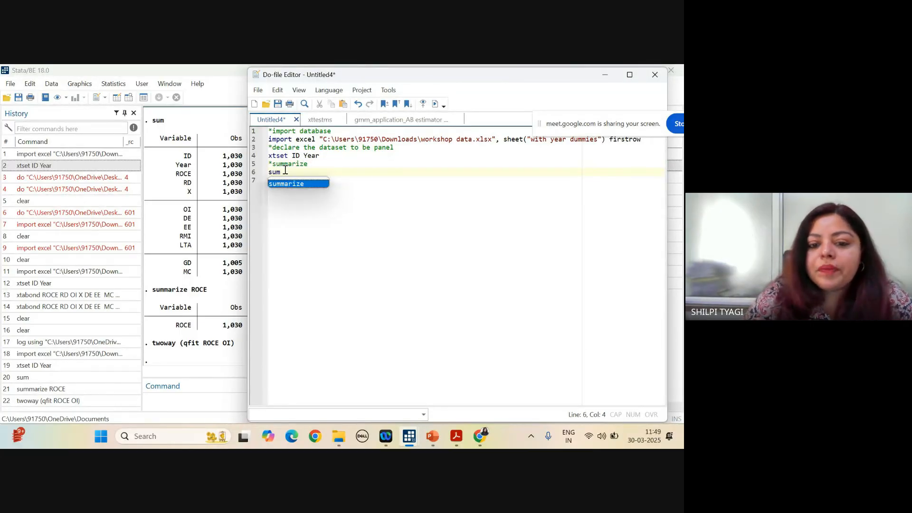
key("Return")
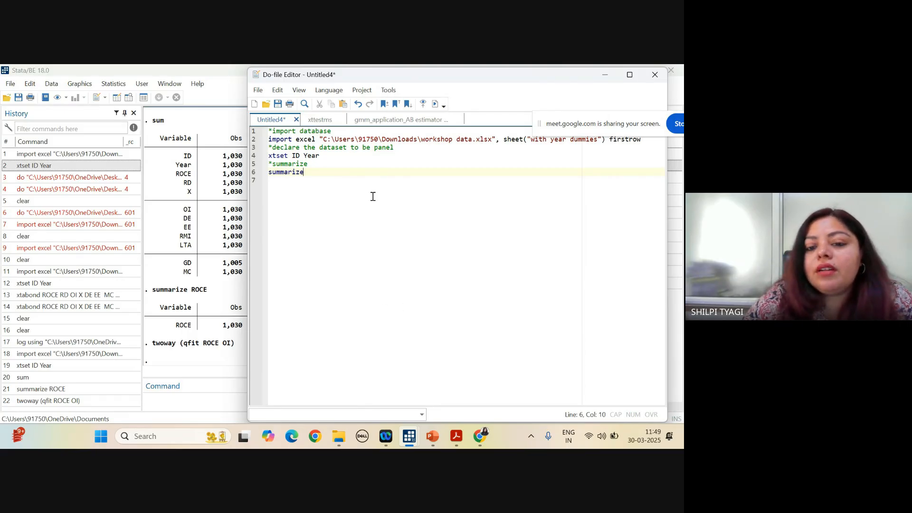
- Check the participants' reactions in Google Meet and go back to the Do-file Editor
mouse_move(489, 440)
left_click(436, 403)
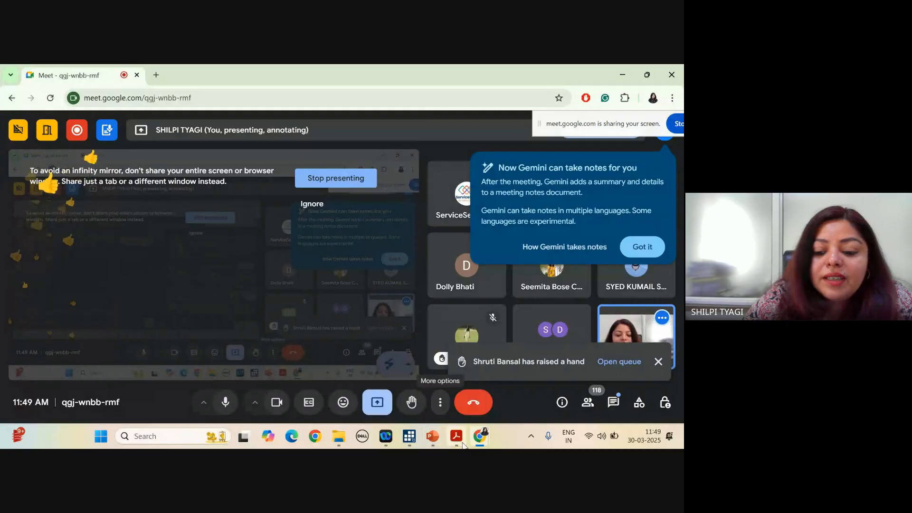
mouse_move(412, 438)
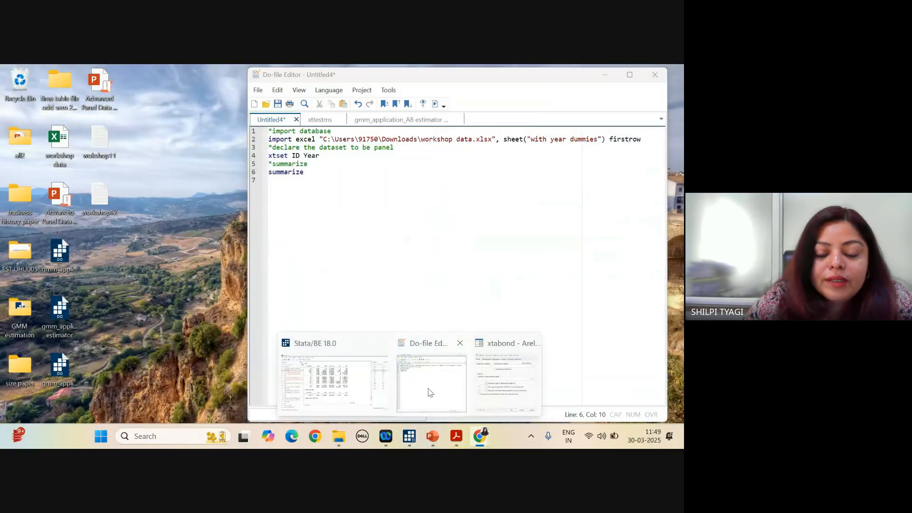
left_click(427, 388)
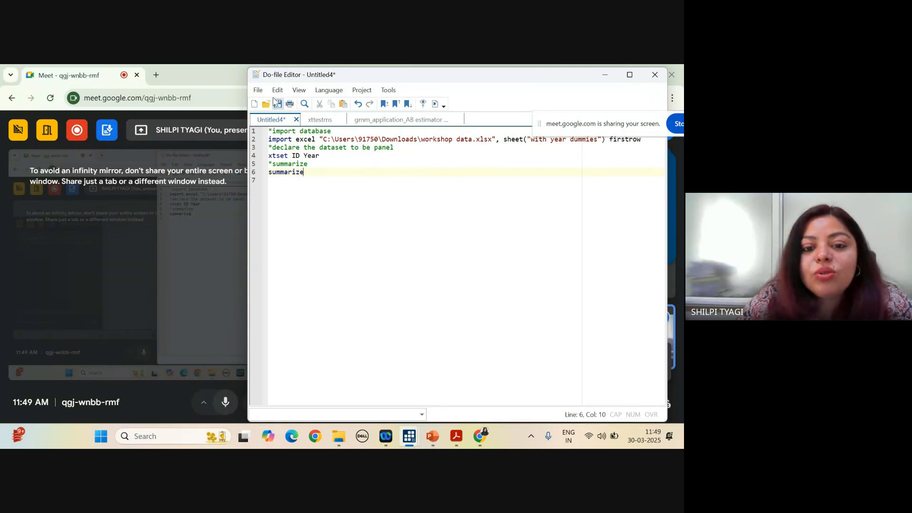
- Save the do-file to the Desktop under the name 2111
left_click(258, 90)
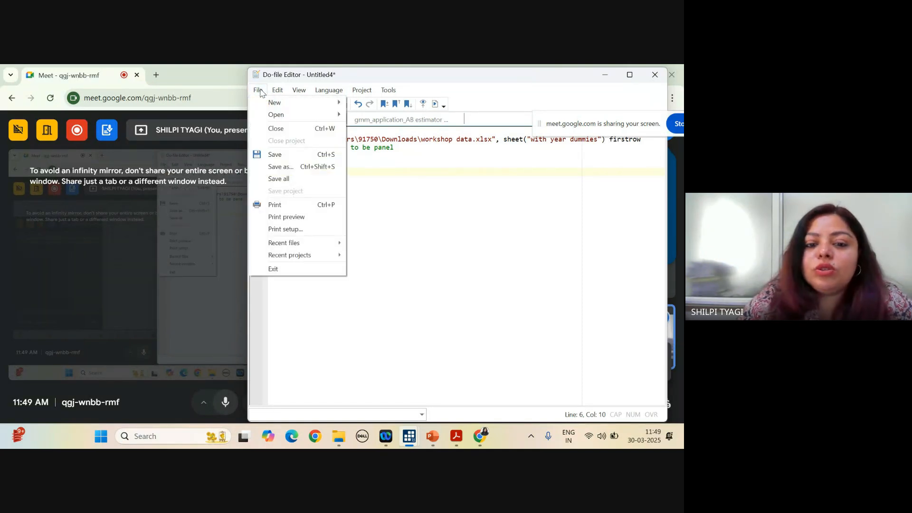
left_click(278, 157)
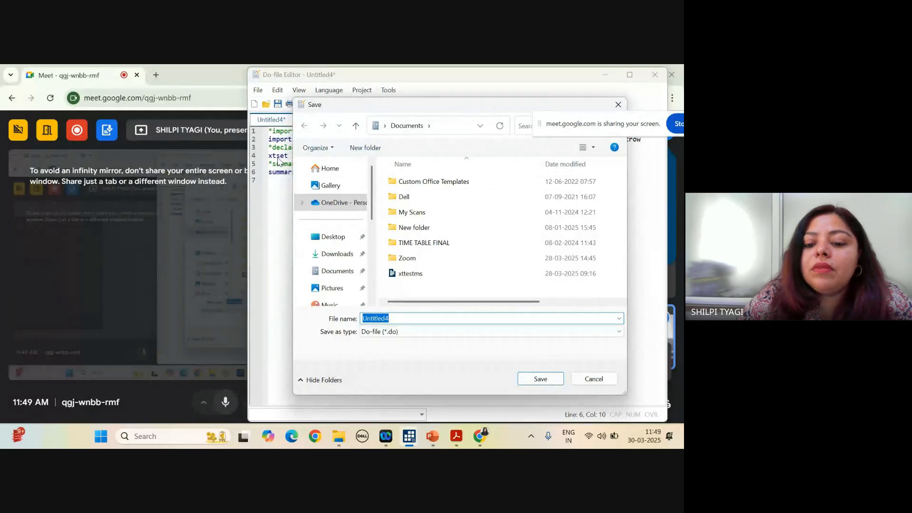
left_click(328, 238)
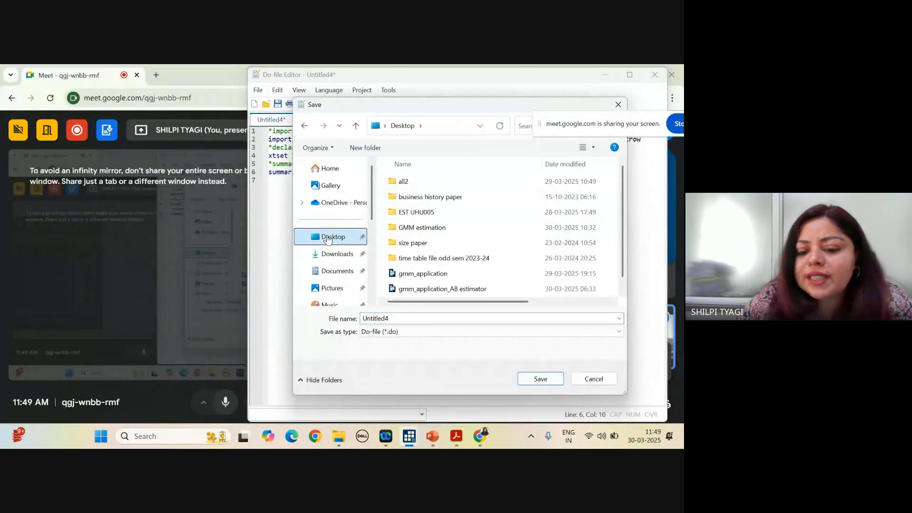
left_click(420, 318)
key("BackSpace")
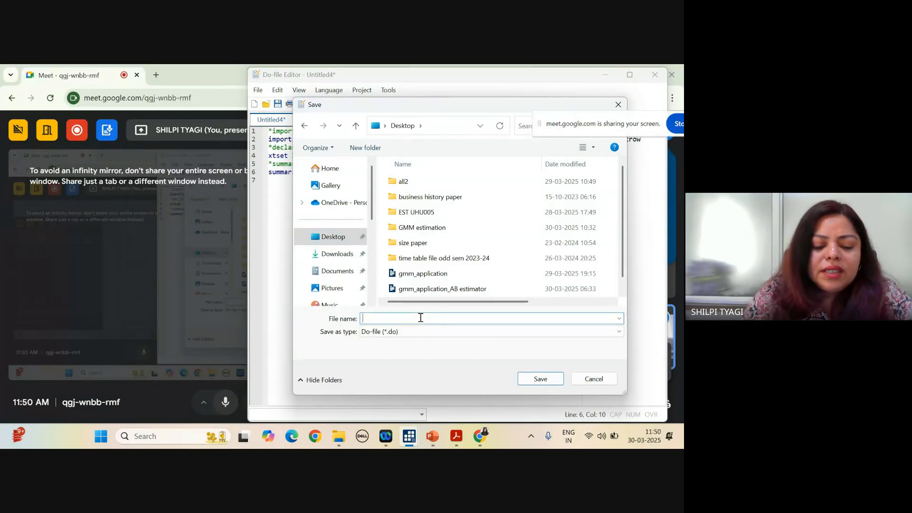
type("2111")
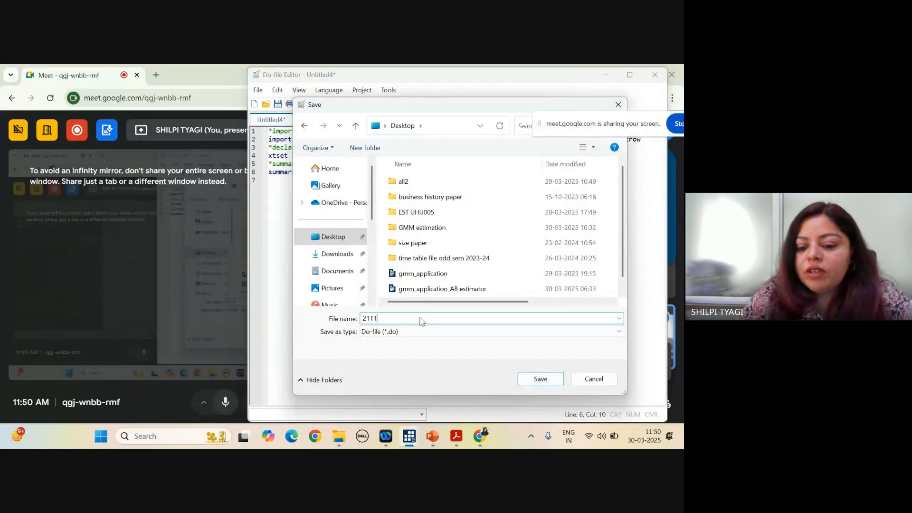
left_click(539, 378)
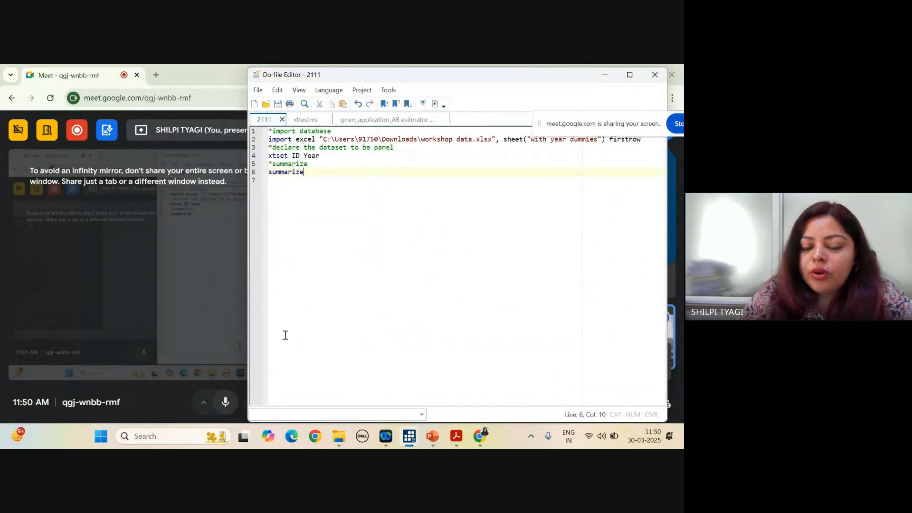
left_click(265, 92)
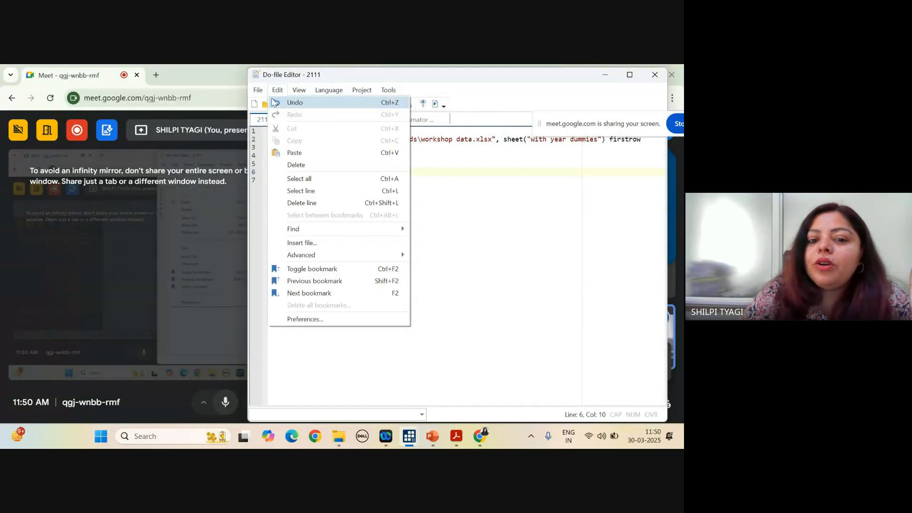
mouse_move(269, 118)
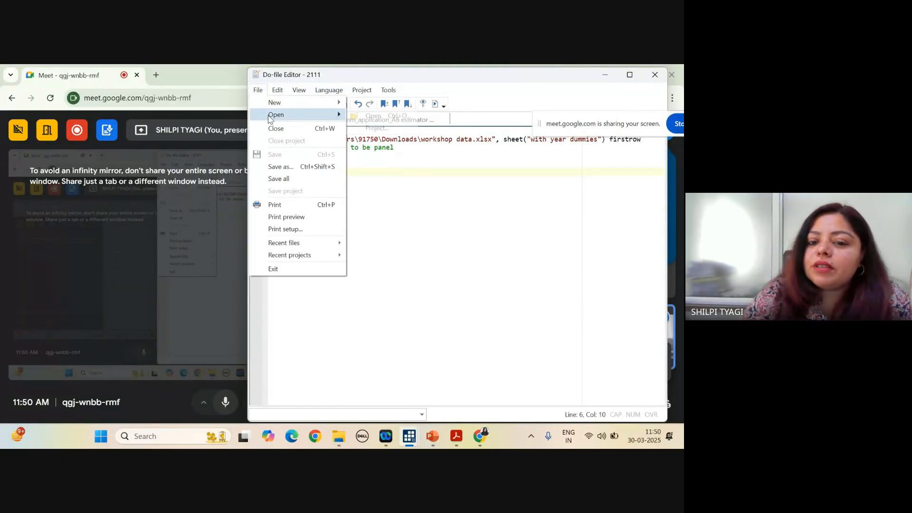
left_click(392, 118)
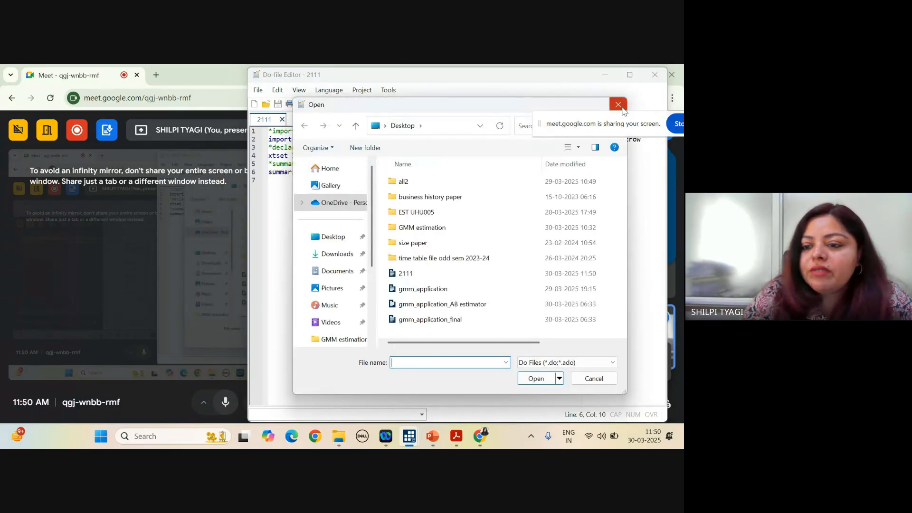
left_click(619, 105)
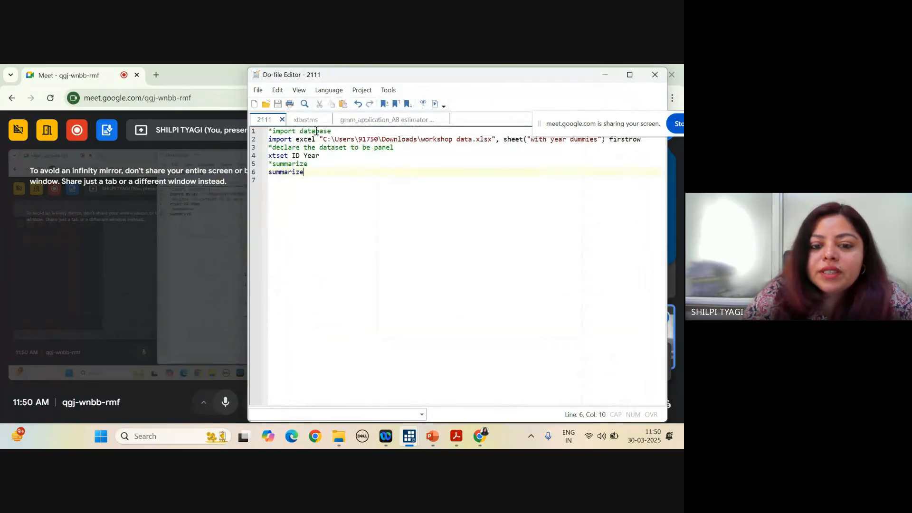
- Close the 2111 do-file and reopen it from the Desktop, recovering the backup version
left_click(282, 120)
left_click(257, 91)
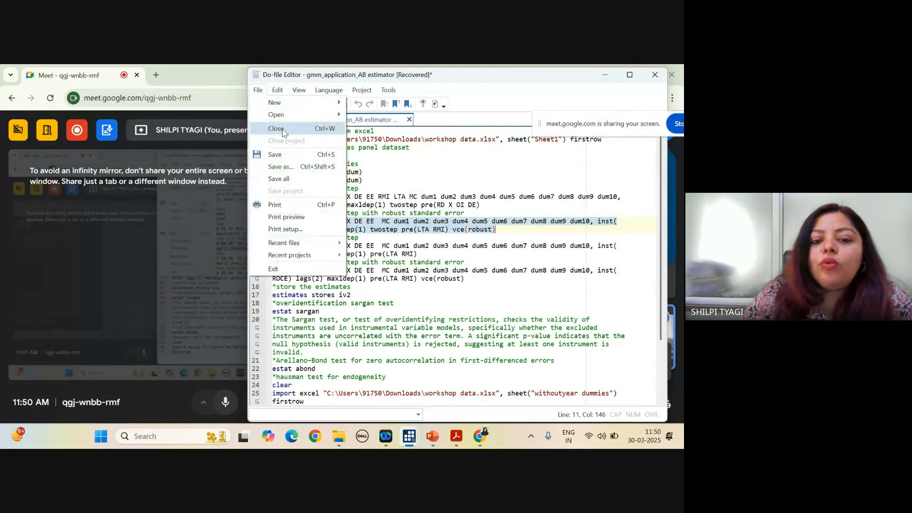
mouse_move(304, 118)
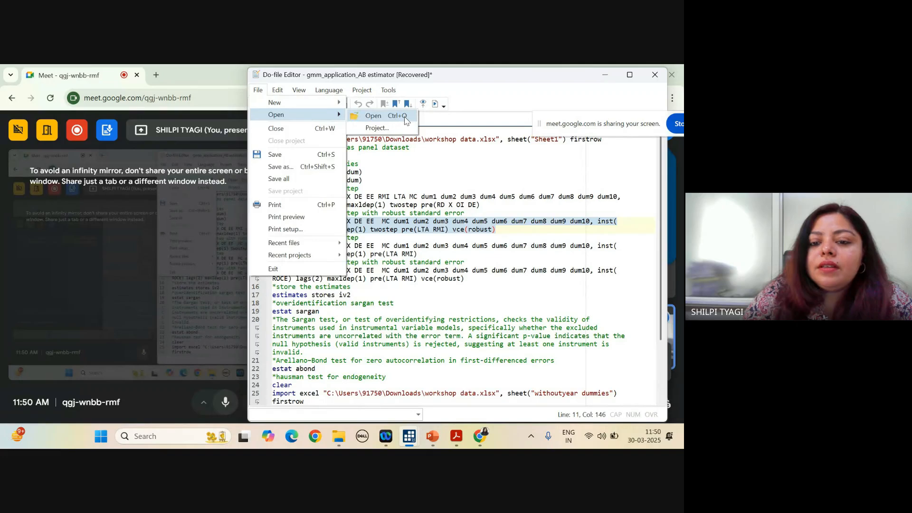
left_click(374, 116)
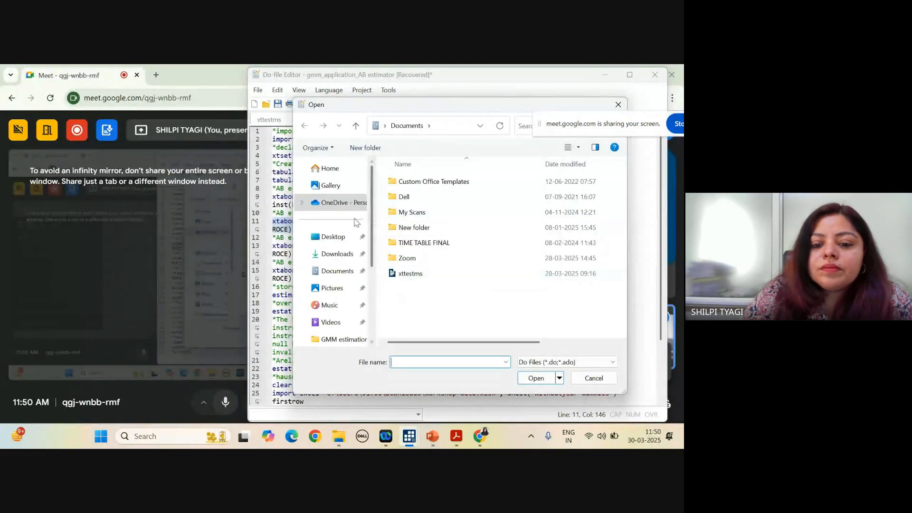
left_click(332, 237)
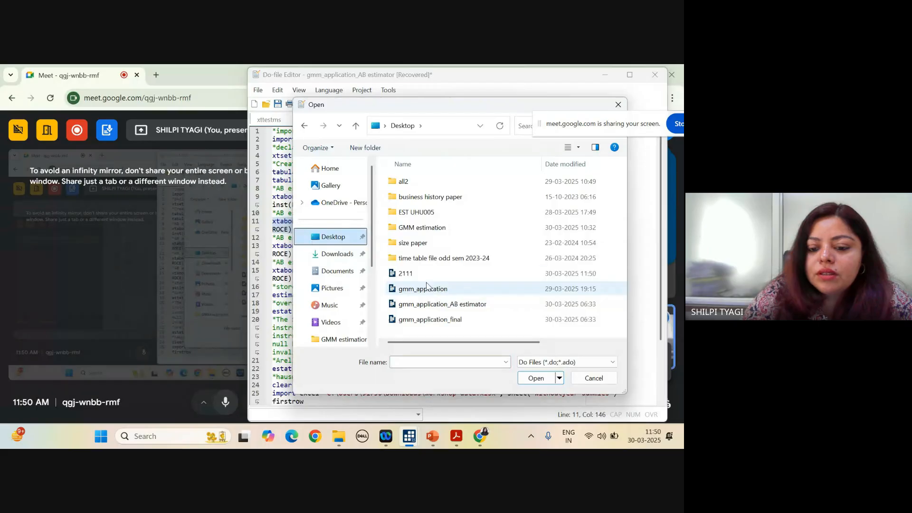
double_click(413, 274)
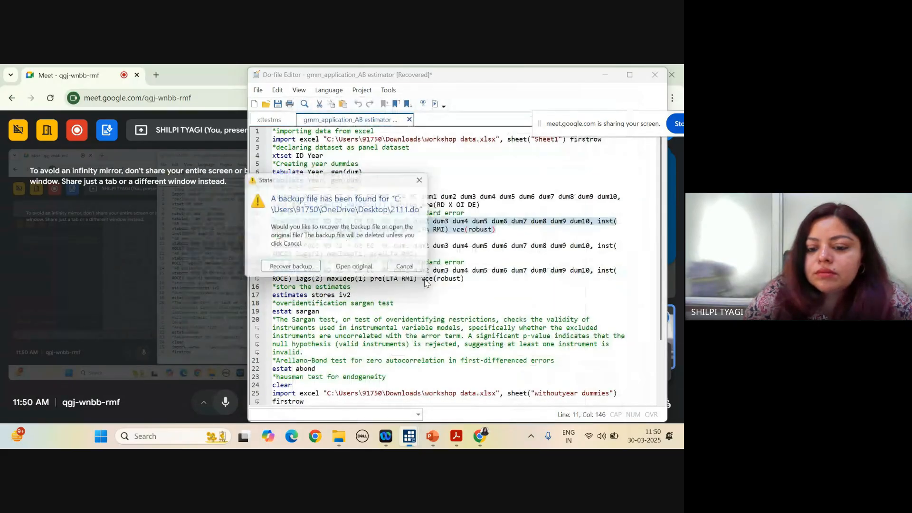
left_click(314, 270)
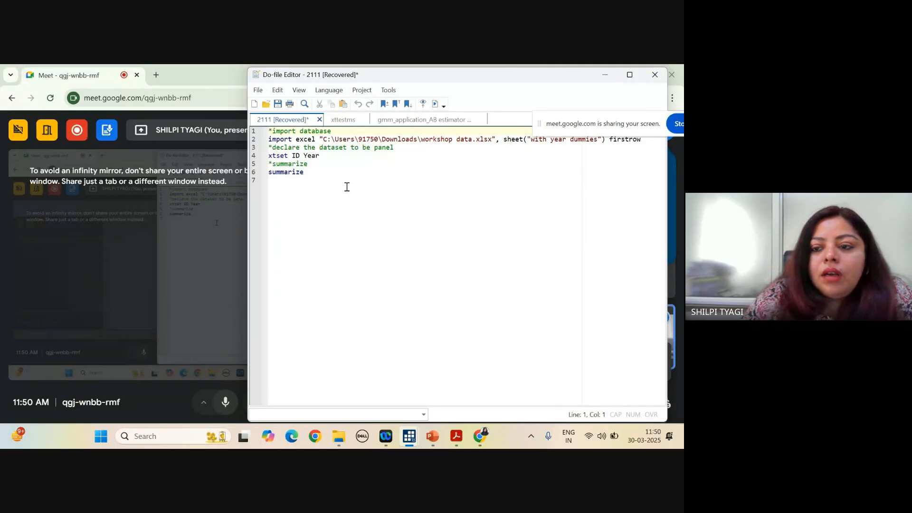
- Check the participants' reactions in Google Meet, then return to Stata and view the gmm_application_AB estimator do-file
left_click(612, 74)
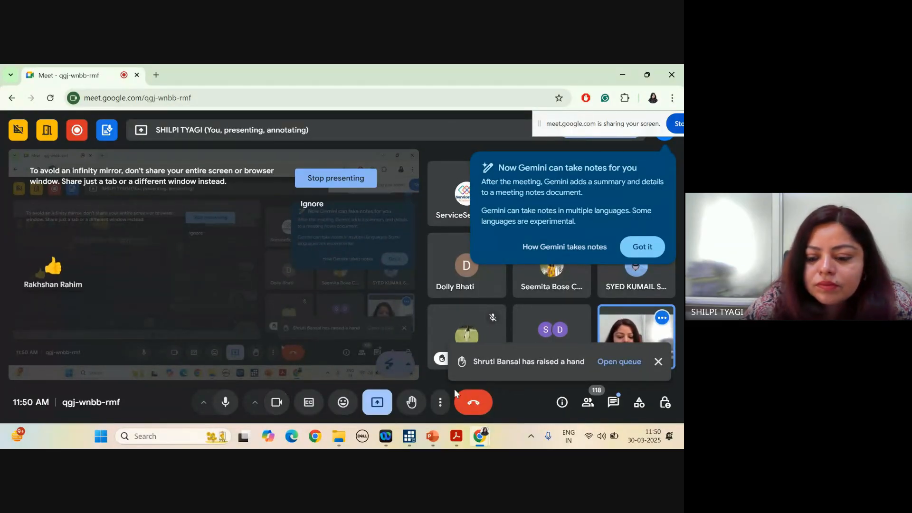
mouse_move(409, 436)
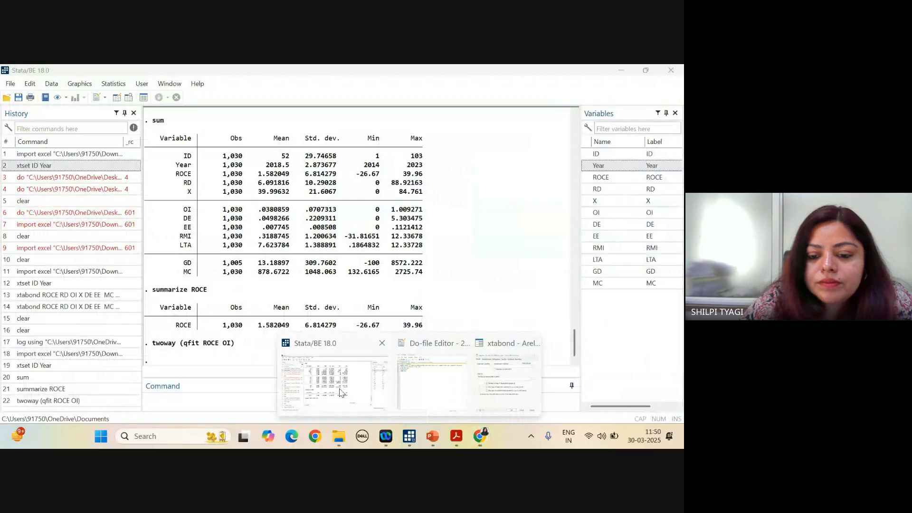
left_click(340, 392)
mouse_move(409, 436)
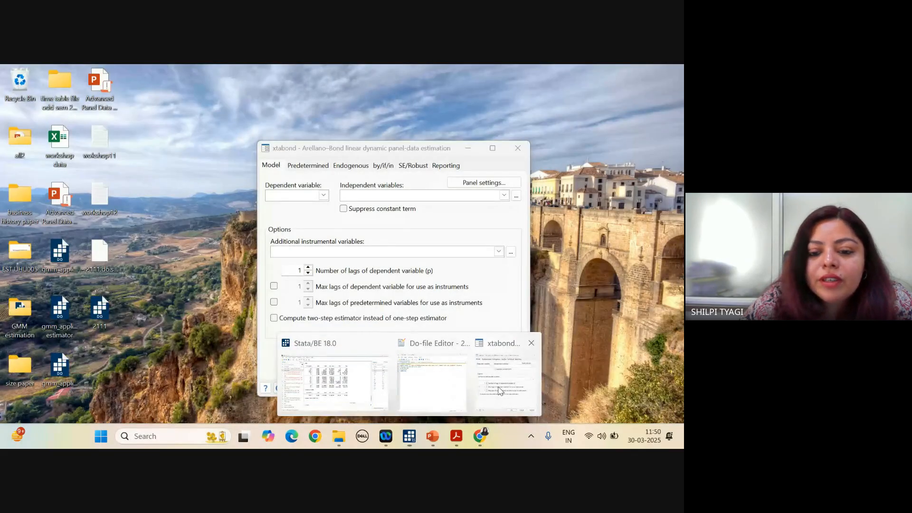
left_click(500, 391)
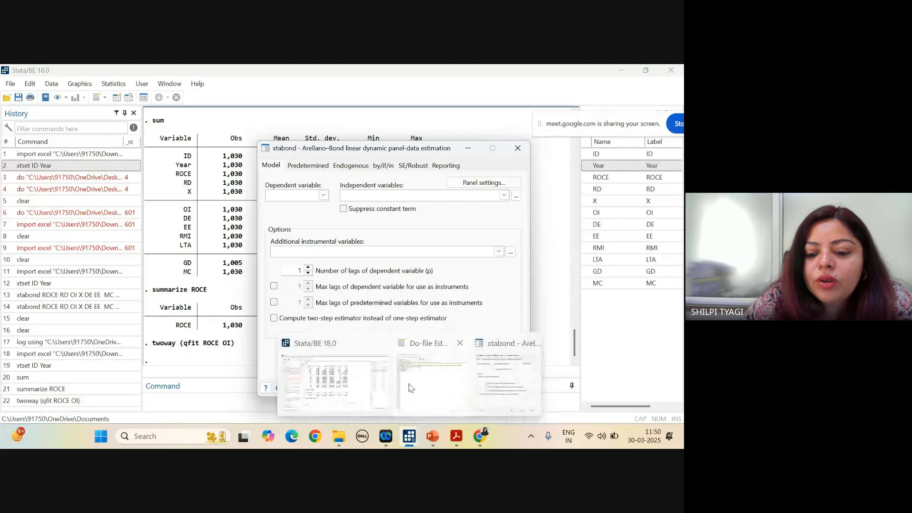
left_click(428, 375)
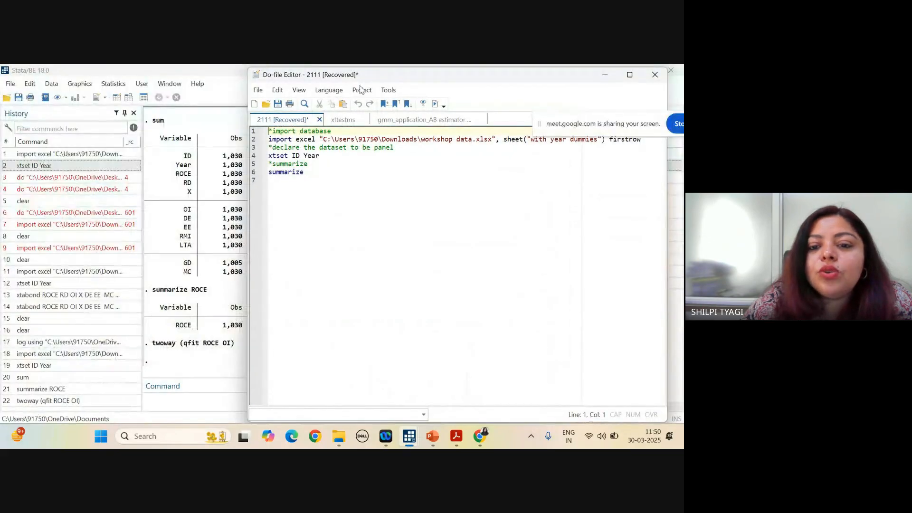
left_click(406, 120)
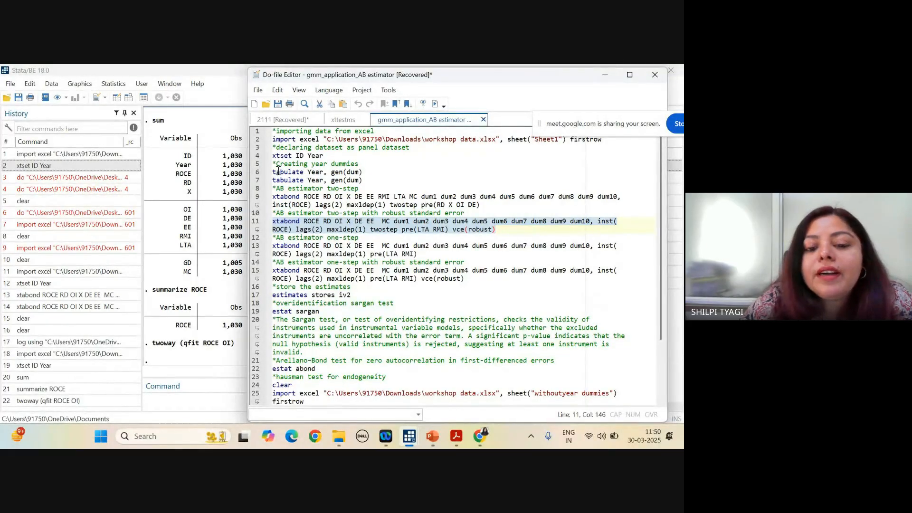
- Minimize the Do-file Editor and the xtabond dialog, and start the command "gen logRD = log" for the log-transformed RD variable
left_click(604, 78)
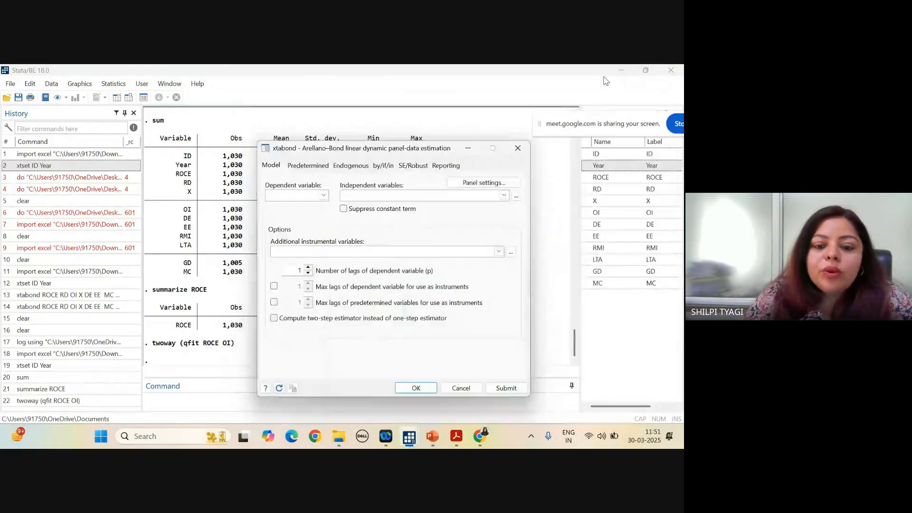
left_click(470, 147)
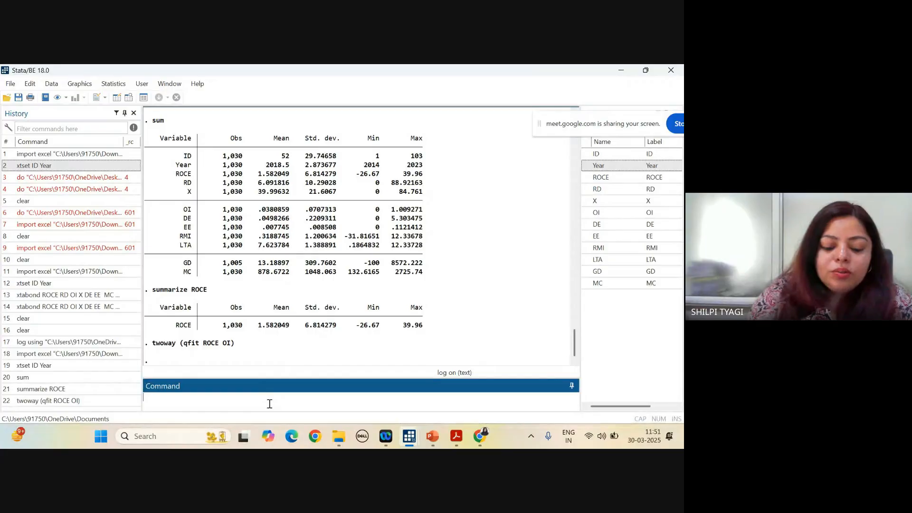
type("gen")
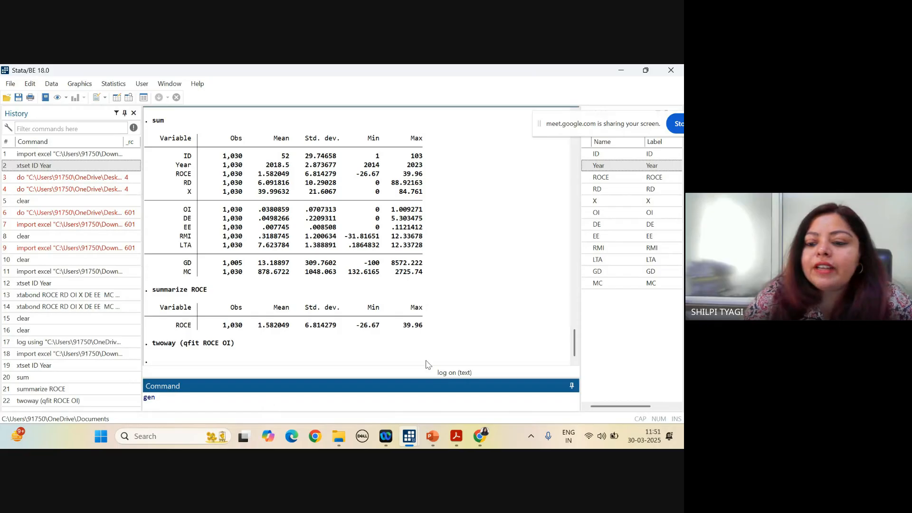
mouse_move(585, 192)
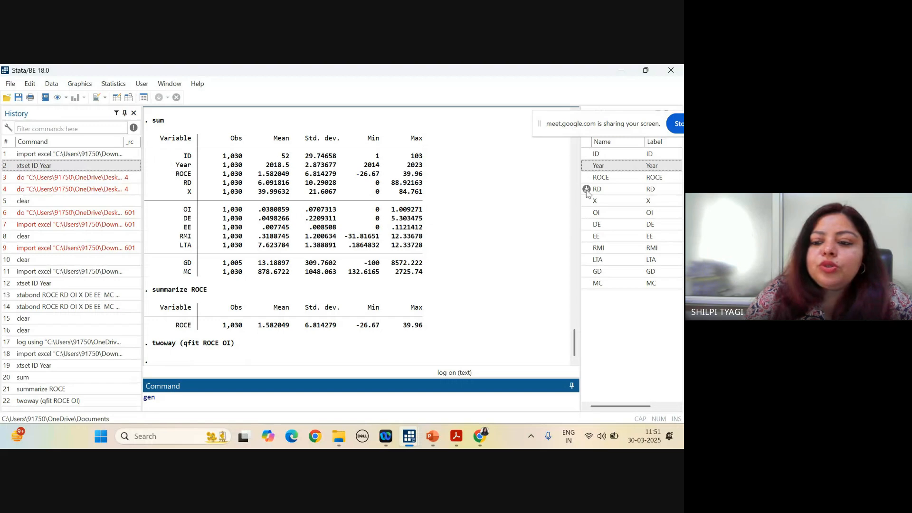
left_click(586, 189)
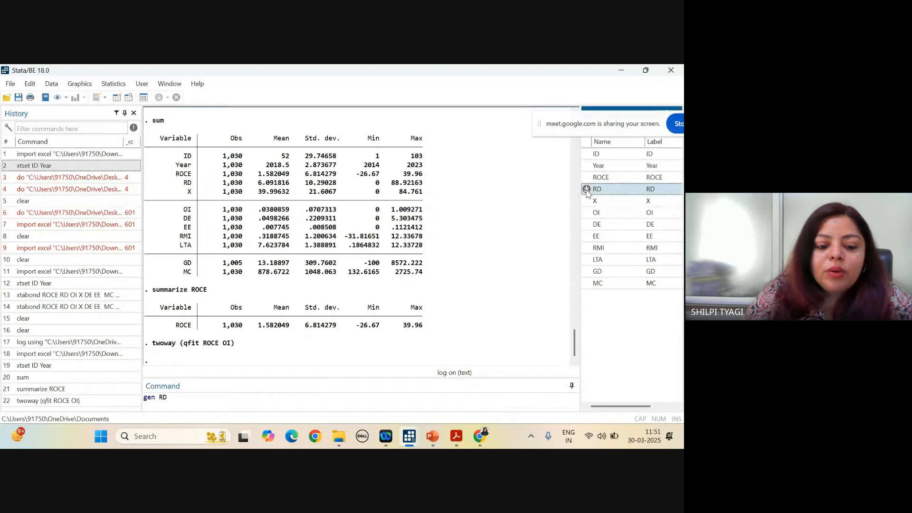
left_click(160, 401)
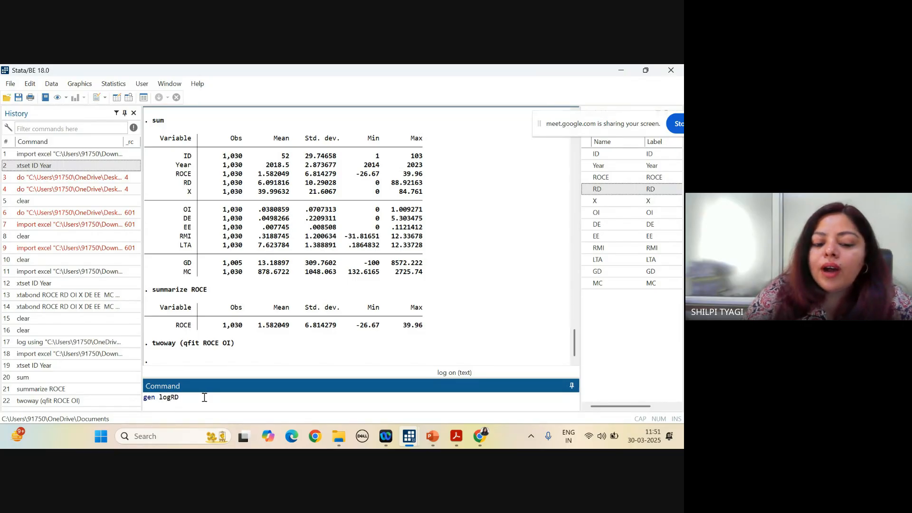
type("=")
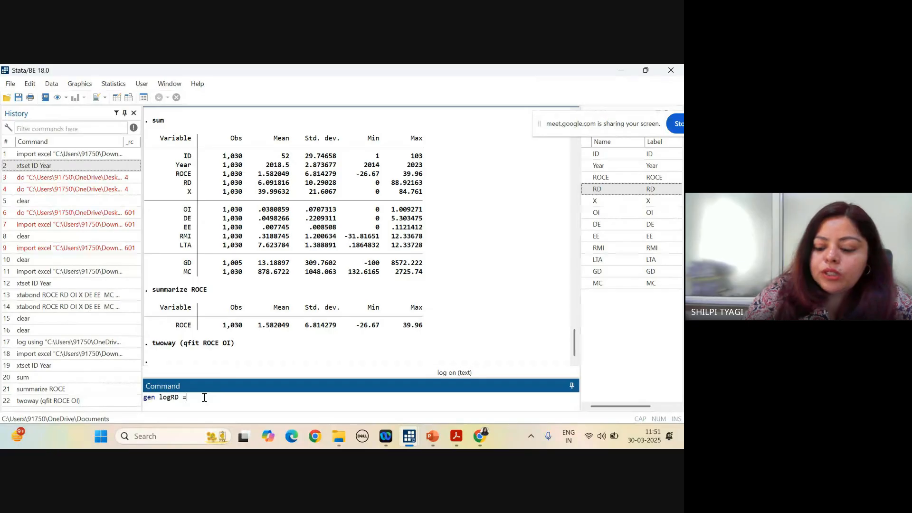
type(" lo")
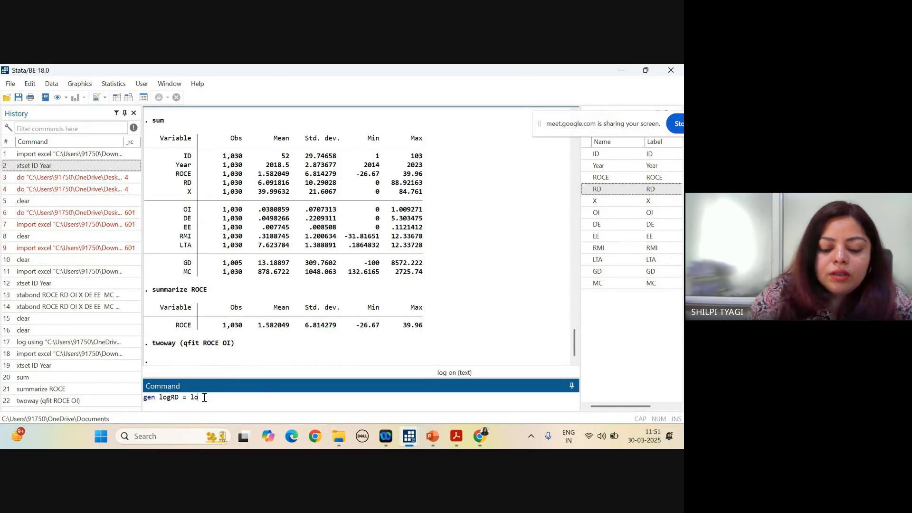
type("g")
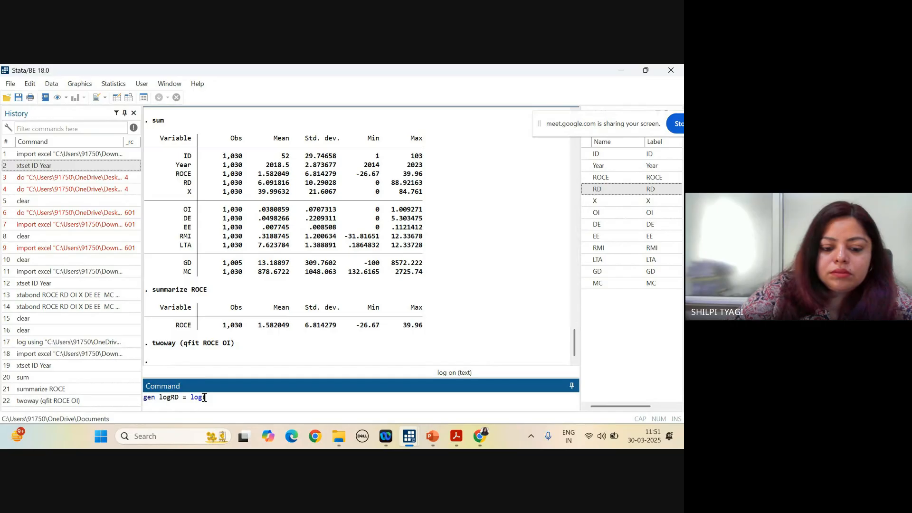
- Generate a variable logRD as the logarithm of RD with gen logRD = log( RD)
type("(")
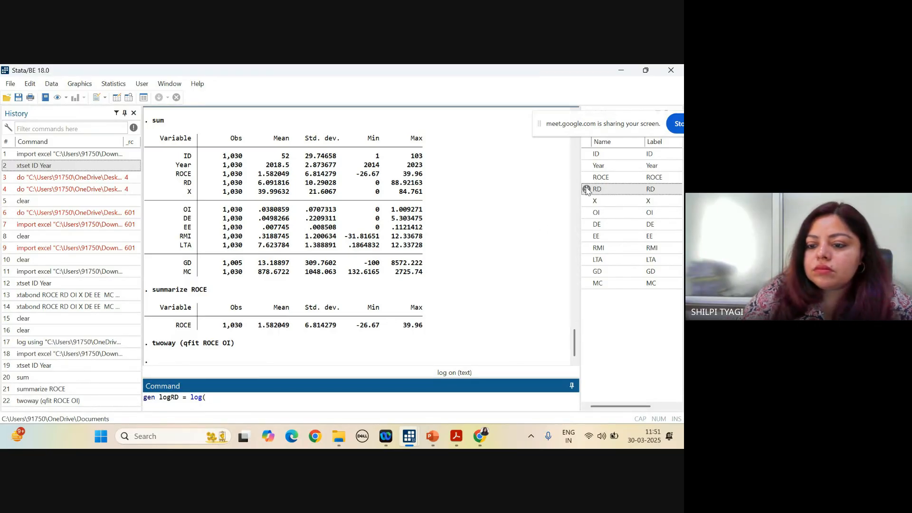
double_click(597, 189)
left_click(235, 401)
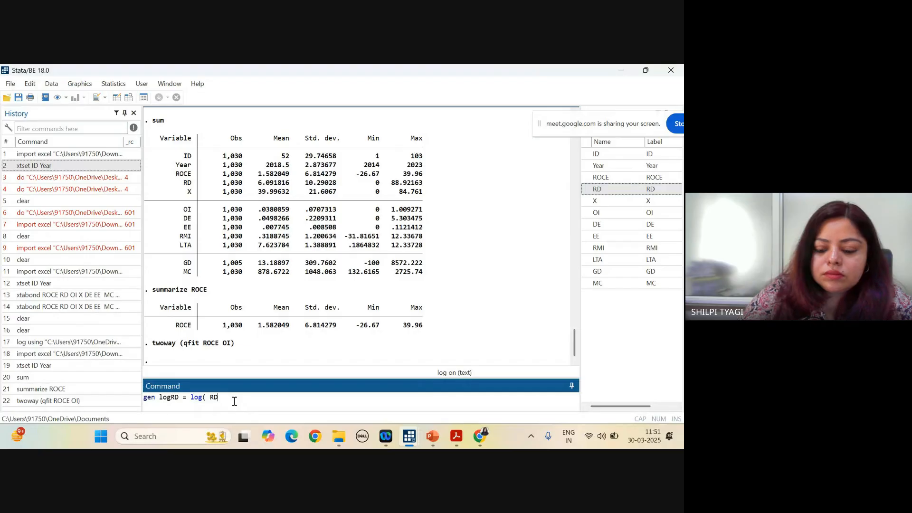
type(")")
key("Return")
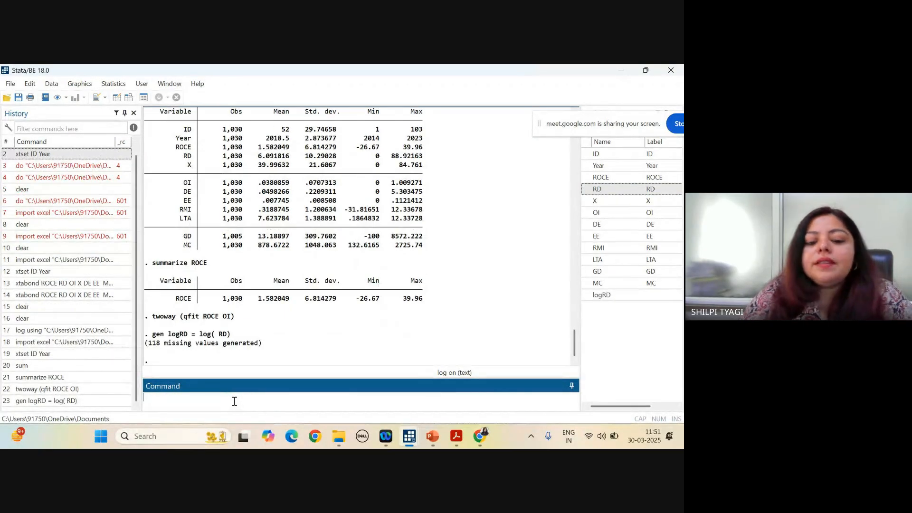
- Browse the dataset and examine the values in the logRD column, then close the data view
left_click(29, 83)
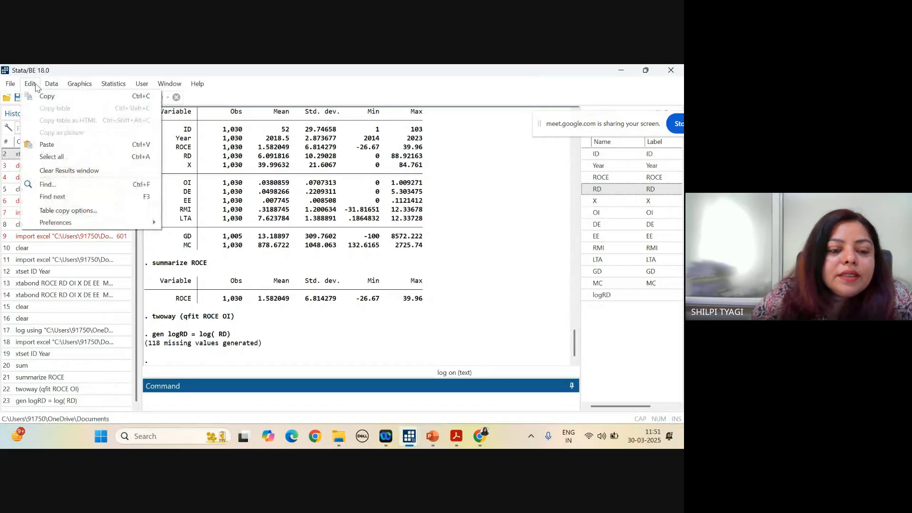
mouse_move(48, 90)
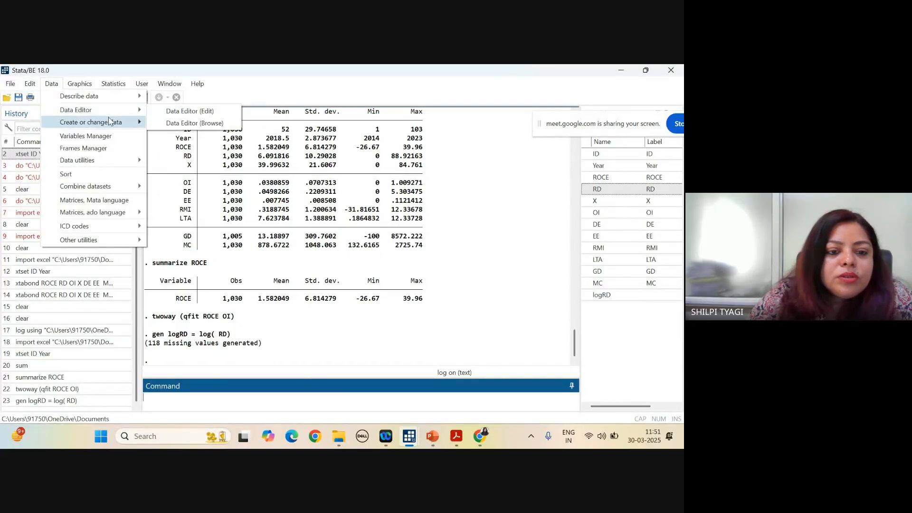
mouse_move(119, 110)
left_click(189, 123)
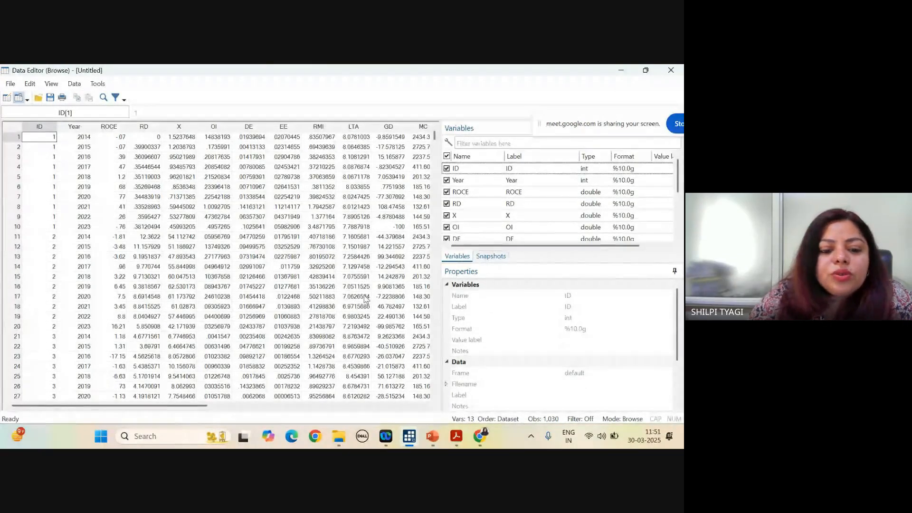
left_click_drag(174, 406, 243, 408)
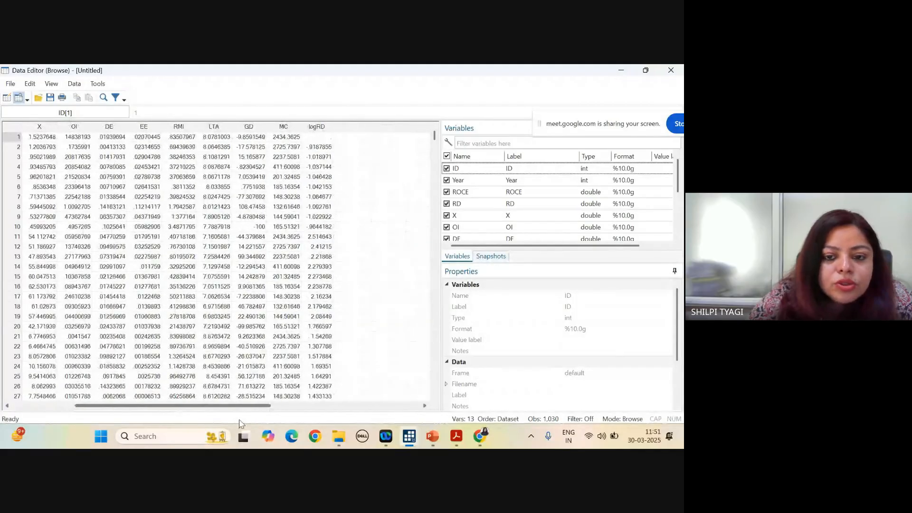
left_click(313, 129)
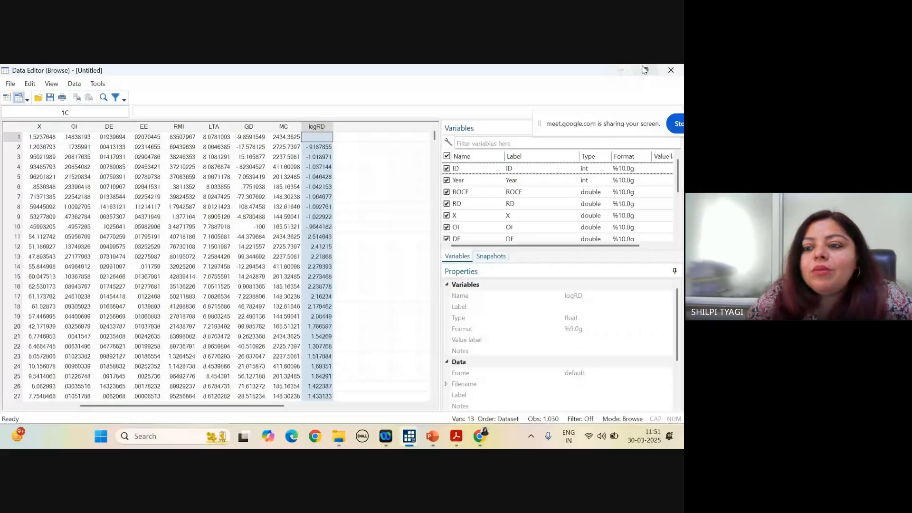
left_click(670, 70)
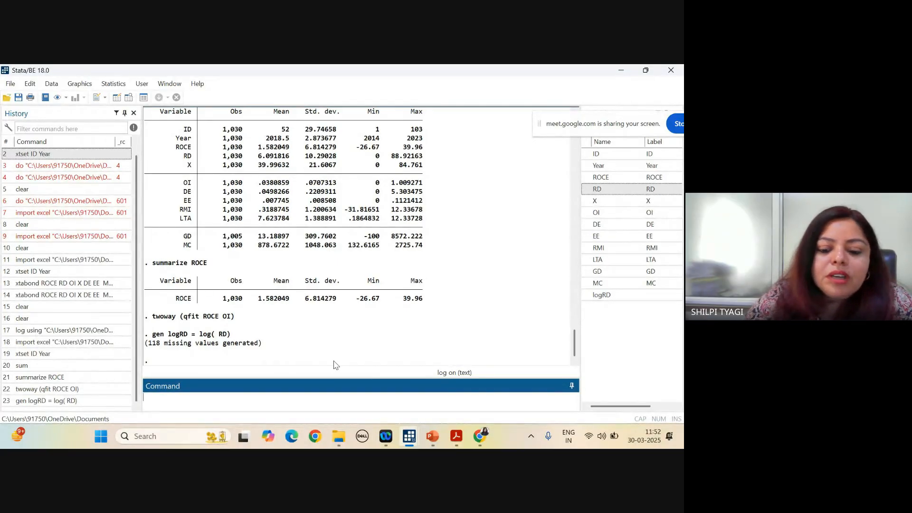
- Create year dummies by copying tabulate Year, gen(dum) from the do-file and running it
mouse_move(409, 430)
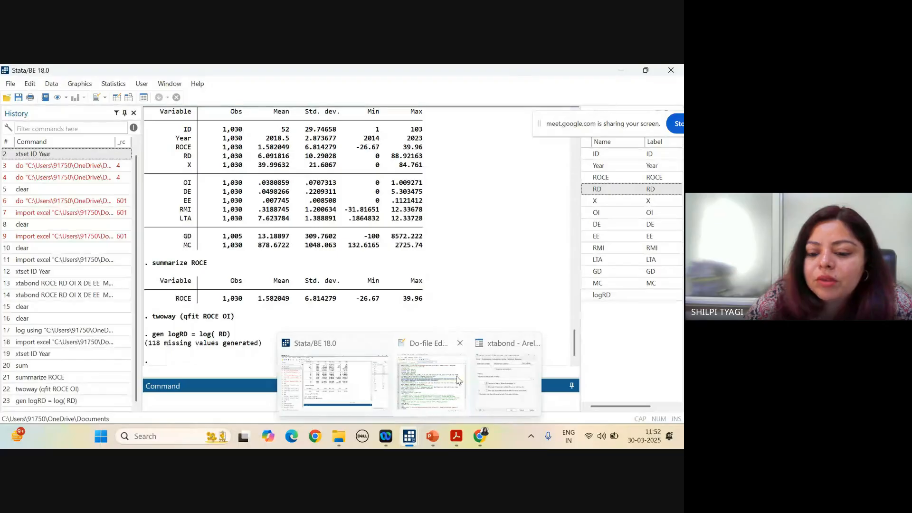
mouse_move(467, 376)
left_click(447, 380)
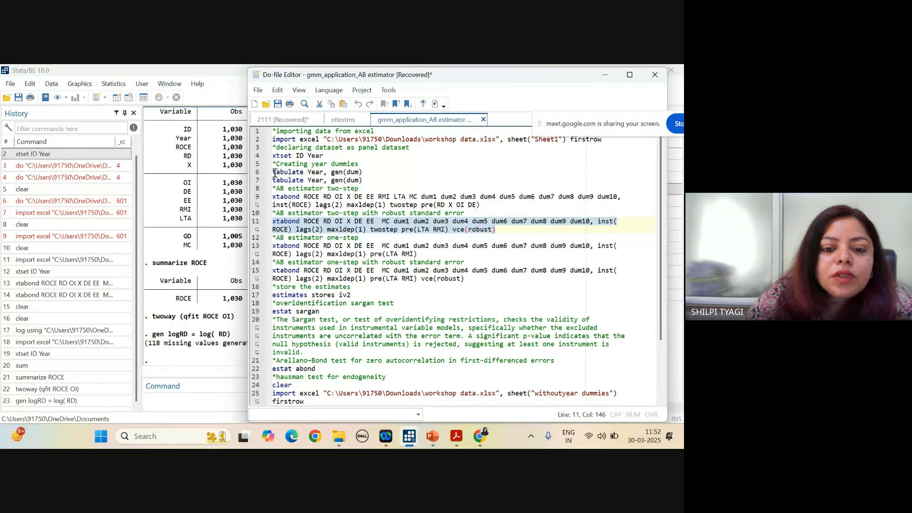
left_click_drag(274, 173, 363, 172)
key("ctrl+c")
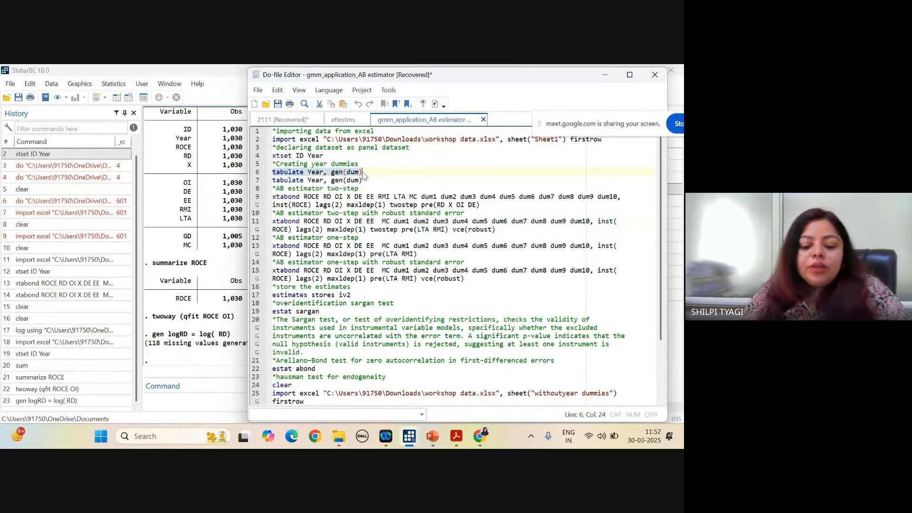
left_click(604, 75)
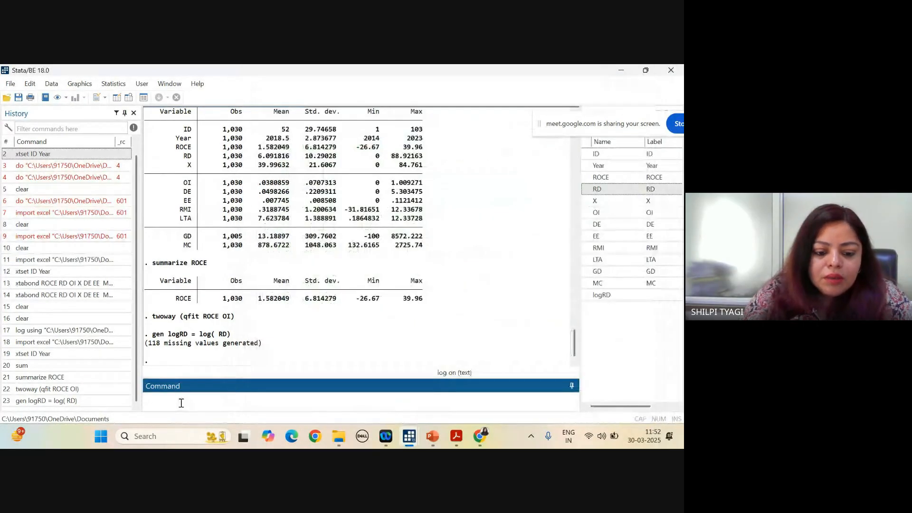
key("ctrl+v")
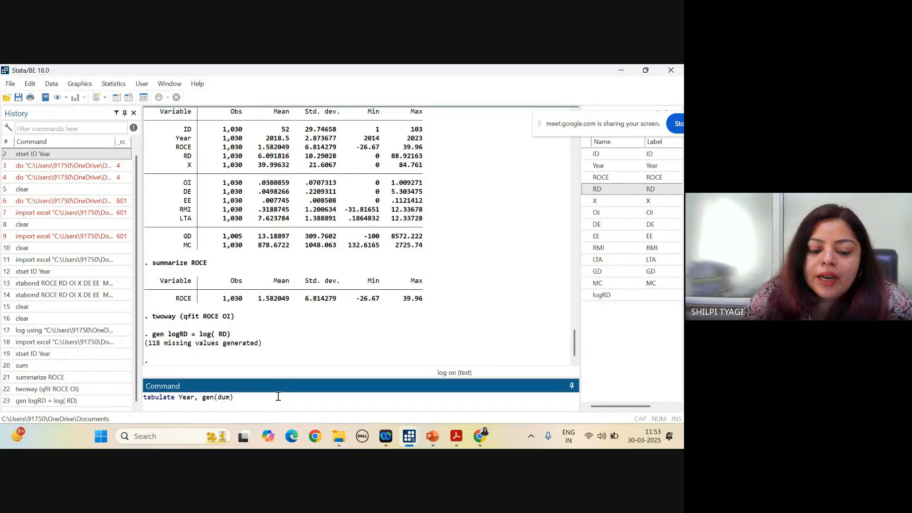
key("Return")
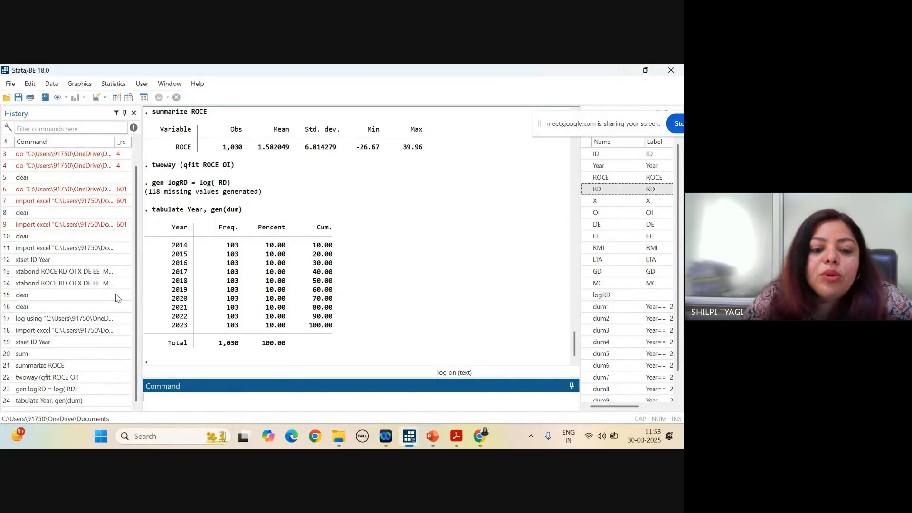
- Browse the dataset and examine the year dummy columns dum1 to dum10
left_click(51, 84)
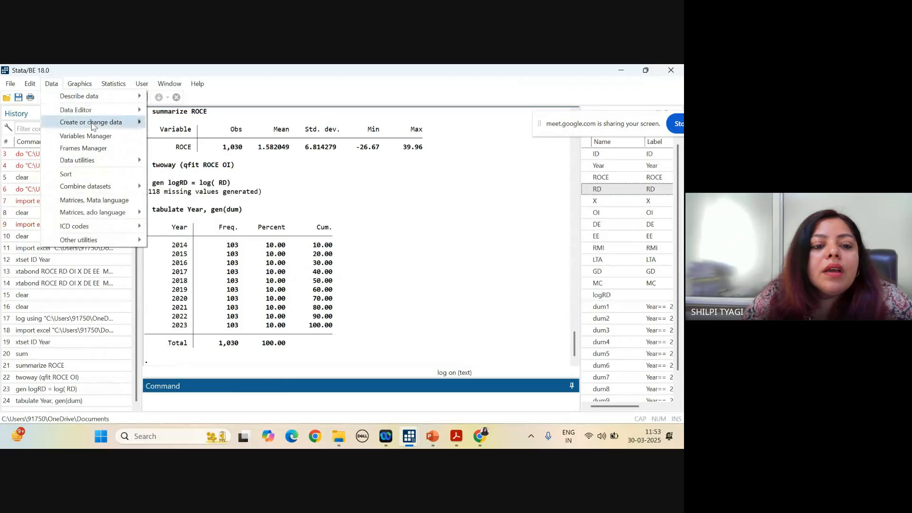
mouse_move(126, 114)
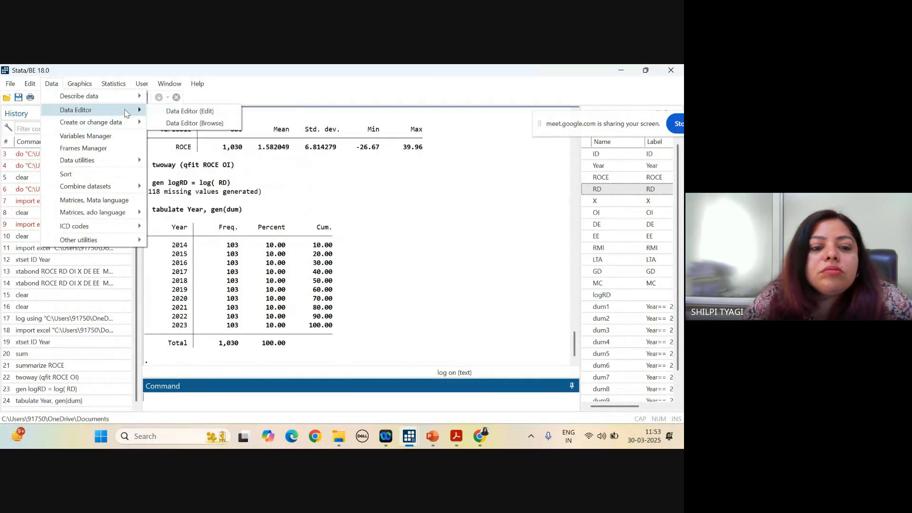
left_click(212, 124)
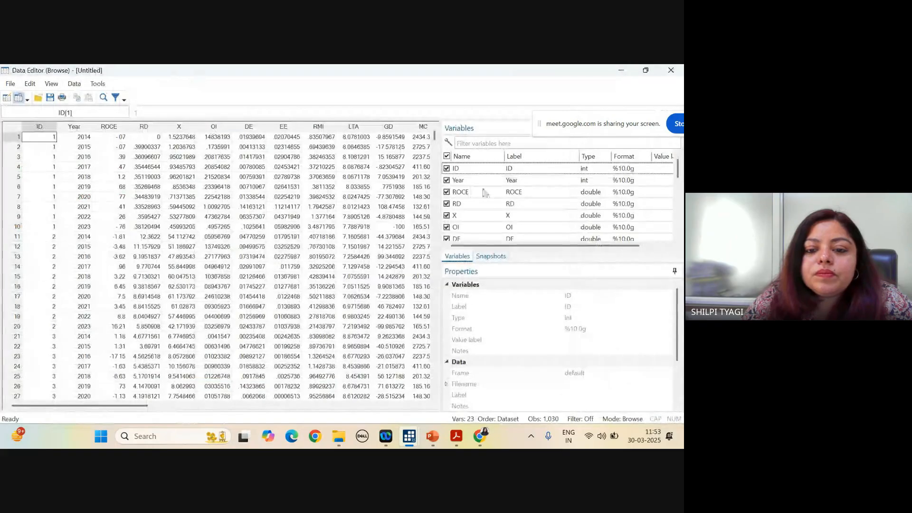
left_click_drag(97, 409, 232, 413)
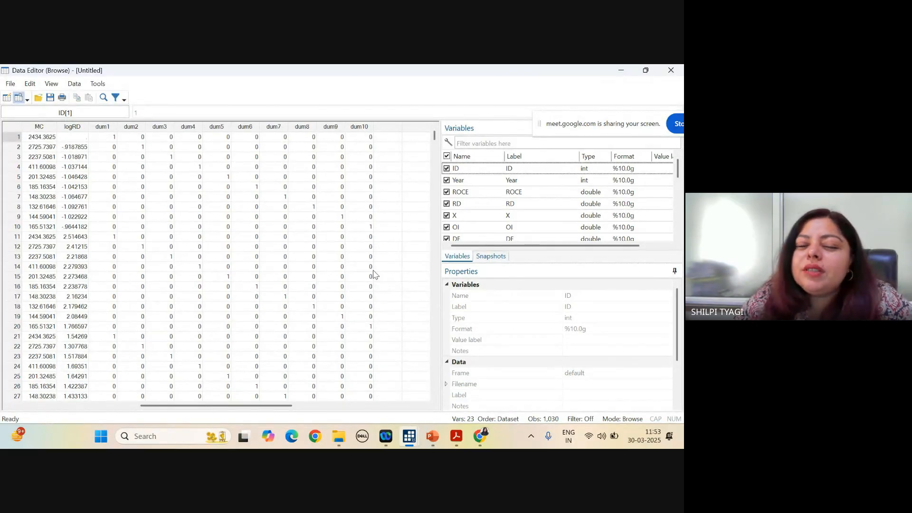
left_click(619, 73)
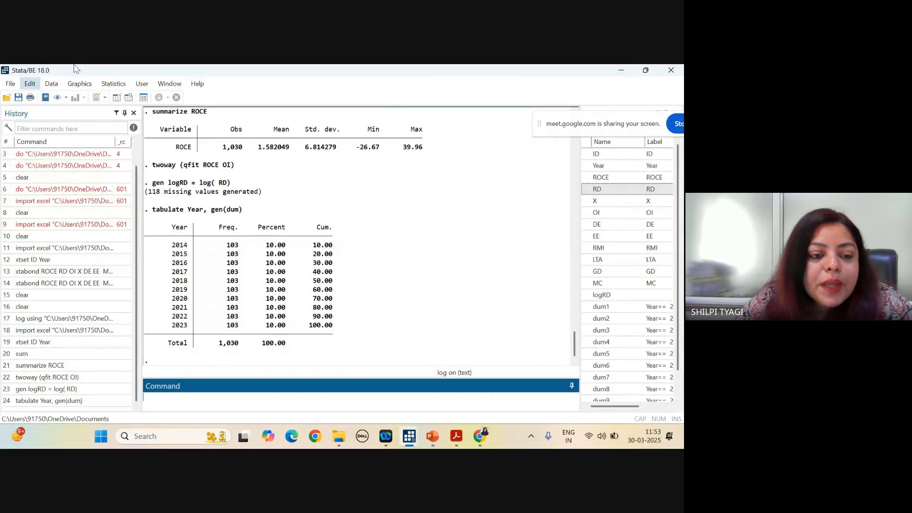
- Review the AB estimator commands in the gmm_application_AB estimator do-file
mouse_move(412, 443)
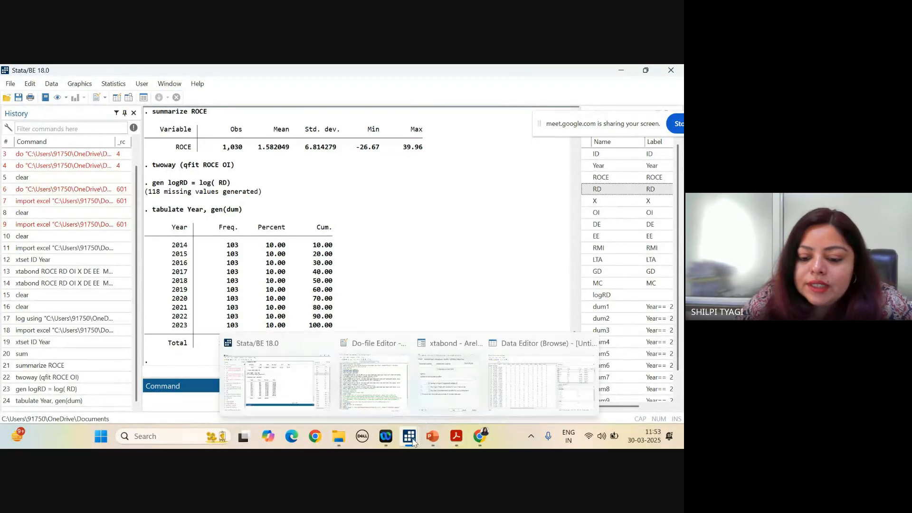
left_click(372, 383)
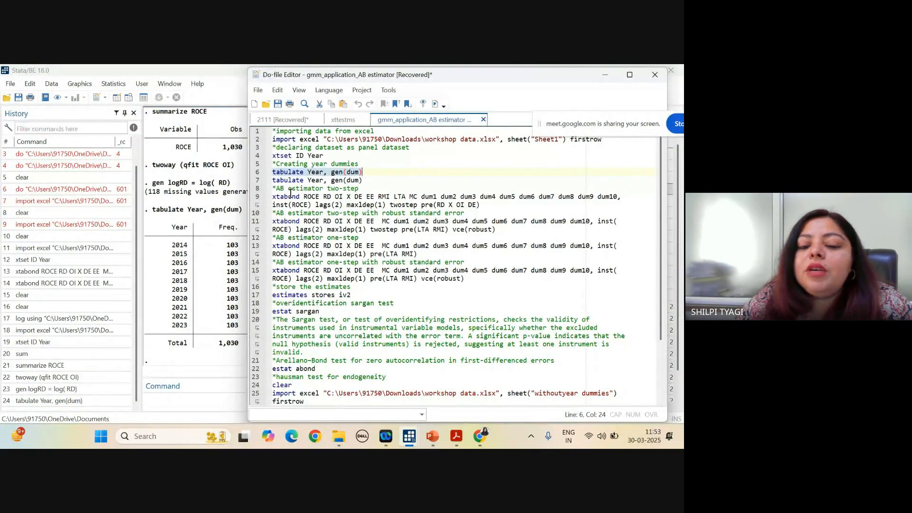
left_click(604, 74)
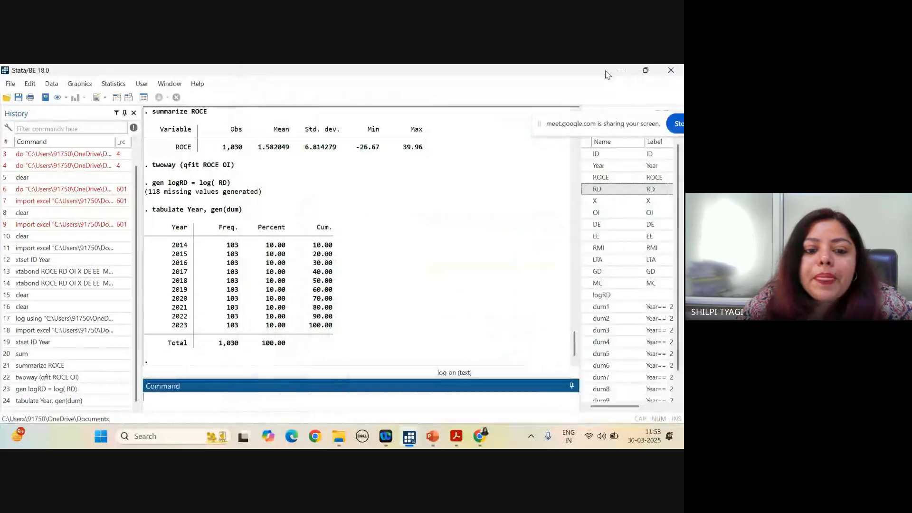
left_click(128, 318)
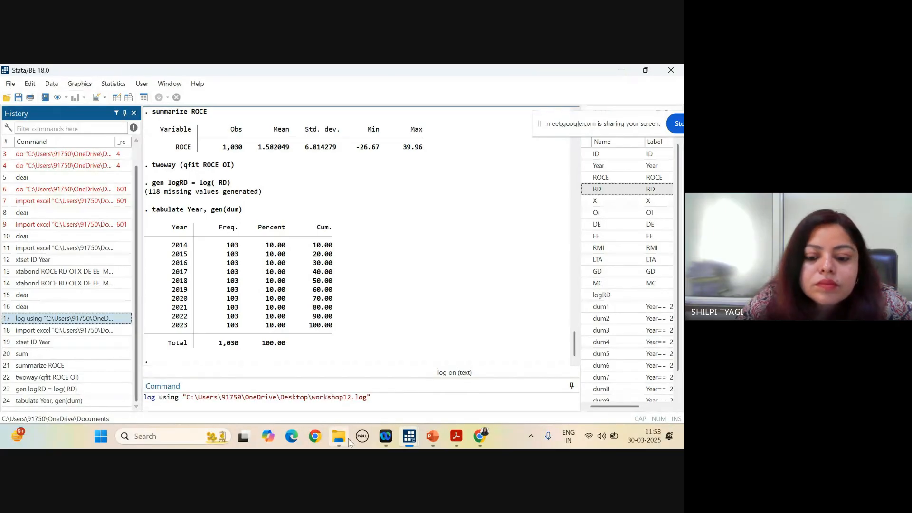
left_click(387, 405)
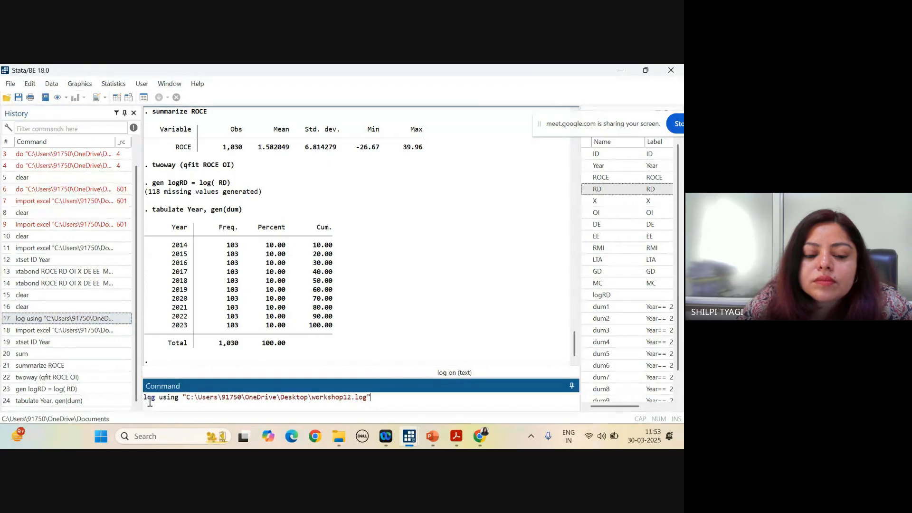
key("BackSpace")
key("BackSpace")
key("BackSpace")
key("BackSpace")
key("BackSpace")
key("BackSpace")
key("BackSpace")
key("BackSpace")
key("BackSpace")
key("BackSpace")
key("BackSpace")
key("BackSpace")
key("BackSpace")
key("BackSpace")
key("BackSpace")
key("BackSpace")
key("BackSpace")
key("BackSpace")
key("BackSpace")
key("BackSpace")
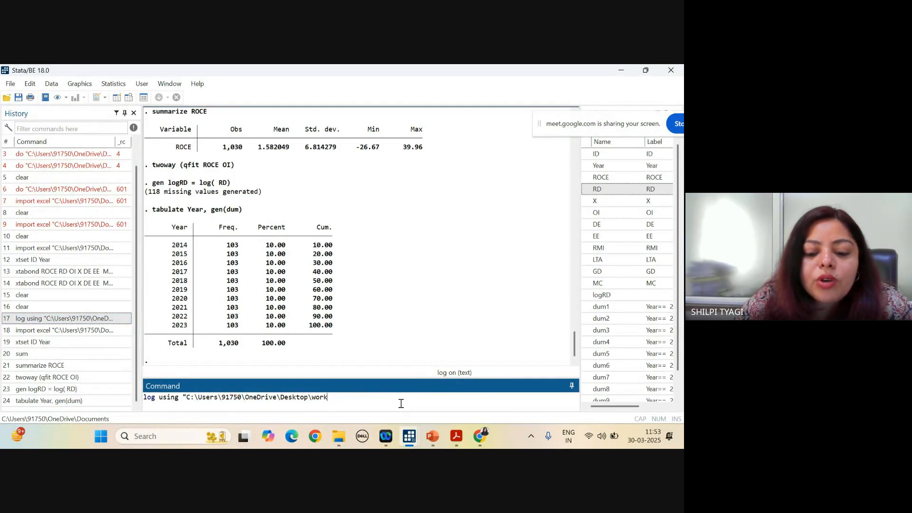
key("BackSpace")
key("BackSpace")
key("BackSpace")
key("BackSpace")
key("BackSpace")
key("BackSpace")
key("BackSpace")
key("BackSpace")
key("BackSpace")
key("BackSpace")
key("BackSpace")
key("BackSpace")
key("BackSpace")
key("BackSpace")
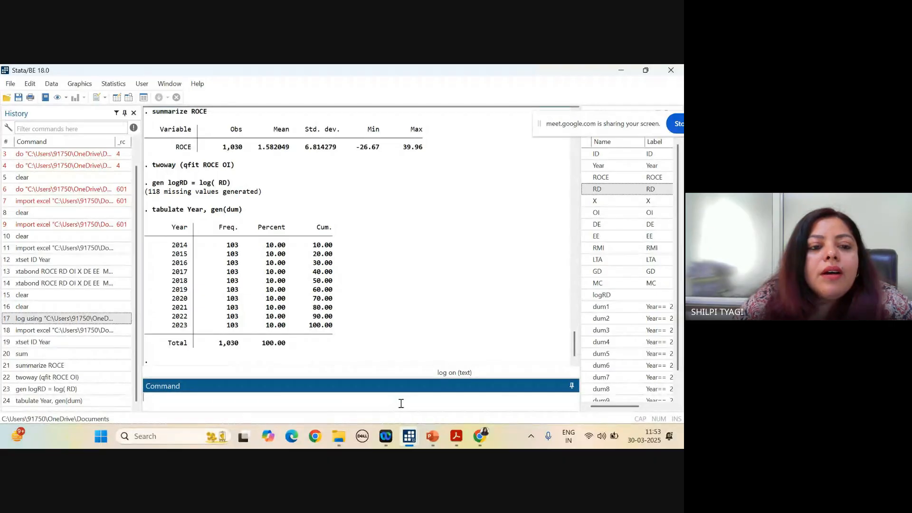
- Bring up the Arellano-Bond estimation dialog for dynamic panel data, with its fields reset
left_click(114, 83)
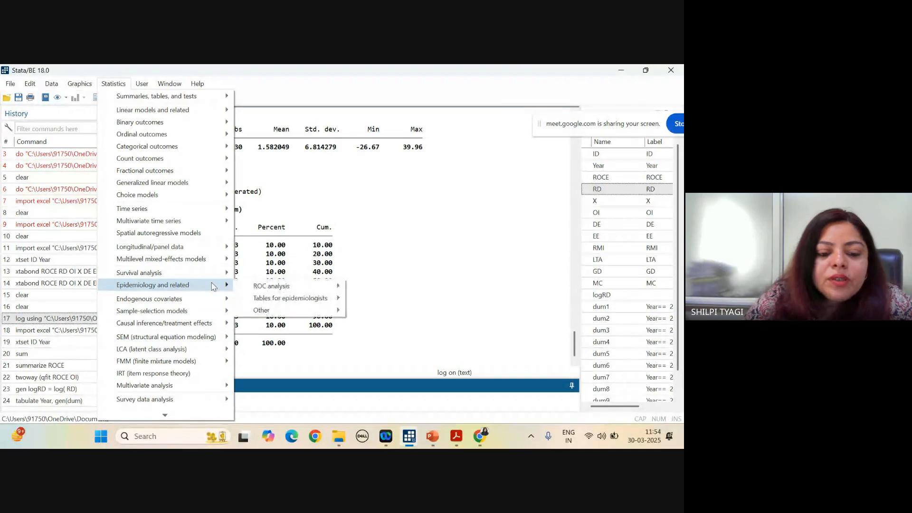
mouse_move(217, 254)
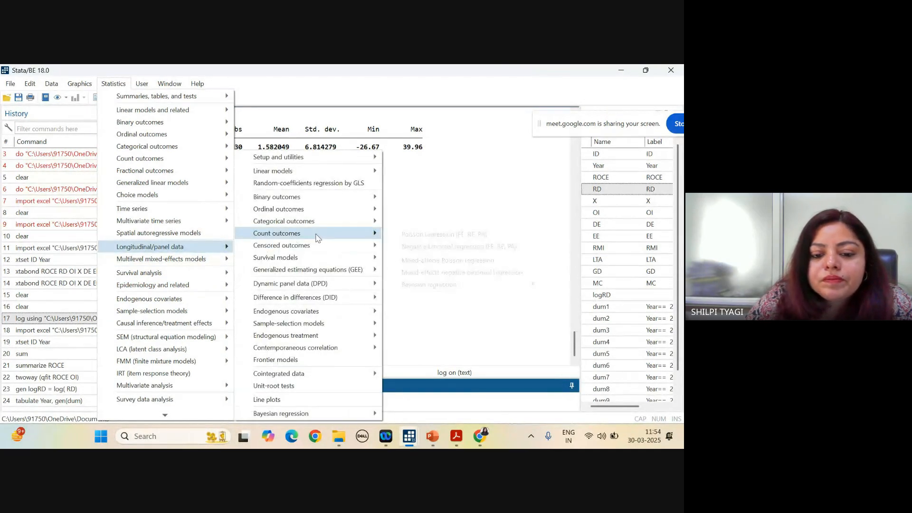
mouse_move(335, 289)
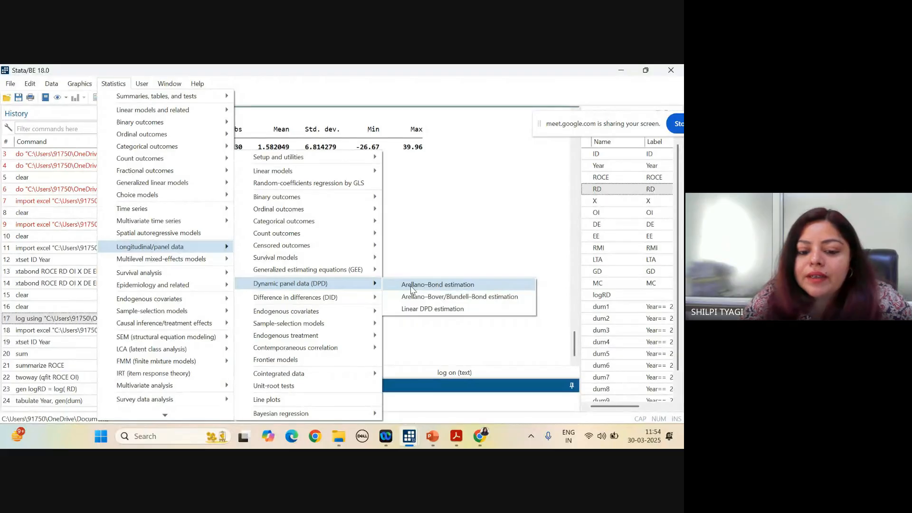
left_click(411, 288)
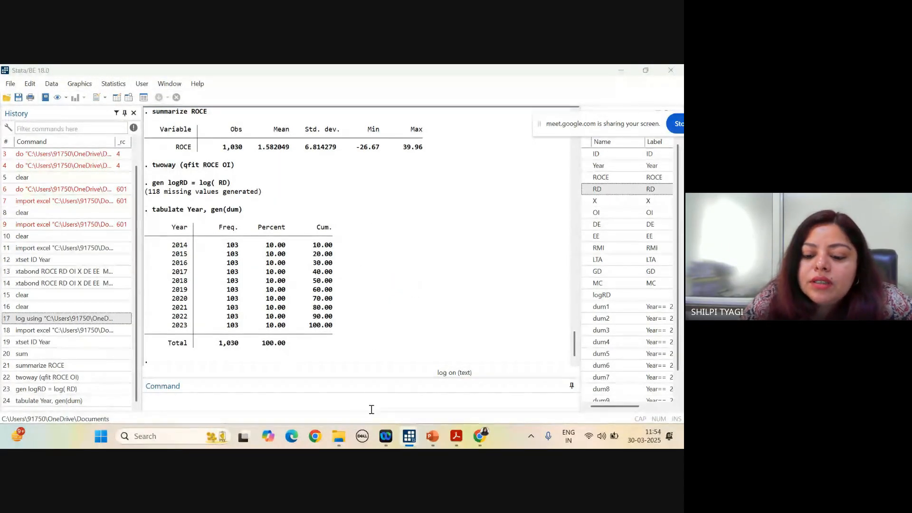
mouse_move(409, 437)
mouse_move(500, 386)
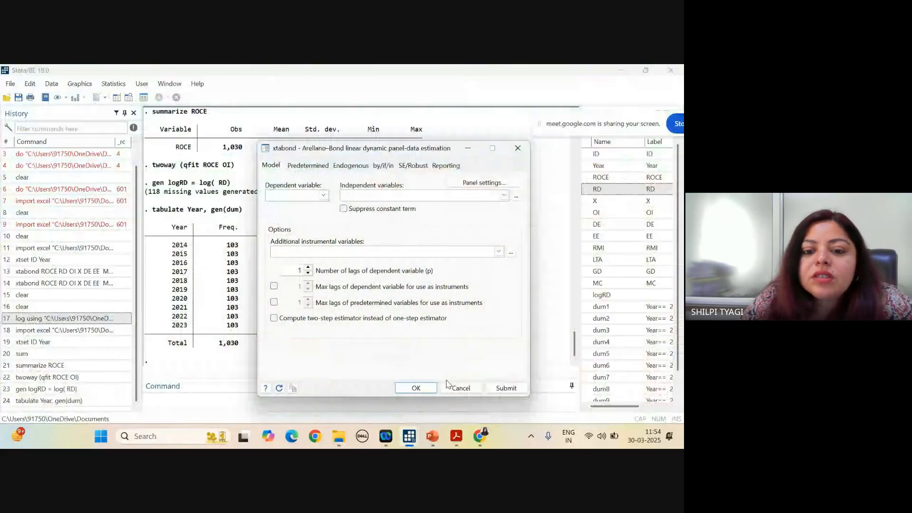
left_click(277, 383)
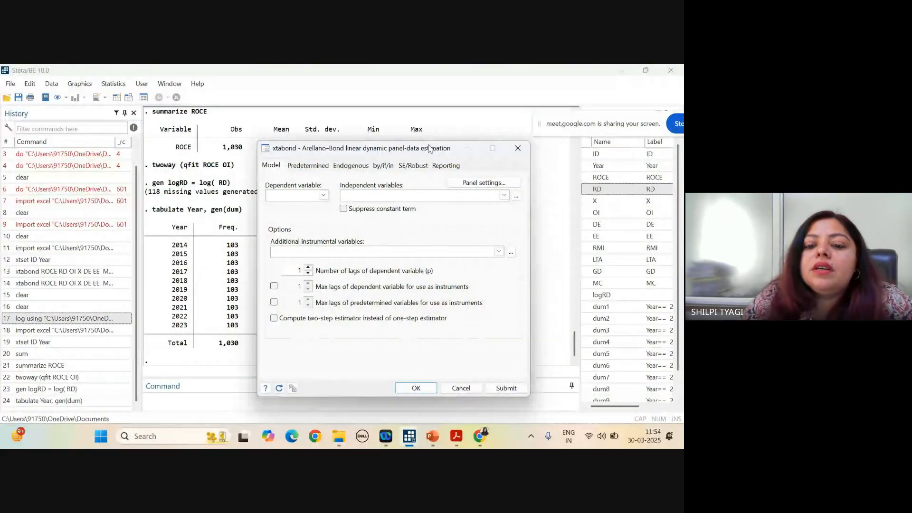
left_click_drag(430, 150, 424, 116)
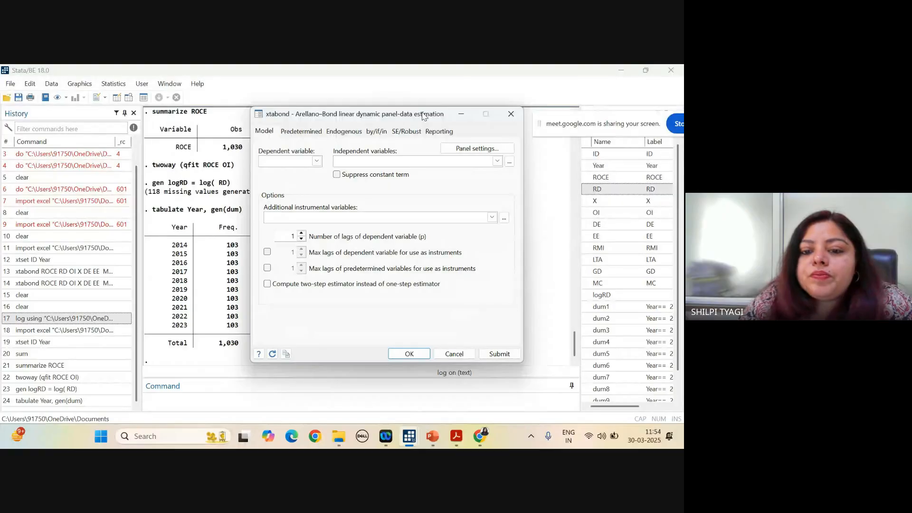
- Set ROCE as the dependent variable and RD, X, OI, DE and EE as the independent variables
left_click(316, 162)
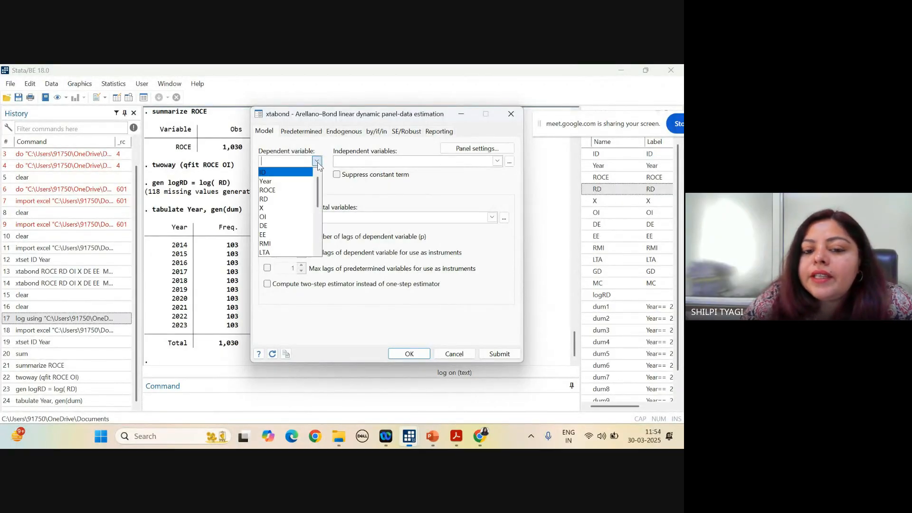
left_click(297, 195)
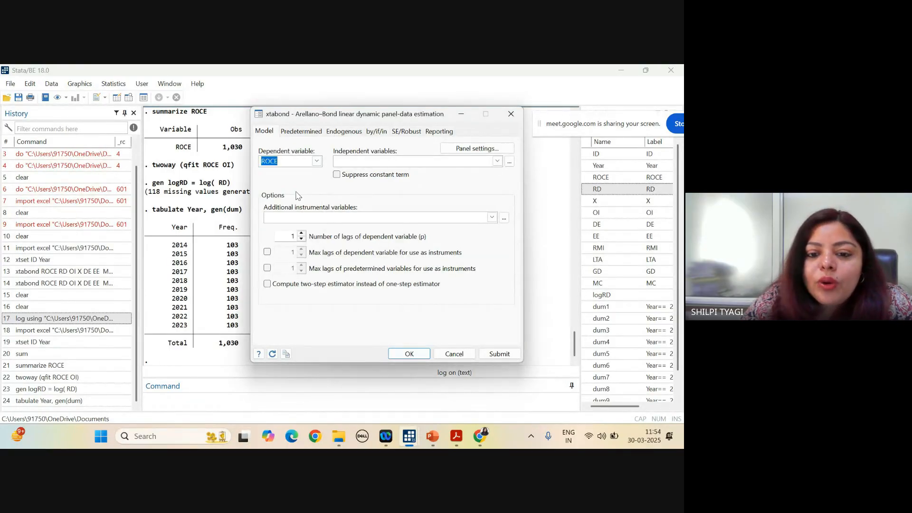
left_click(498, 162)
left_click(469, 199)
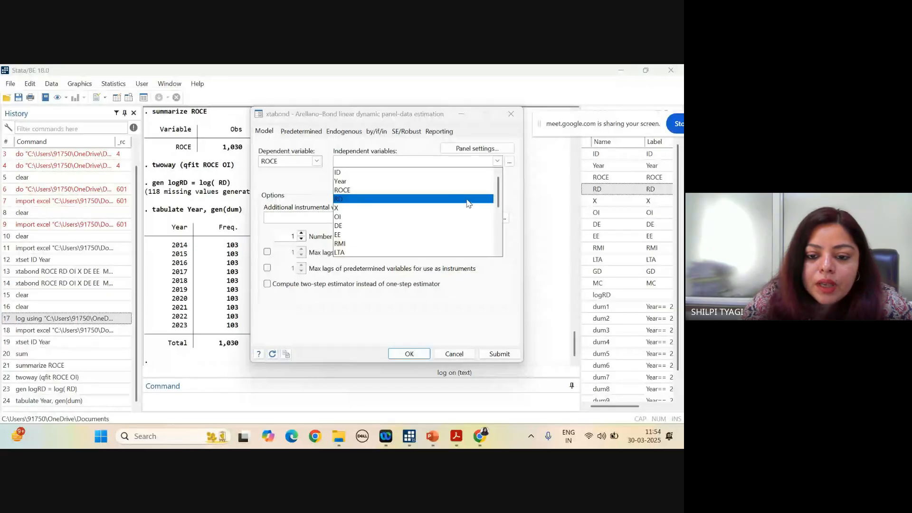
left_click(459, 212)
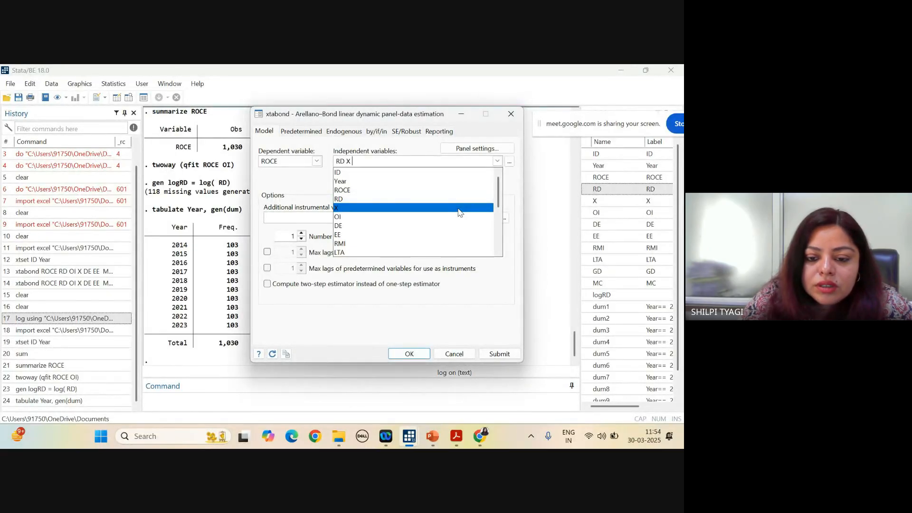
left_click(456, 217)
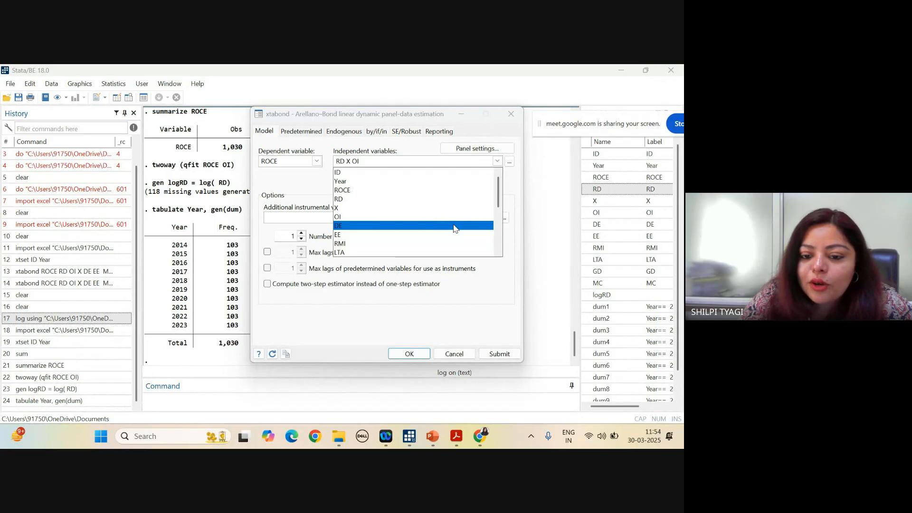
left_click(454, 226)
left_click(454, 236)
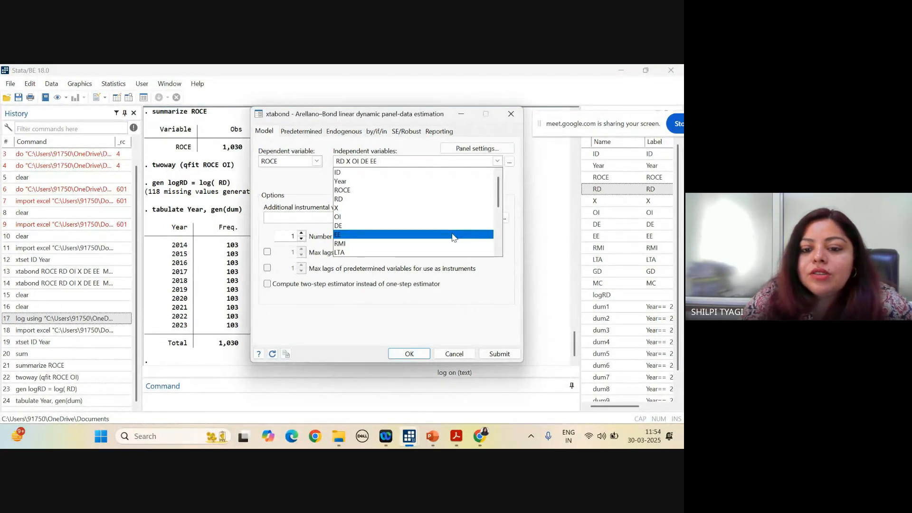
left_click(408, 152)
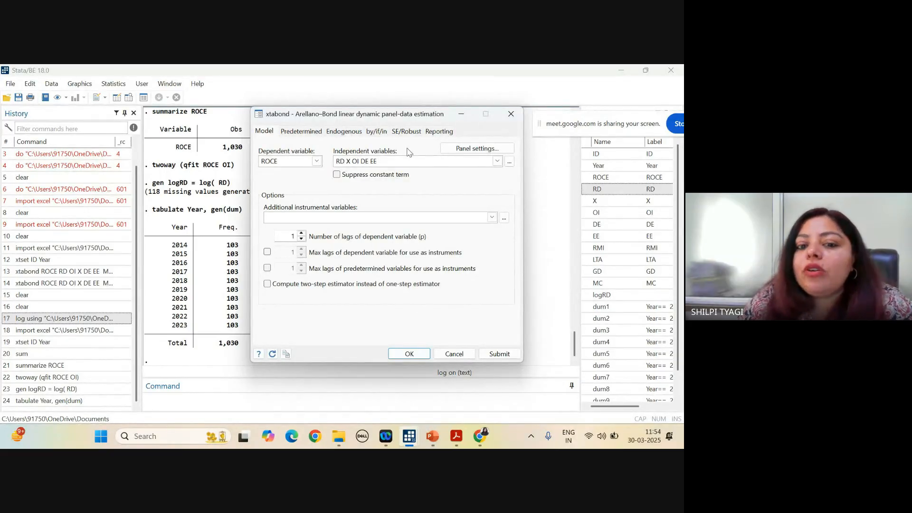
- Set the number of lags of the dependent variable to 3, leaving the additional instrumental variables empty
left_click(301, 234)
left_click(301, 234)
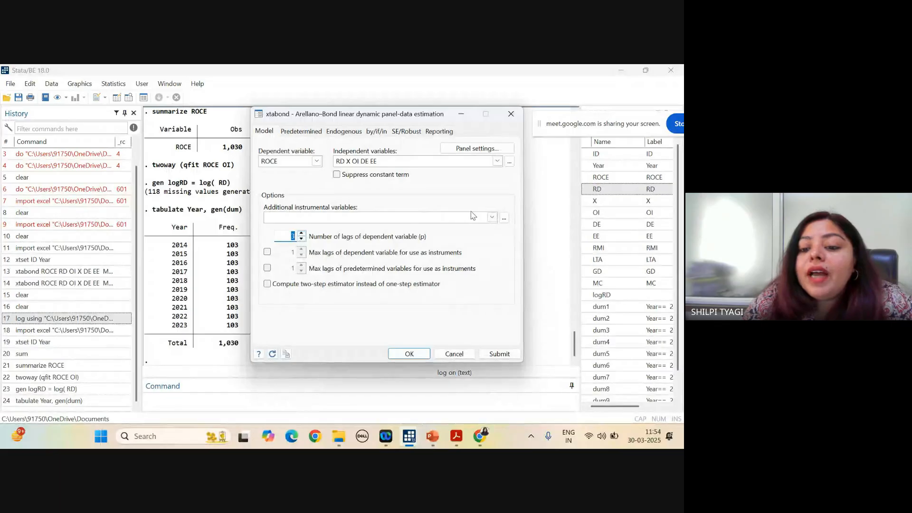
left_click(491, 218)
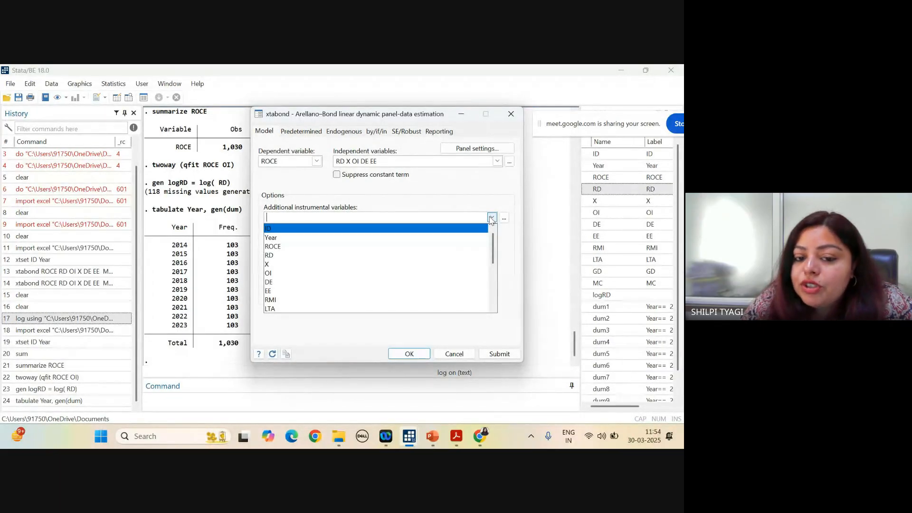
left_click(449, 199)
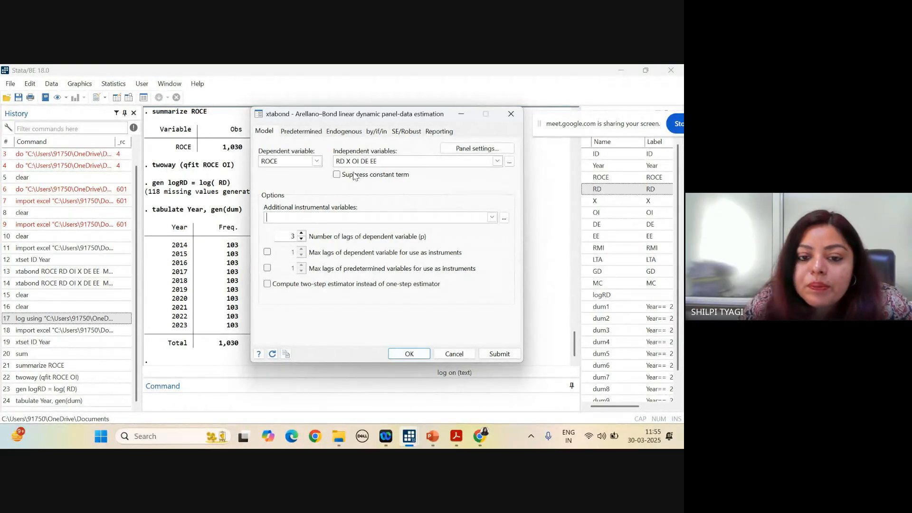
- Enable the first set of predetermined variables and add LTA to it
left_click(313, 133)
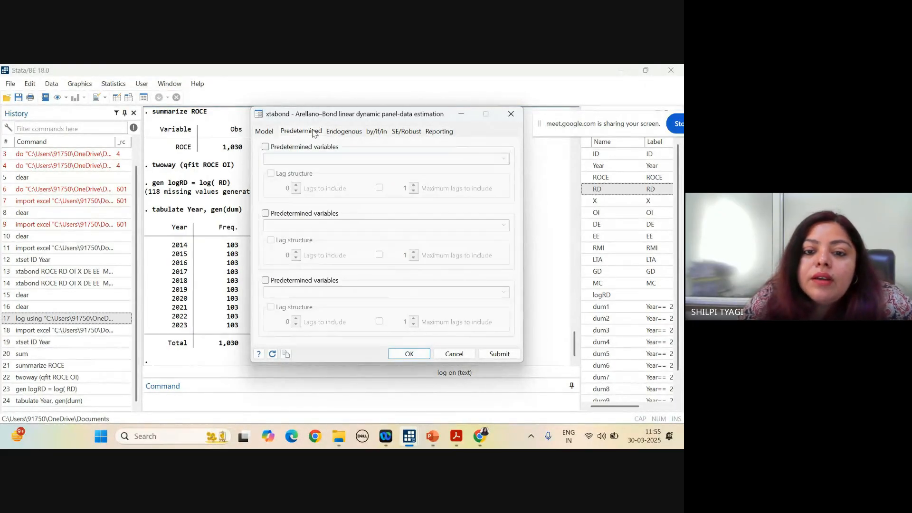
left_click(266, 148)
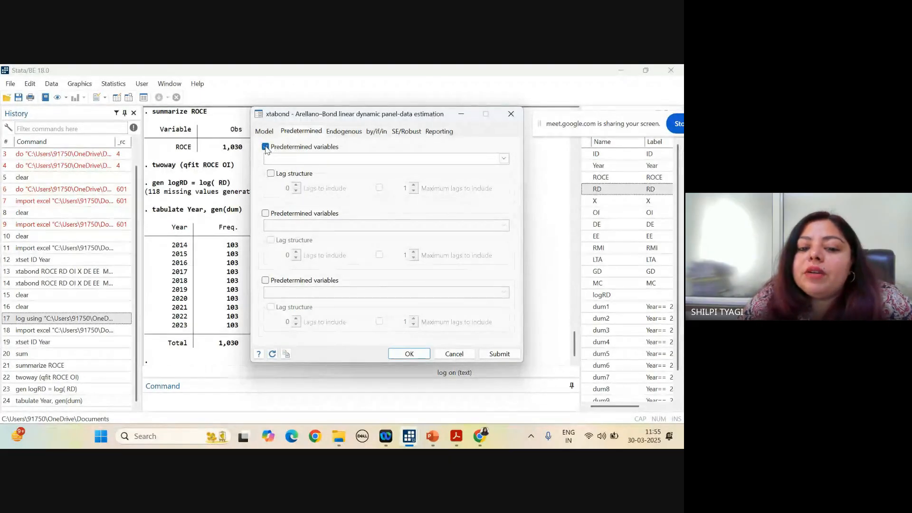
left_click(503, 158)
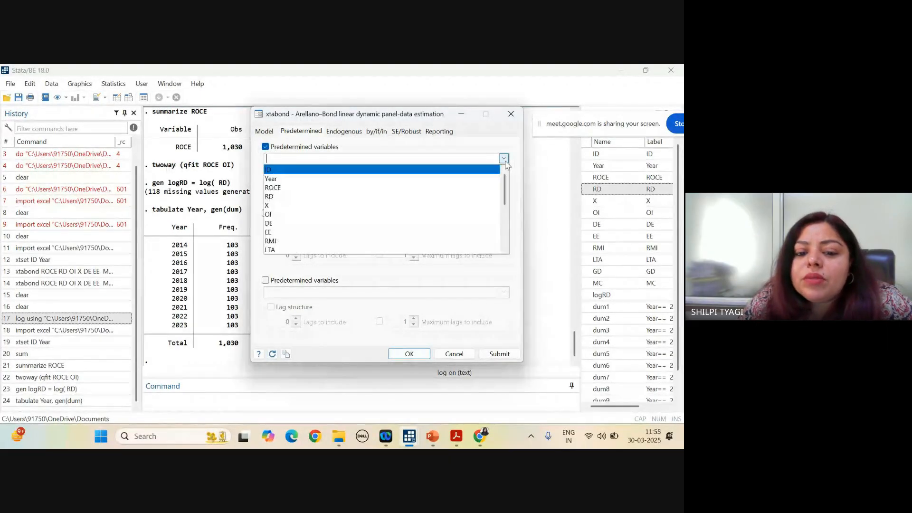
left_click(407, 250)
left_click(372, 157)
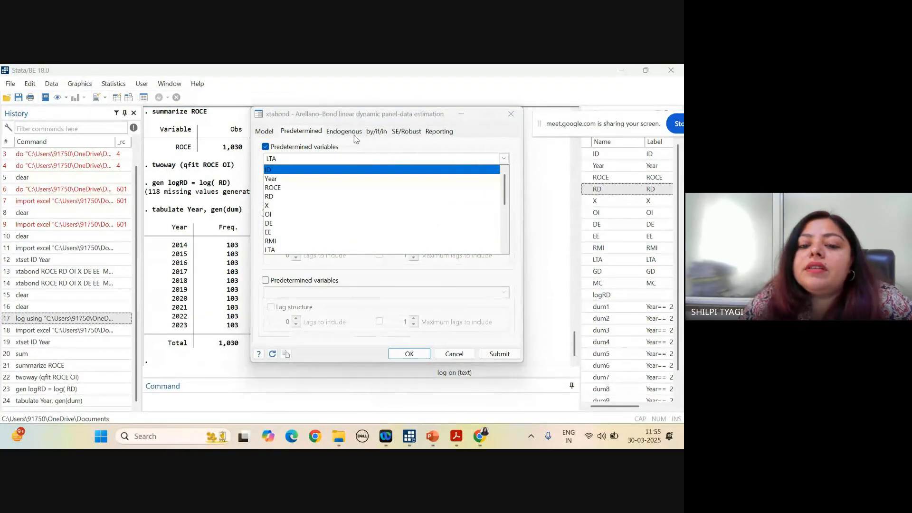
left_click(355, 136)
- Enable the first set of endogenous variables with ROCE and DE, including 2 lags and a maximum of 1 lag
left_click(342, 132)
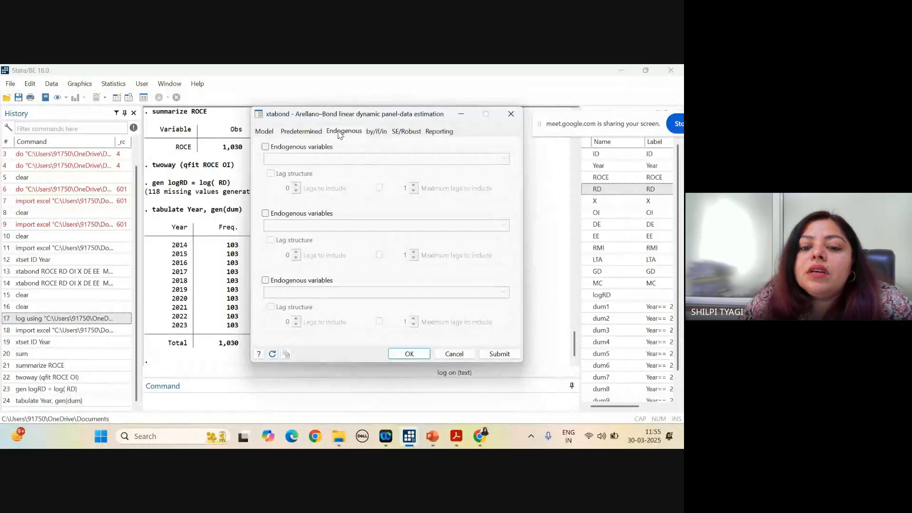
left_click(266, 147)
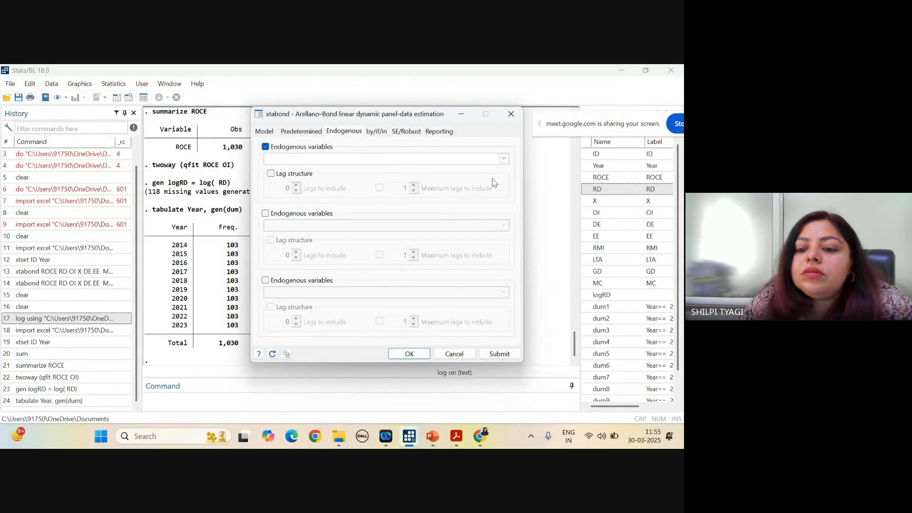
left_click(504, 159)
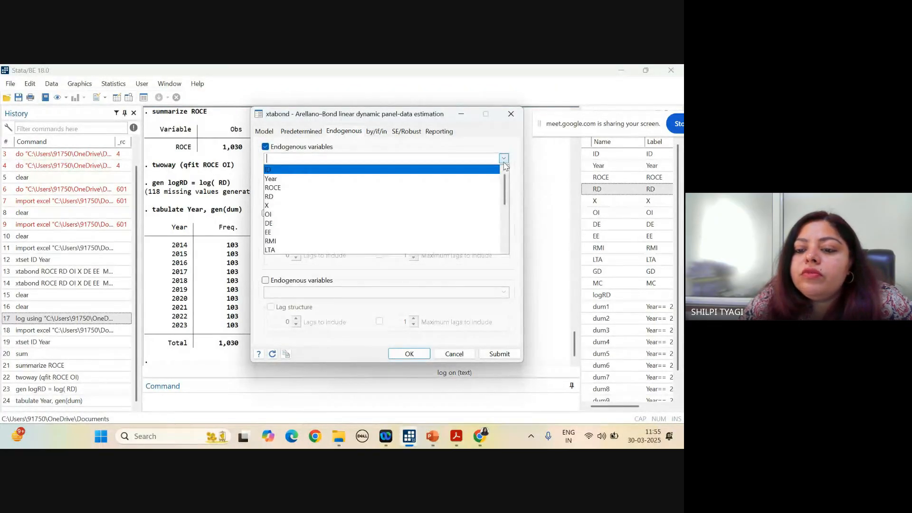
left_click(486, 188)
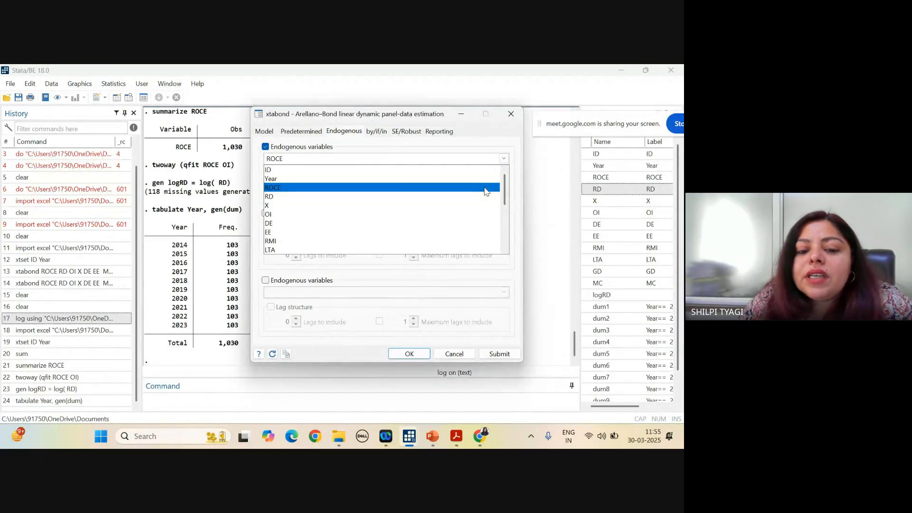
left_click(481, 142)
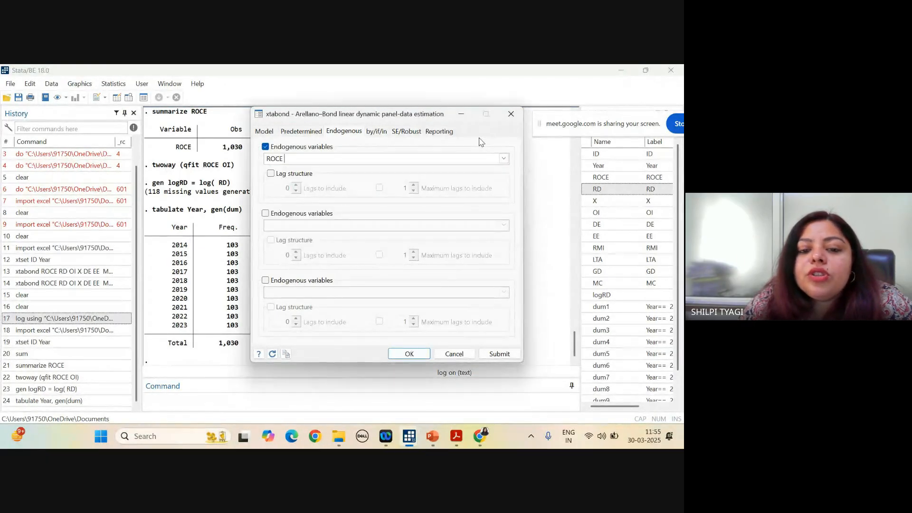
left_click(271, 174)
left_click(296, 185)
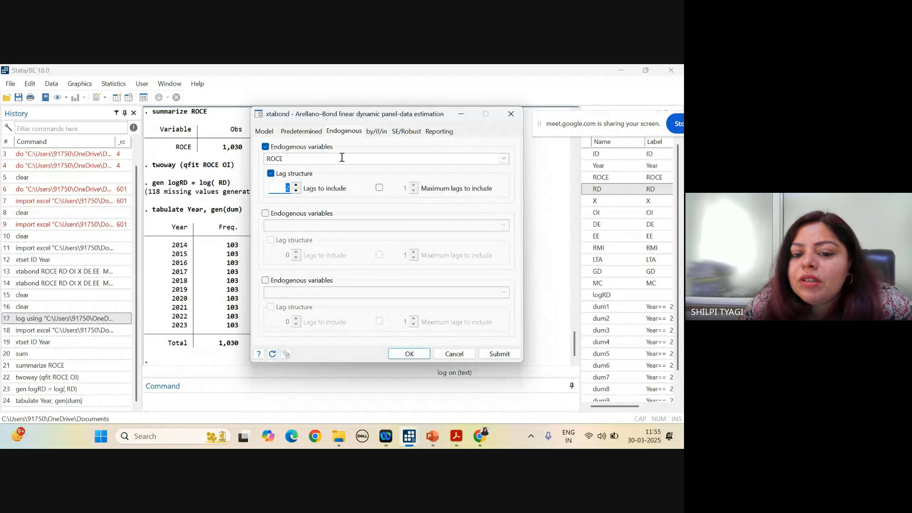
left_click(503, 159)
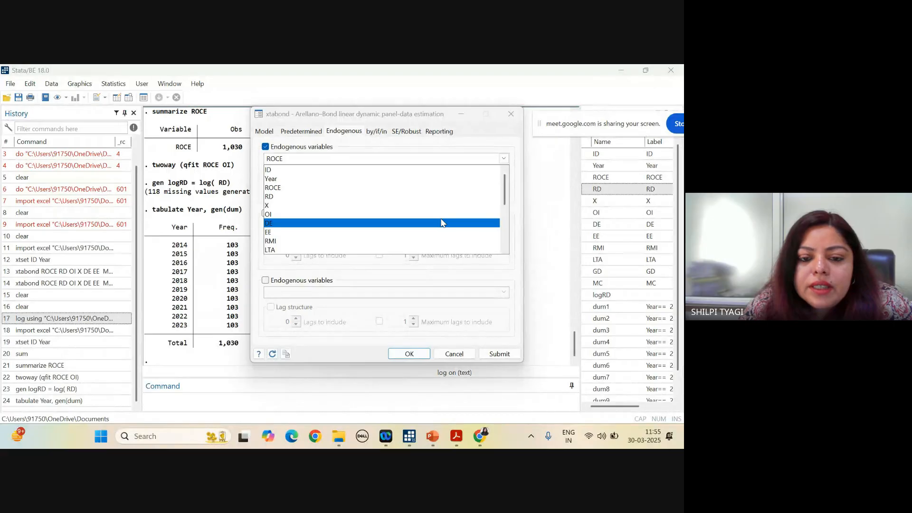
left_click(442, 223)
left_click(496, 143)
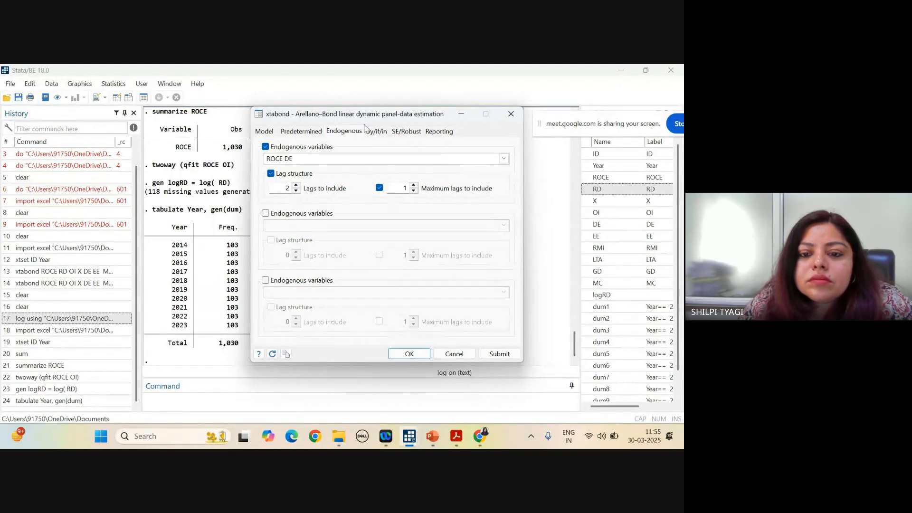
- Try the GMM and Robust standard error types, and return to Default standard errors
left_click(378, 131)
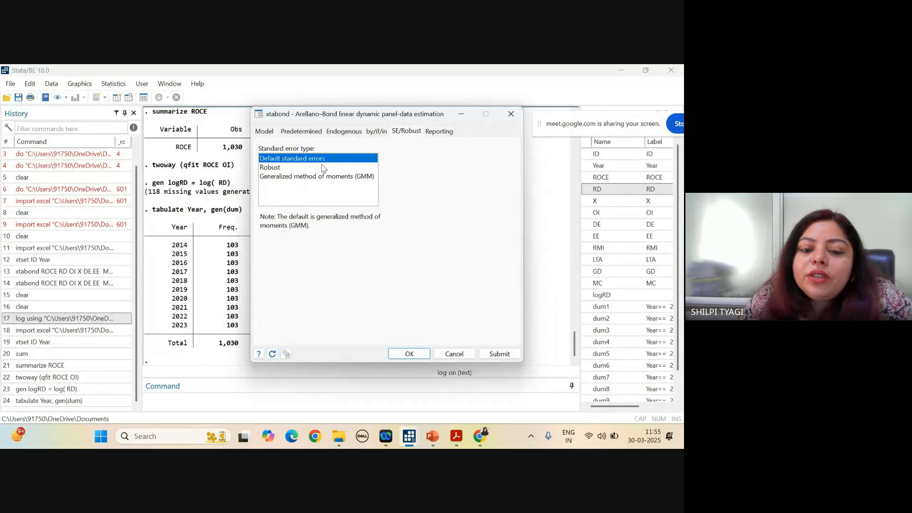
left_click(292, 176)
left_click(270, 169)
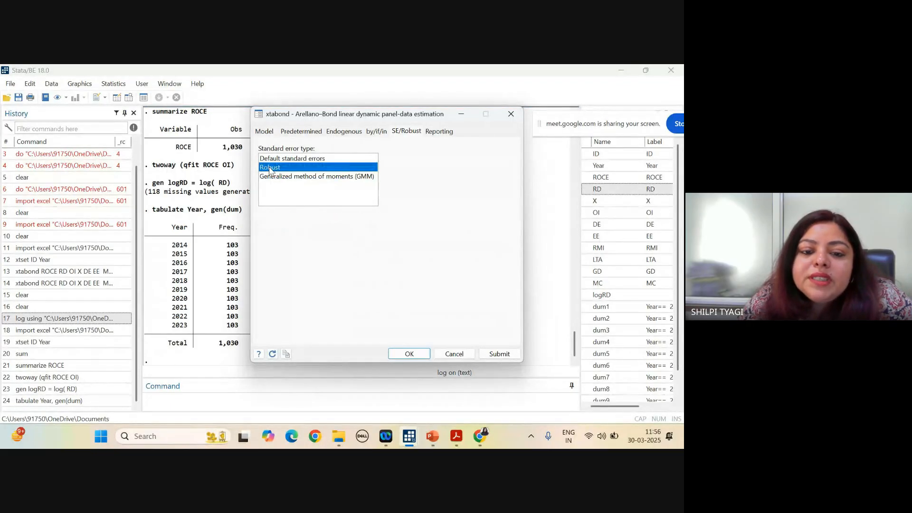
left_click(298, 161)
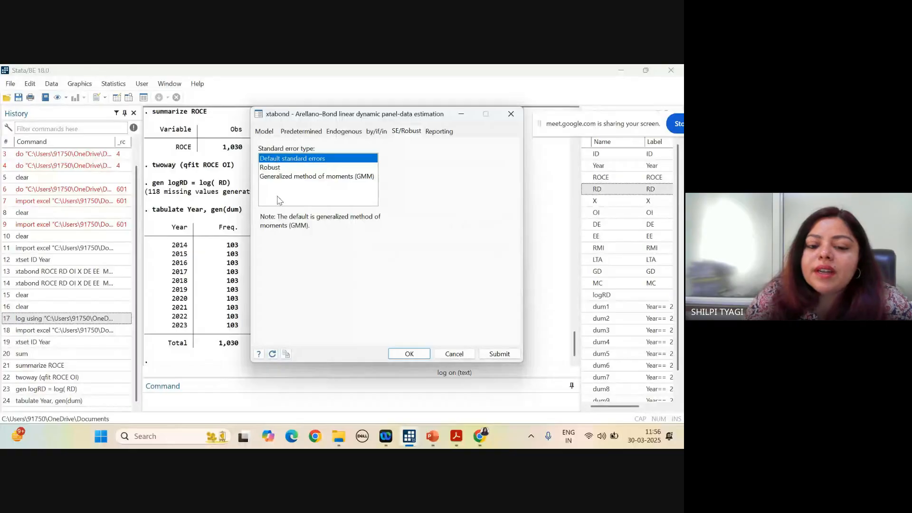
- Set the maximum order for AR tests to 2 at the 95 confidence level, and run the xtabond estimation
left_click(437, 133)
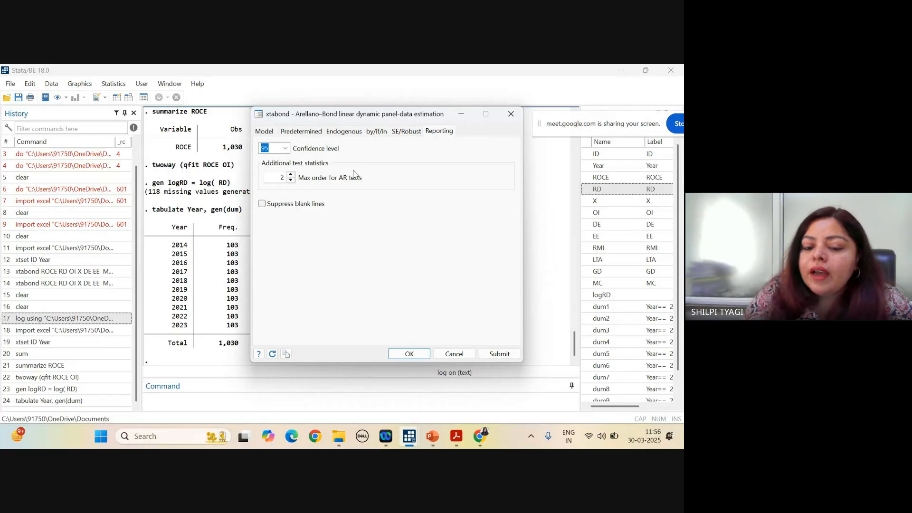
left_click(291, 180)
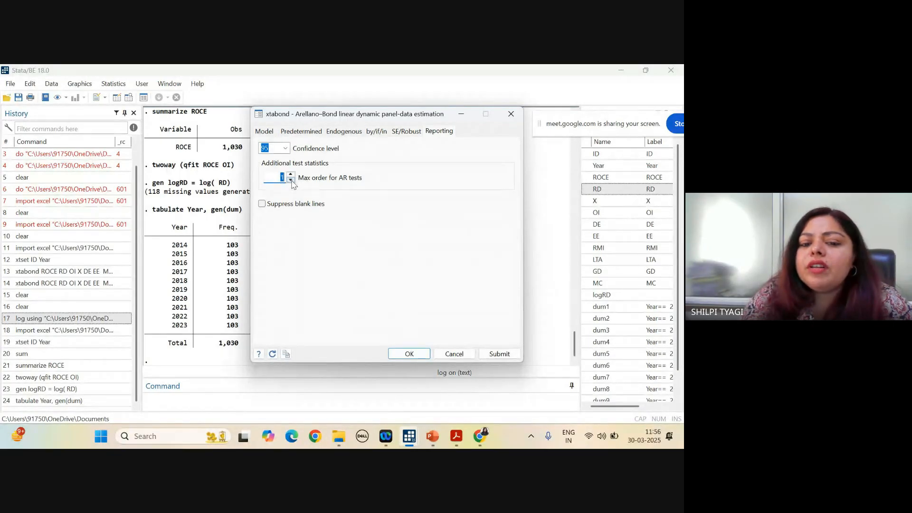
left_click(291, 174)
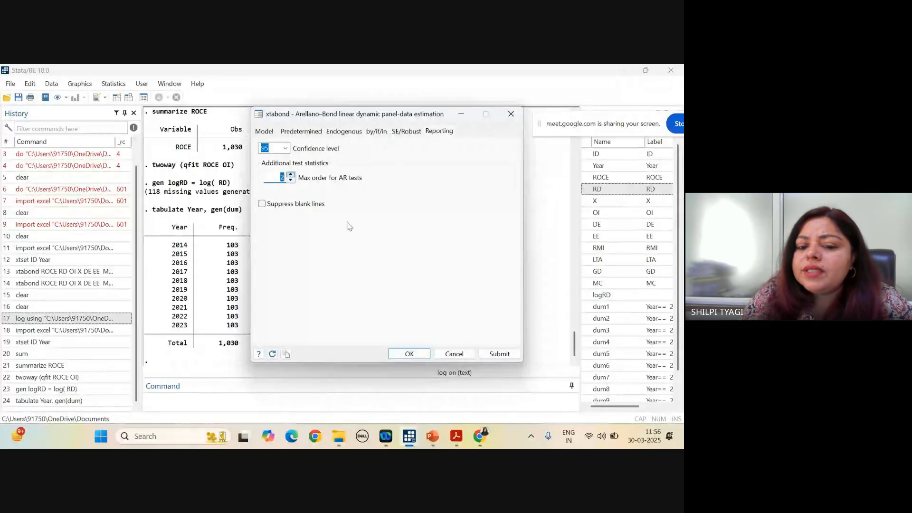
left_click(420, 360)
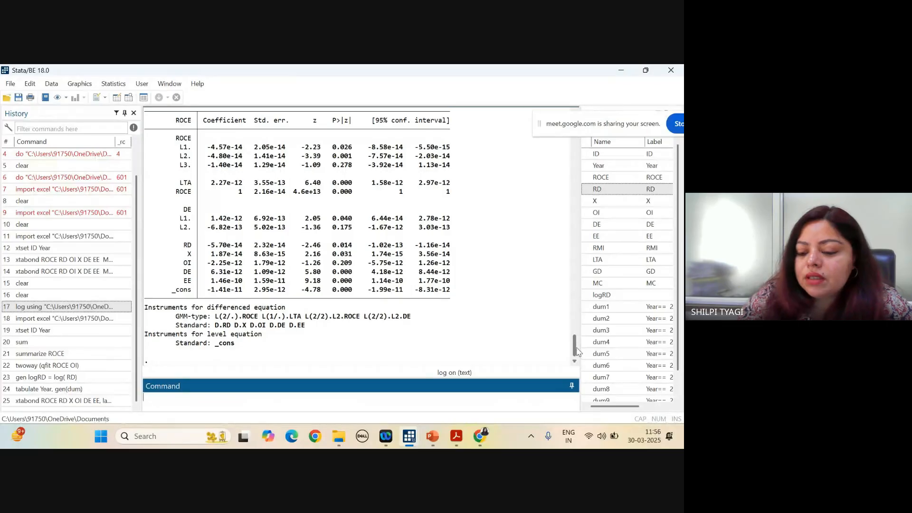
left_click_drag(577, 352, 576, 344)
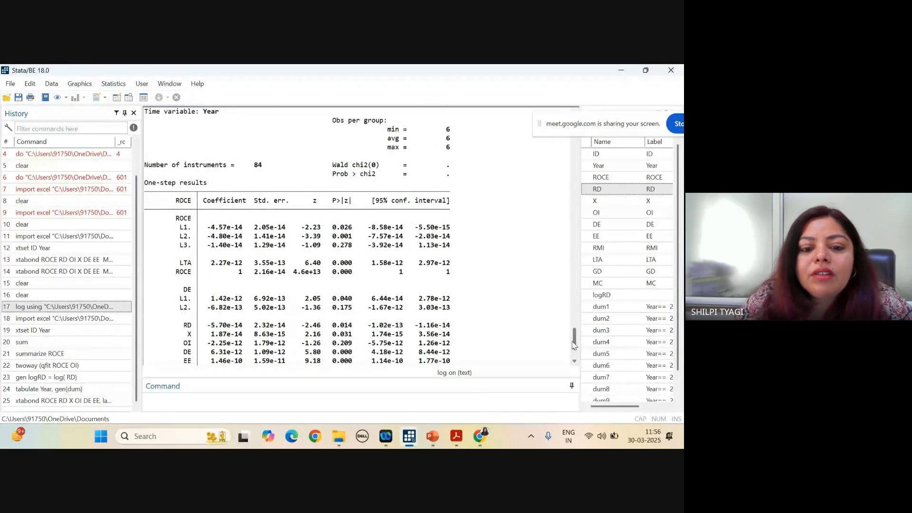
- Check the Google Meet call window and return to the estimation results in Stata
mouse_move(479, 436)
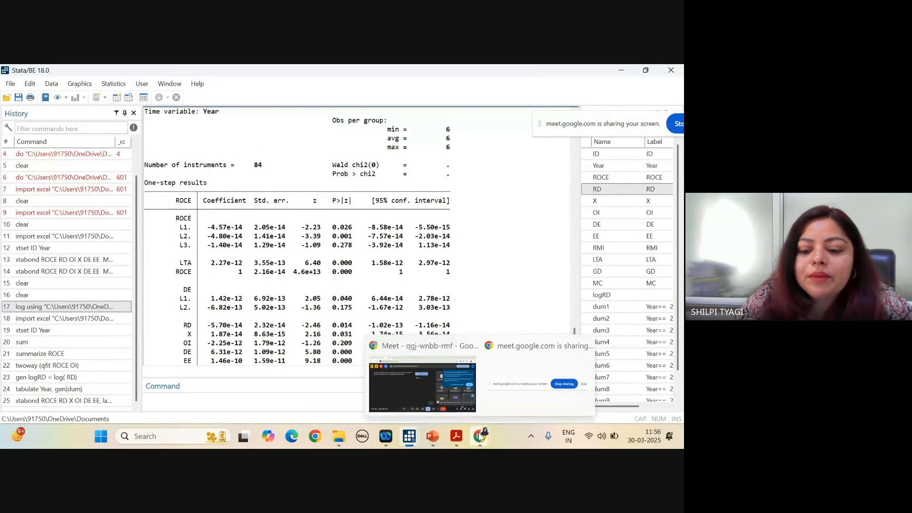
left_click(403, 390)
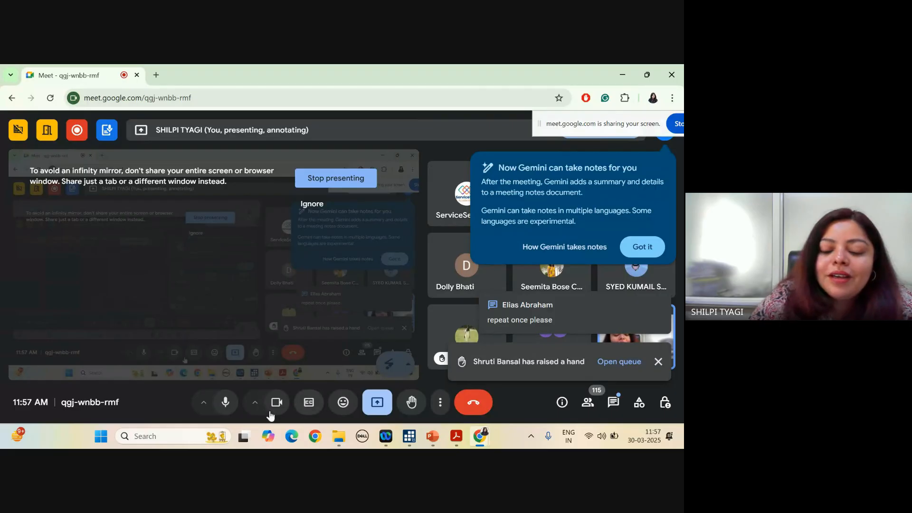
mouse_move(437, 436)
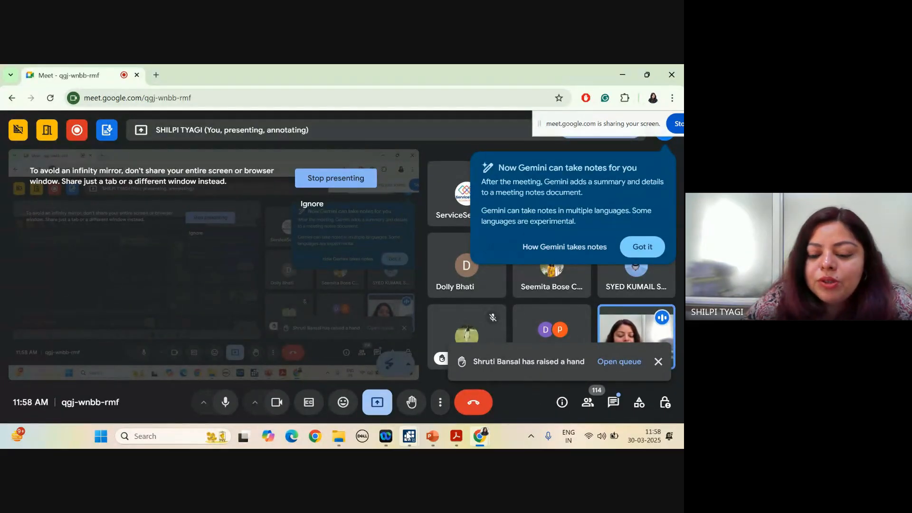
mouse_move(408, 436)
left_click(357, 398)
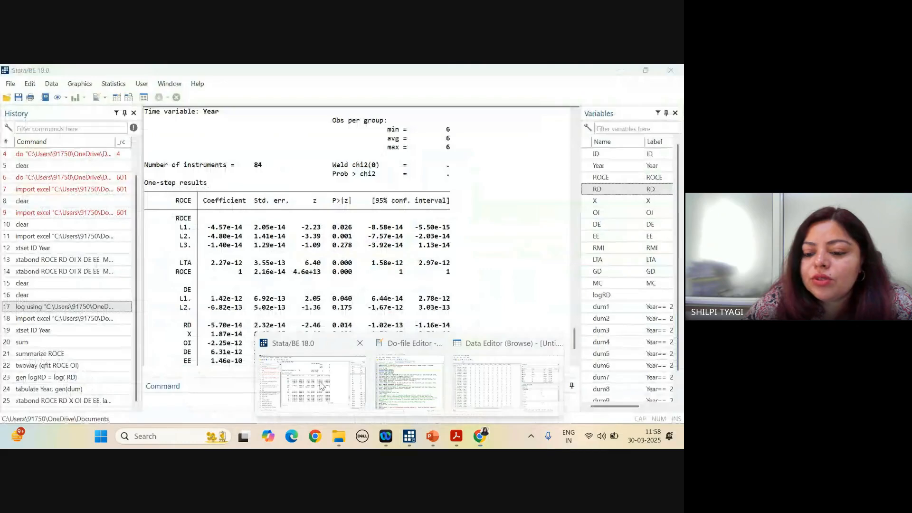
mouse_move(479, 437)
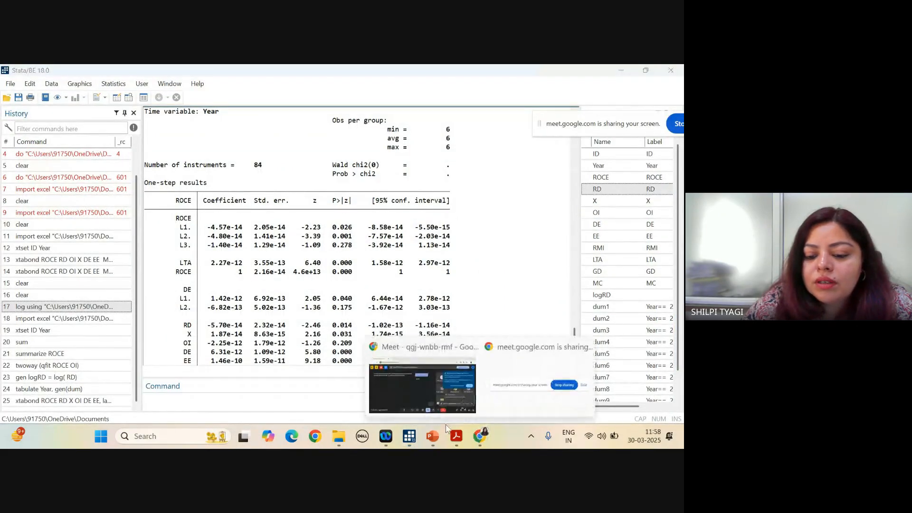
- Check the chat messages in the Google Meet call, dismiss the raised-hand notification, and return to the Stata results window
left_click(396, 399)
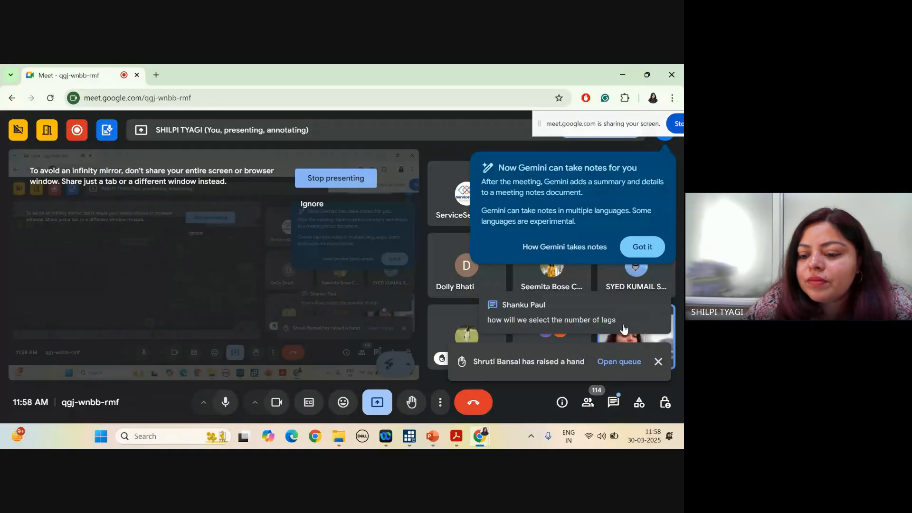
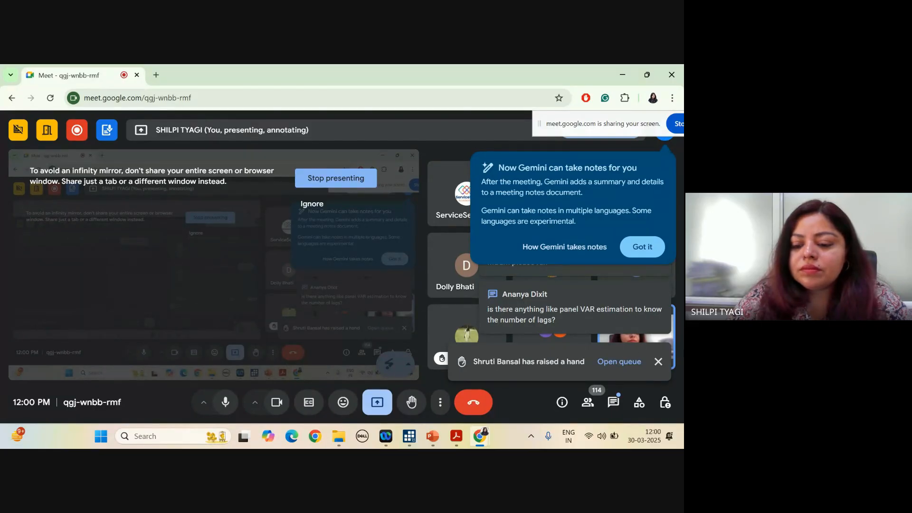
left_click(658, 361)
mouse_move(409, 436)
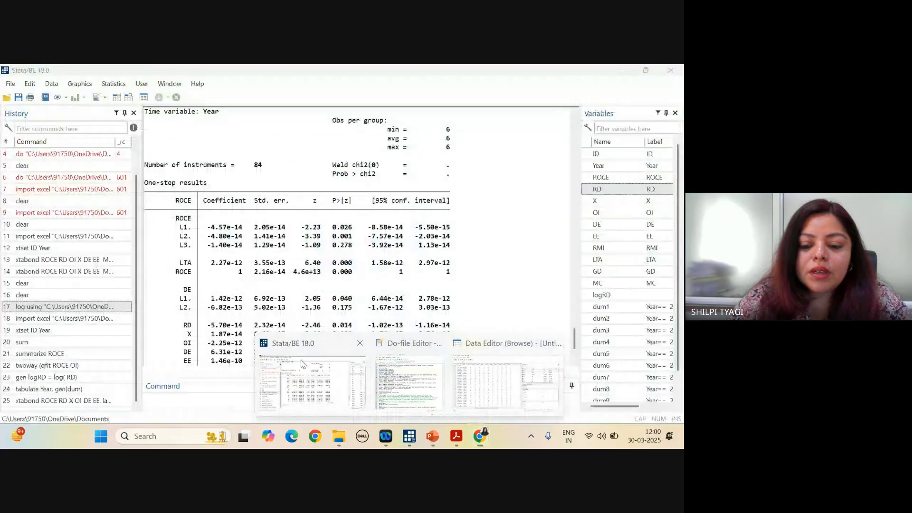
left_click(301, 364)
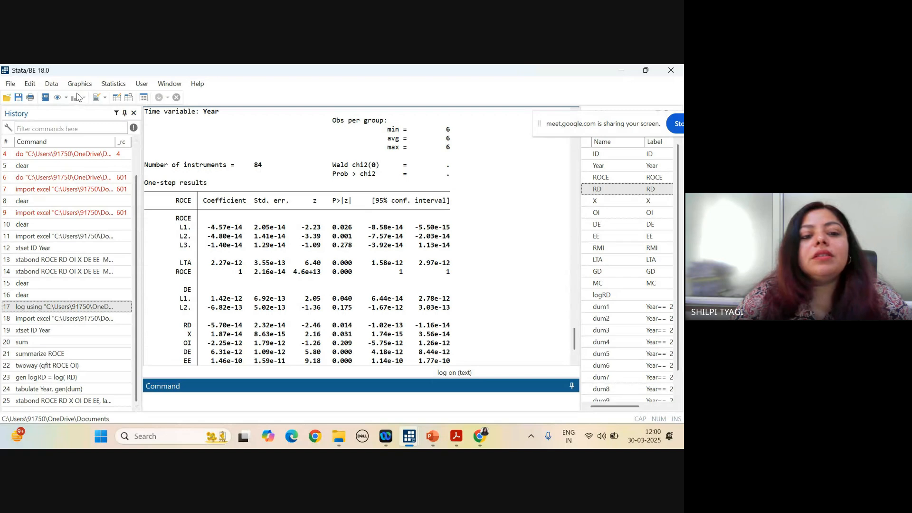
- Reopen the Arellano-Bond estimation settings for dynamic panel data and review the predetermined variables before returning to the model specification
left_click(114, 84)
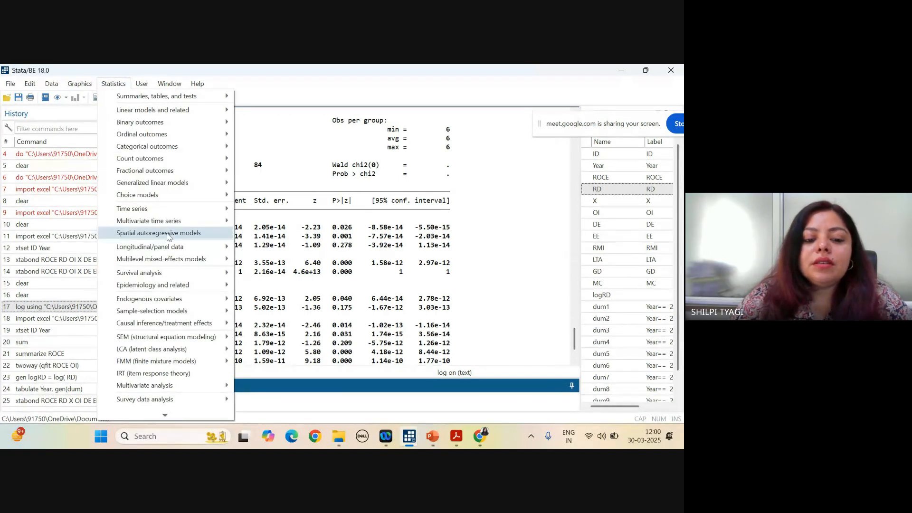
mouse_move(200, 246)
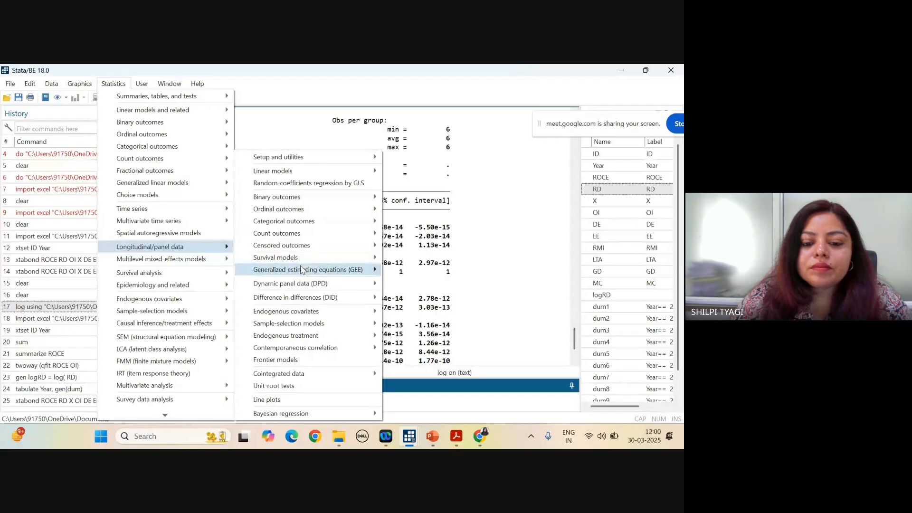
mouse_move(306, 284)
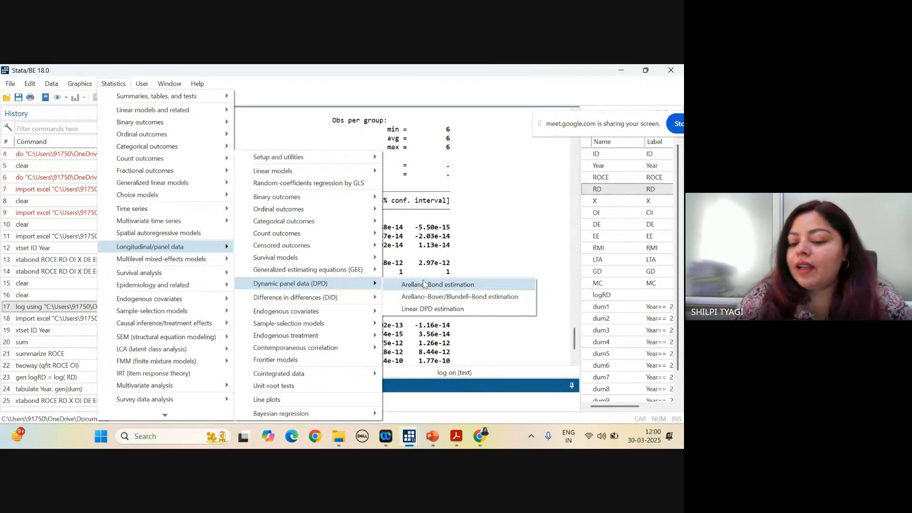
left_click(424, 284)
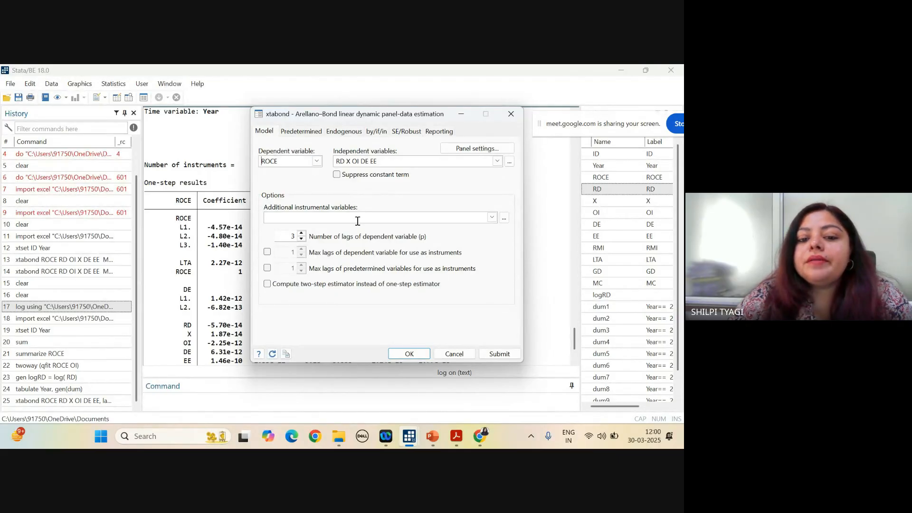
left_click(310, 129)
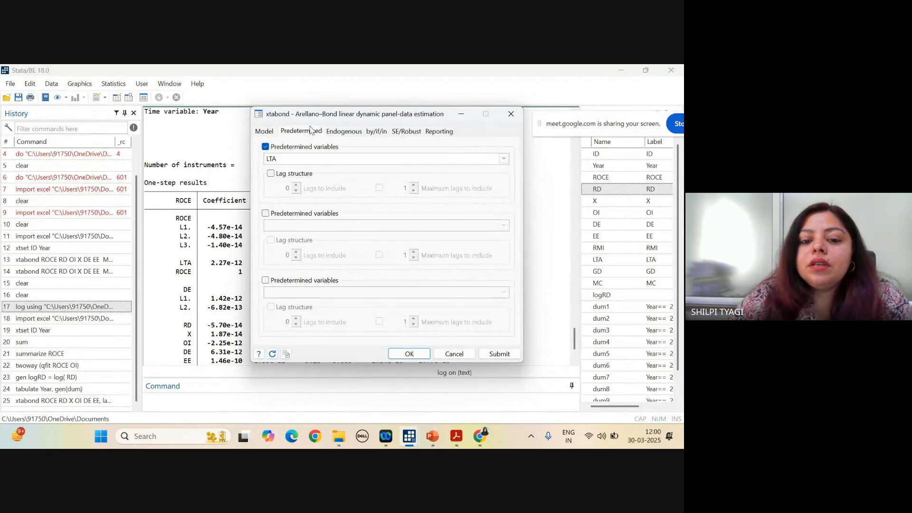
left_click(270, 133)
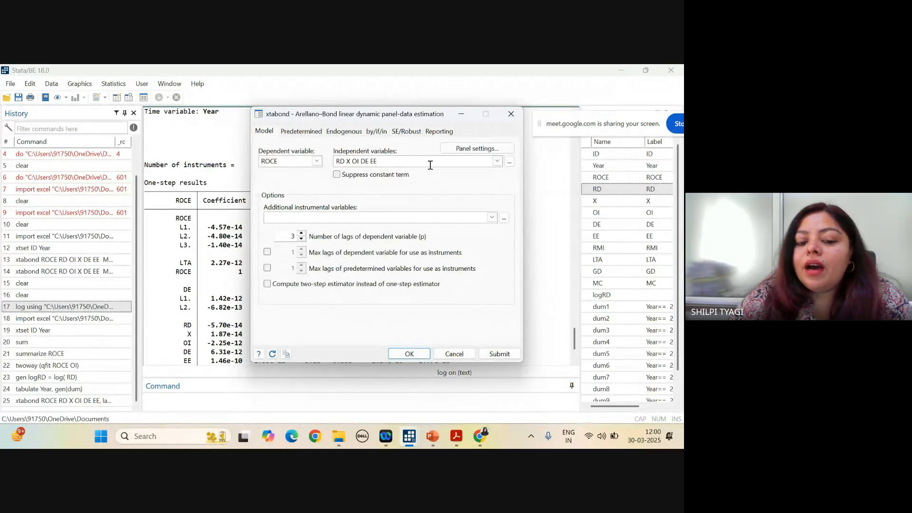
left_click(498, 161)
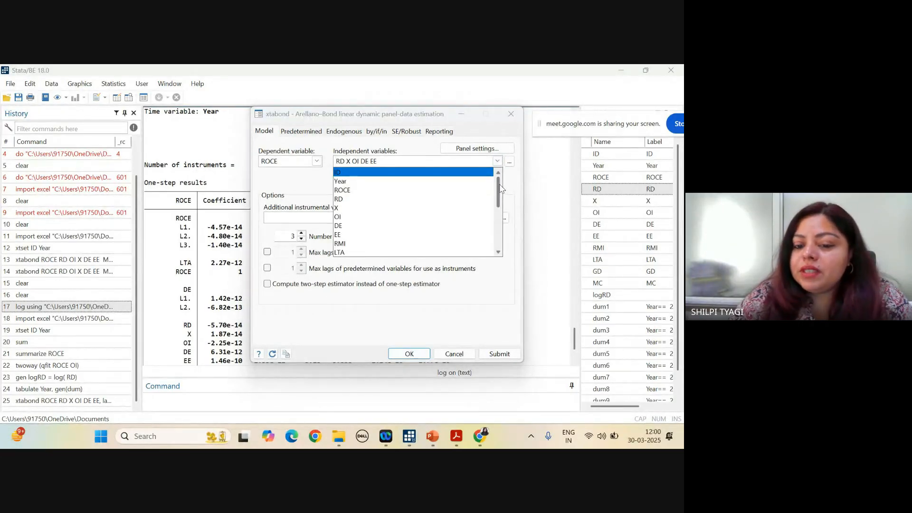
scroll(500, 187, "down", 4)
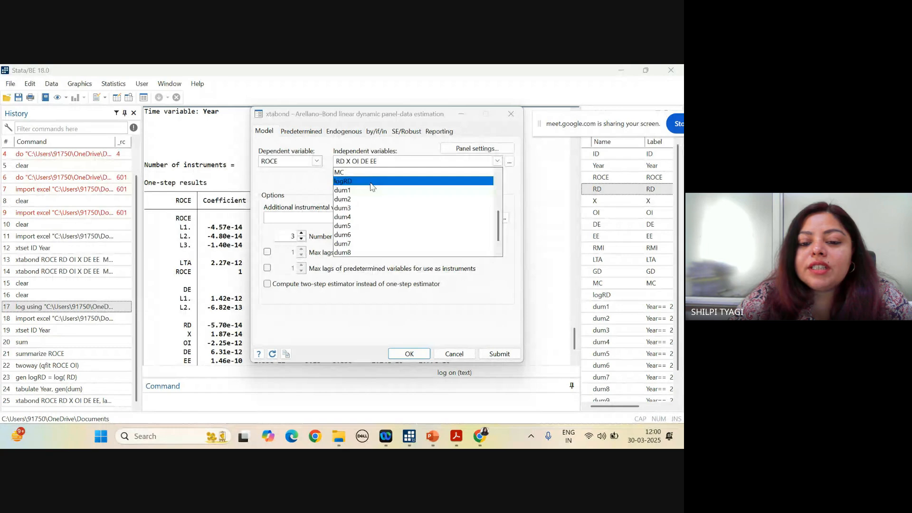
double_click(371, 199)
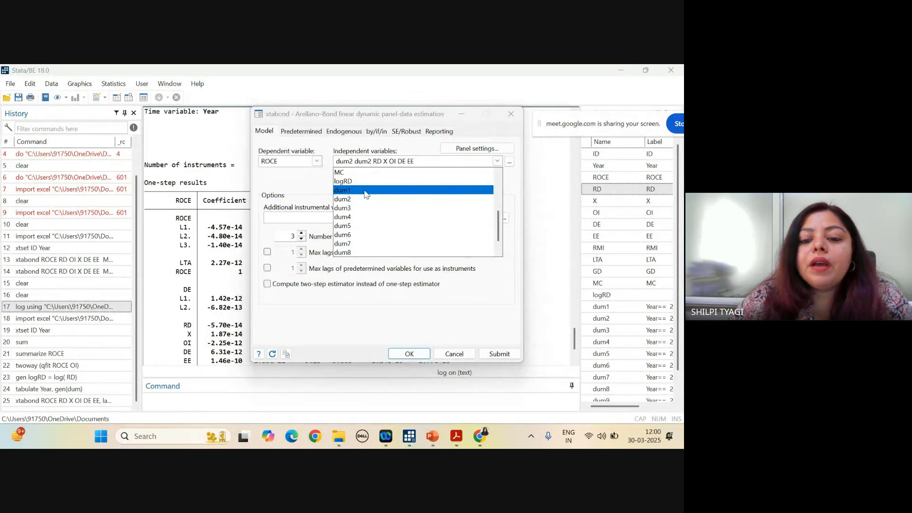
left_click(374, 161)
left_click_drag(341, 161, 372, 161)
key("BackSpace")
key("BackSpace")
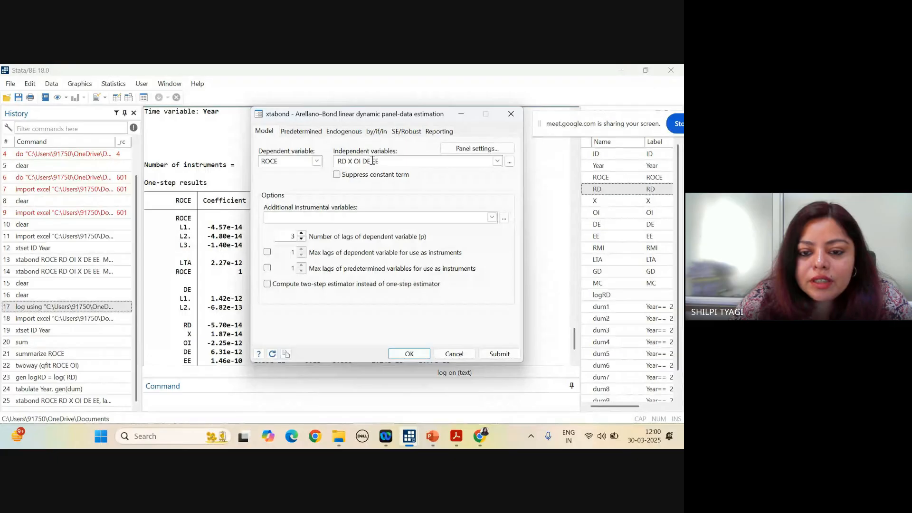
- Add the year dummies dum1 through dum10 to the independent variables after RD X OI DE EE
left_click(497, 161)
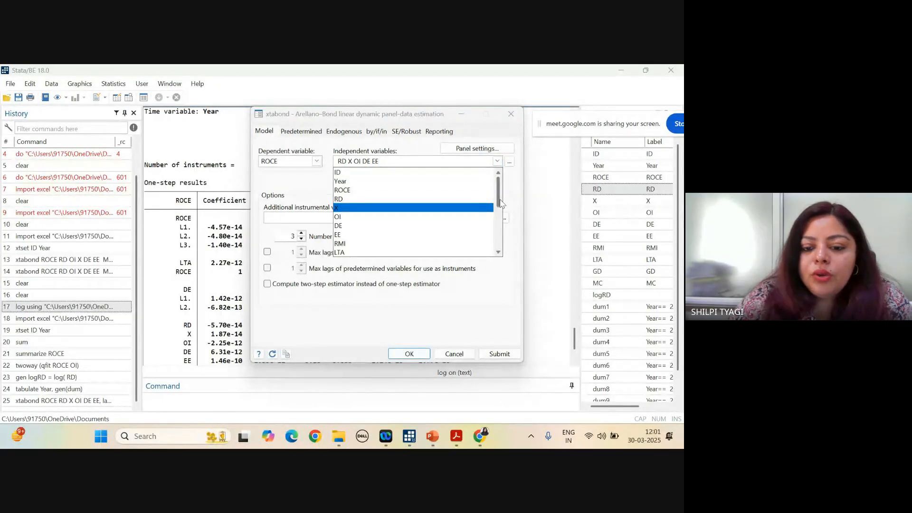
left_click(497, 212)
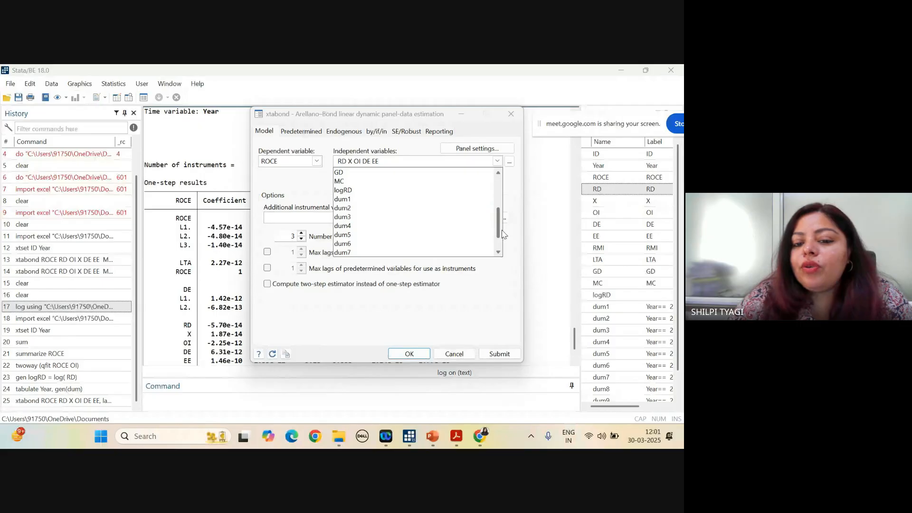
left_click(360, 202)
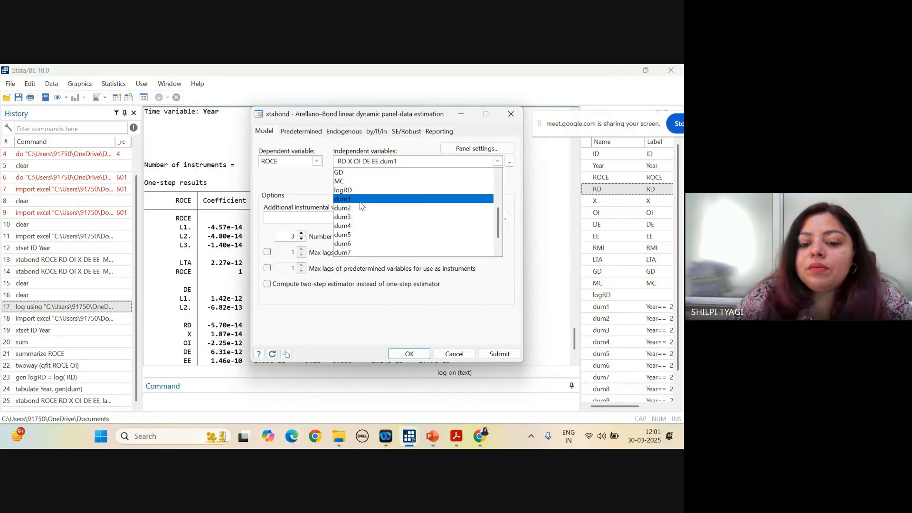
left_click(358, 208)
left_click(358, 216)
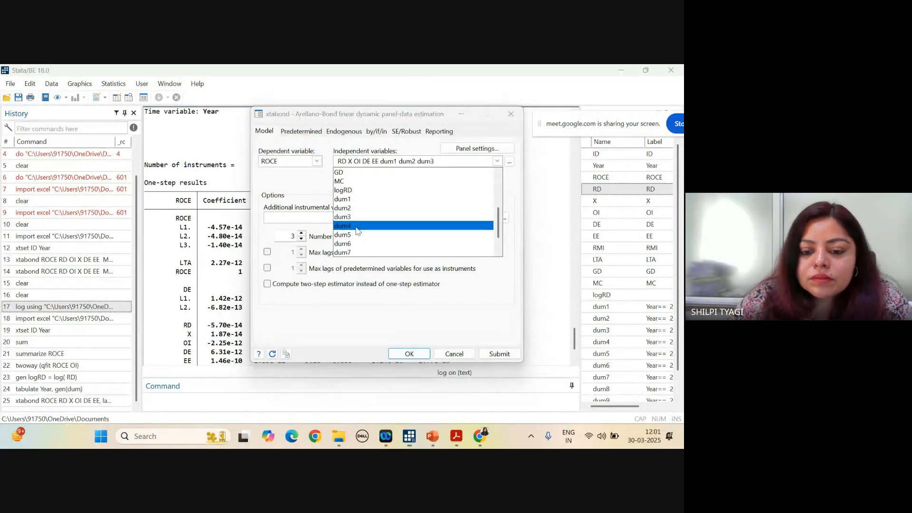
left_click(354, 228)
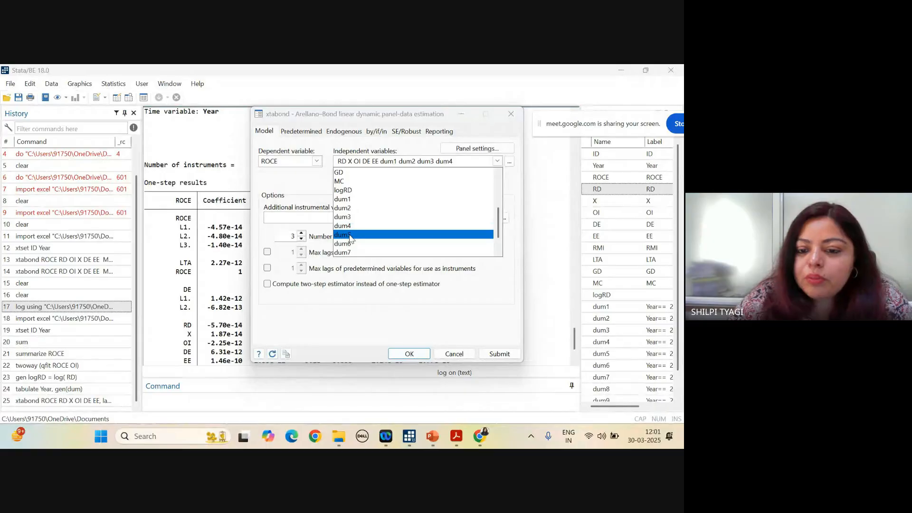
left_click(351, 235)
left_click(350, 244)
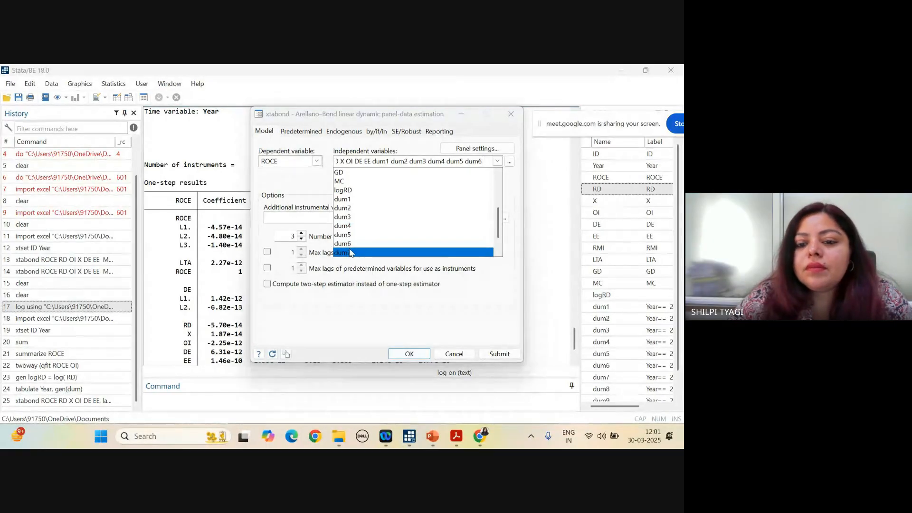
left_click(349, 252)
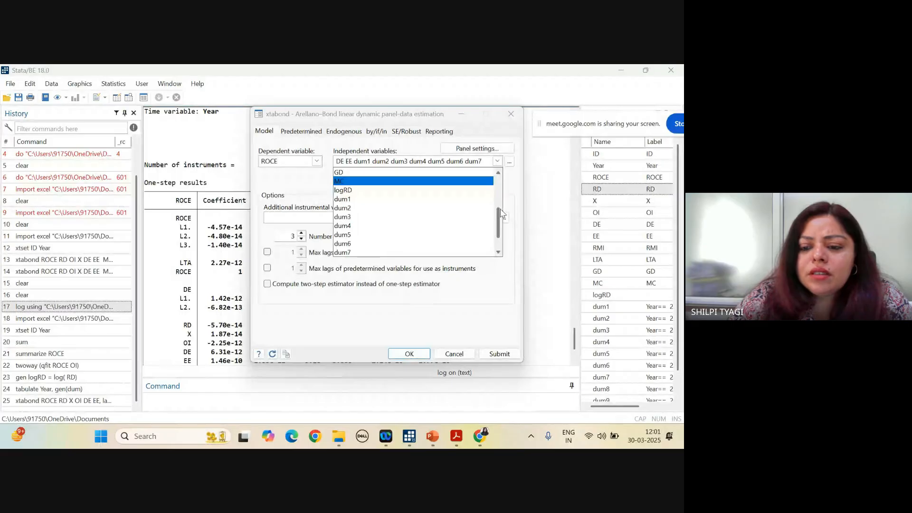
left_click_drag(500, 214, 501, 231)
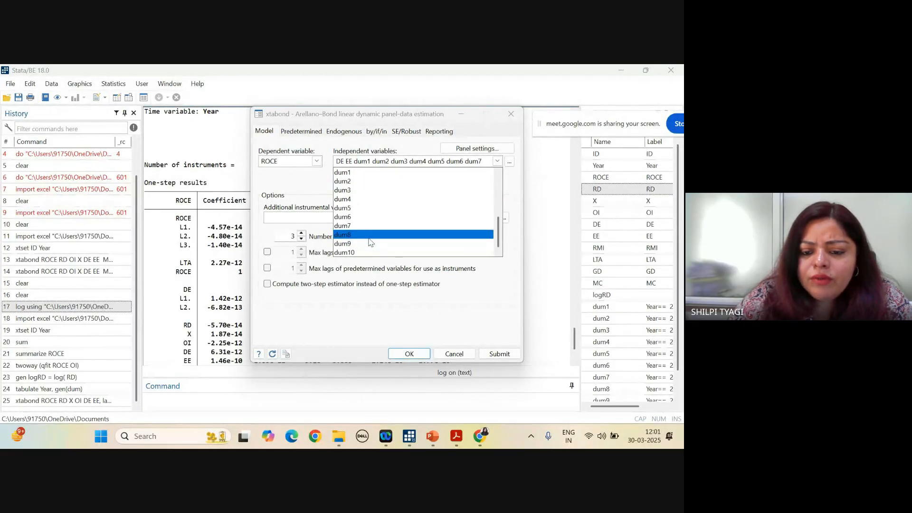
left_click(351, 235)
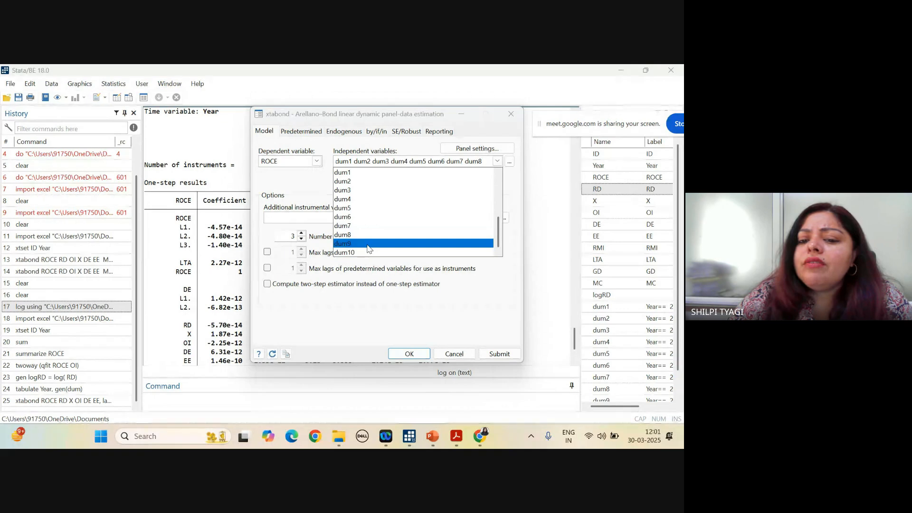
left_click(368, 244)
left_click(368, 253)
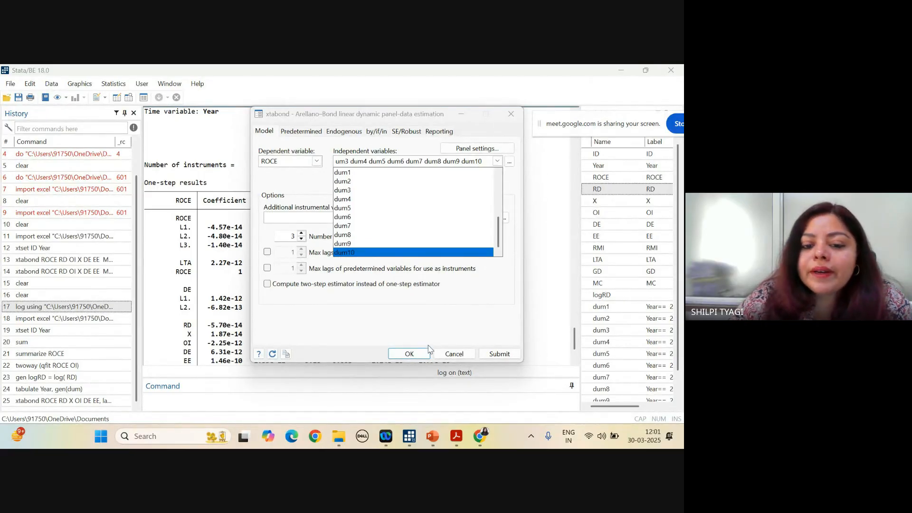
left_click(342, 341)
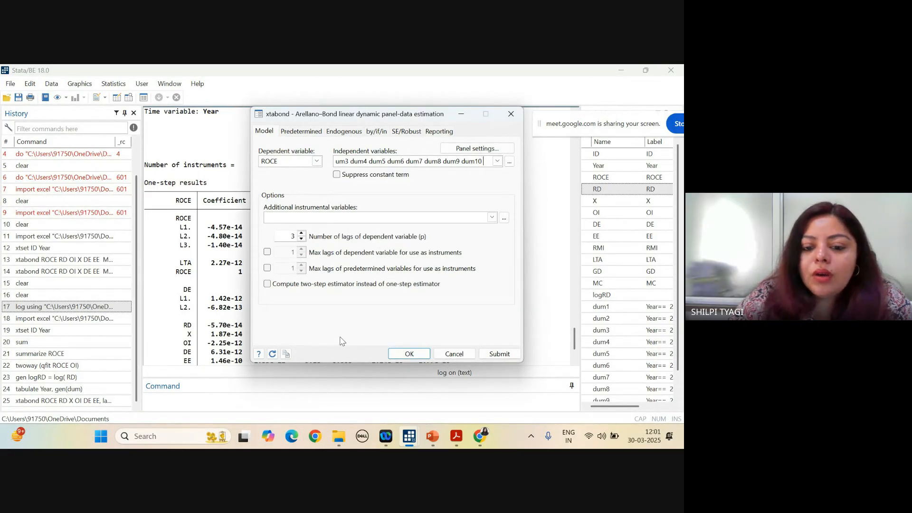
- Add RD as an additional instrumental variable and set the number of lags of the dependent variable to 1
left_click(492, 217)
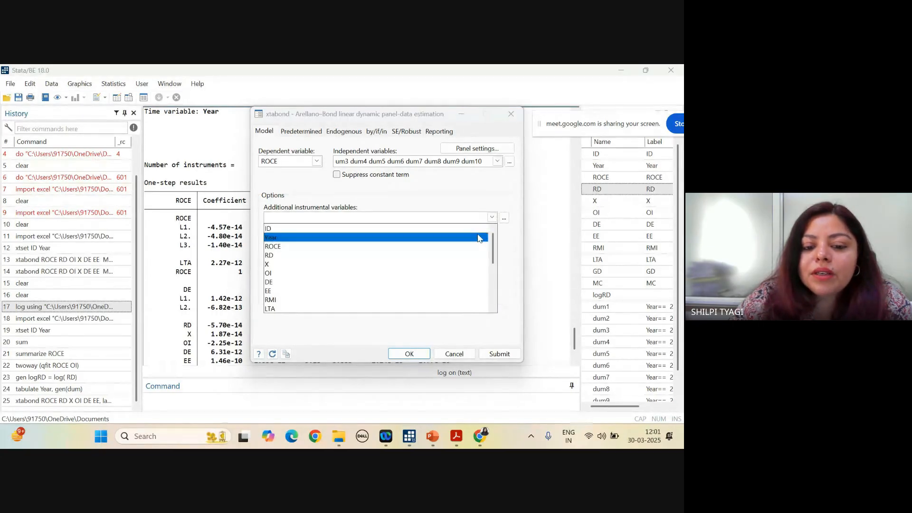
left_click(469, 258)
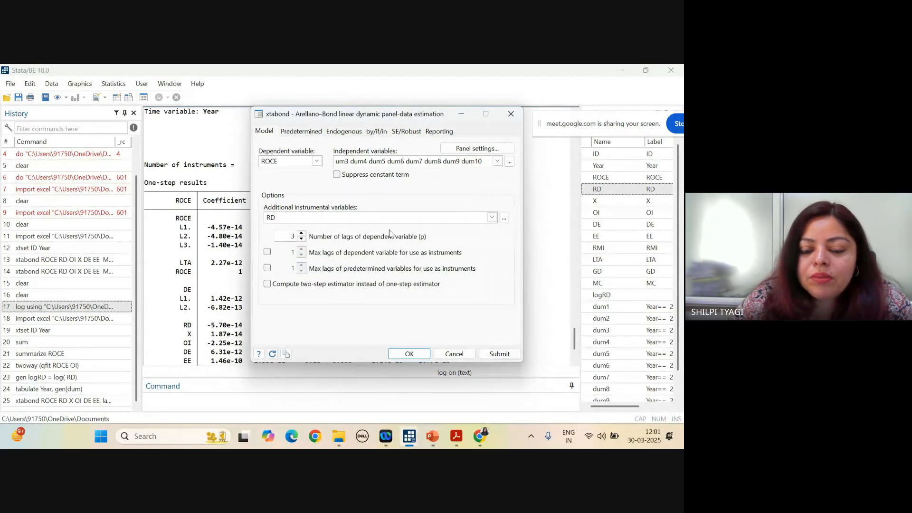
left_click(302, 239)
left_click(302, 239)
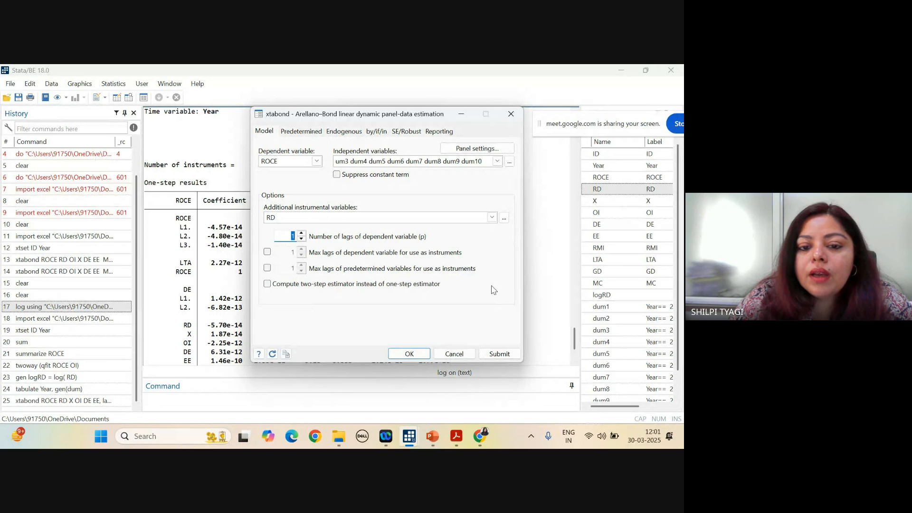
- Choose Robust as the standard error type, run the xtabond estimation, and close its dialog
left_click(304, 131)
left_click(344, 132)
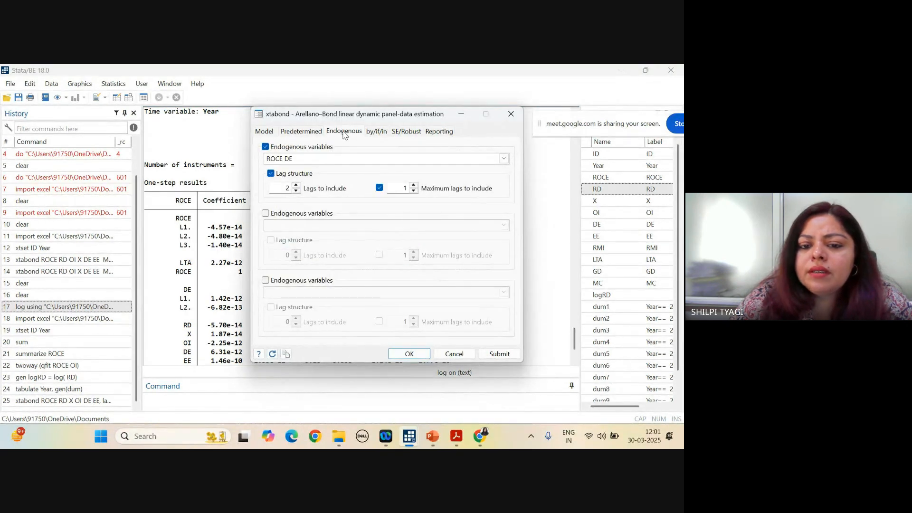
left_click(413, 133)
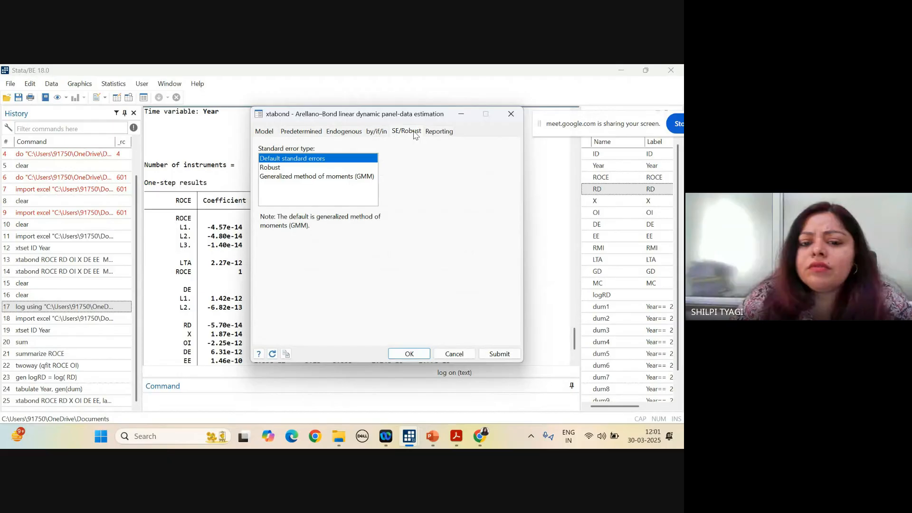
left_click(275, 168)
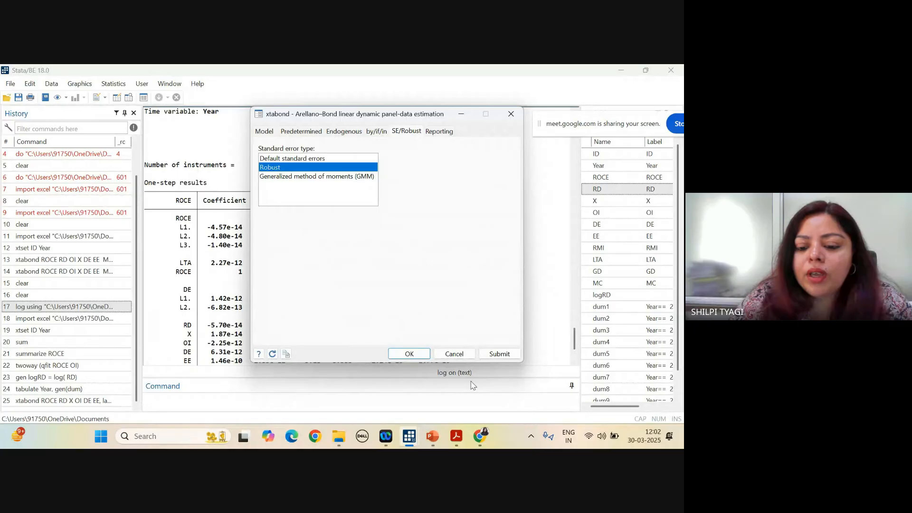
left_click(498, 354)
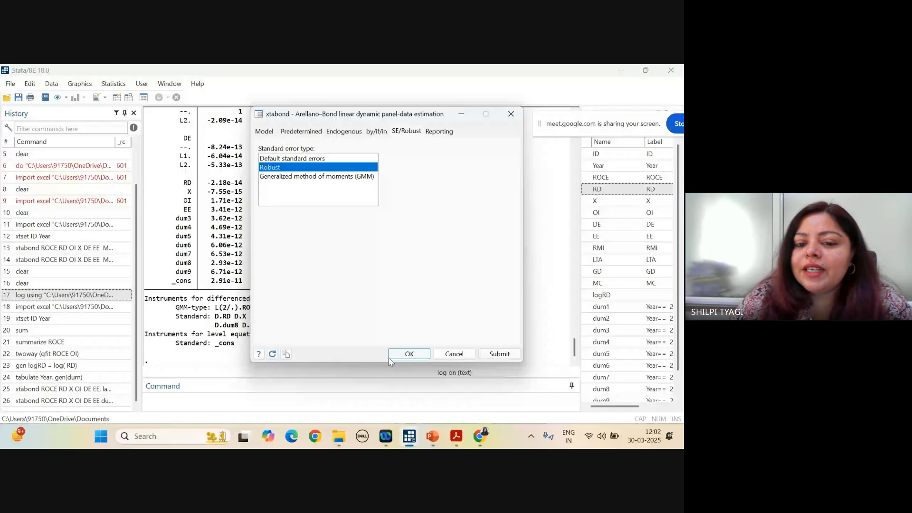
left_click(515, 119)
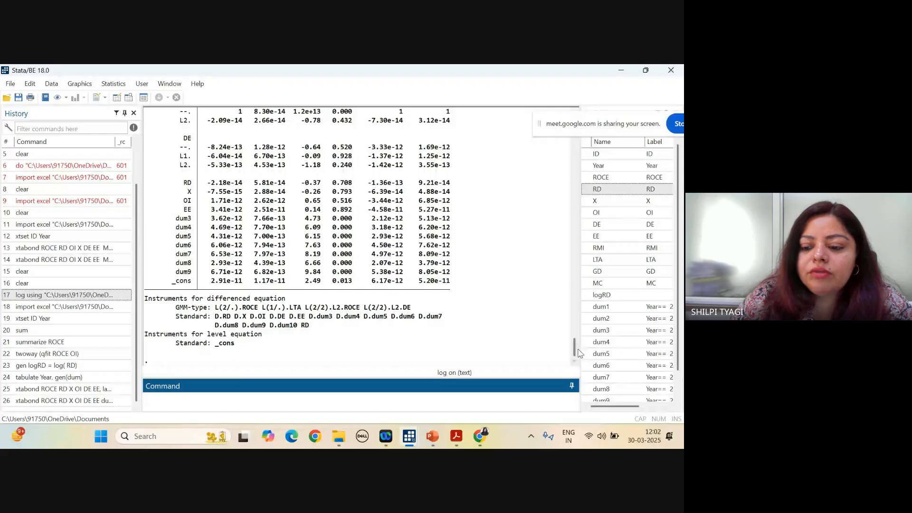
- Examine the coefficient table of the robust xtabond estimation, check the Google Meet call window and return to the Stata results
scroll(575, 351, "up", 5)
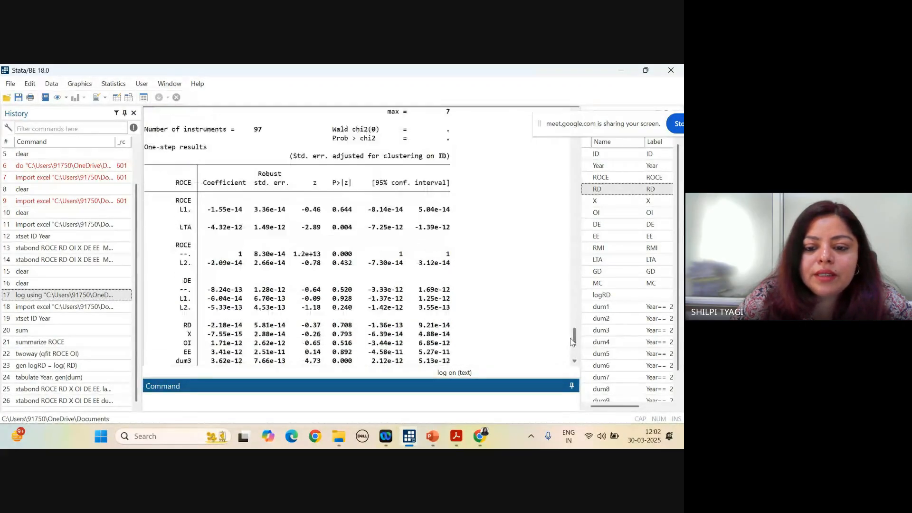
mouse_move(479, 436)
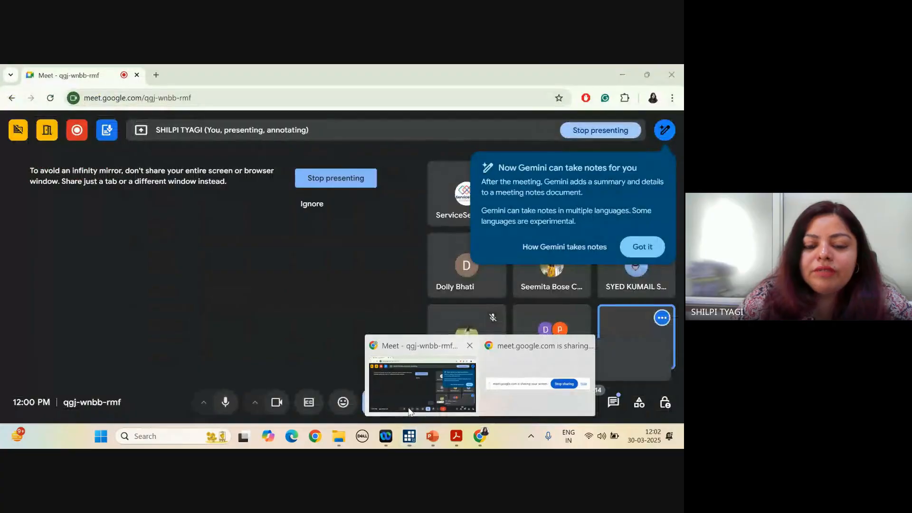
left_click(409, 407)
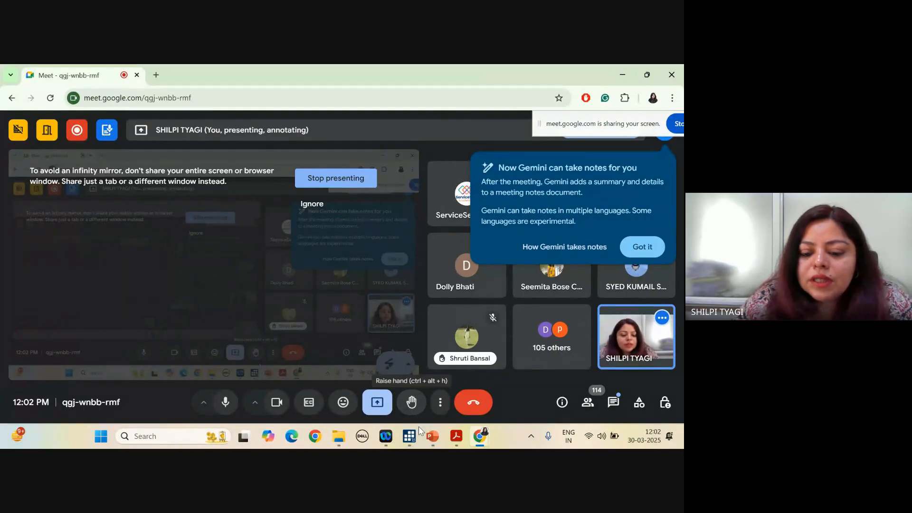
mouse_move(417, 435)
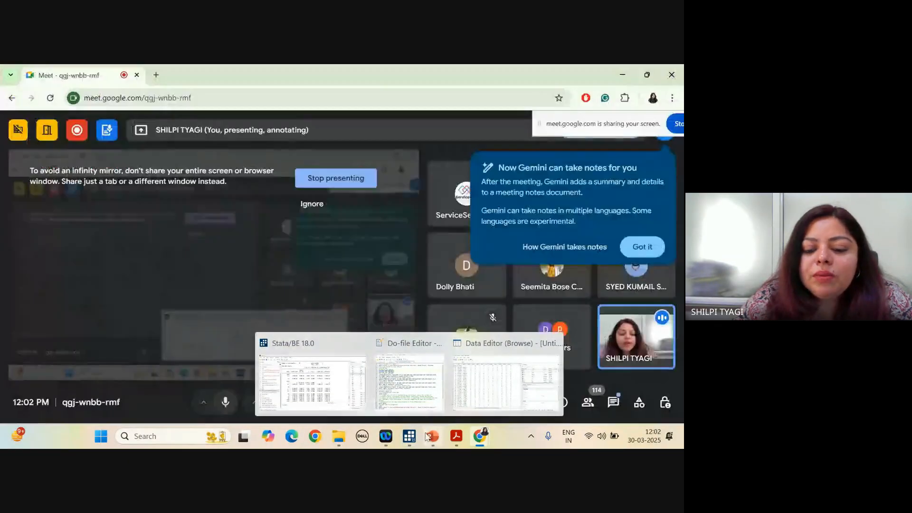
mouse_move(432, 399)
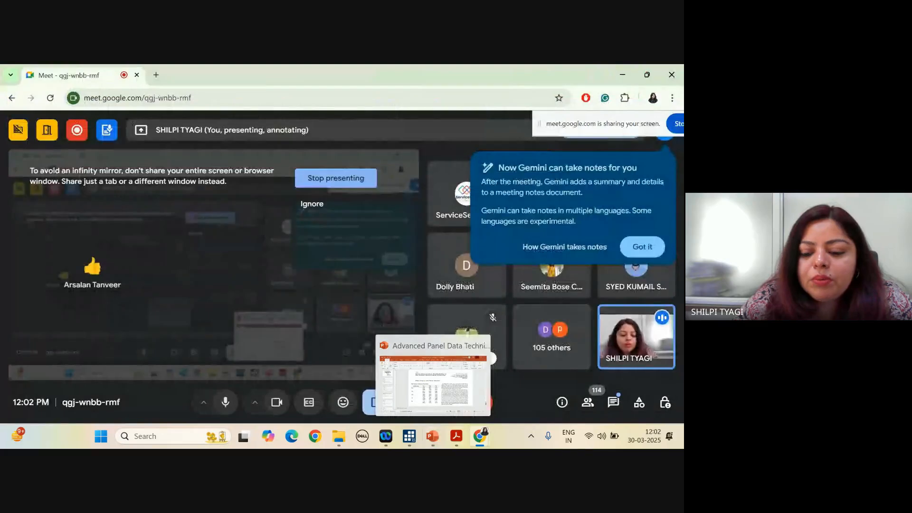
mouse_move(479, 436)
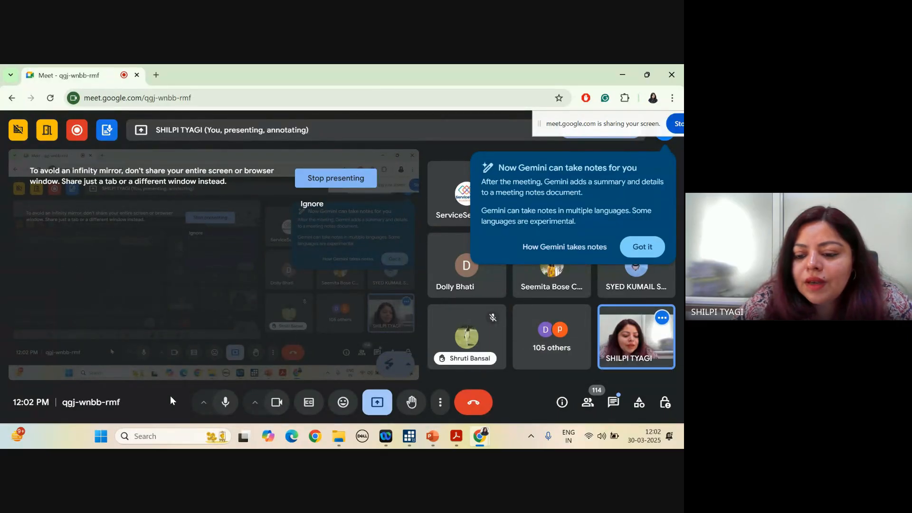
mouse_move(411, 439)
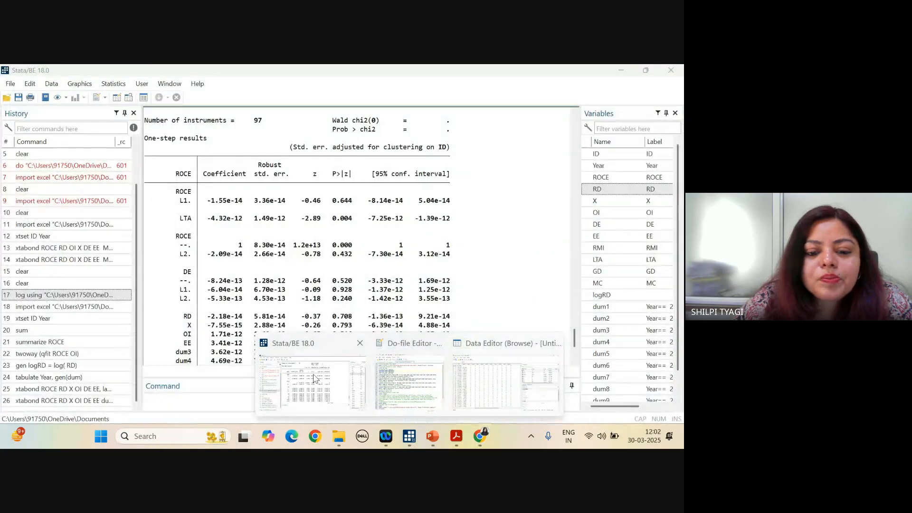
left_click(314, 379)
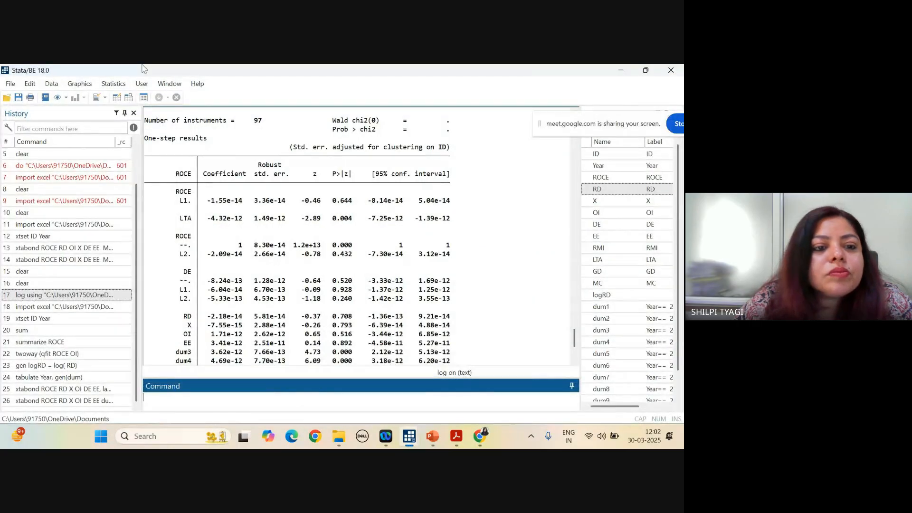
- Reopen the Arellano-Bond estimation settings, review the model specification and predetermined variables, and close the dialog without running it
left_click(53, 86)
left_click(113, 84)
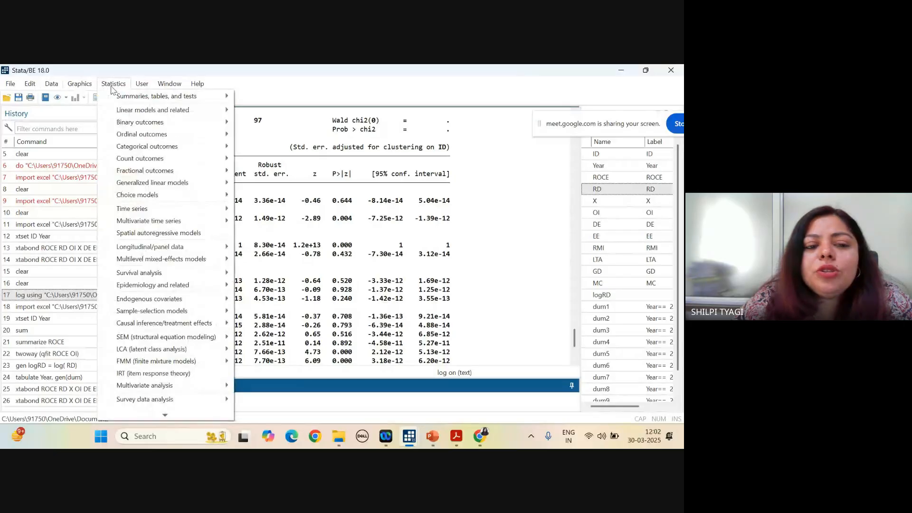
mouse_move(221, 212)
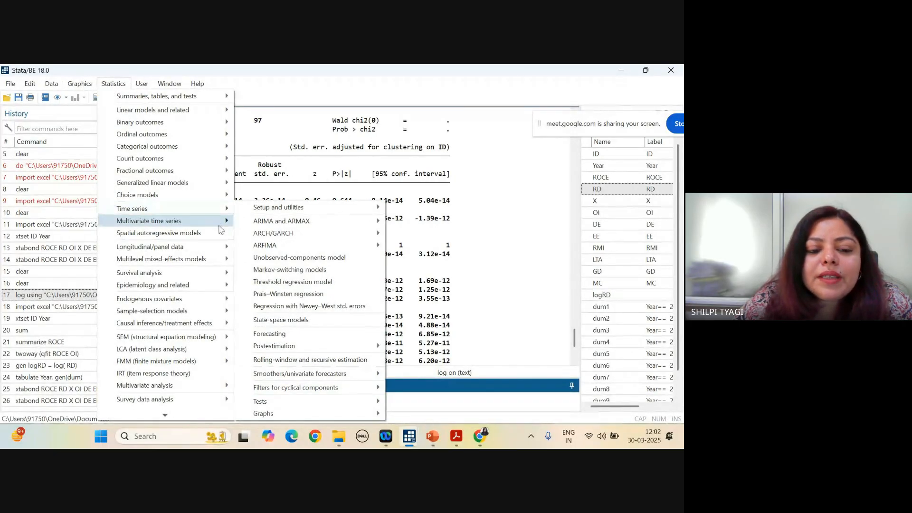
mouse_move(222, 246)
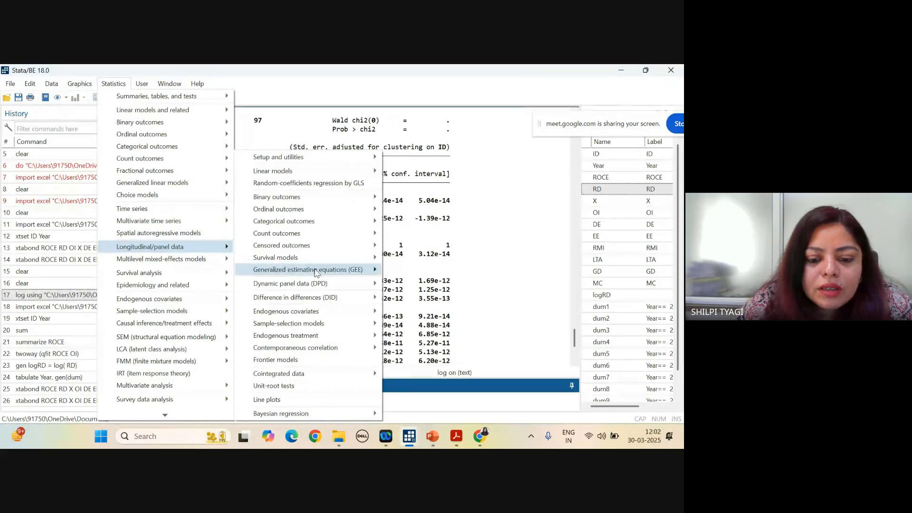
mouse_move(335, 284)
left_click(411, 285)
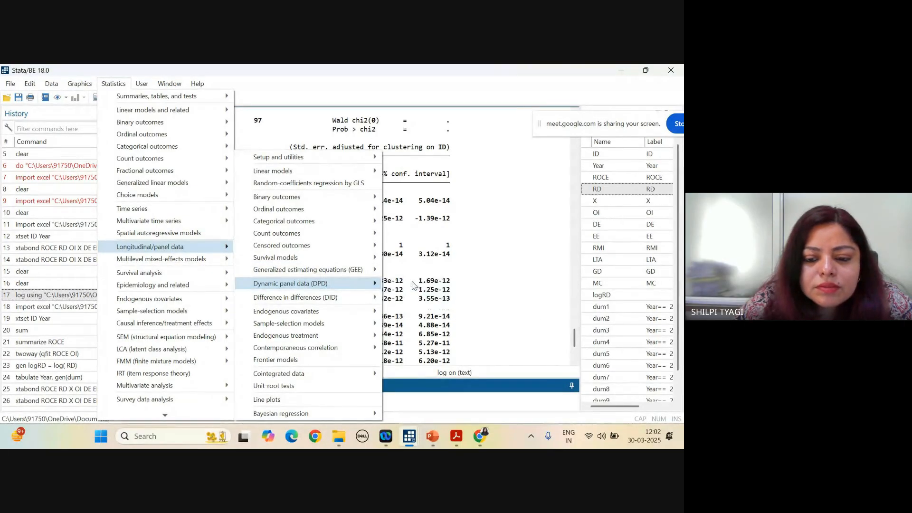
left_click(302, 131)
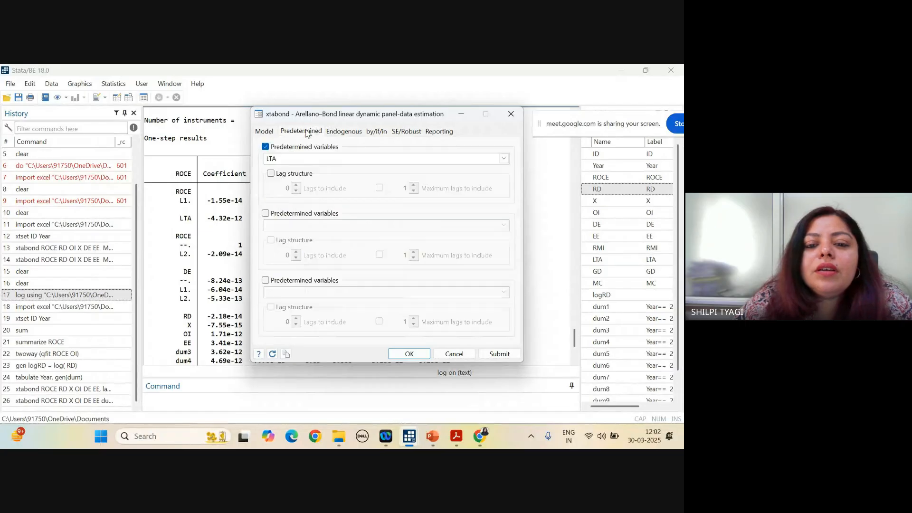
left_click(271, 132)
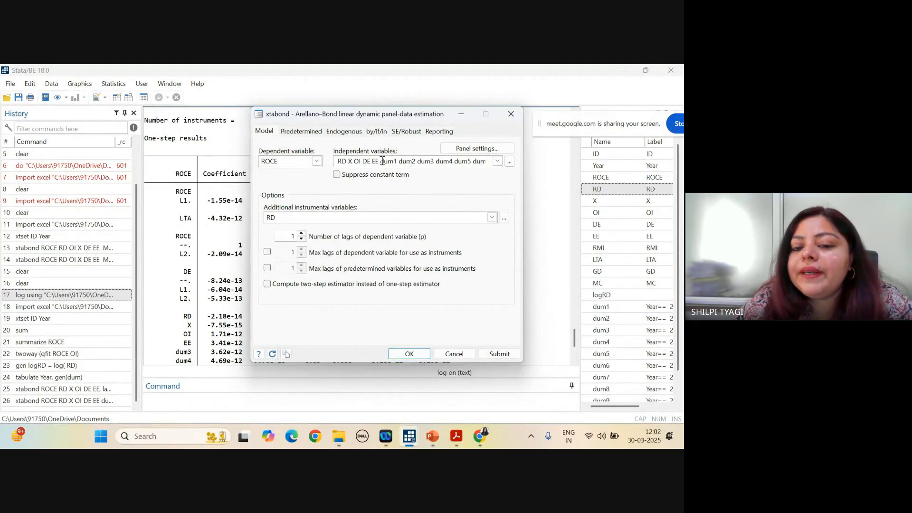
left_click(311, 132)
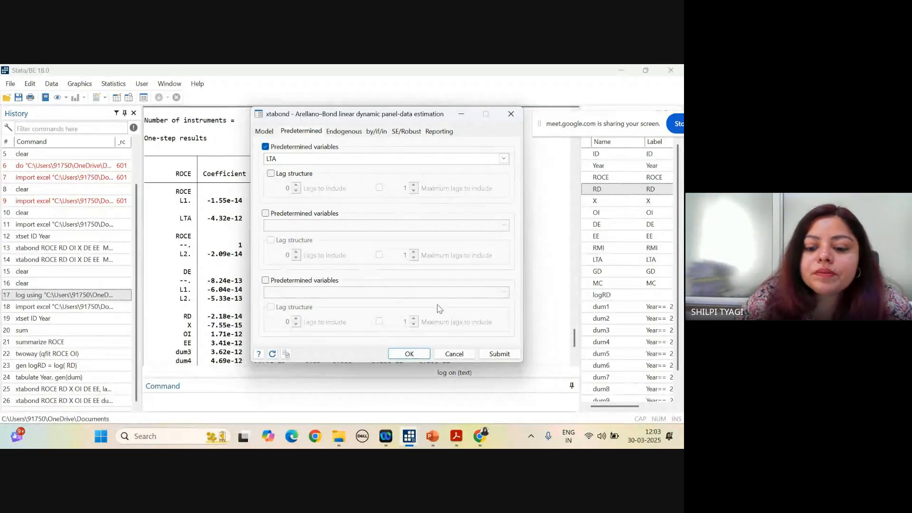
left_click(511, 114)
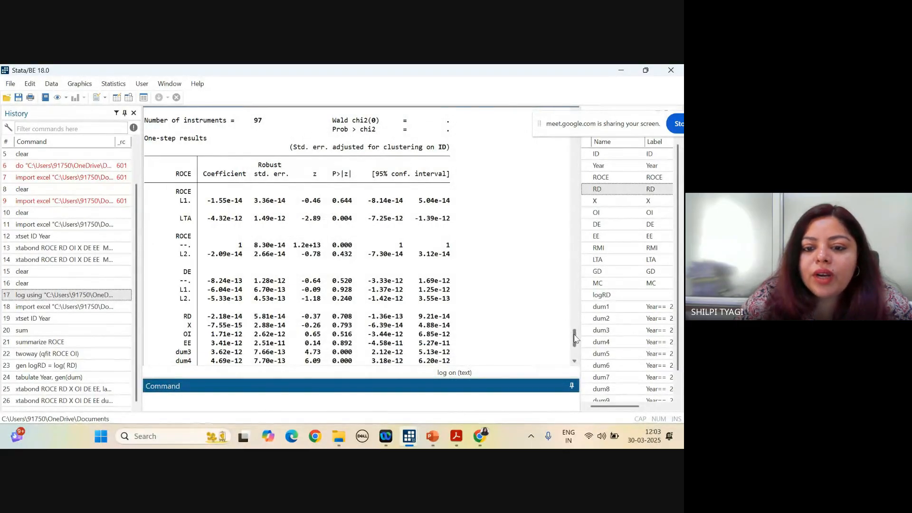
- Review the one-step results from the observations per group downward, look in on the Google Meet call and return to Stata
scroll(574, 340, "down", 1)
left_click_drag(575, 340, 575, 334)
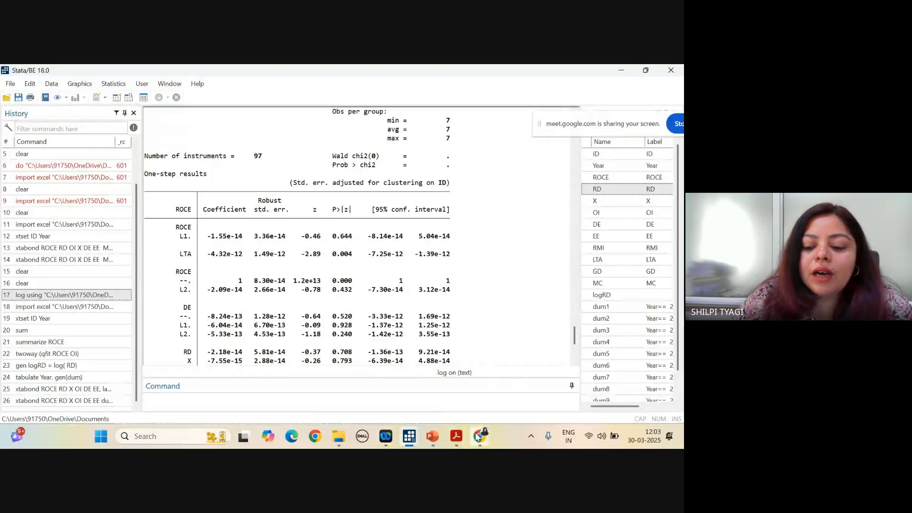
mouse_move(473, 434)
left_click(385, 383)
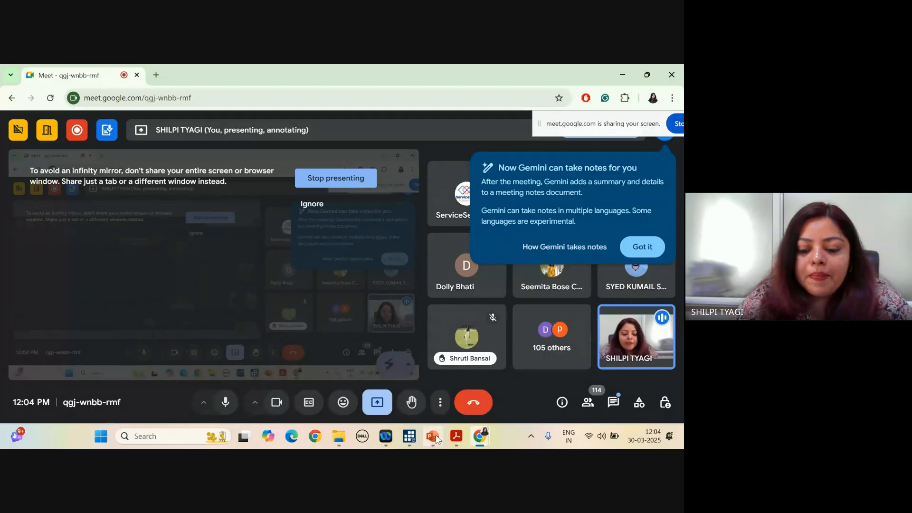
left_click(409, 441)
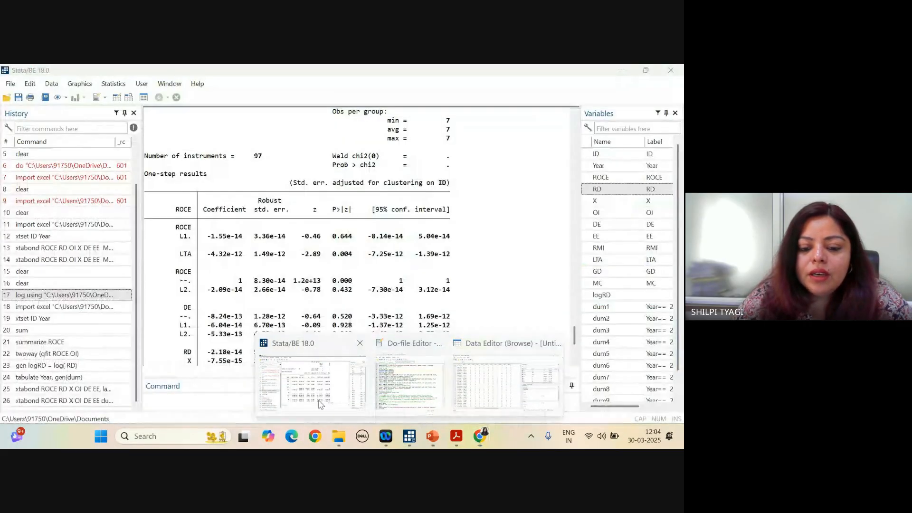
left_click(317, 401)
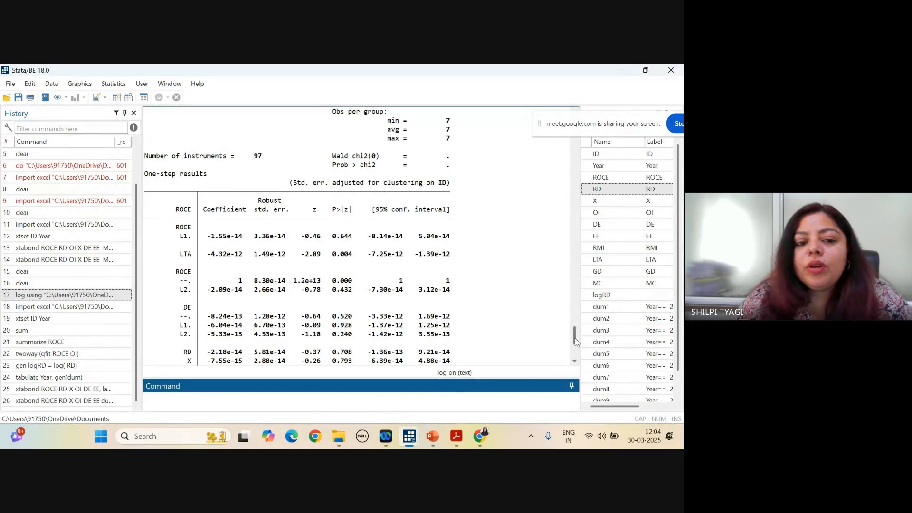
- Start an Arellano-Bover/Blundell-Bond dynamic panel estimation and set ROCE as the dependent variable
left_click(80, 86)
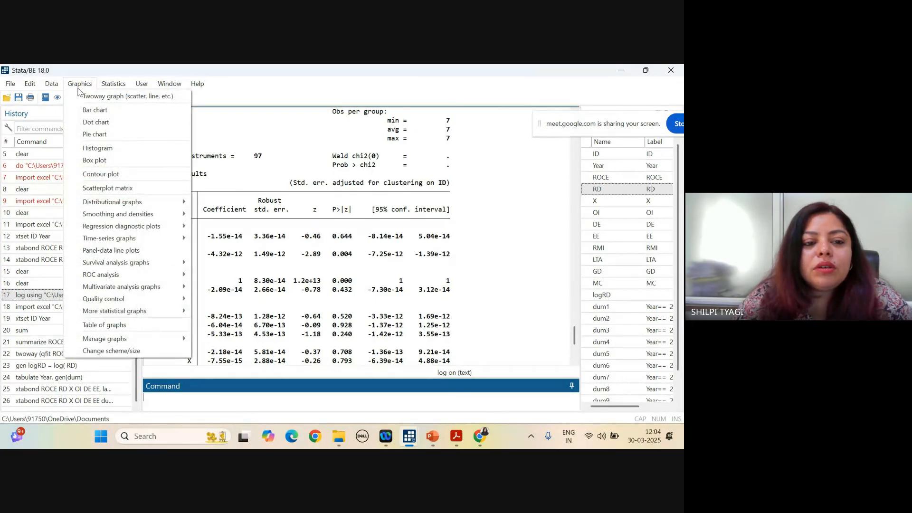
left_click(114, 84)
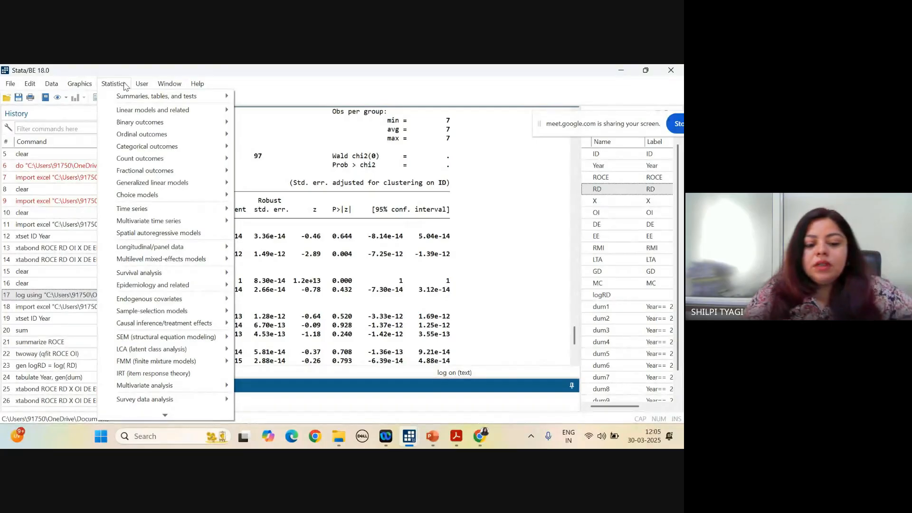
left_click(197, 83)
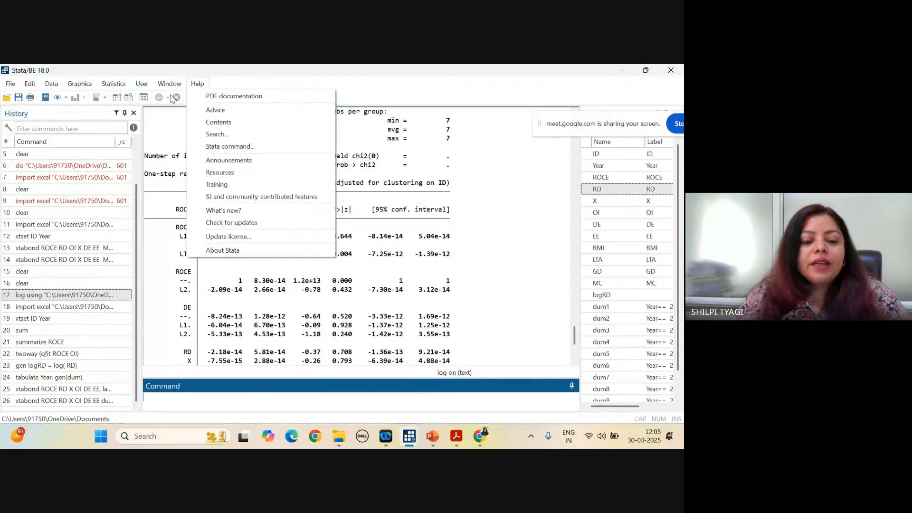
mouse_move(120, 86)
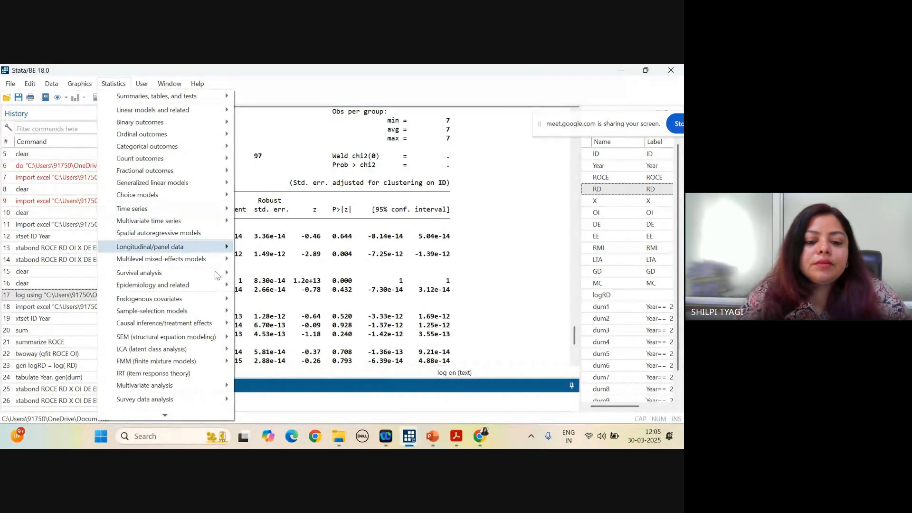
mouse_move(223, 259)
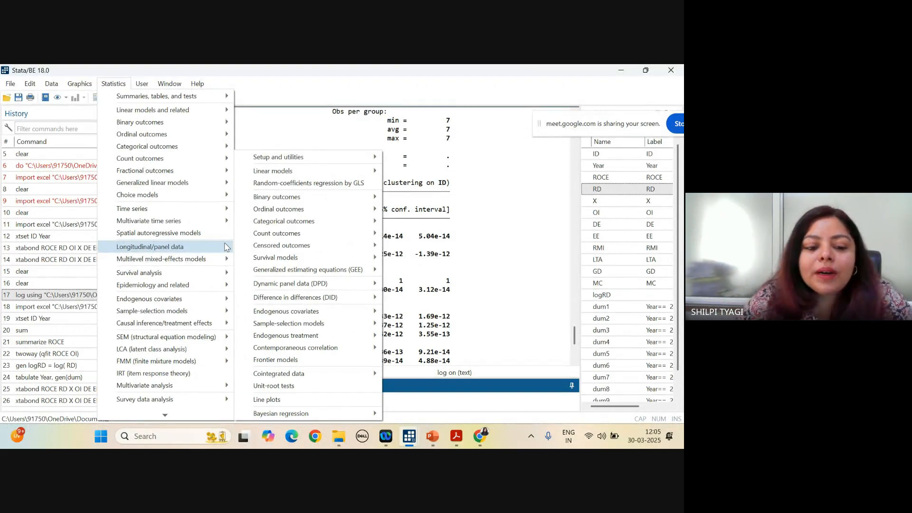
mouse_move(322, 284)
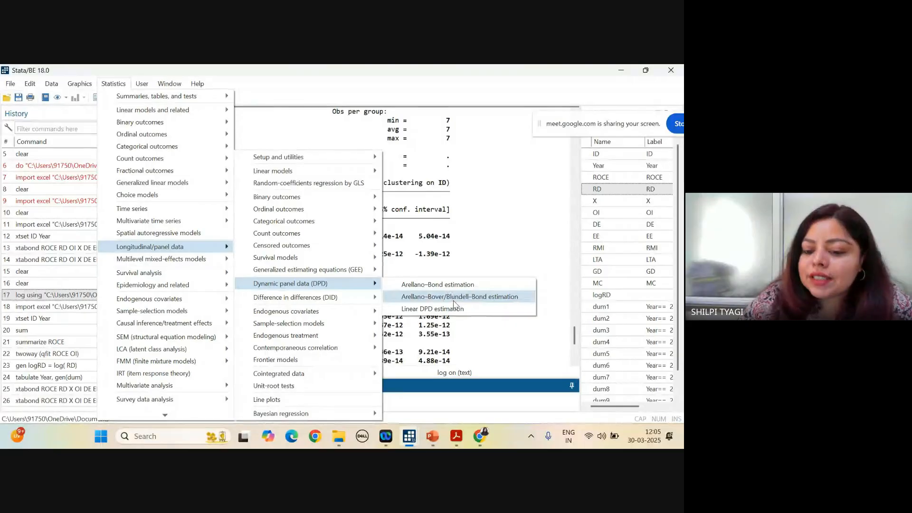
left_click(478, 303)
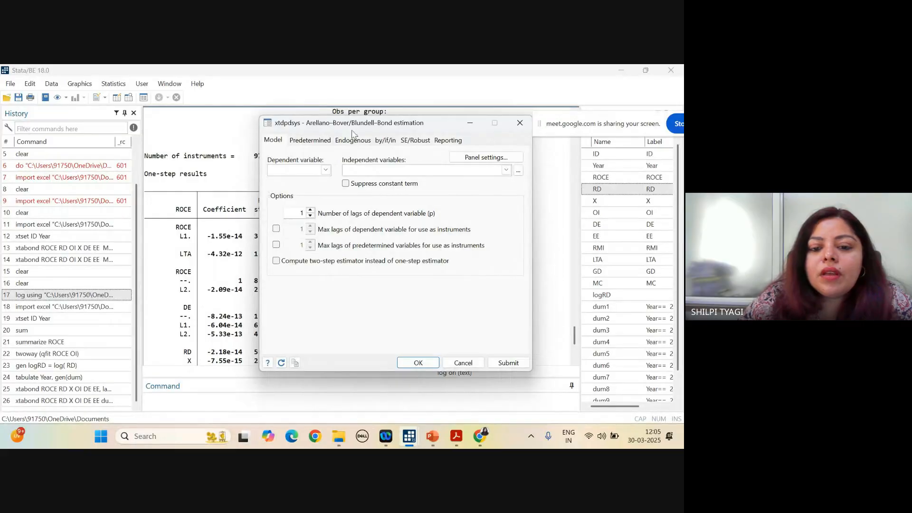
left_click(325, 169)
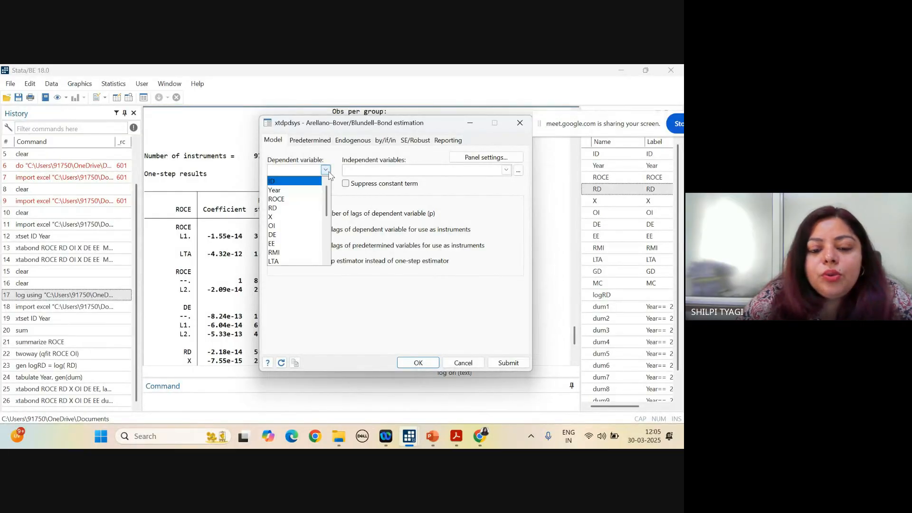
left_click(317, 200)
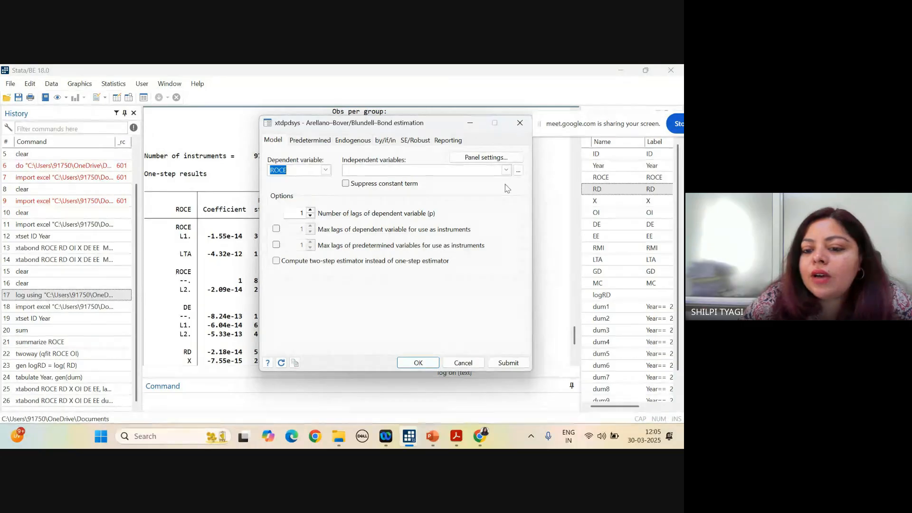
- Set the independent variables to RD X OI DE EE RMI and choose the two-step estimator instead of the one-step estimator
left_click(506, 169)
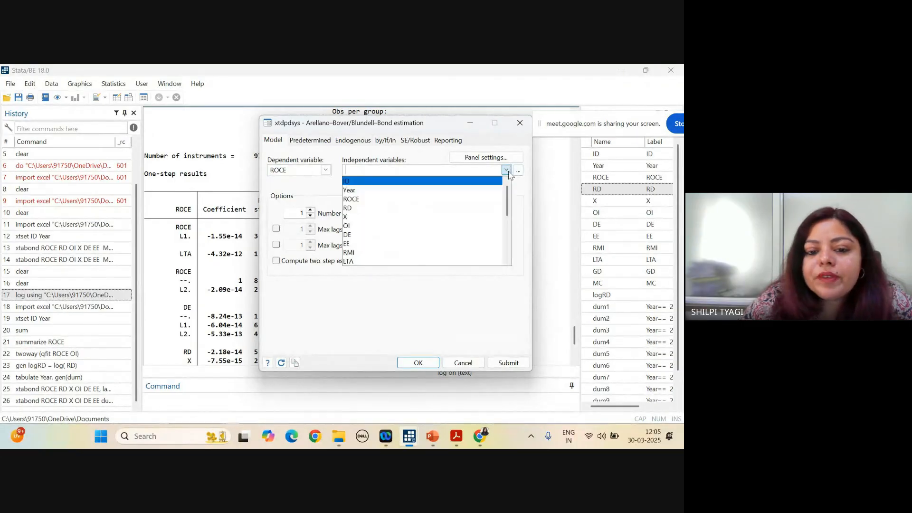
left_click(495, 208)
left_click(491, 217)
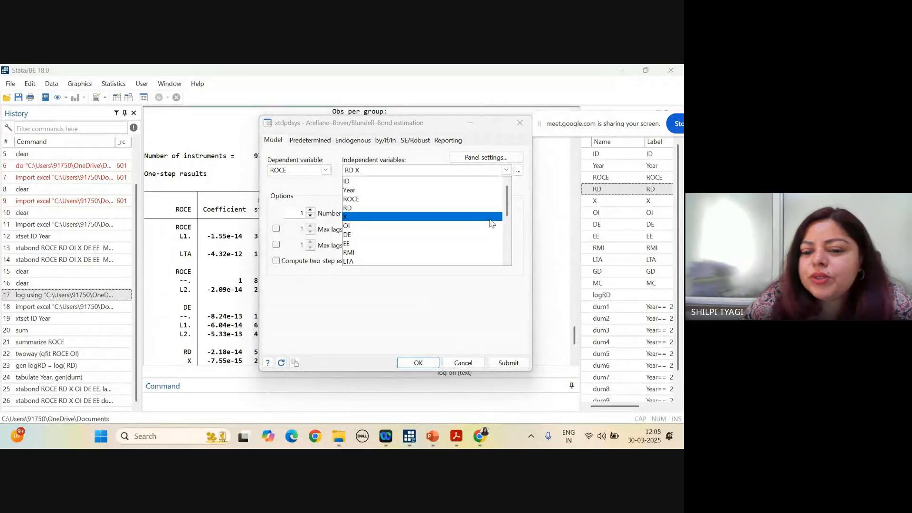
left_click(491, 225)
left_click(491, 235)
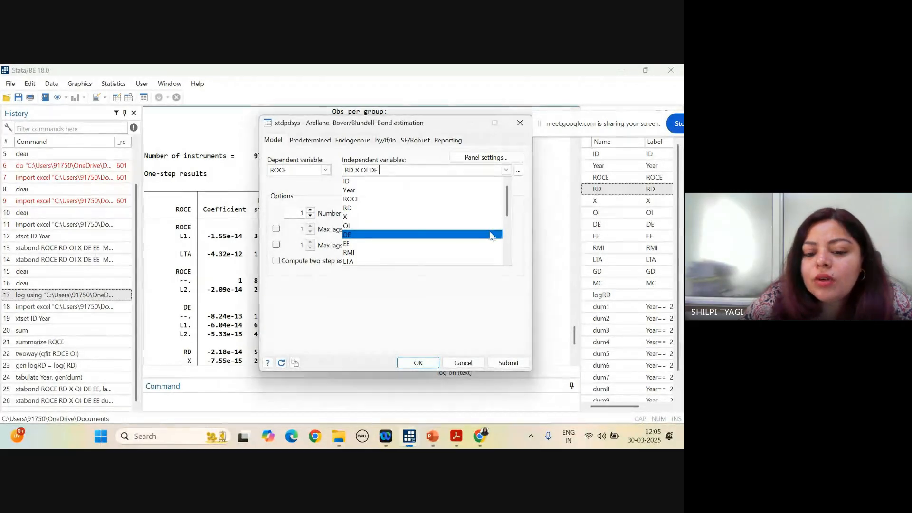
left_click(489, 244)
left_click(487, 256)
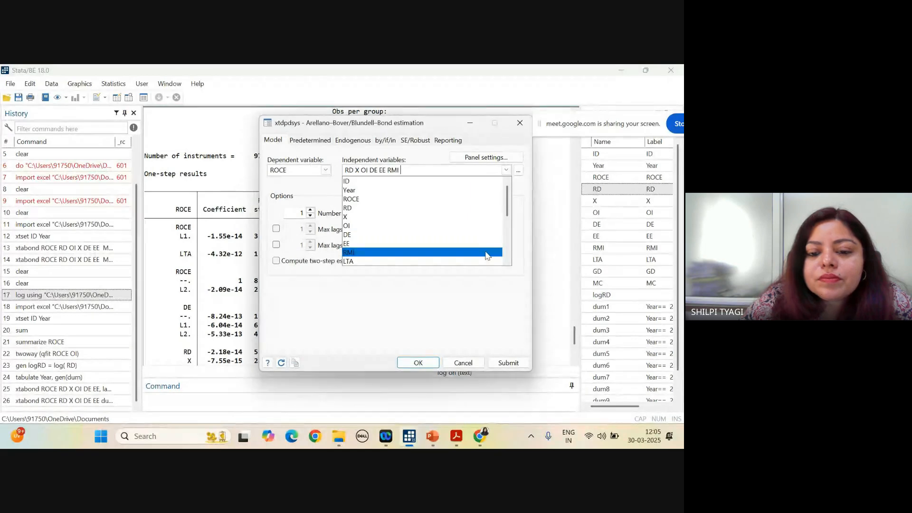
left_click(423, 309)
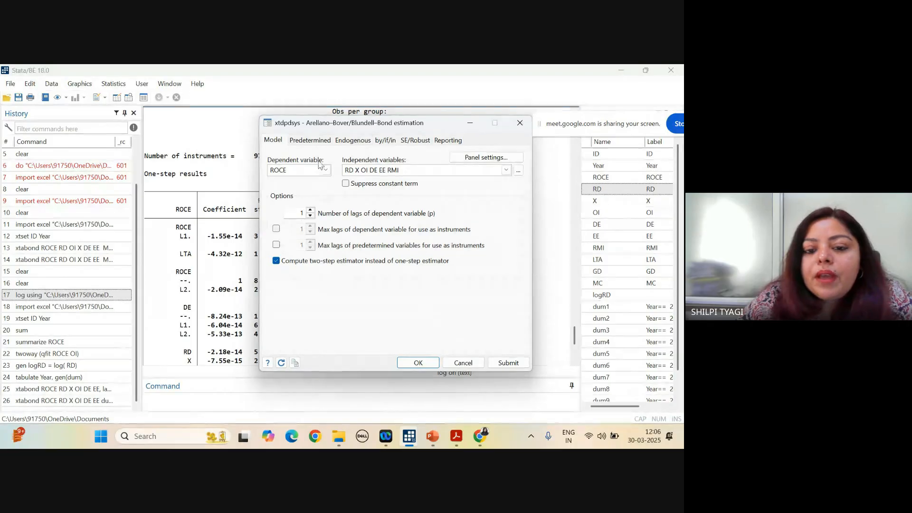
- Include ROCE as a predetermined variable with a lag structure of 1 lag and a maximum of 1 lag
left_click(324, 139)
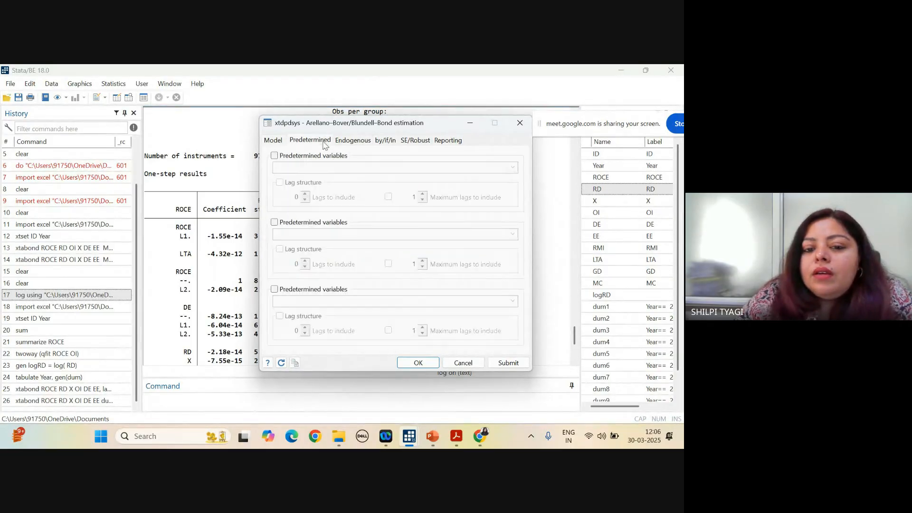
left_click(274, 156)
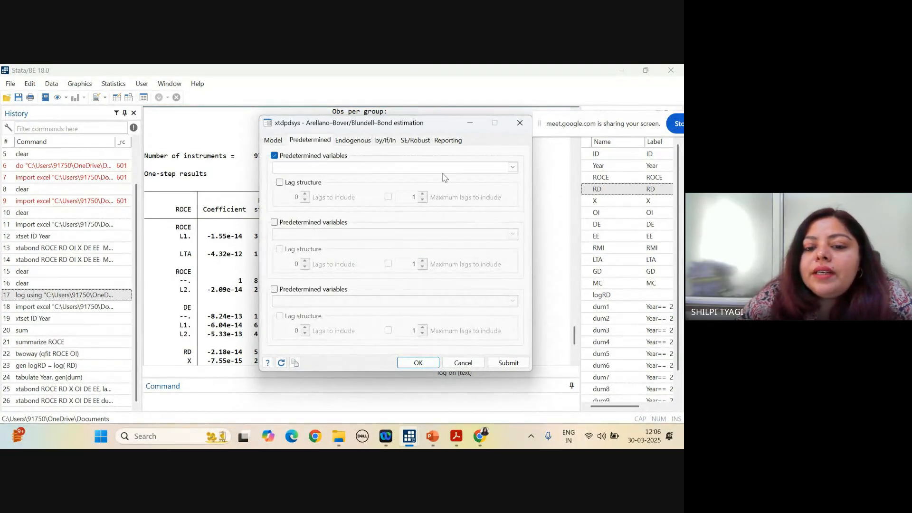
left_click(511, 166)
left_click(378, 196)
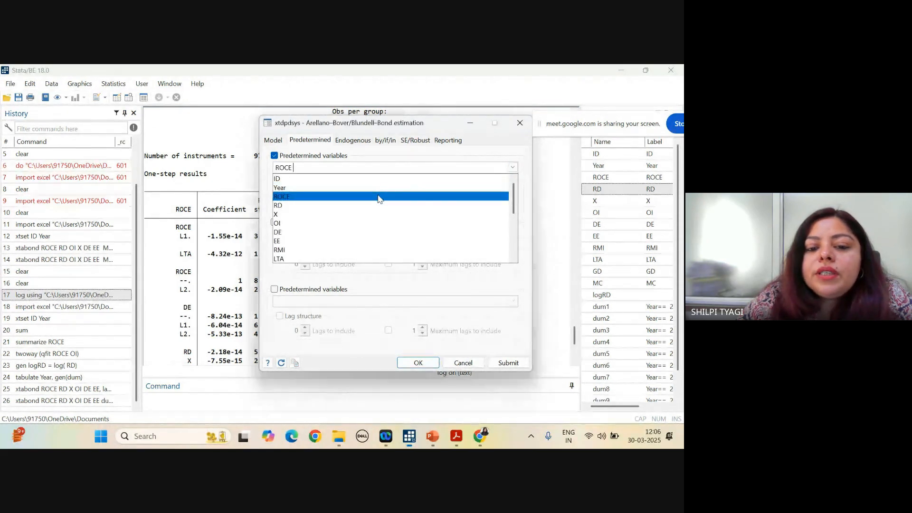
left_click(449, 259)
left_click(272, 281)
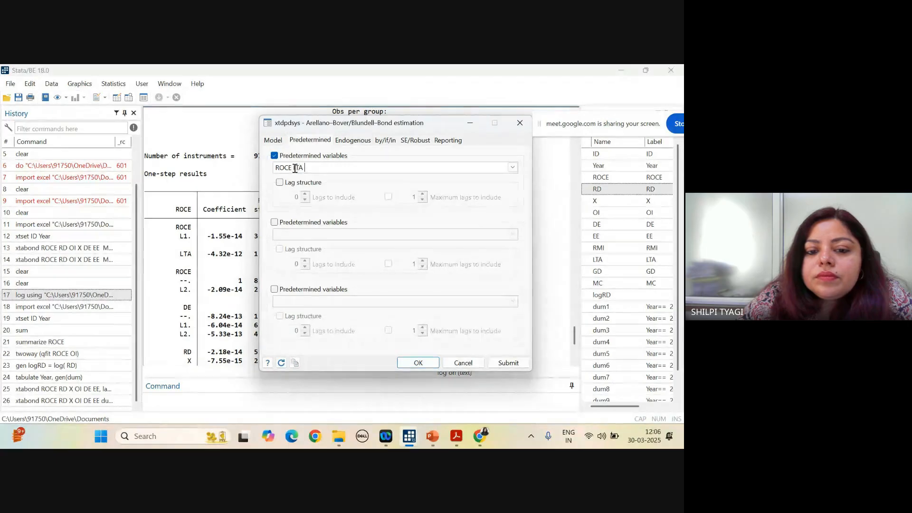
left_click_drag(293, 167, 321, 165)
key("BackSpace")
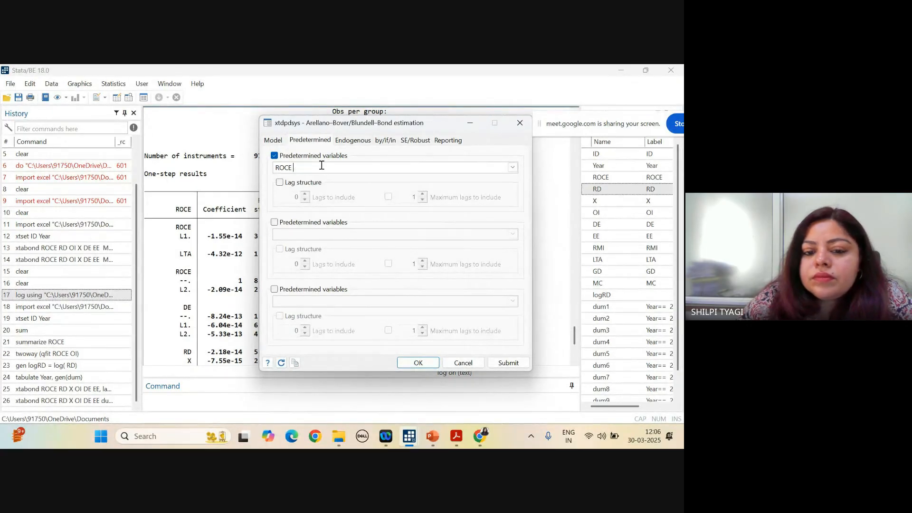
left_click(280, 182)
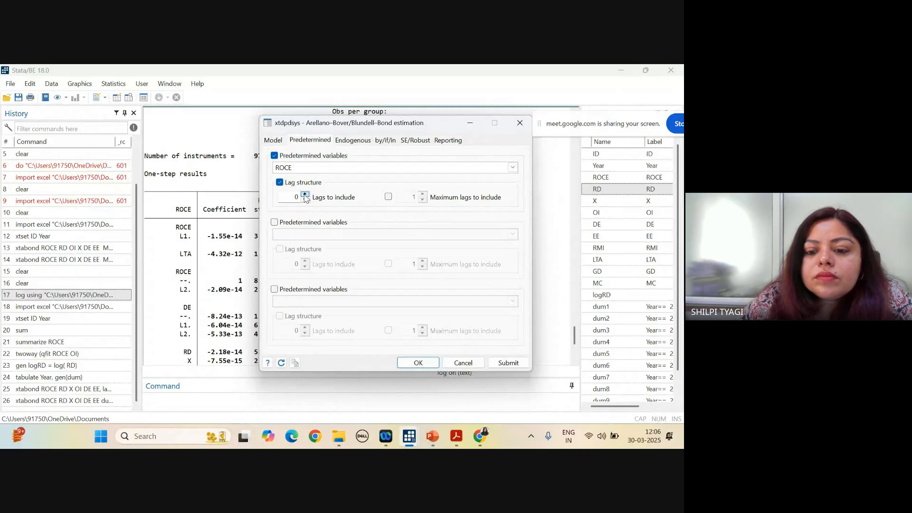
left_click(305, 194)
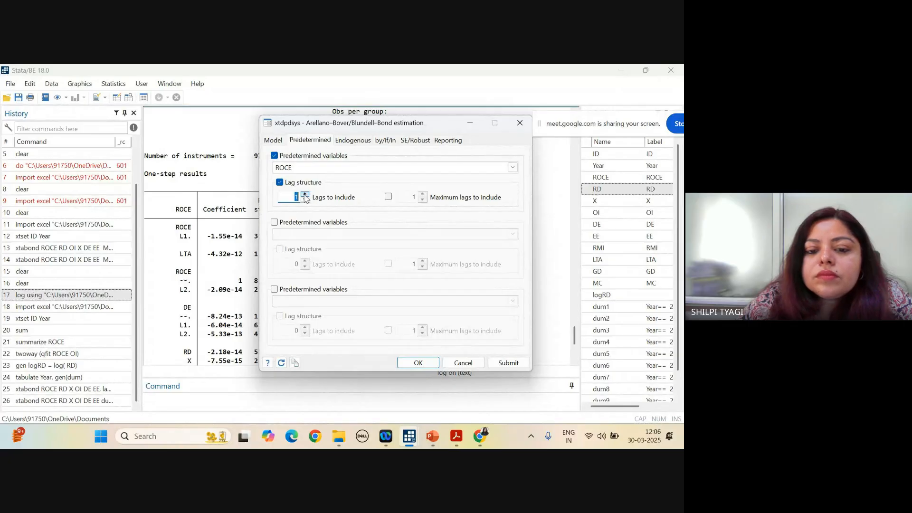
left_click(389, 198)
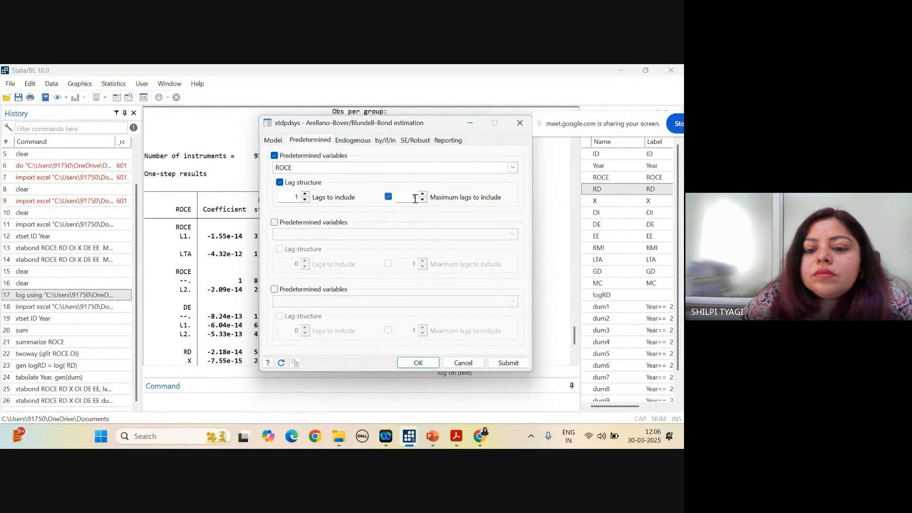
- Add LTA as a second predetermined variable with a lag structure of 3 lags and a maximum of 2 lags
left_click(275, 223)
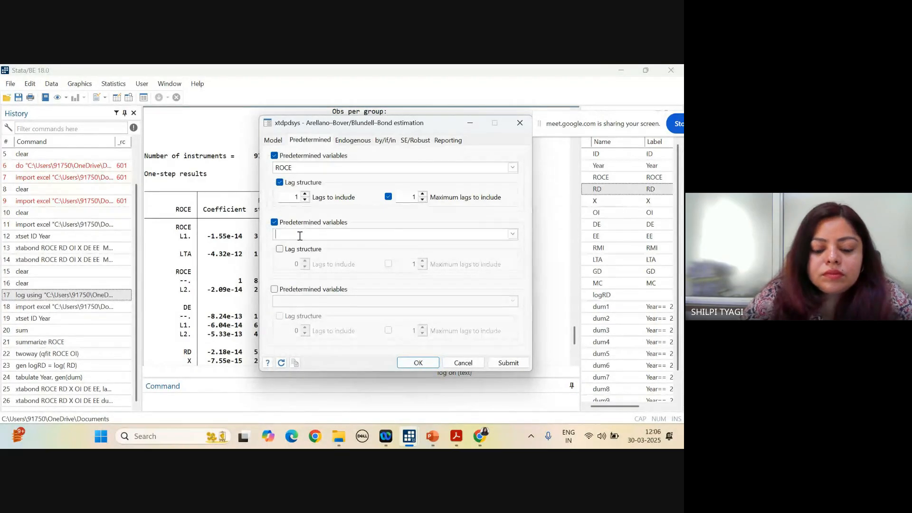
type("ITA")
key("BackSpace")
key("BackSpace")
key("BackSpace")
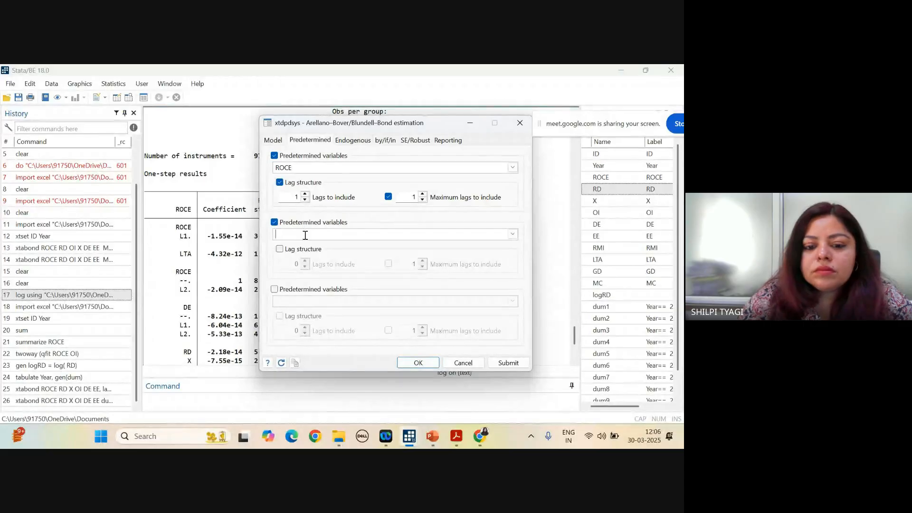
type("LTA")
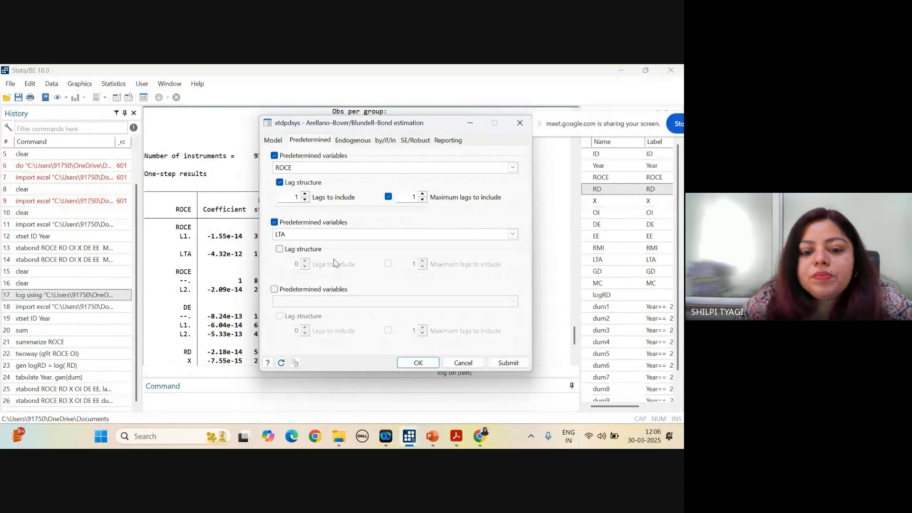
left_click(280, 249)
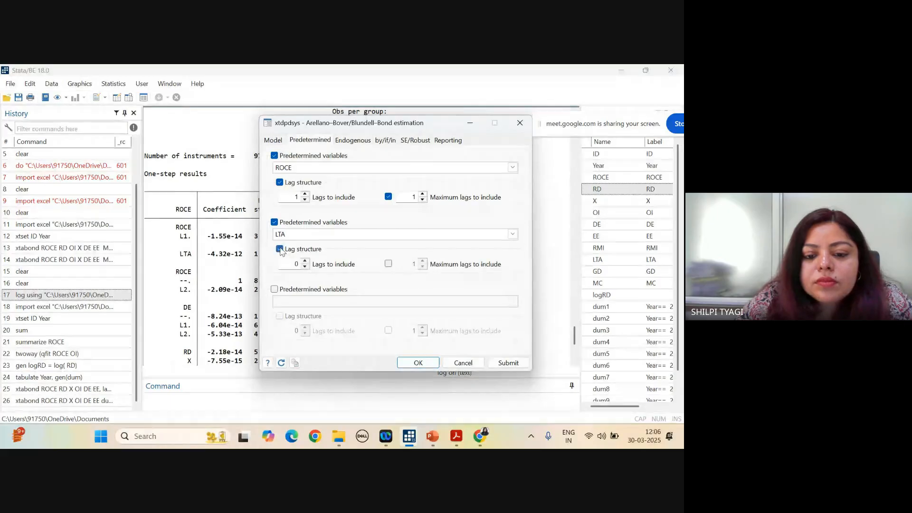
left_click(305, 261)
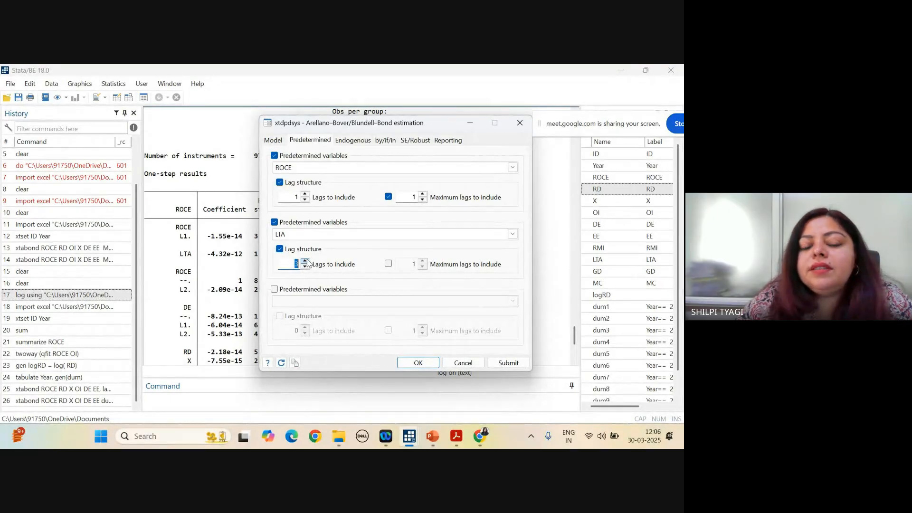
left_click(305, 266)
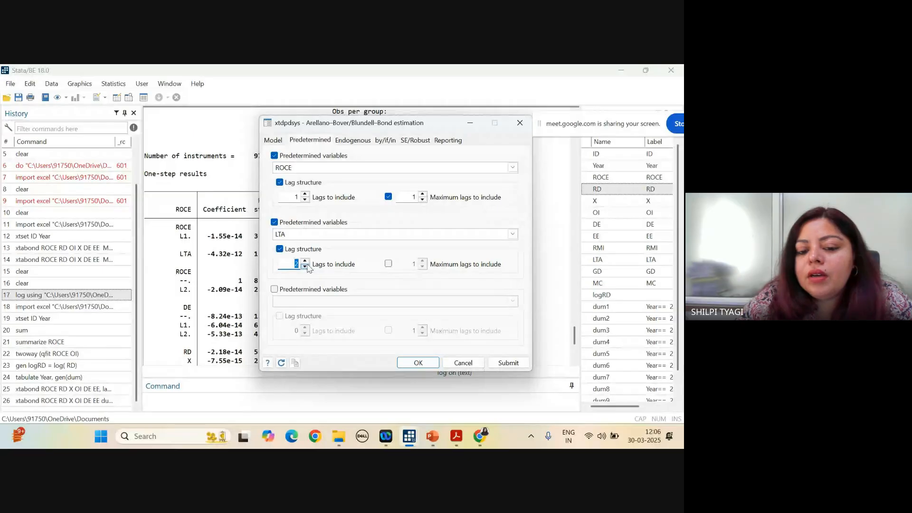
left_click(305, 260)
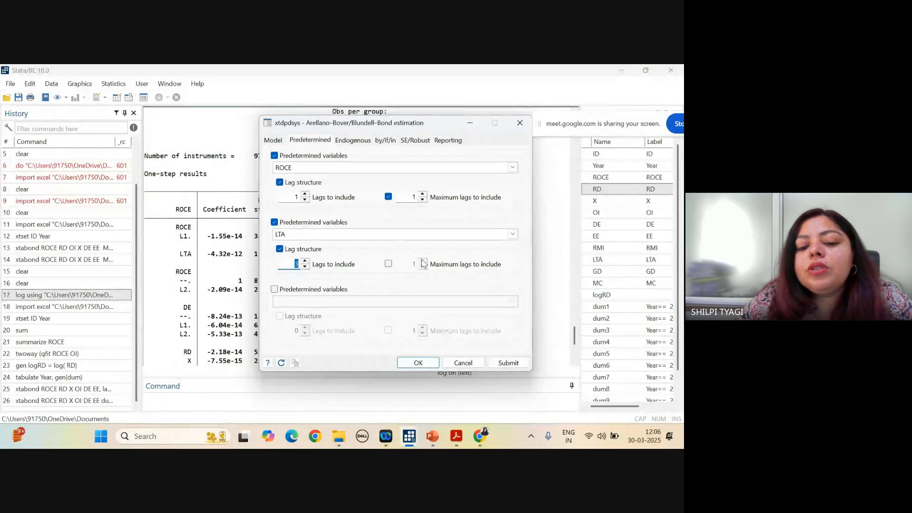
left_click(388, 264)
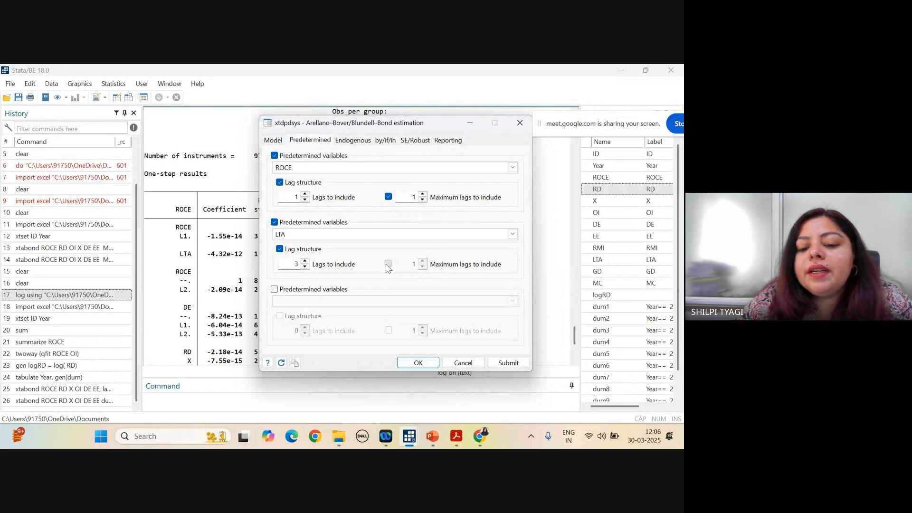
left_click(422, 262)
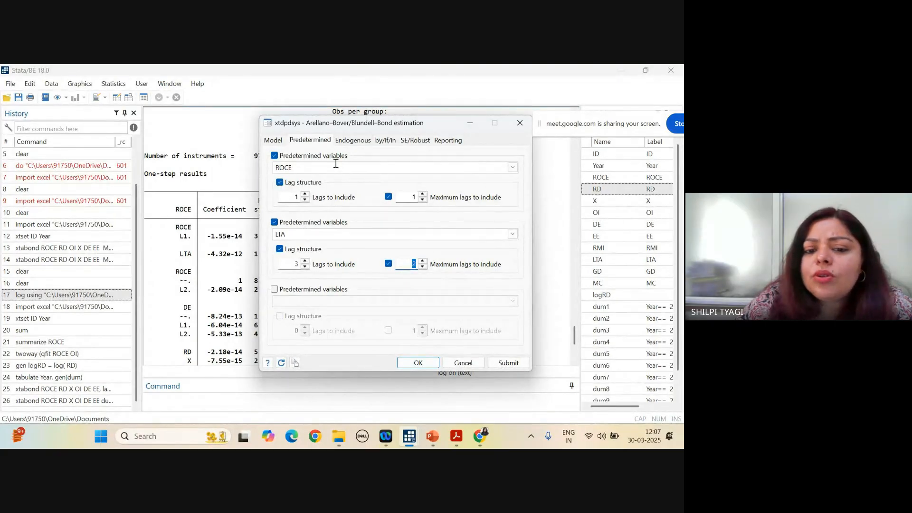
- Disable ROCE as a predetermined variable and make it an endogenous variable with 2 lags and a maximum of 1 lag
left_click(274, 156)
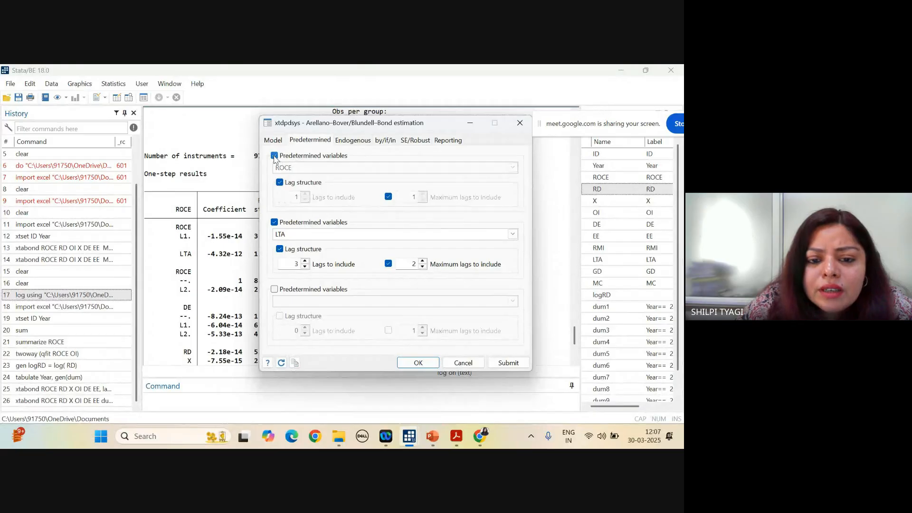
left_click(353, 140)
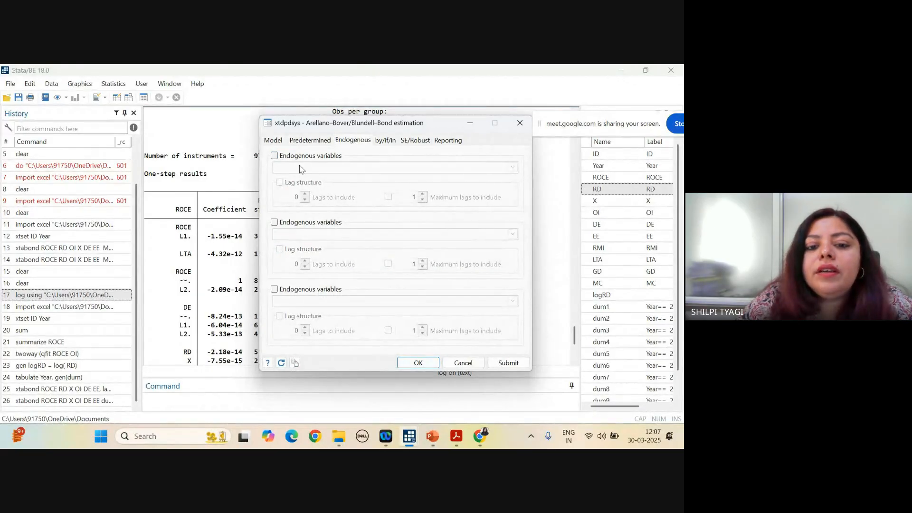
left_click(275, 155)
left_click(287, 169)
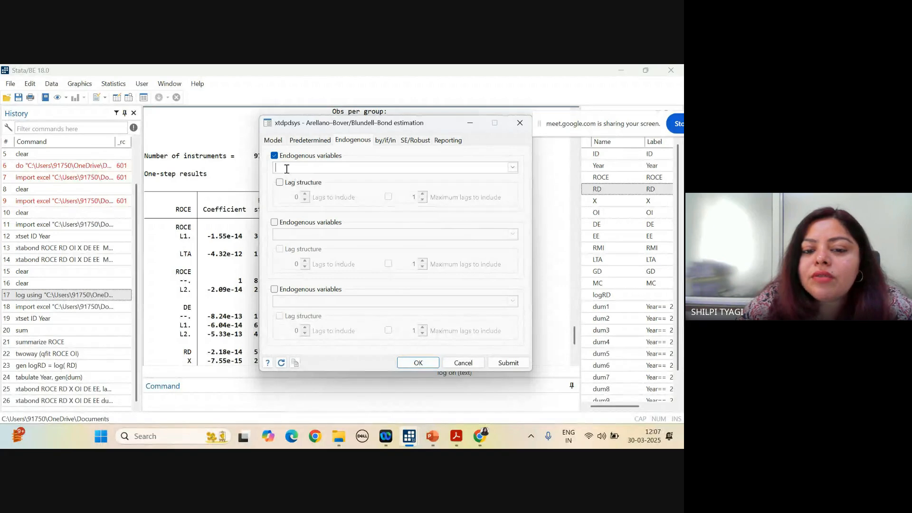
type("ROCE")
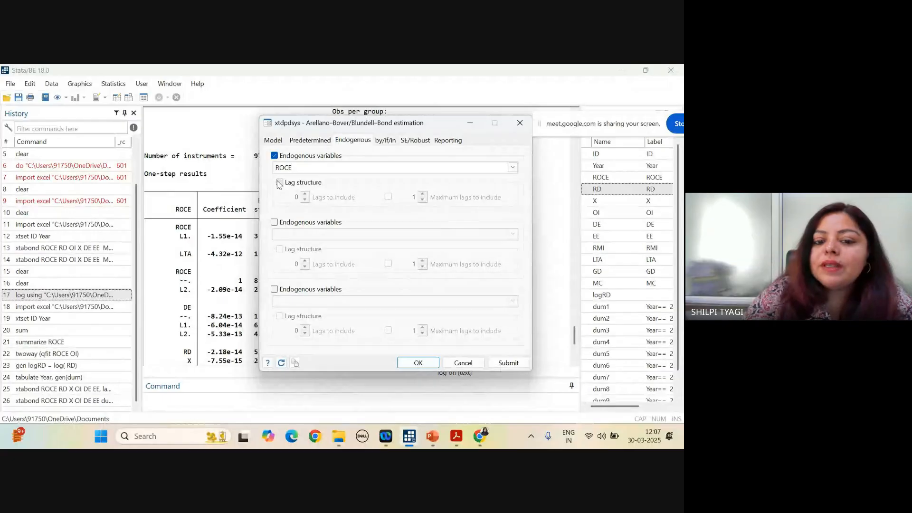
left_click(279, 183)
left_click(306, 195)
left_click(306, 195)
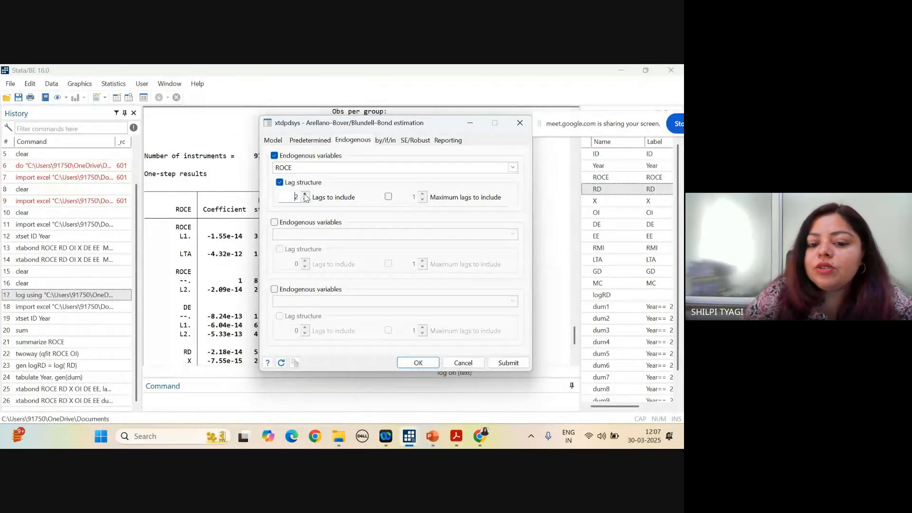
left_click(388, 196)
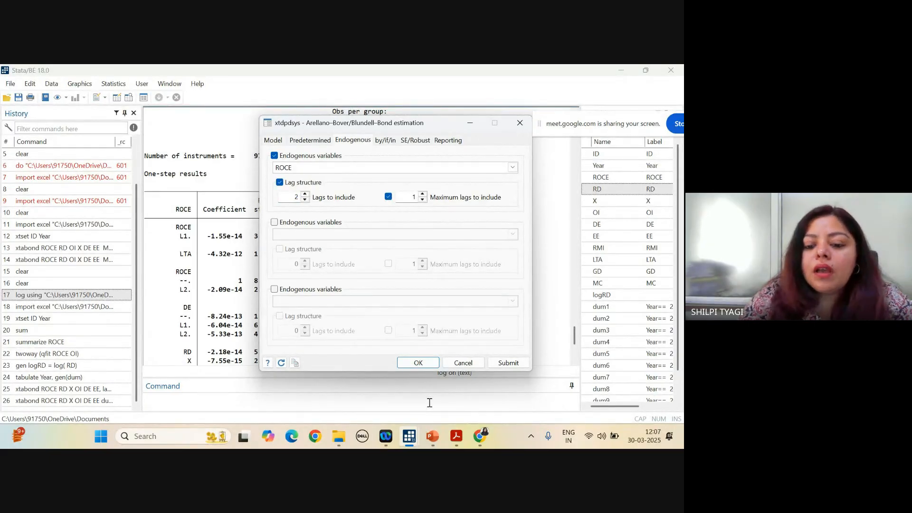
- Try to run the two-step estimation with robust standard errors and close the estimation dialog
left_click(386, 143)
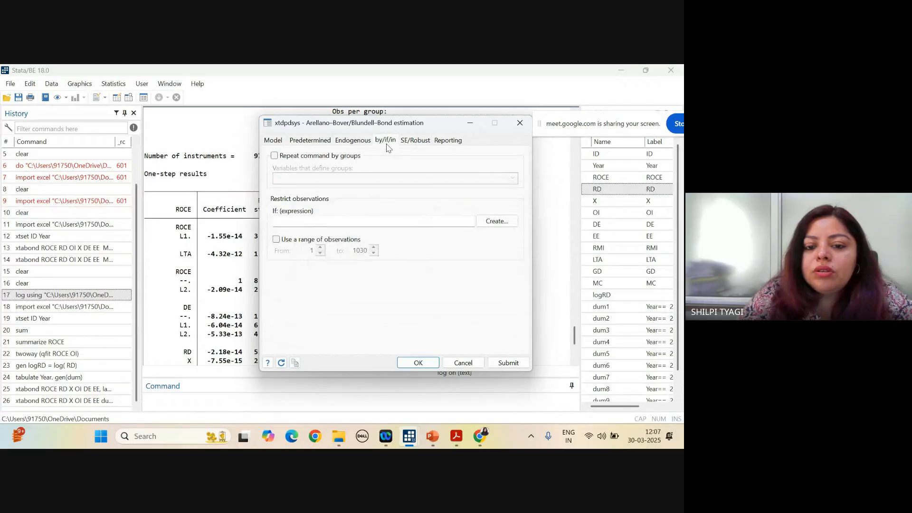
left_click(416, 143)
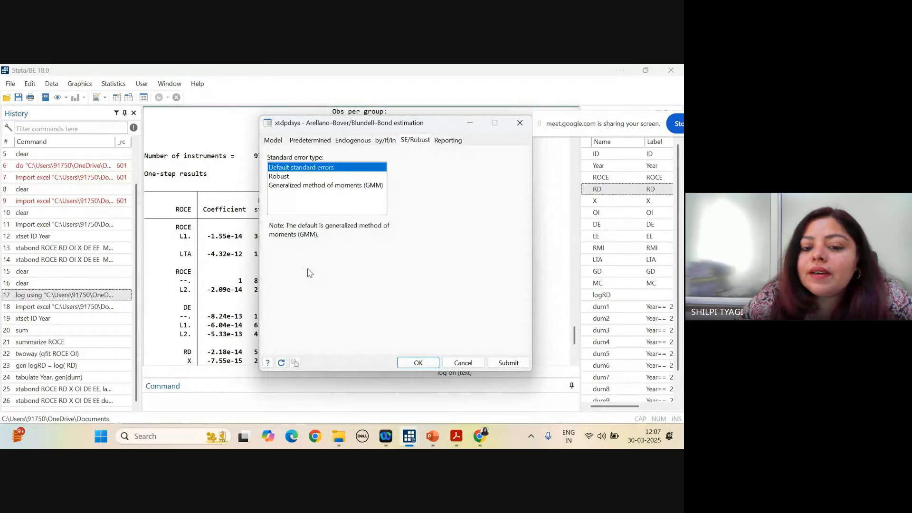
left_click(286, 179)
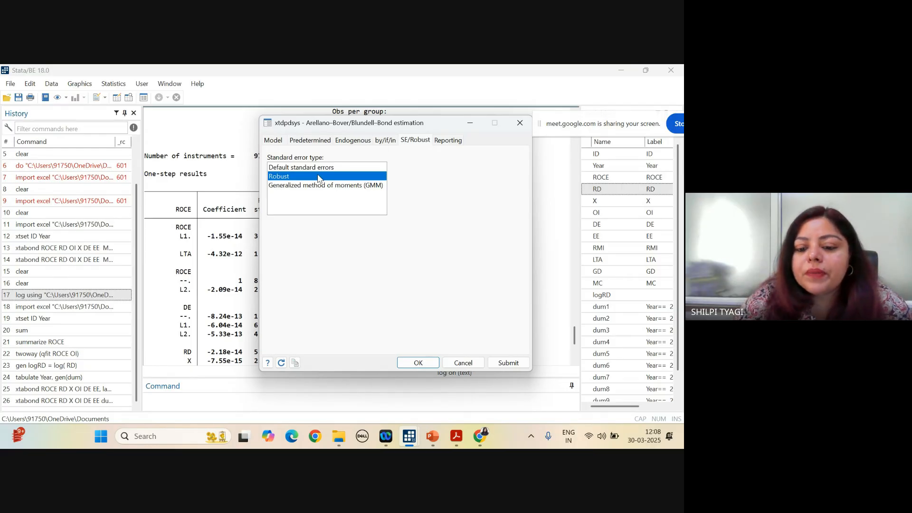
left_click(522, 364)
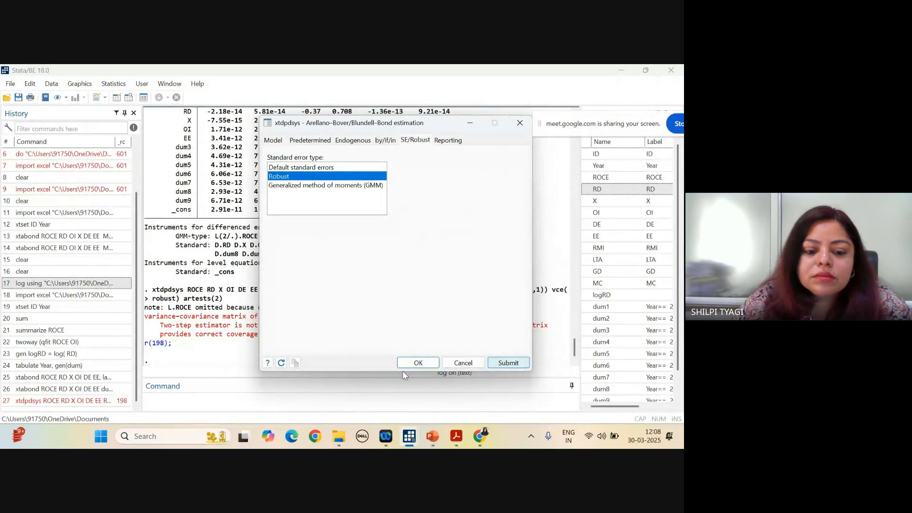
left_click(520, 123)
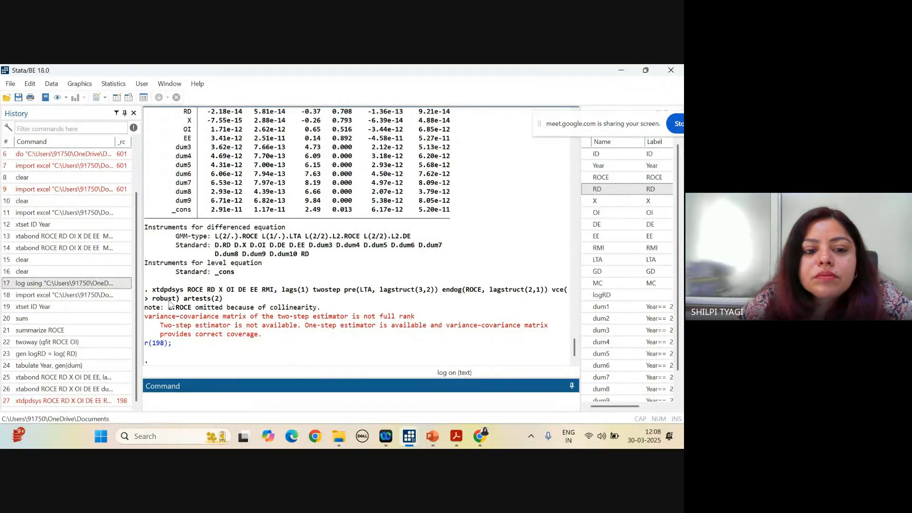
- Rerun the Arellano-Bover/Blundell-Bond estimation with the one-step estimator and without robust standard errors
left_click(106, 83)
mouse_move(223, 250)
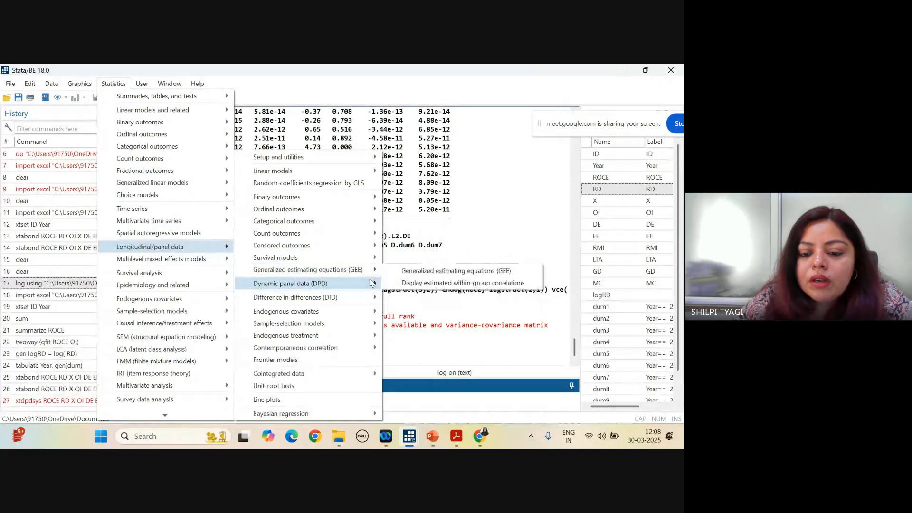
left_click(425, 296)
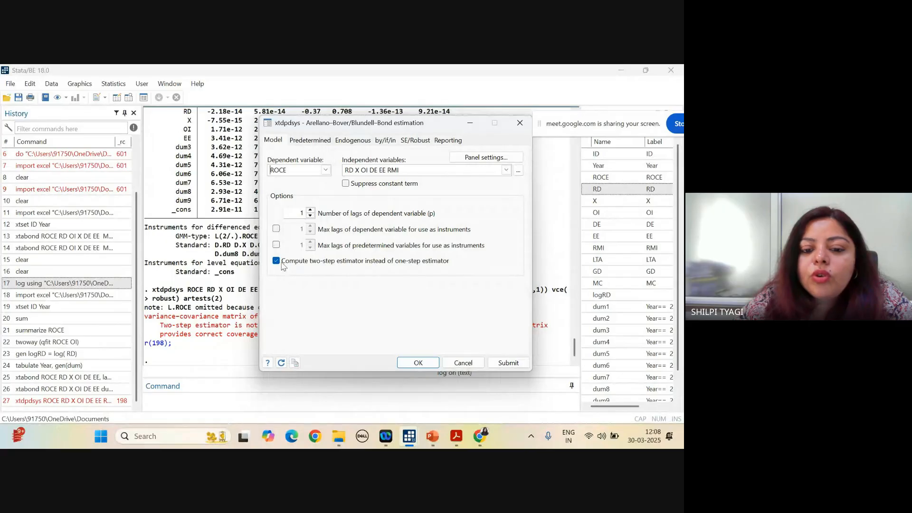
left_click(418, 363)
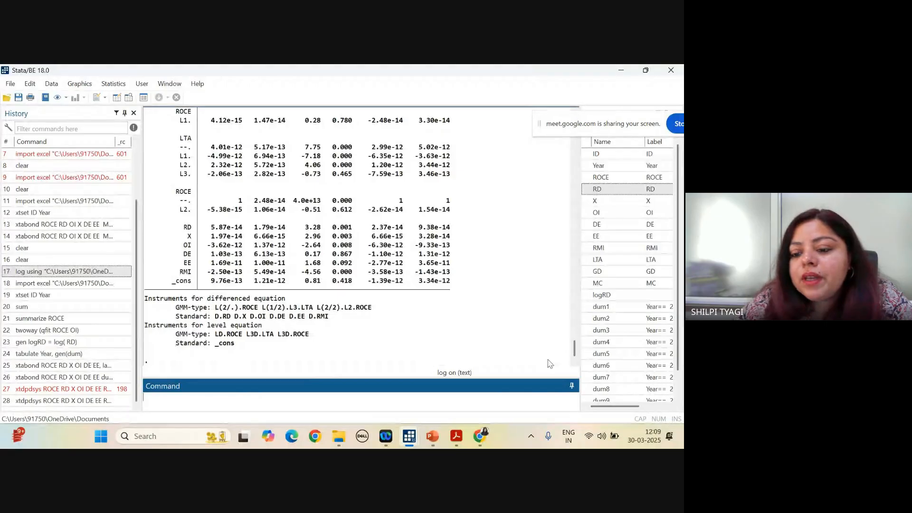
- Review the xtdpdsys command and its one-step coefficient table, and switch to the Google Meet call
left_click_drag(574, 351, 566, 328)
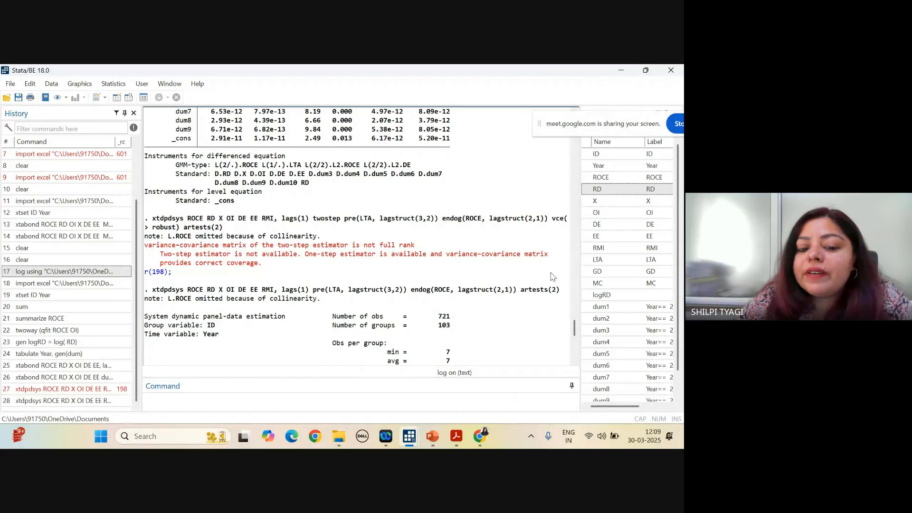
left_click_drag(574, 331, 577, 347)
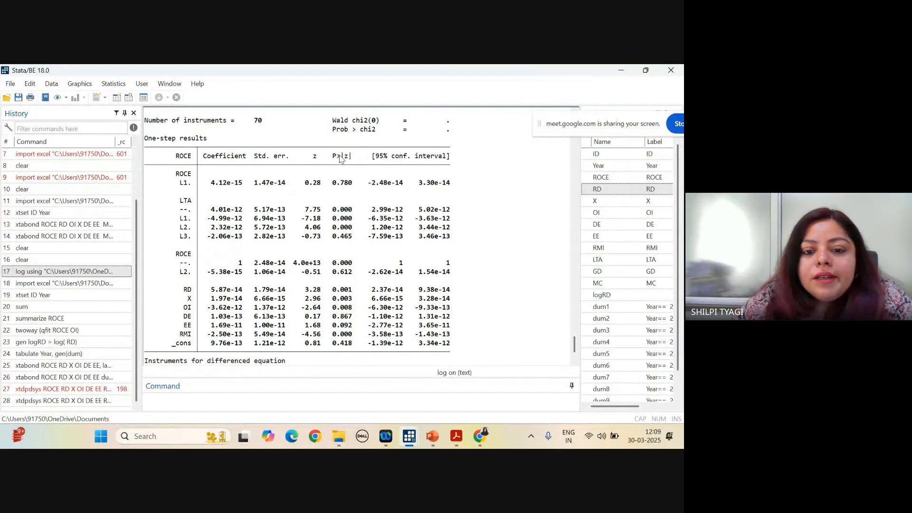
mouse_move(481, 437)
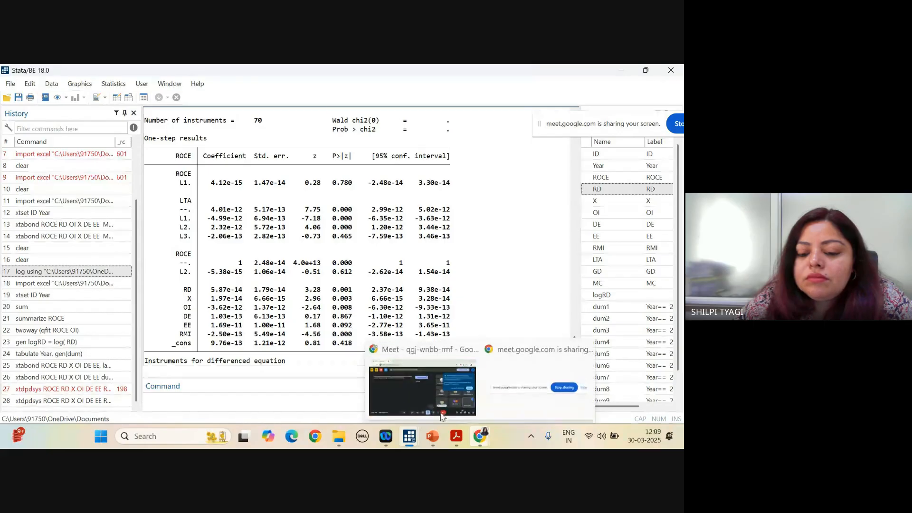
left_click(403, 394)
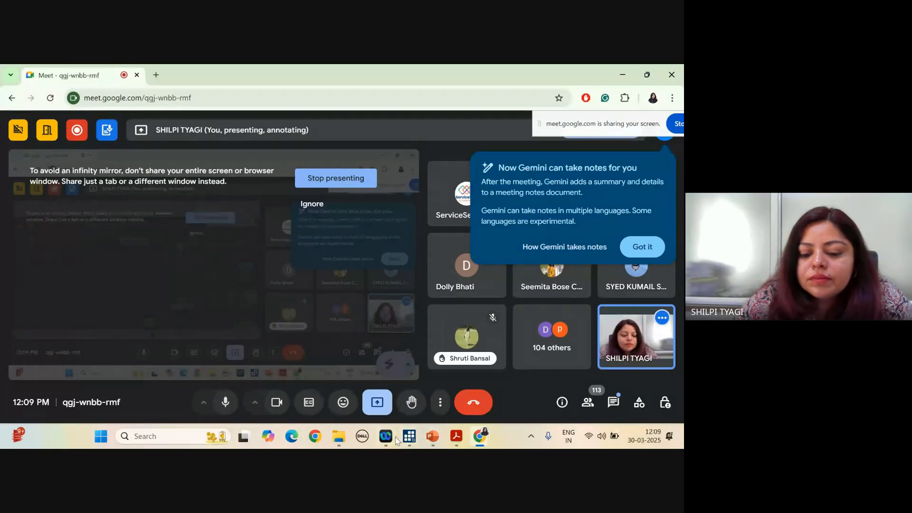
- Switch back to the Stata results and examine the instruments listed below the xtdpdsys coefficient table
mouse_move(410, 436)
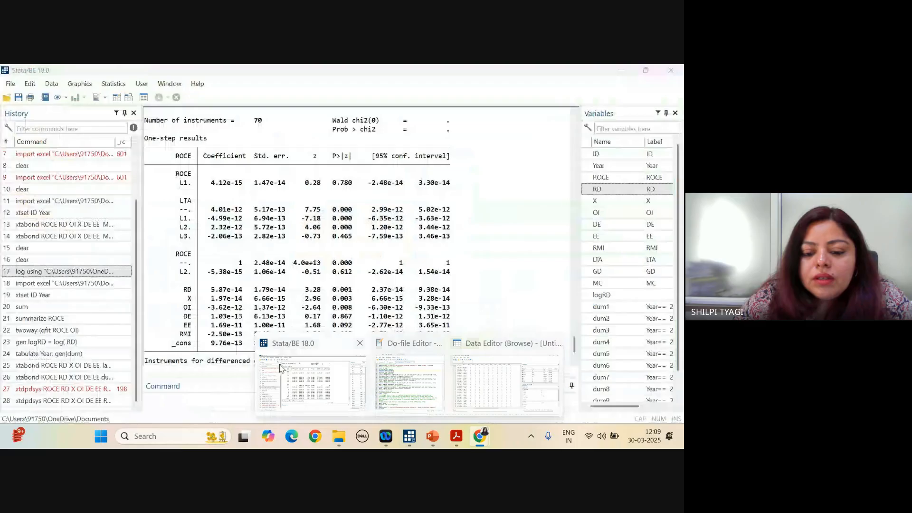
left_click(280, 368)
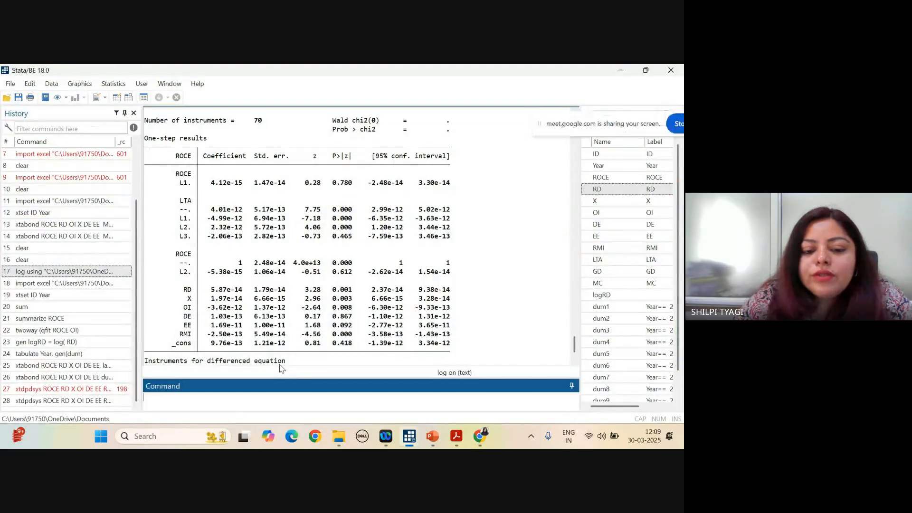
left_click(574, 352)
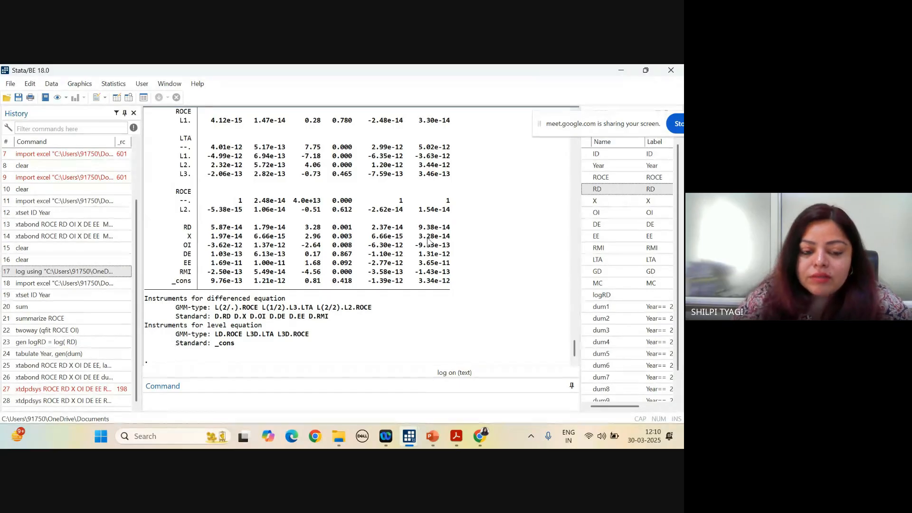
- Start a Linear DPD estimation (xtdpd) for panel data and set ROCE as the dependent variable
left_click(113, 83)
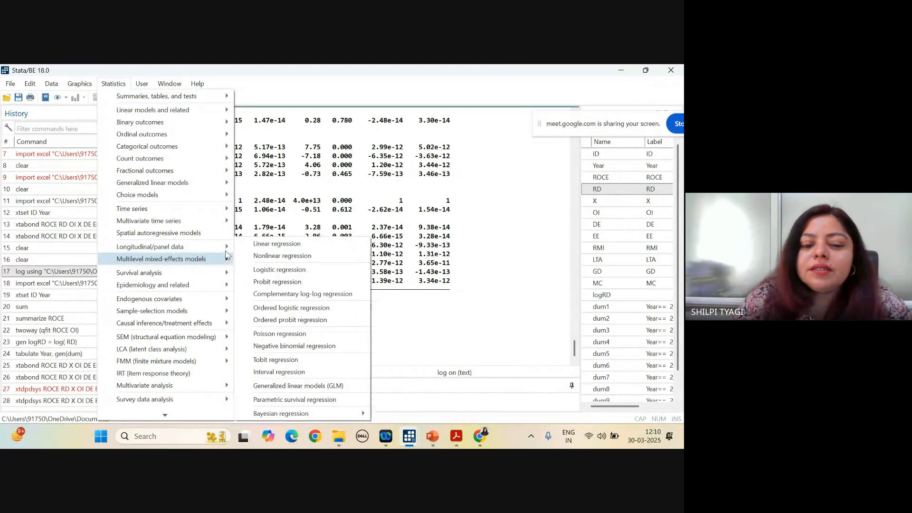
mouse_move(221, 247)
mouse_move(357, 285)
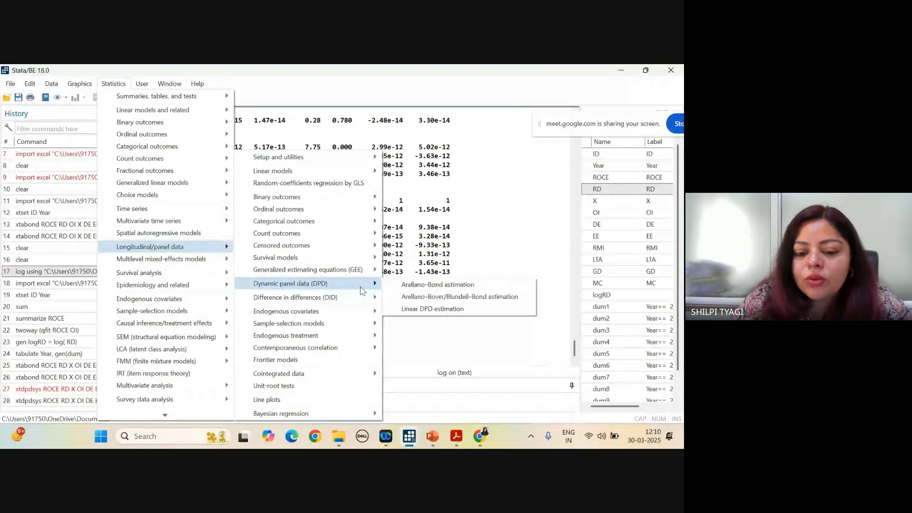
left_click(449, 309)
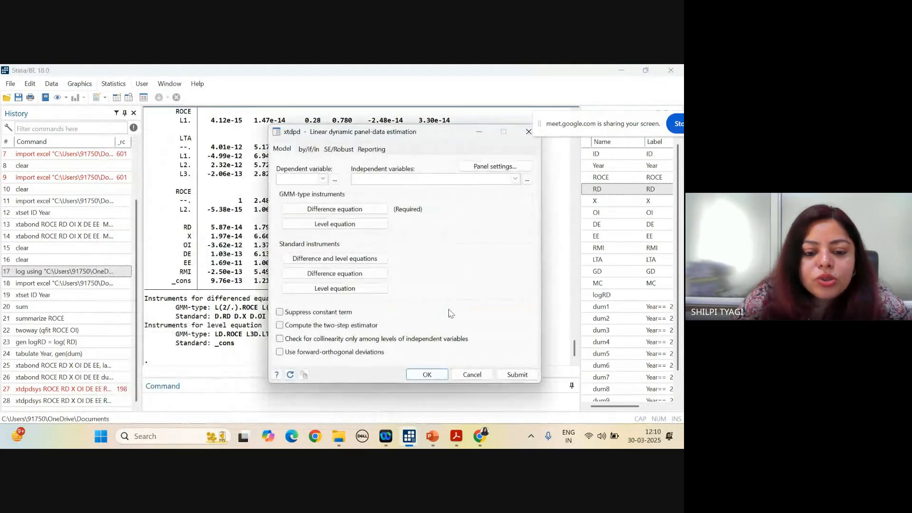
left_click(322, 179)
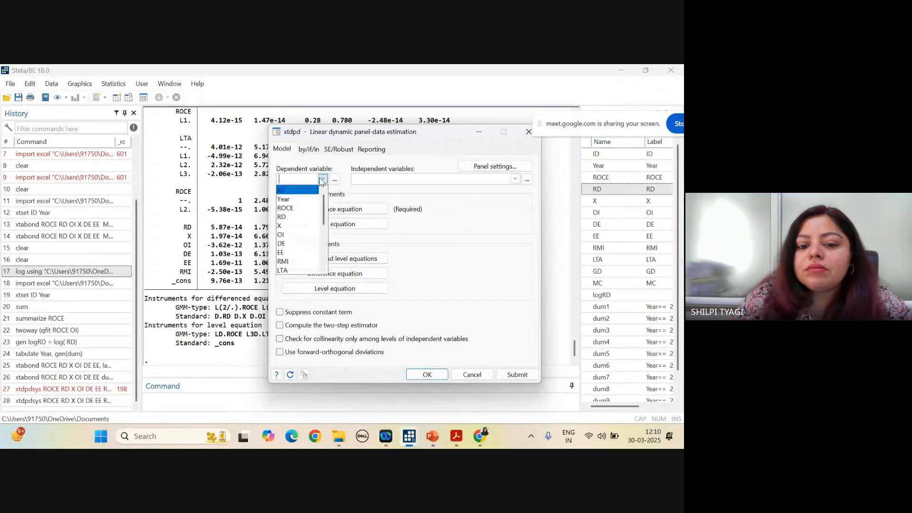
left_click(312, 210)
- Set RD, X, OI, DE, EE and RMI as the independent variables of the xtdpd model
left_click(515, 180)
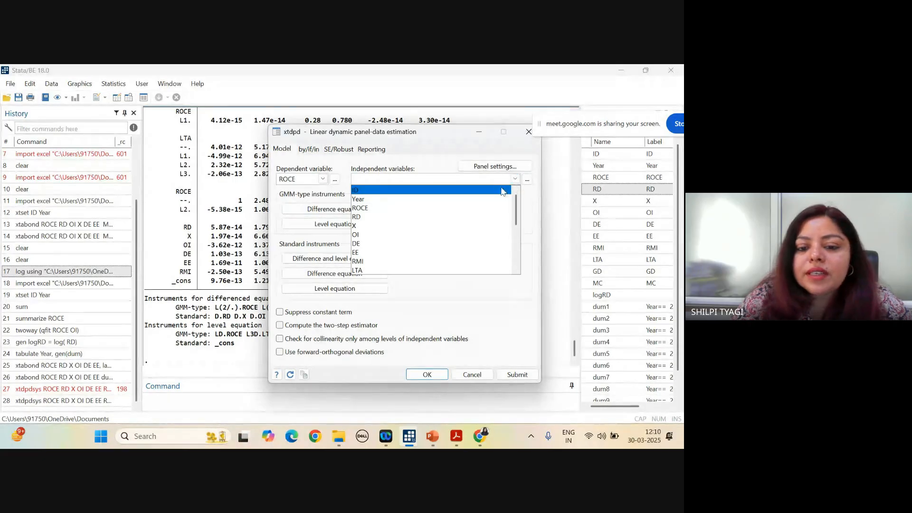
left_click(456, 216)
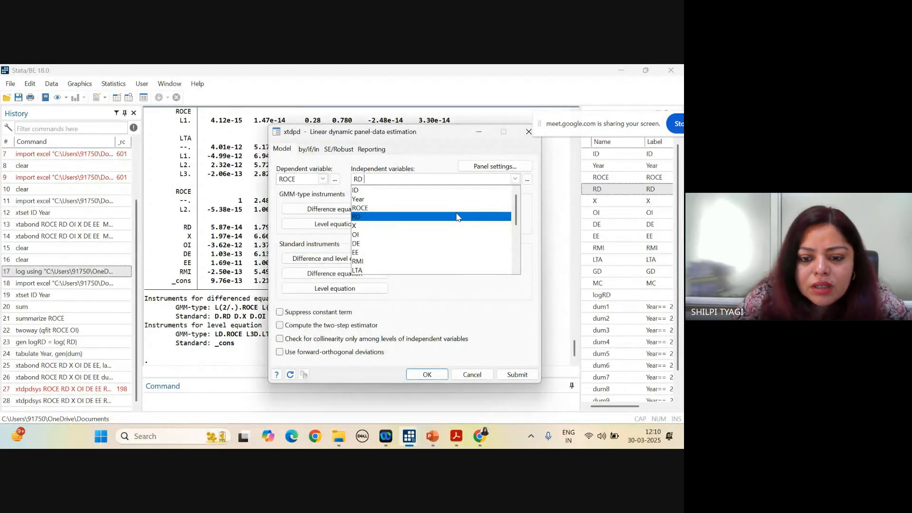
left_click(428, 226)
left_click(420, 234)
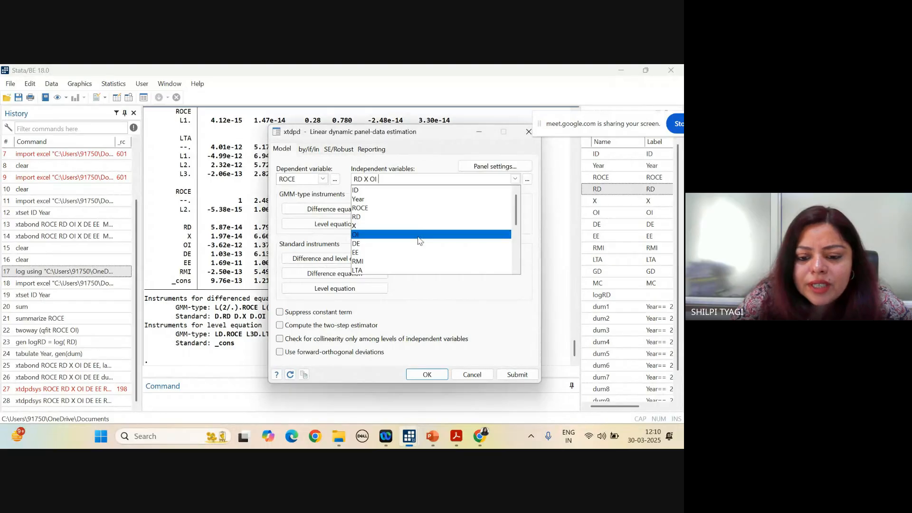
left_click(377, 243)
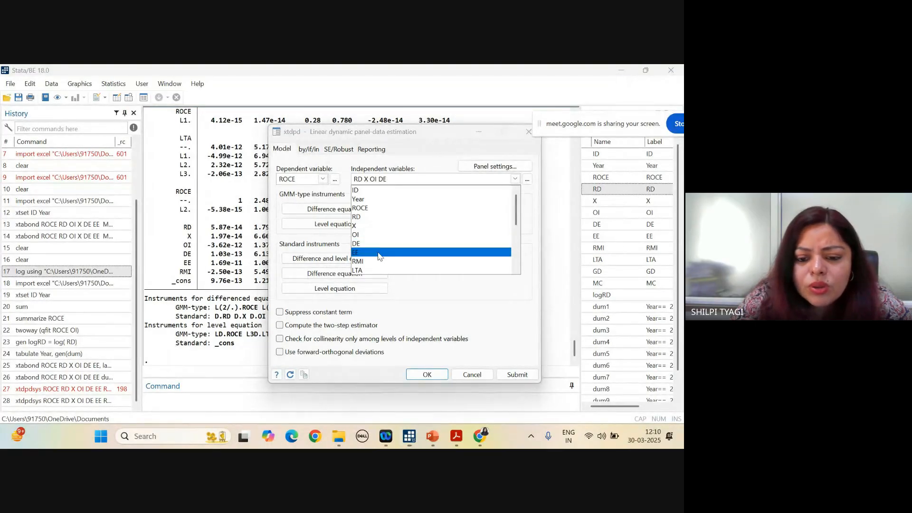
left_click(398, 256)
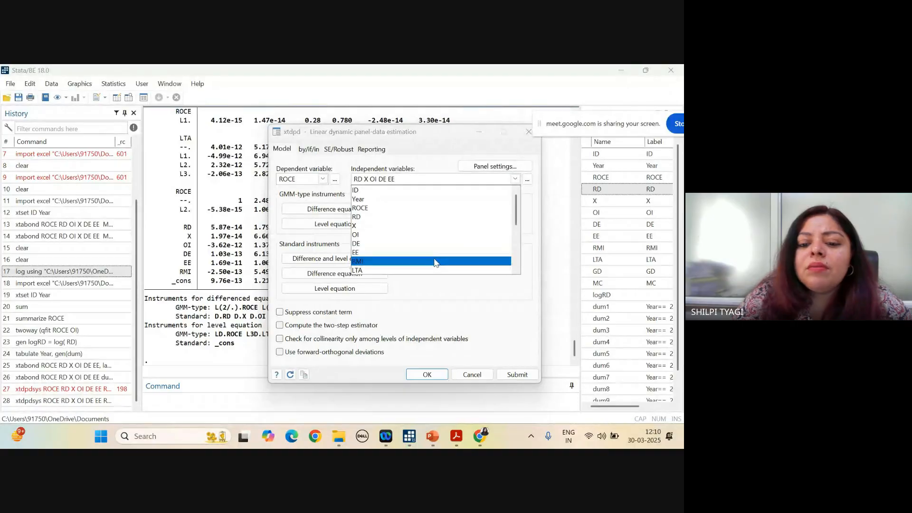
left_click(435, 262)
left_click(285, 187)
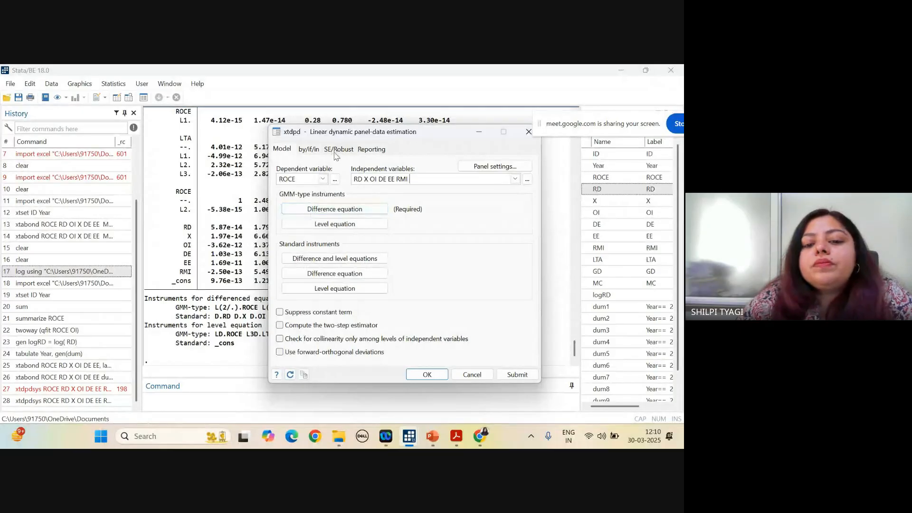
- Set ROCE as the first GMM-type instrument for the difference equation and accept it
left_click(360, 212)
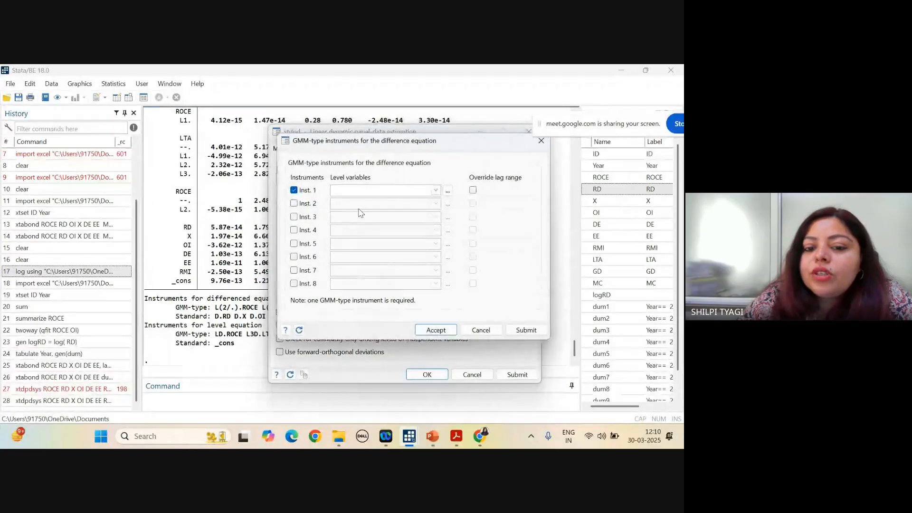
left_click(435, 191)
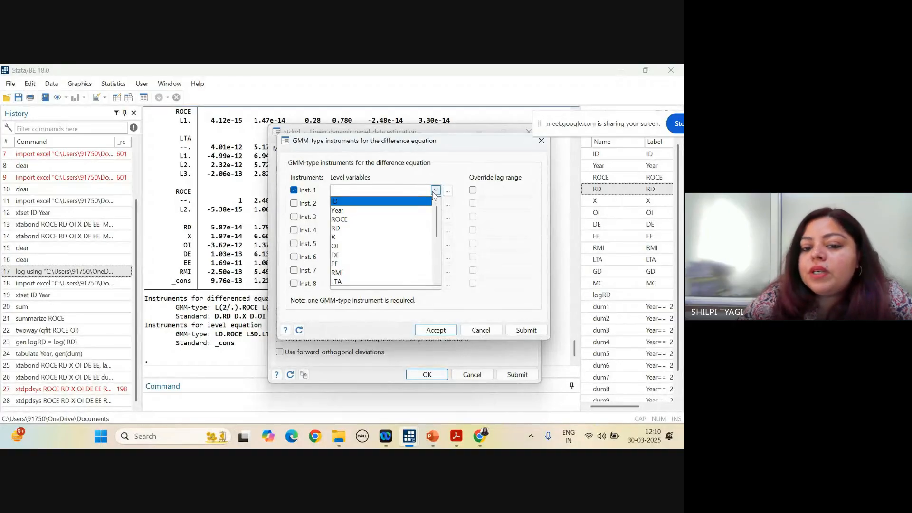
left_click(422, 219)
left_click(431, 166)
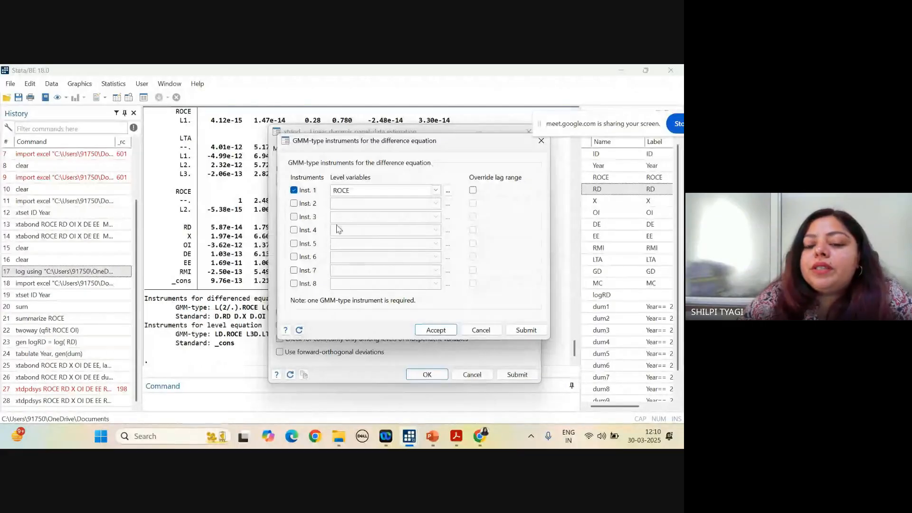
left_click(431, 331)
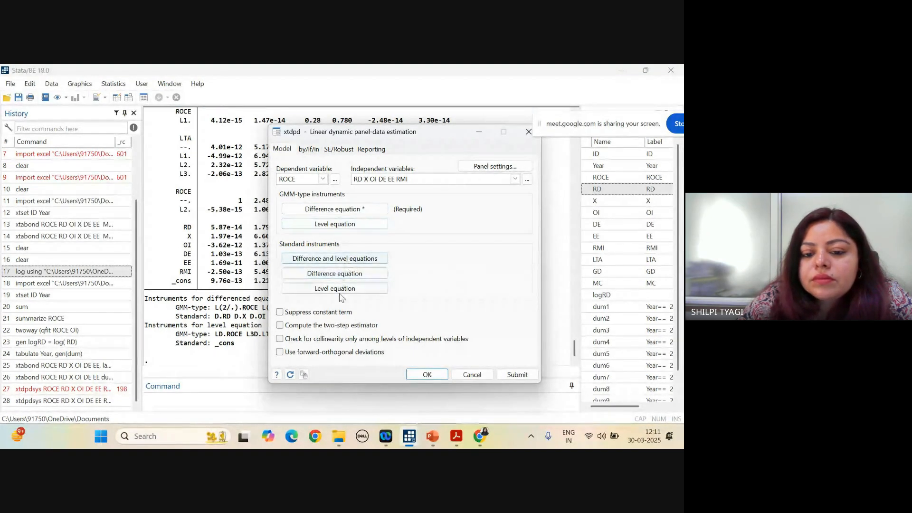
- Choose robust standard errors and run the linear dynamic panel-data estimation
left_click(343, 150)
left_click(314, 188)
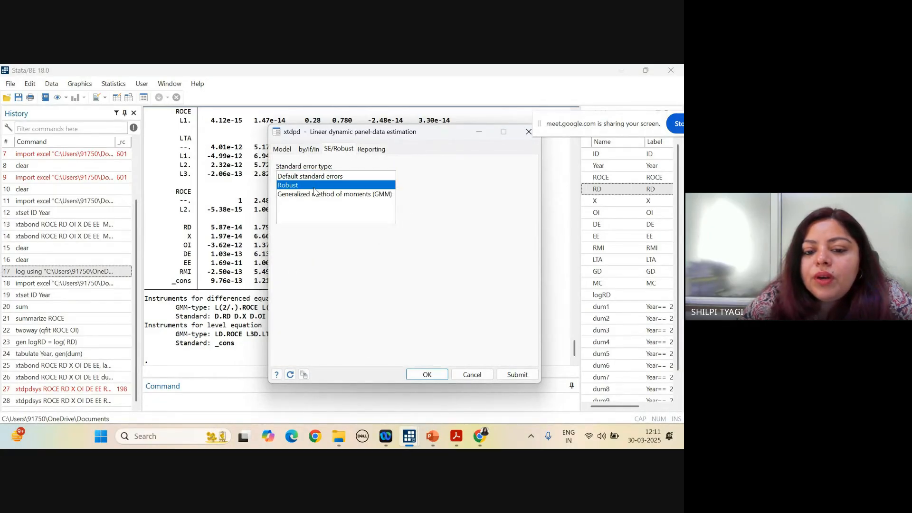
left_click(427, 375)
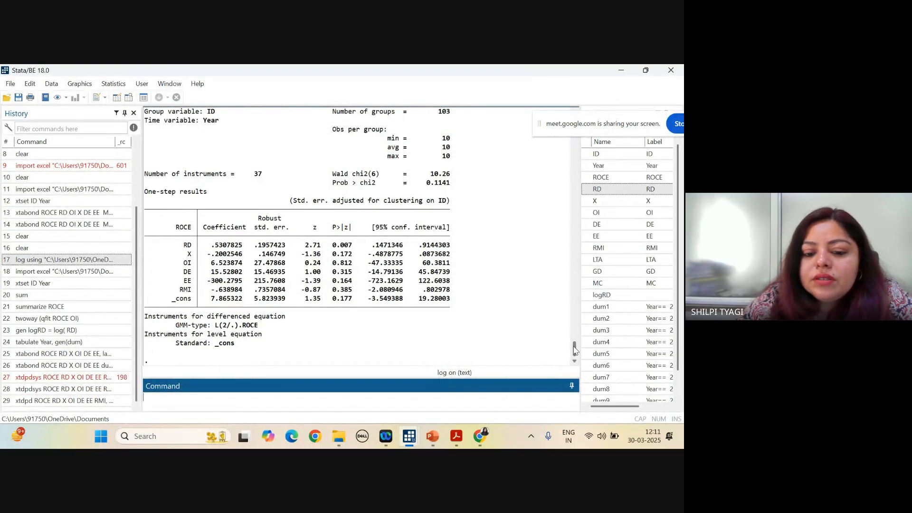
- Review the xtdpd command and its one-step robust results, moving the screen-sharing bar off the Variables list
scroll(575, 348, "up", 1)
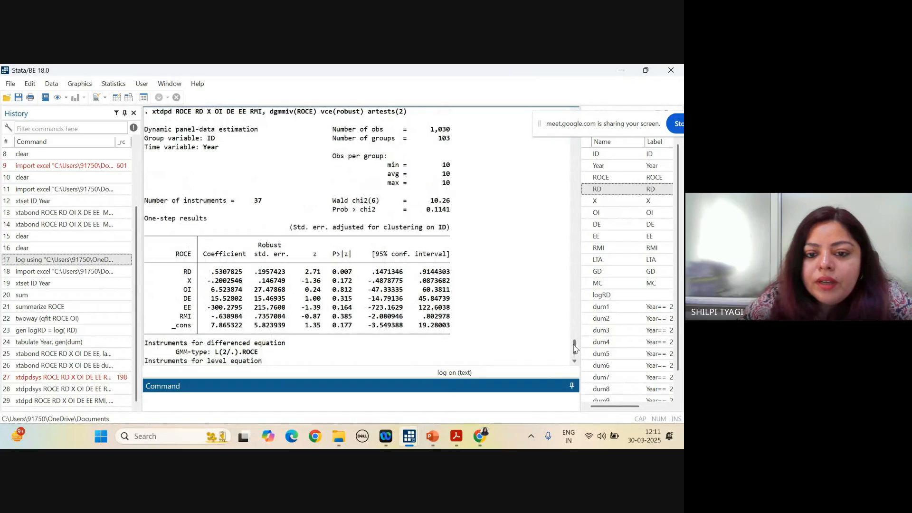
left_click(575, 349)
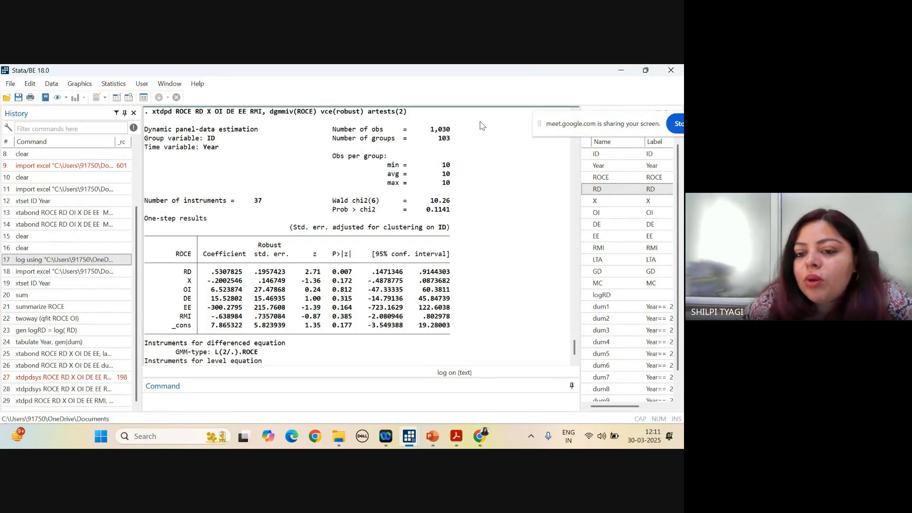
left_click_drag(612, 120, 540, 94)
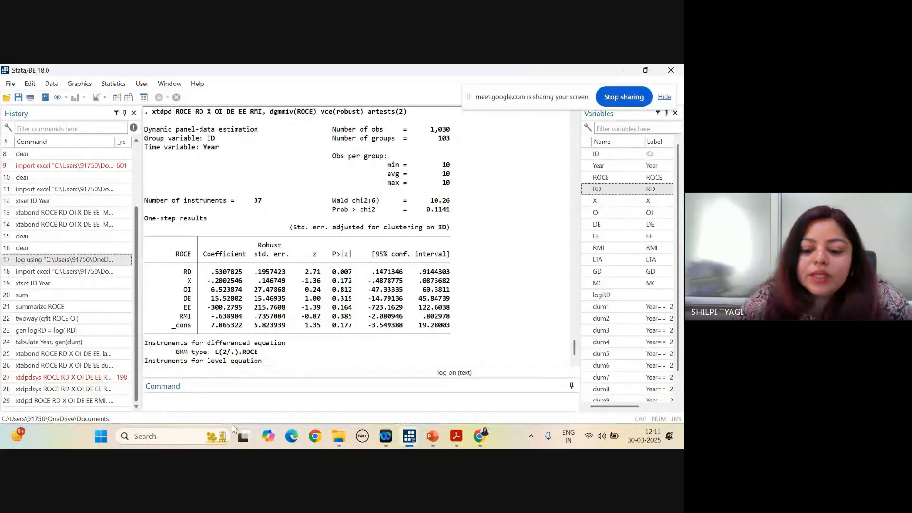
left_click(490, 358)
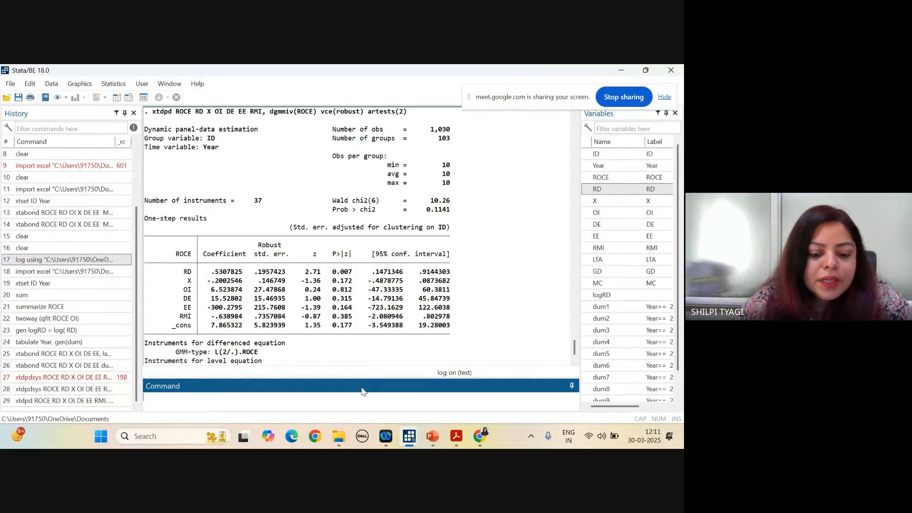
- Bring up the gmm_application_AB estimator do-file and delete the duplicate "tabulate Year, gen(dum)" command on line 7
mouse_move(411, 440)
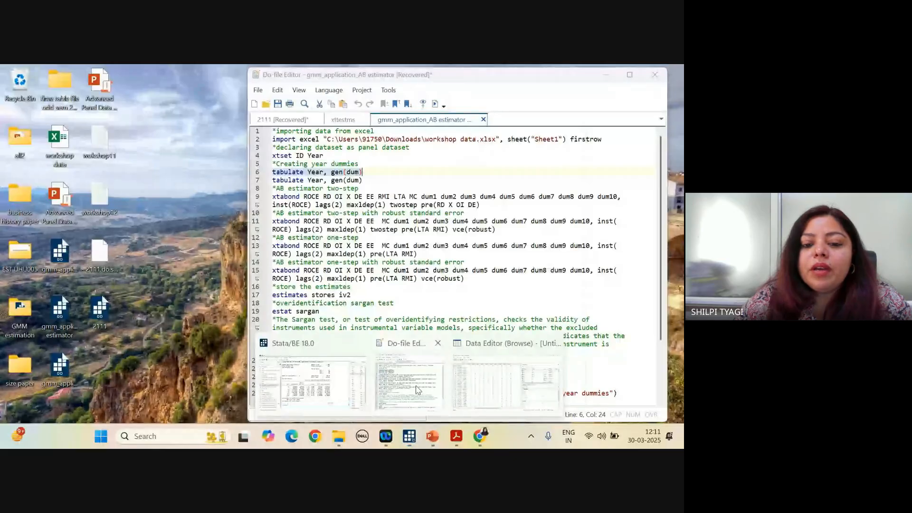
left_click(416, 385)
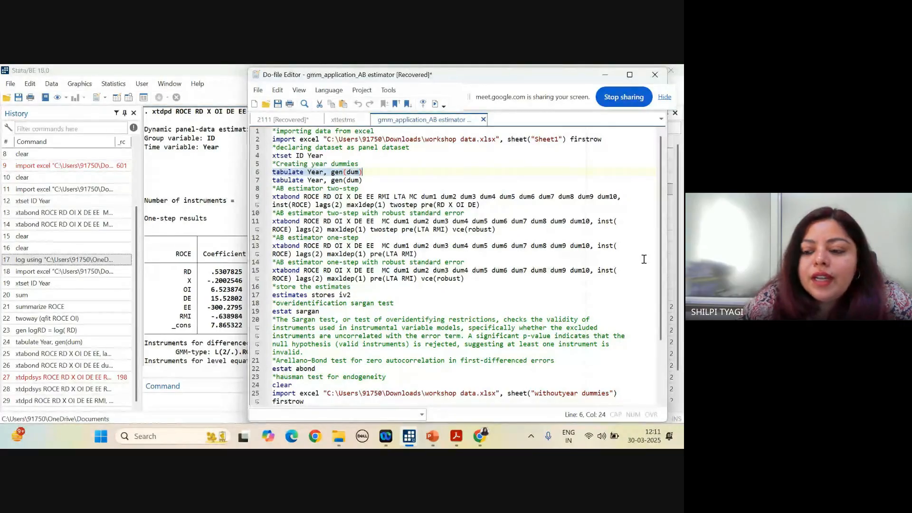
left_click_drag(660, 262, 662, 181)
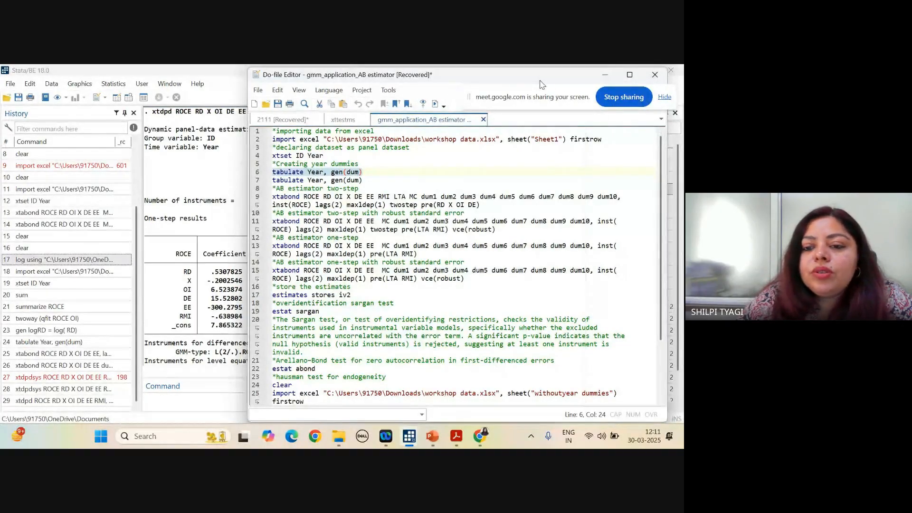
left_click_drag(543, 84, 517, 82)
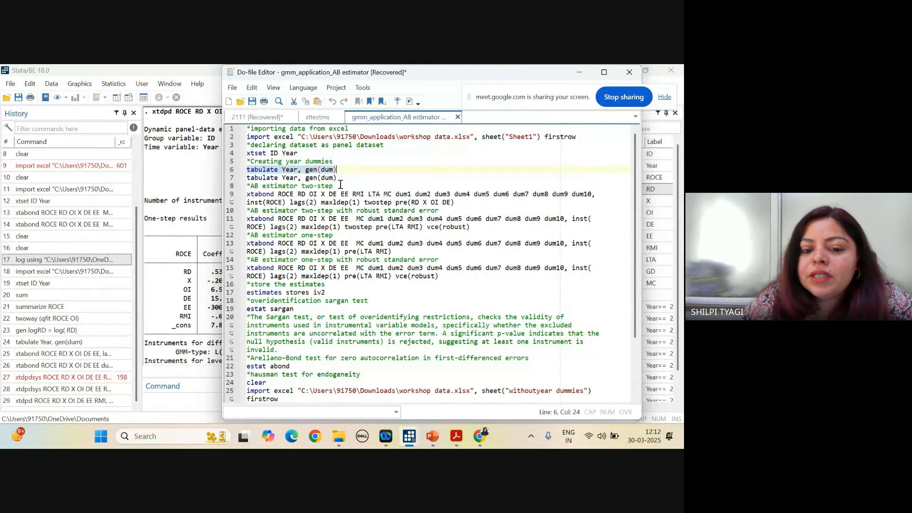
left_click_drag(246, 179, 340, 178)
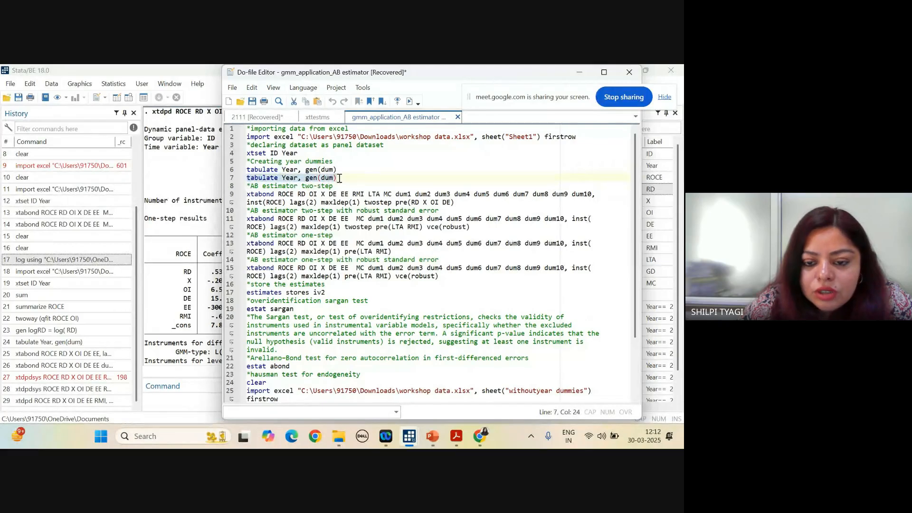
key("BackSpace")
key("BackSpace")
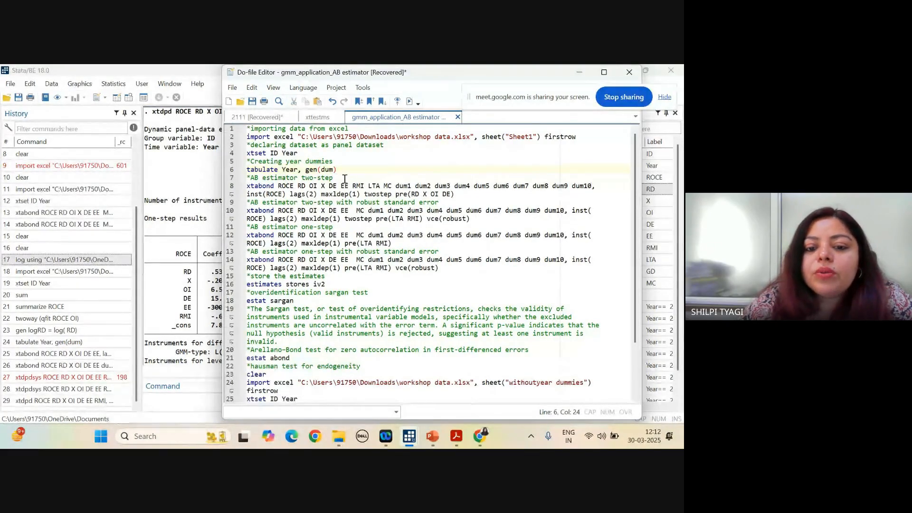
- Review the do-file's commands from the two-step AB estimator through the Sargan and Arellano-Bond tests to the Hausman test
left_click(350, 203)
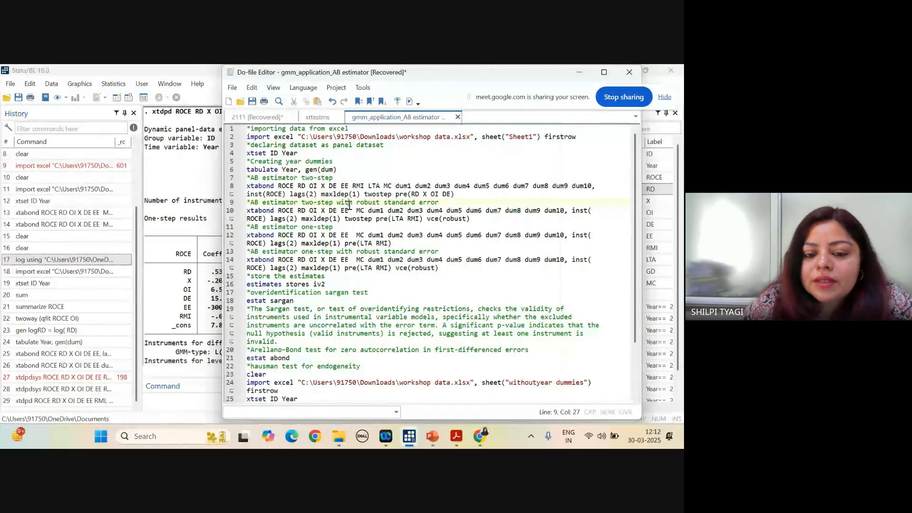
left_click(252, 178)
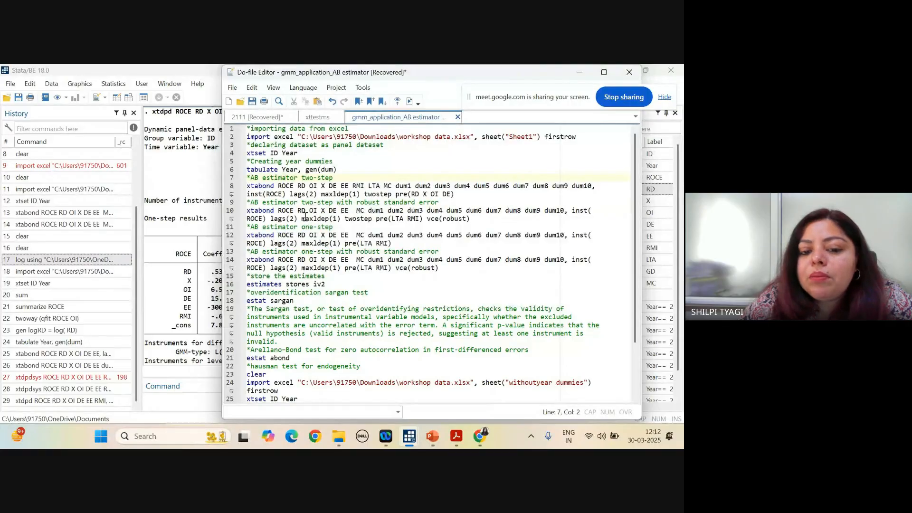
left_click(257, 189)
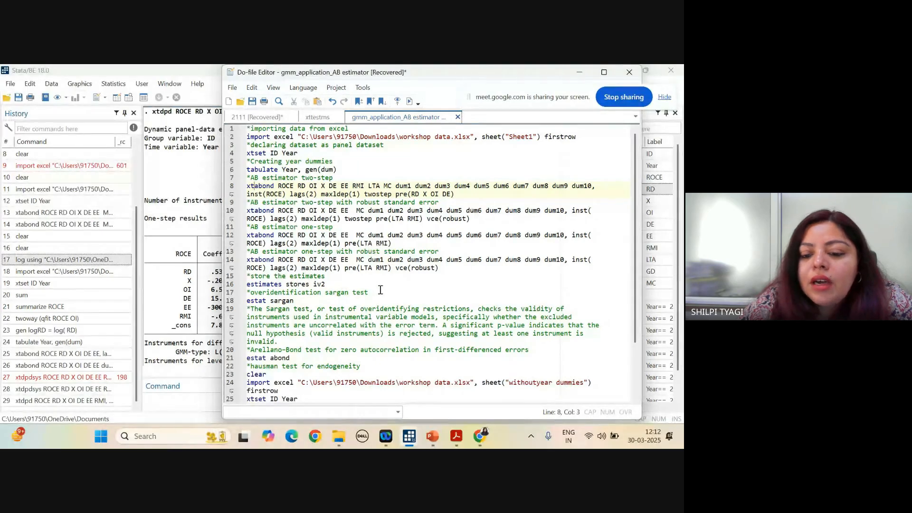
scroll(641, 284, "down", 1)
scroll(642, 284, "down", 2)
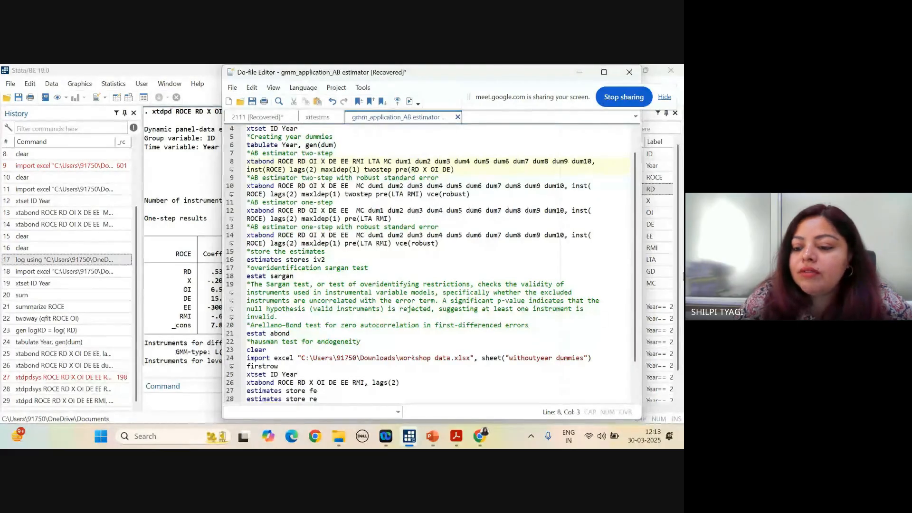
scroll(639, 280, "down", 2)
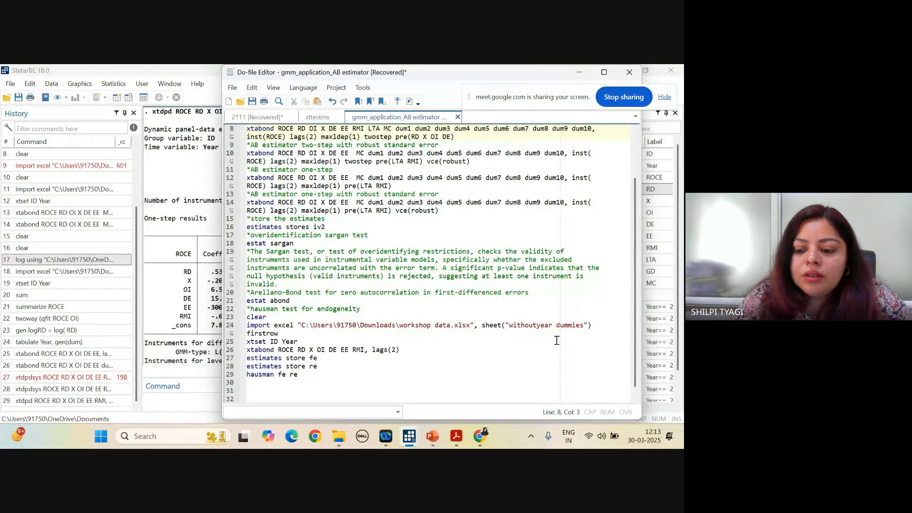
scroll(632, 325, "down", 1)
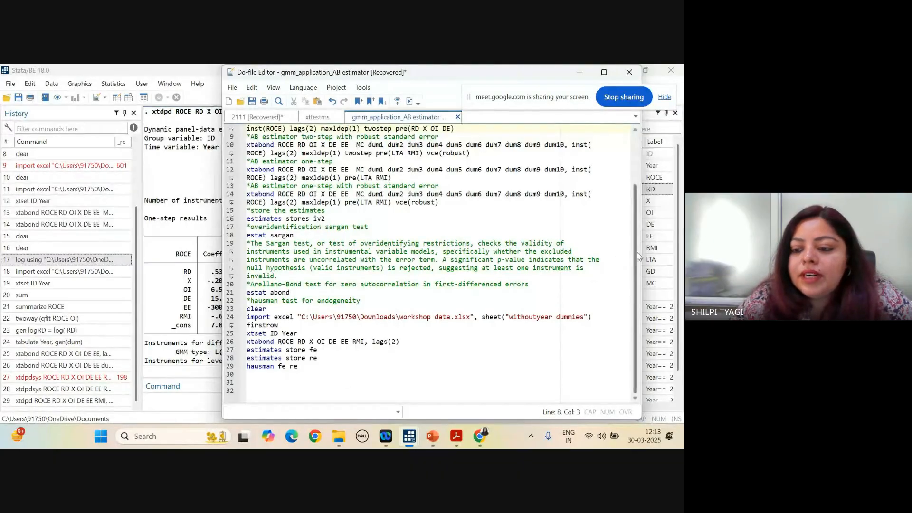
- Review the do-file's xtabond estimator commands and the Sargan, Arellano-Bond and Hausman test commands, widening the editor window
scroll(625, 229, "up", 2)
scroll(626, 229, "up", 2)
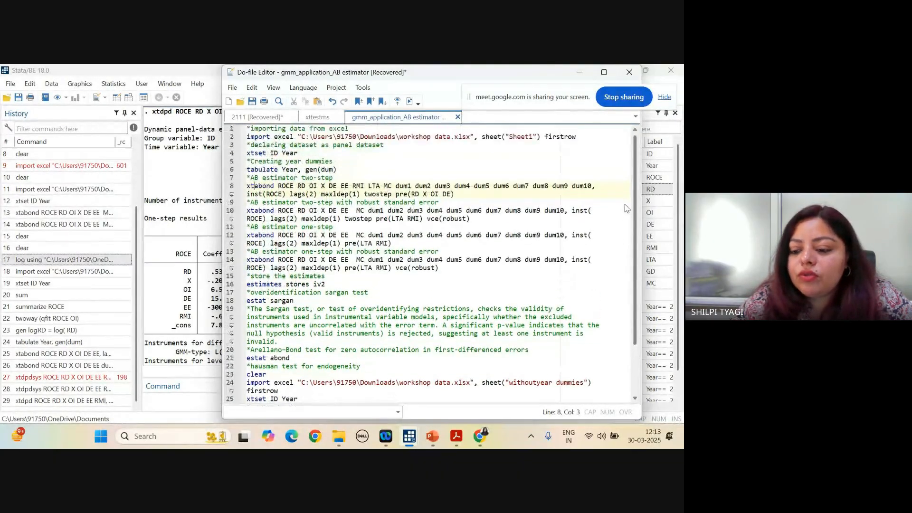
scroll(629, 229, "down", 2)
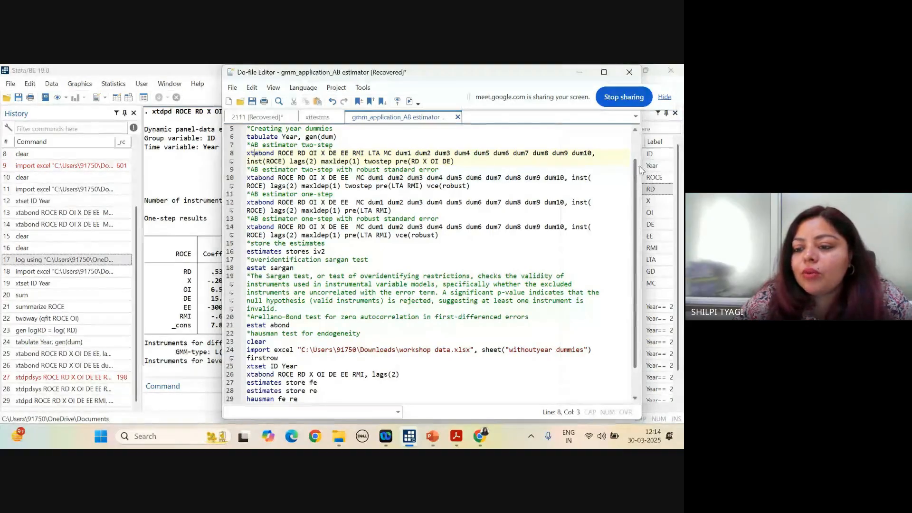
left_click_drag(642, 164, 618, 164)
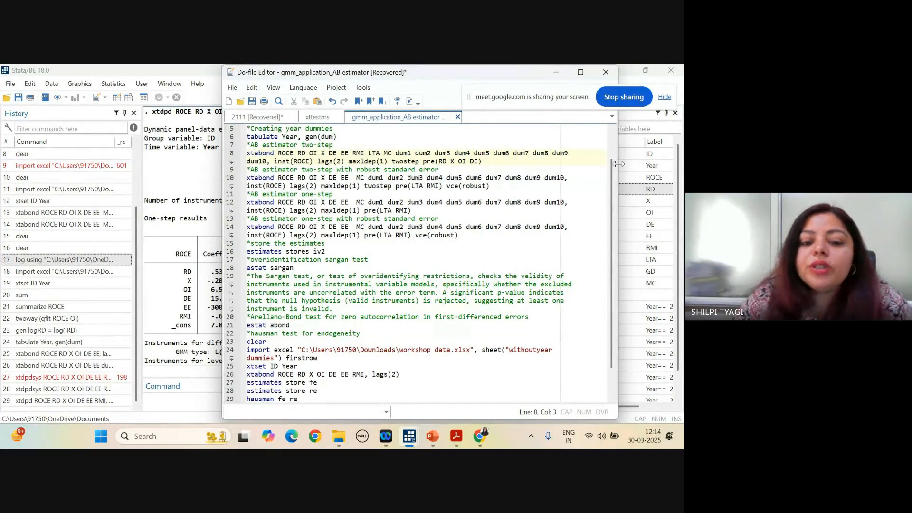
scroll(605, 178, "up", 2)
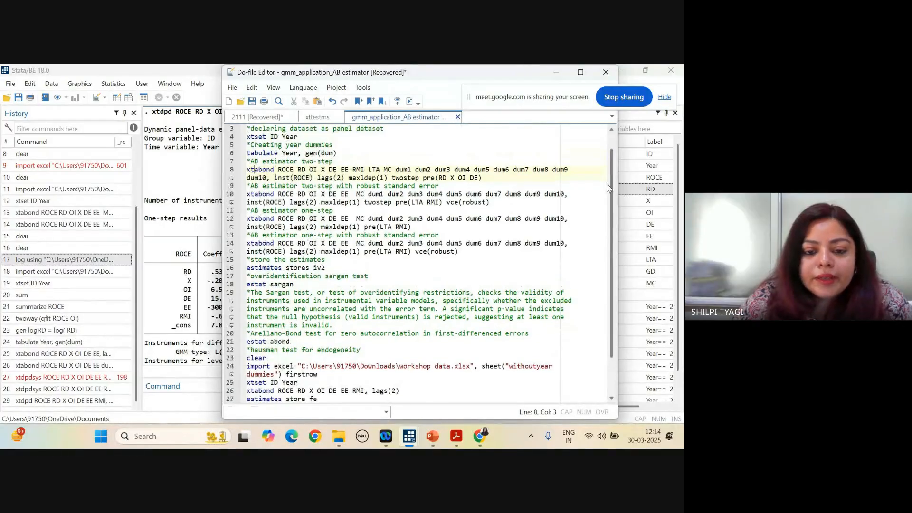
scroll(608, 180, "down", 2)
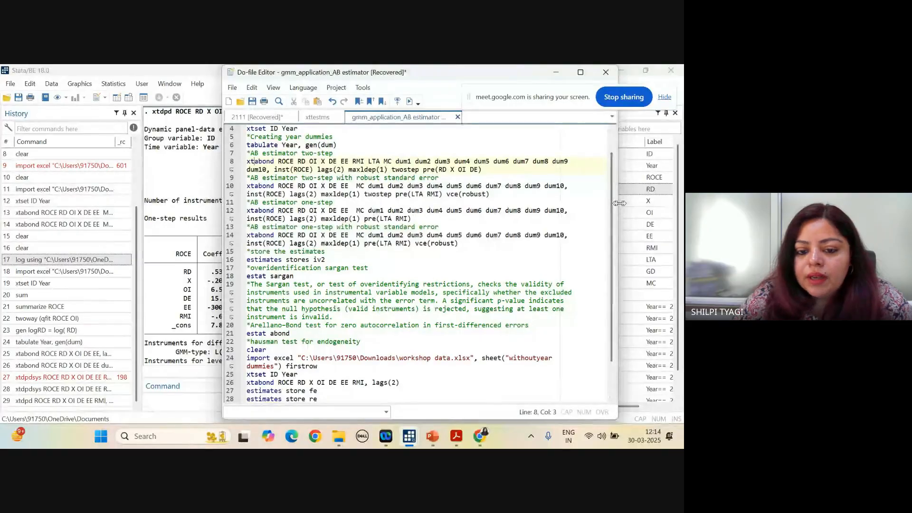
left_click_drag(618, 209, 674, 209)
scroll(662, 297, "down", 1)
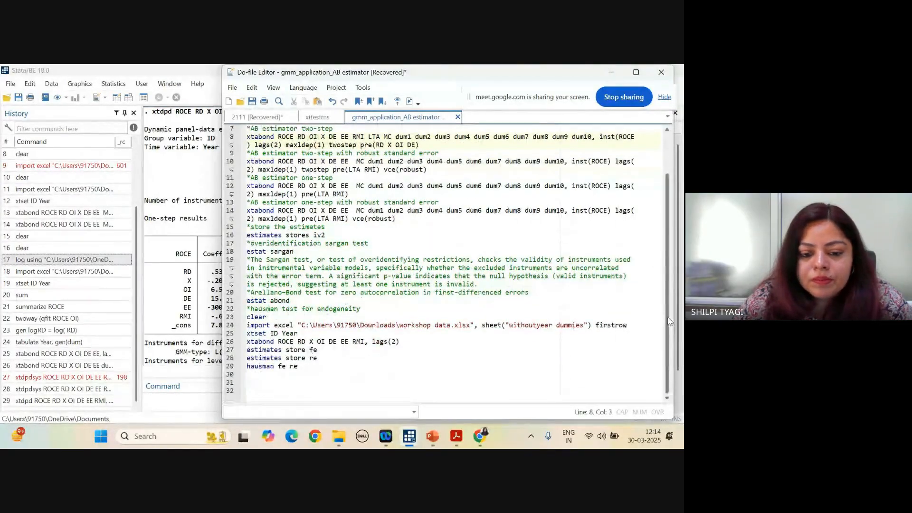
scroll(660, 299, "up", 1)
scroll(659, 292, "up", 1)
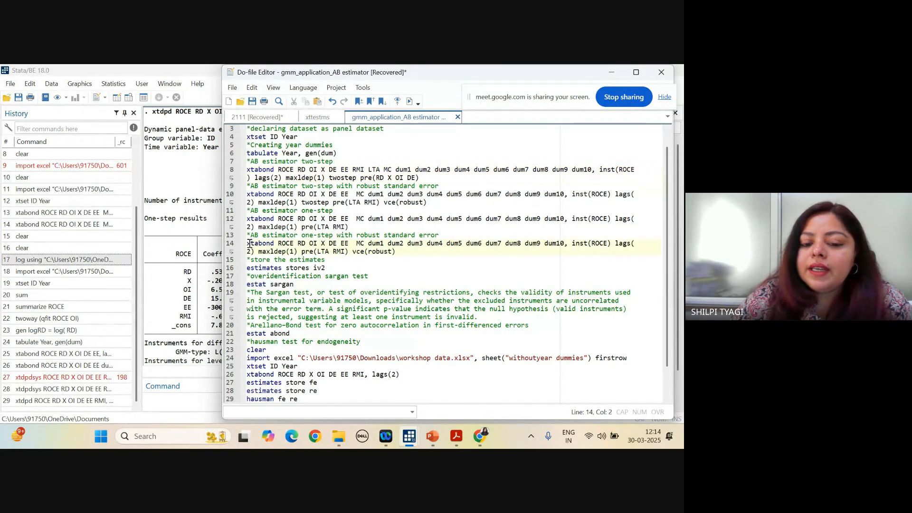
- Copy the one-step AB estimator with robust standard error from line 14 of the do-file and run it in the main window
mouse_move(249, 243)
left_mouse_down()
mouse_move(328, 260)
mouse_move(371, 252)
mouse_move(260, 235)
mouse_move(246, 243)
left_mouse_up()
key("ctrl+c")
left_click(407, 251)
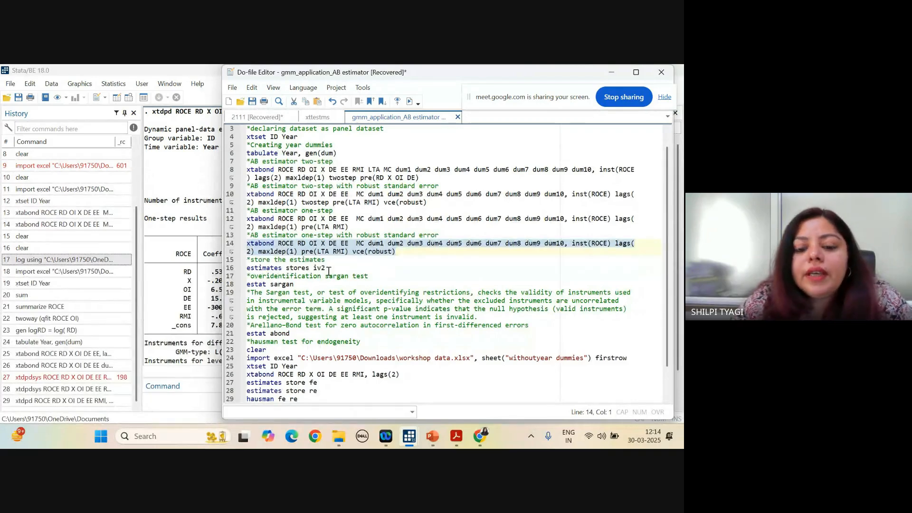
left_click(156, 403)
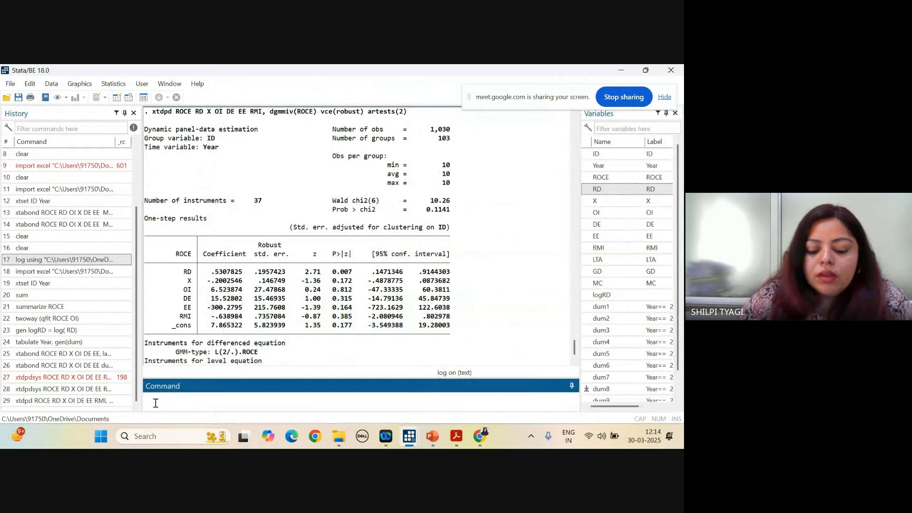
key("ctrl+v")
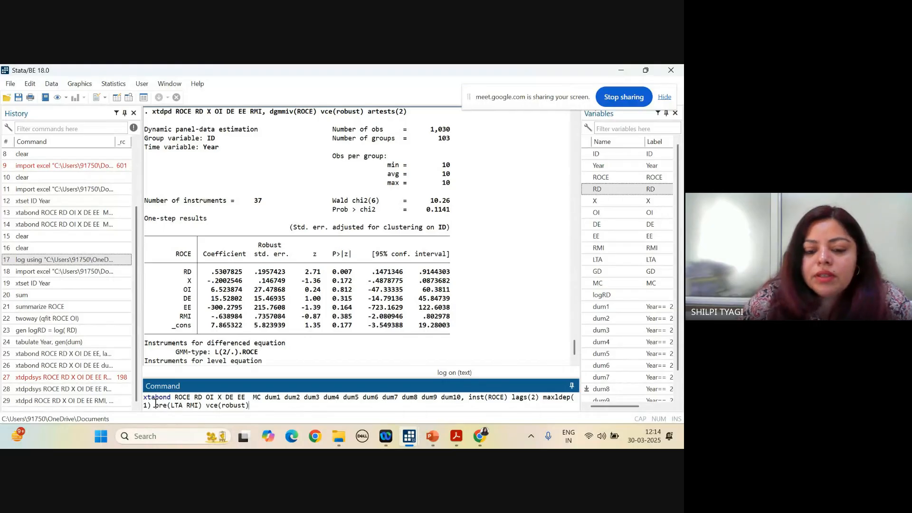
key("Return")
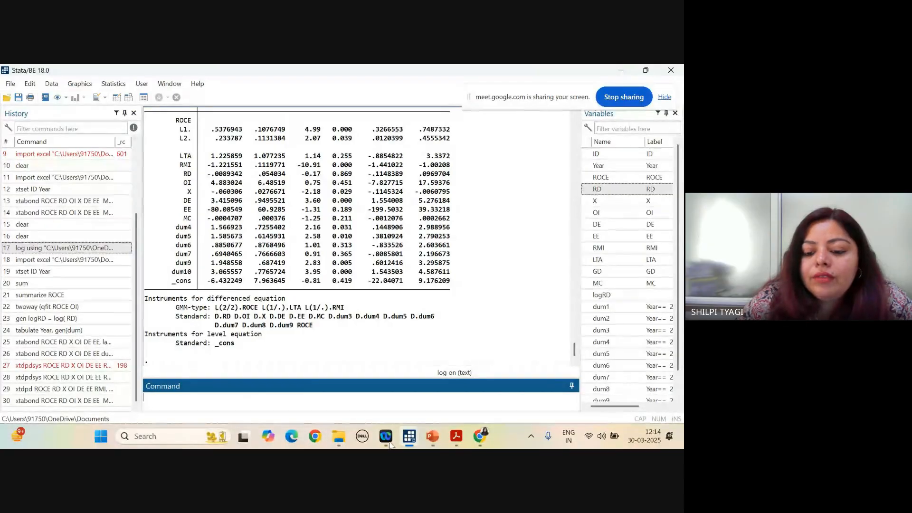
- Try to store the estimates by copying "estimates stores iv2" from line 16 of the do-file and running it
left_click(408, 439)
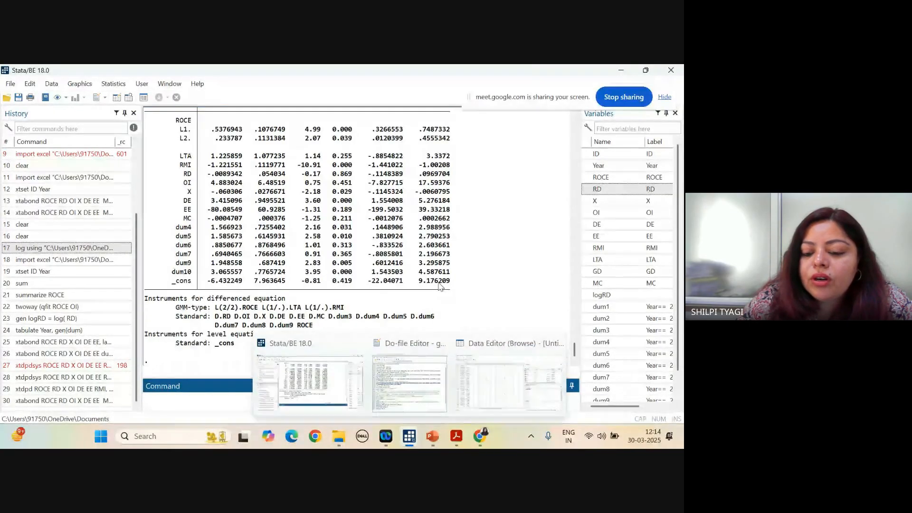
mouse_move(408, 436)
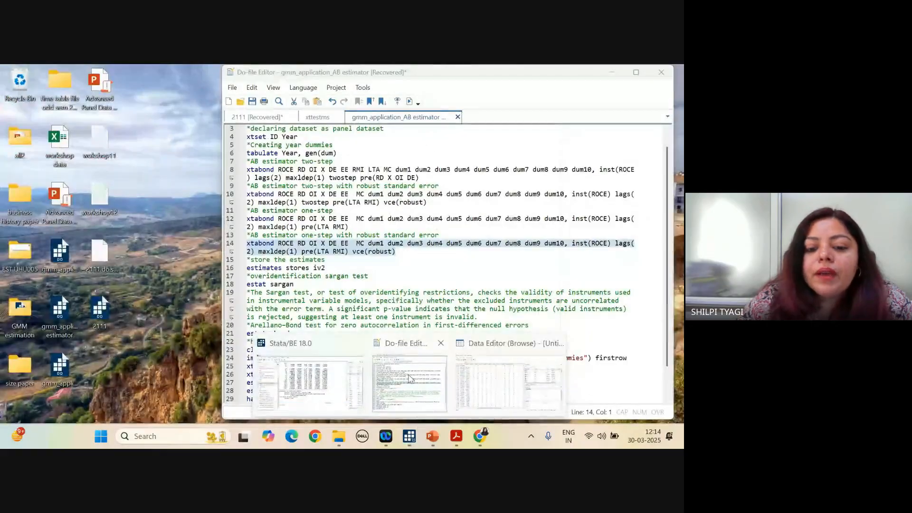
left_click(409, 378)
left_click(290, 252)
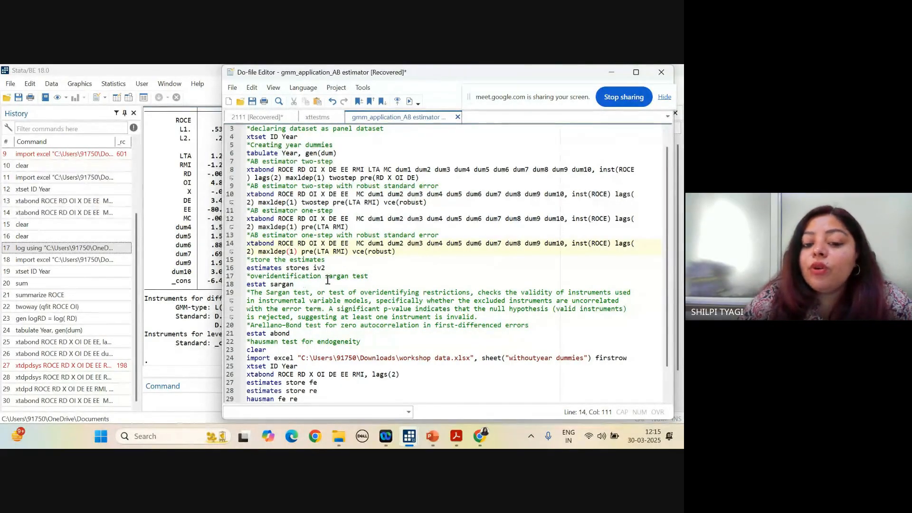
left_click_drag(247, 269, 335, 264)
key("ctrl+c")
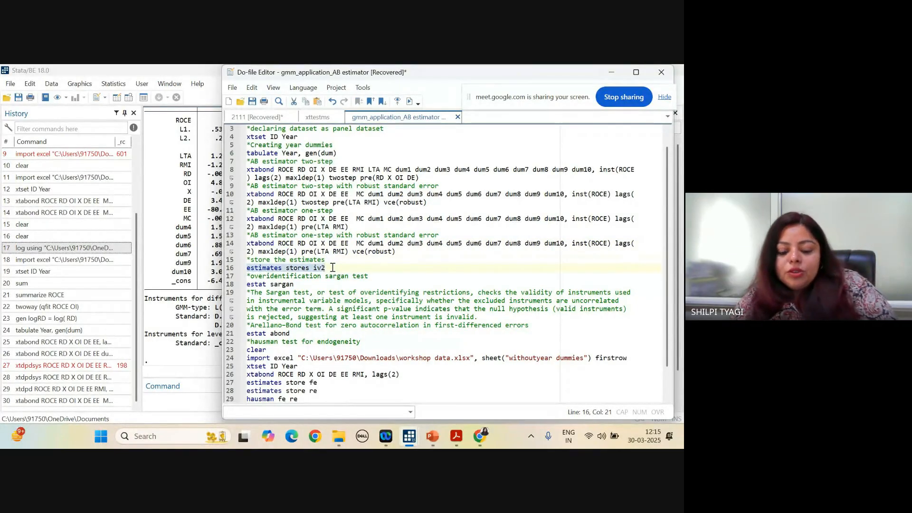
left_click(209, 368)
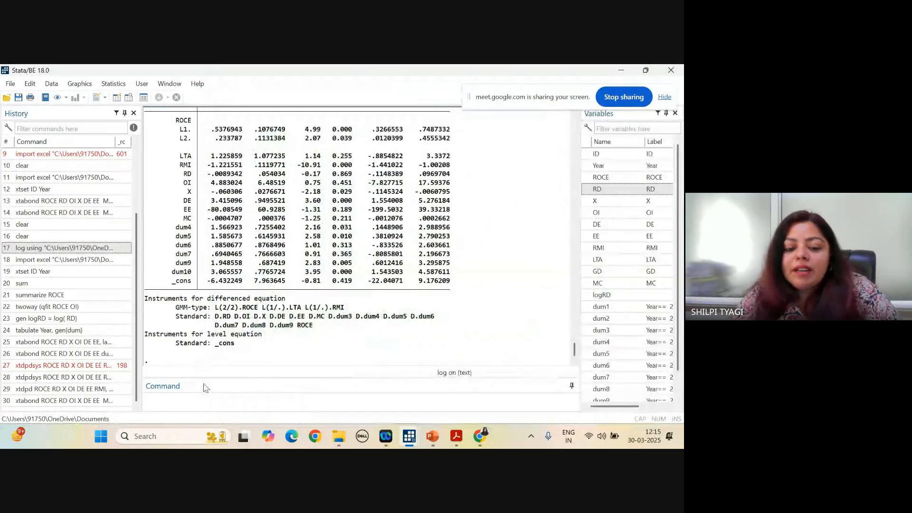
left_click(205, 398)
key("ctrl+v")
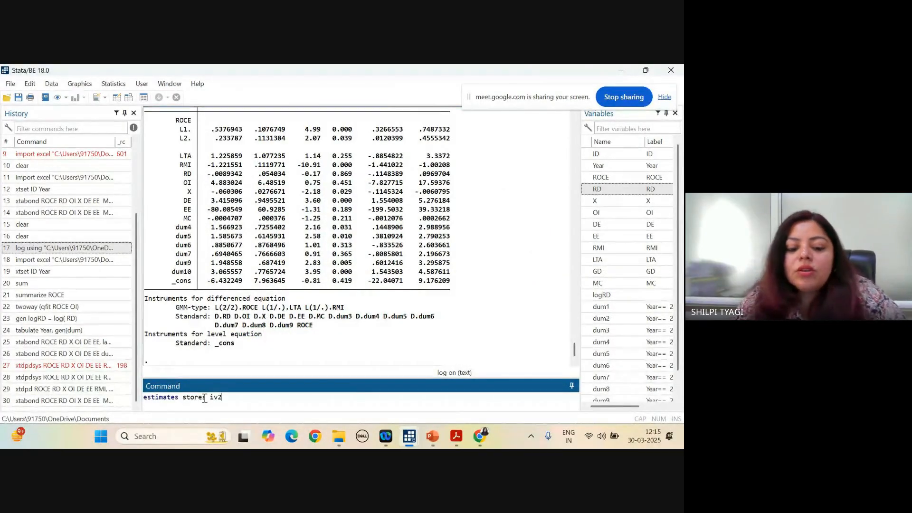
key("Return")
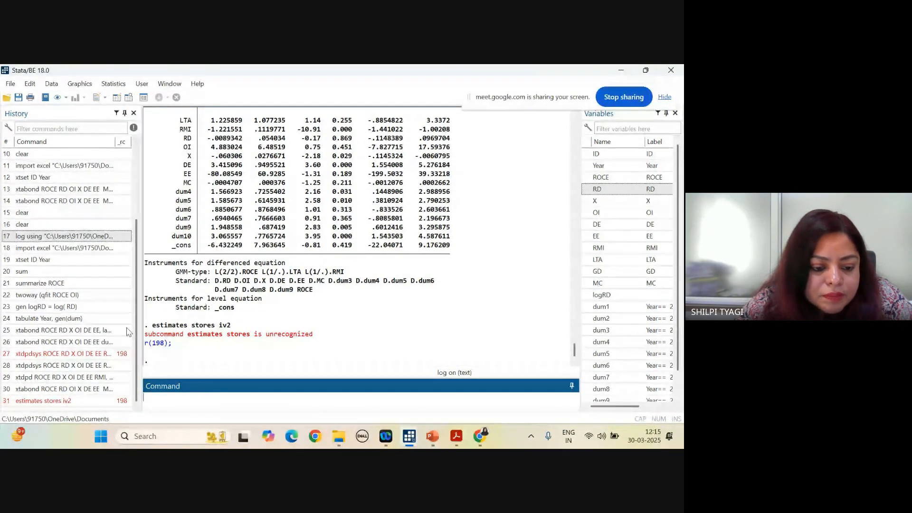
- Recall the failed storing command from the history and correct it to "estimates store iv2" without running it
left_click(78, 401)
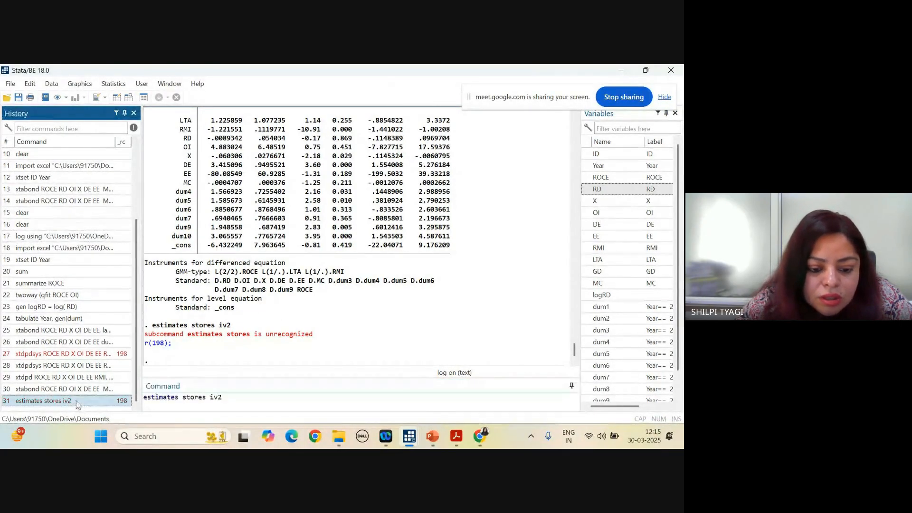
left_click(206, 399)
key("BackSpace")
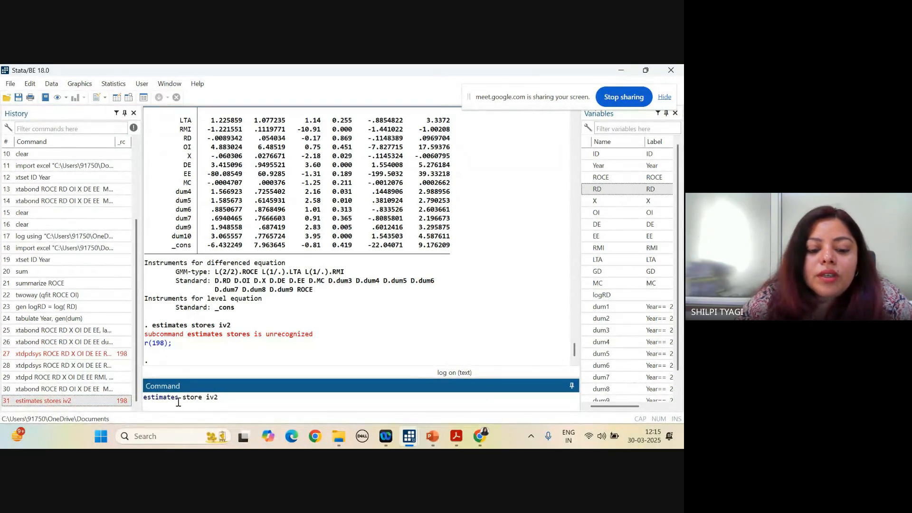
- Bring up the do-file and correct line 16 to "estimates store iv2"
mouse_move(409, 433)
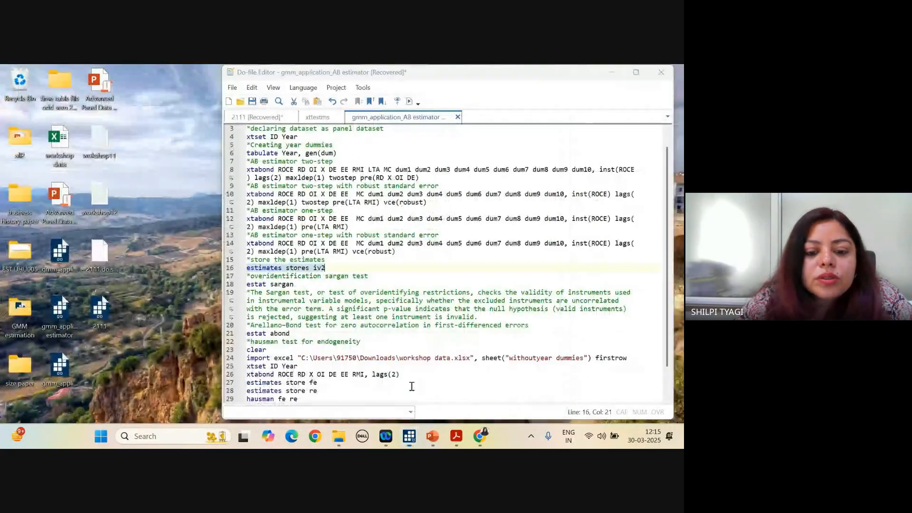
left_click(417, 391)
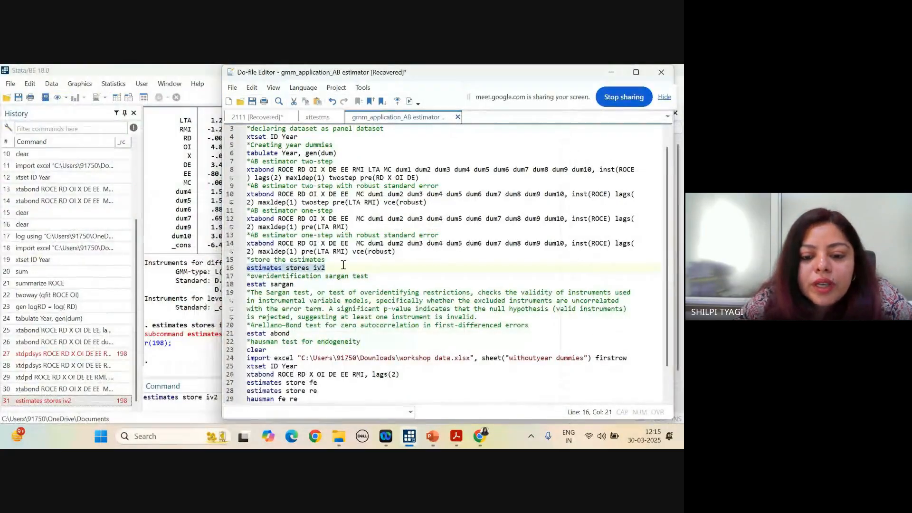
left_click(308, 269)
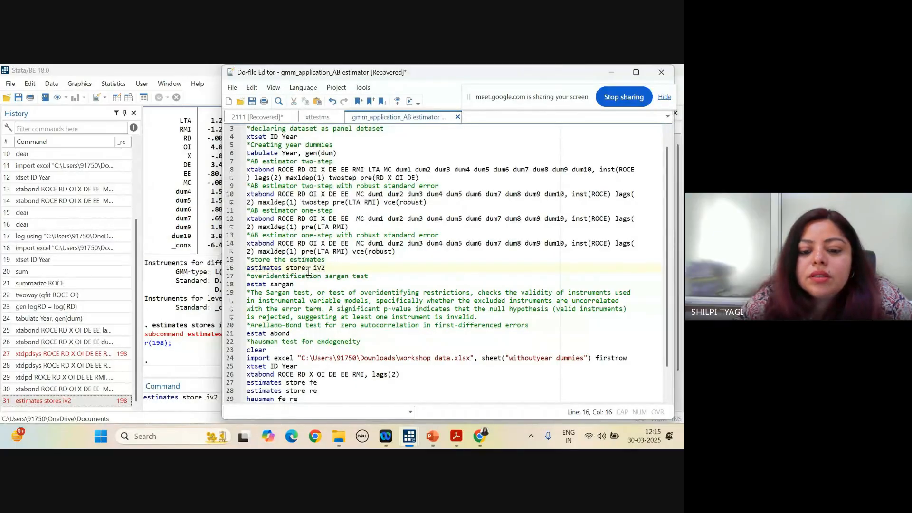
left_click(309, 269)
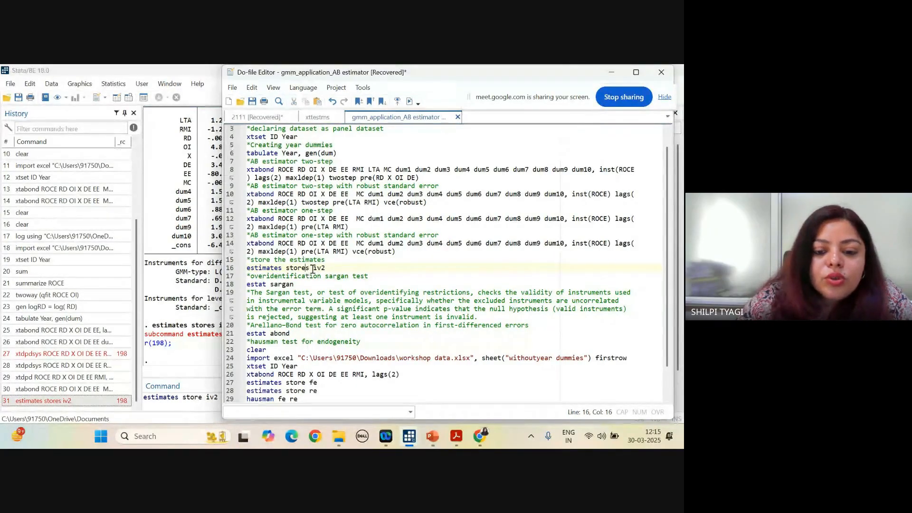
key("BackSpace")
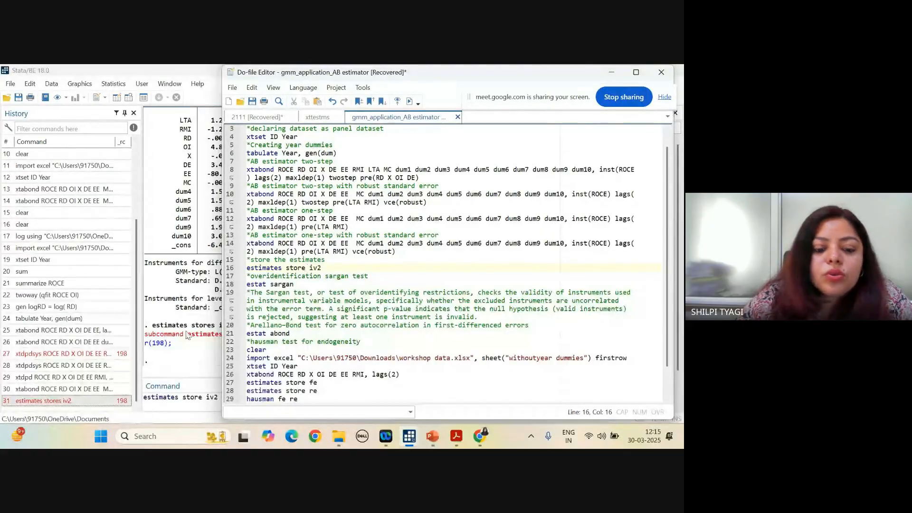
- Return to the main Stata window and run the corrected command "estimates store iv2"
left_click(175, 354)
left_click(234, 398)
key("Return")
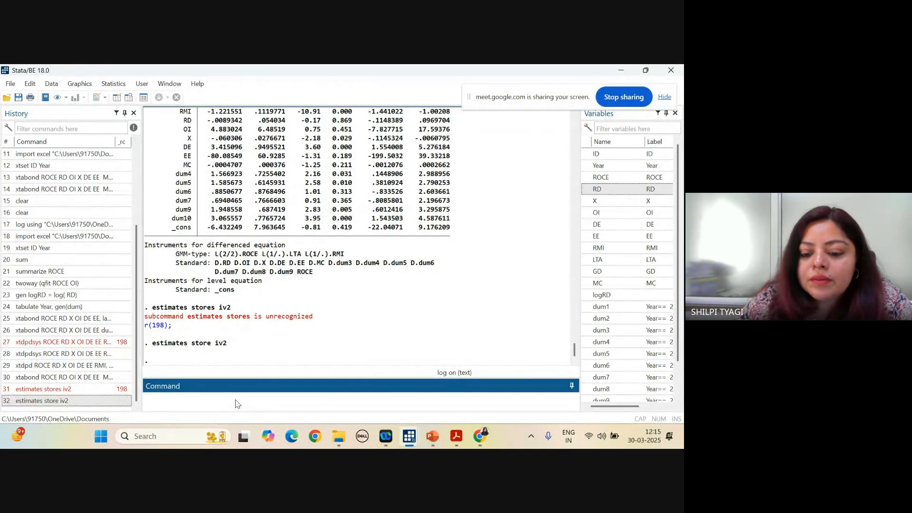
- Take the overidentification test command "estat sargan" from line 18 of the do-file and run it in the main window
mouse_move(411, 447)
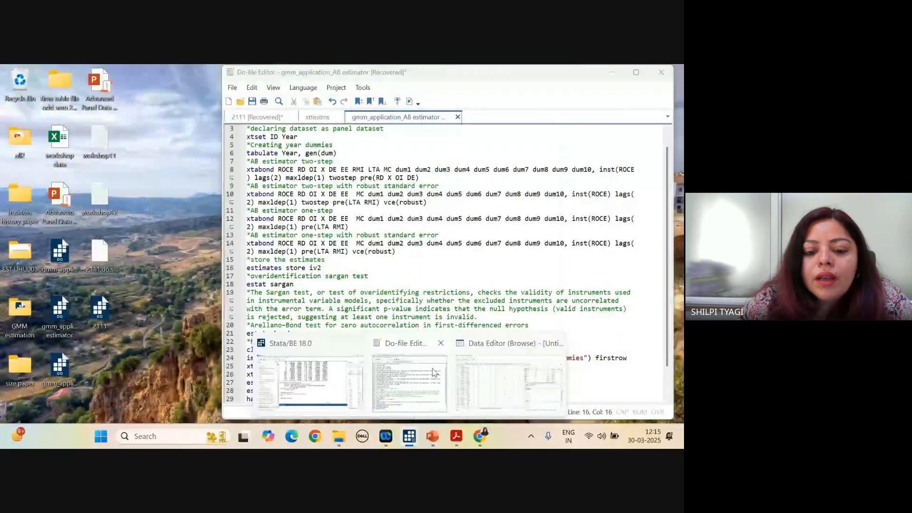
left_click(437, 384)
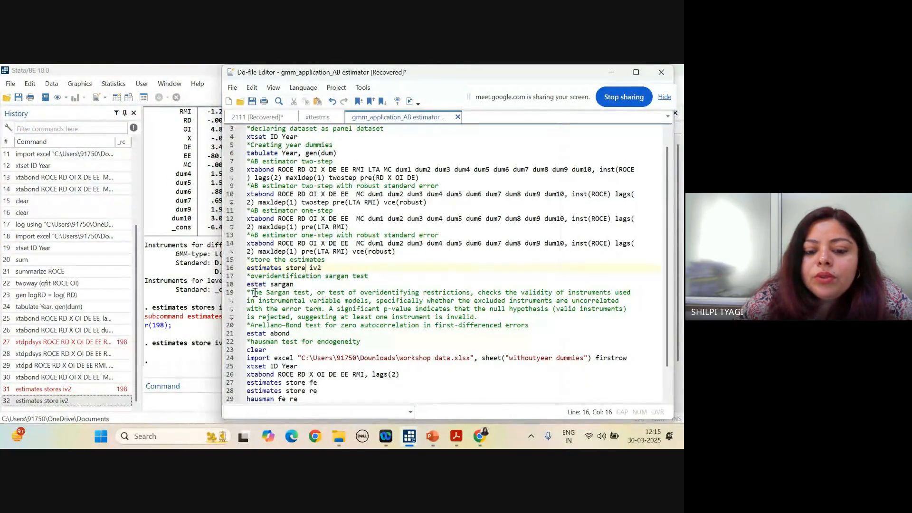
left_click_drag(248, 284, 295, 285)
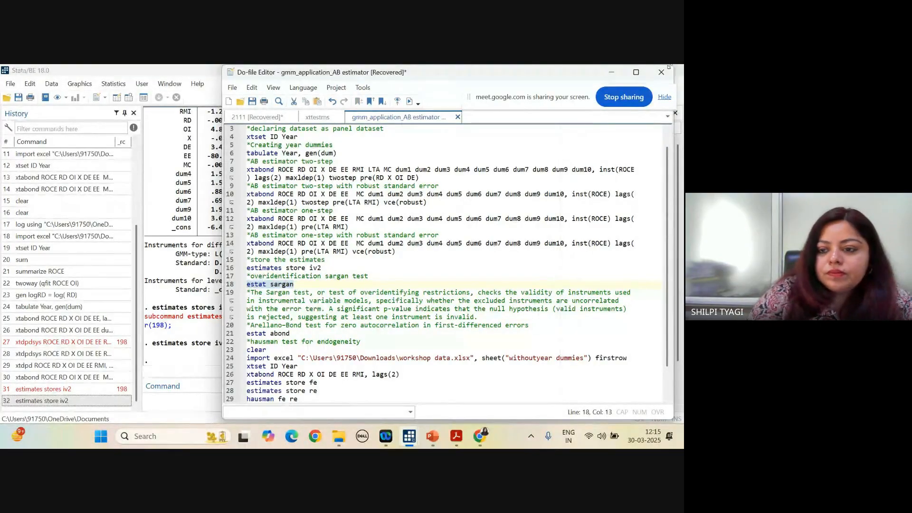
left_click(606, 74)
left_click_drag(606, 74, 369, 270)
left_click(397, 266)
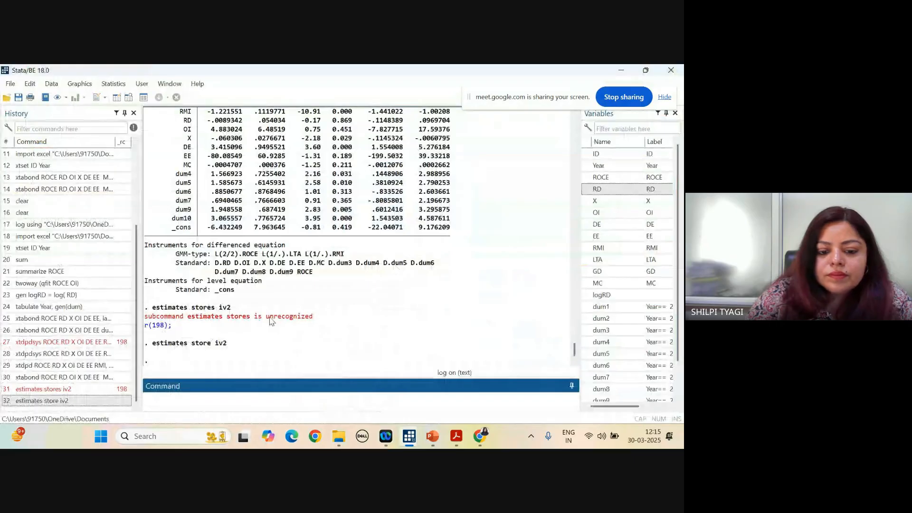
type("estat sargan")
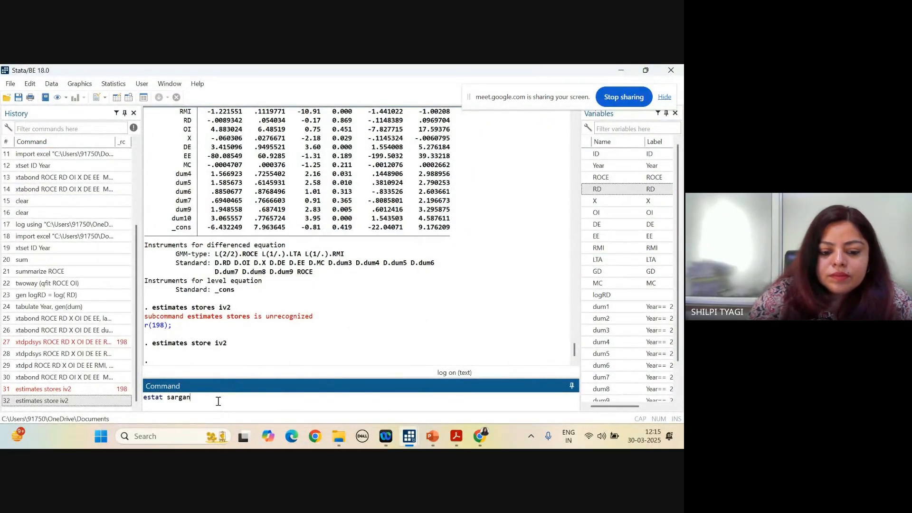
key("Return")
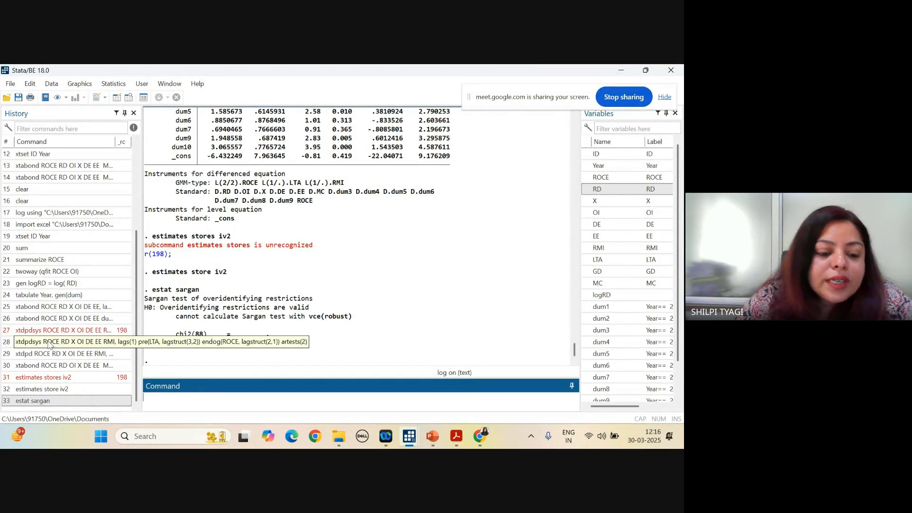
- Recall the one-step xtabond command from the history, remove its vce(robust) option and run it again
left_click(89, 367)
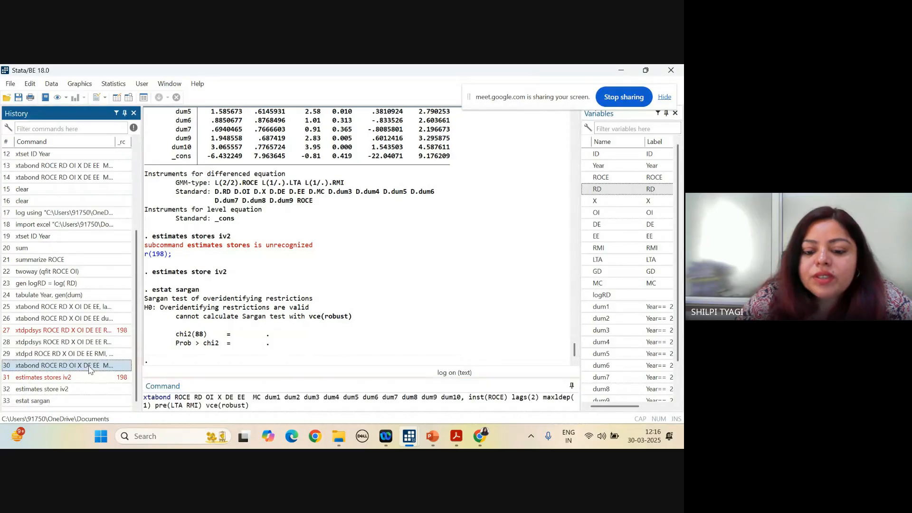
left_click_drag(206, 405, 261, 406)
key("BackSpace")
key("Return")
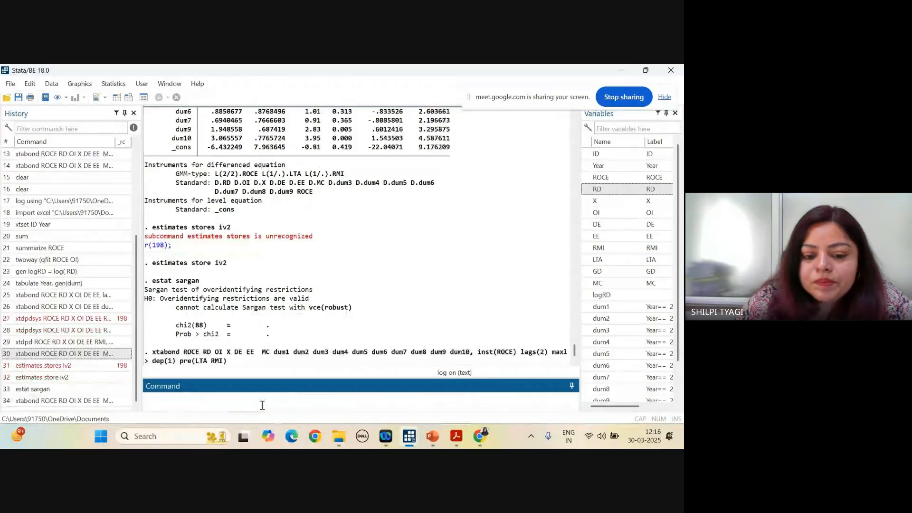
- Rerun "estimates store iv2" and the overidentification test "estat sargan" from the command history
left_click(86, 378)
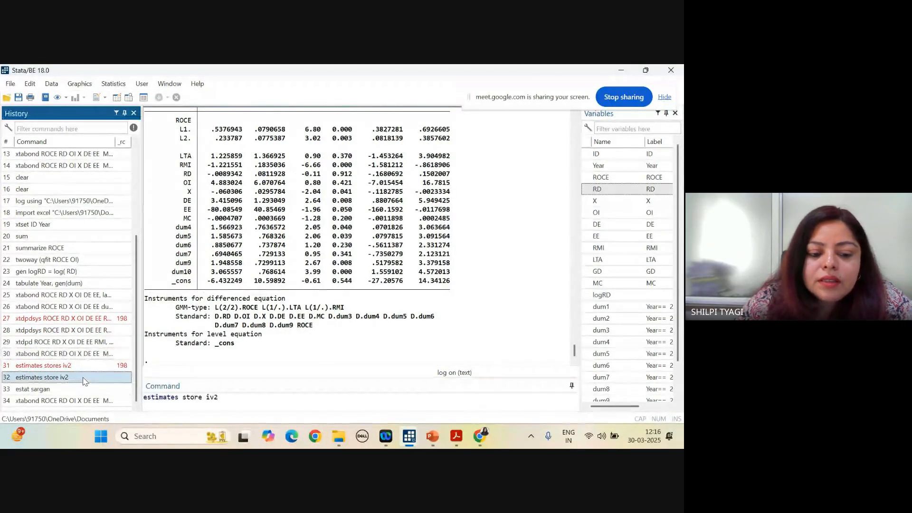
key("Return")
left_click(56, 378)
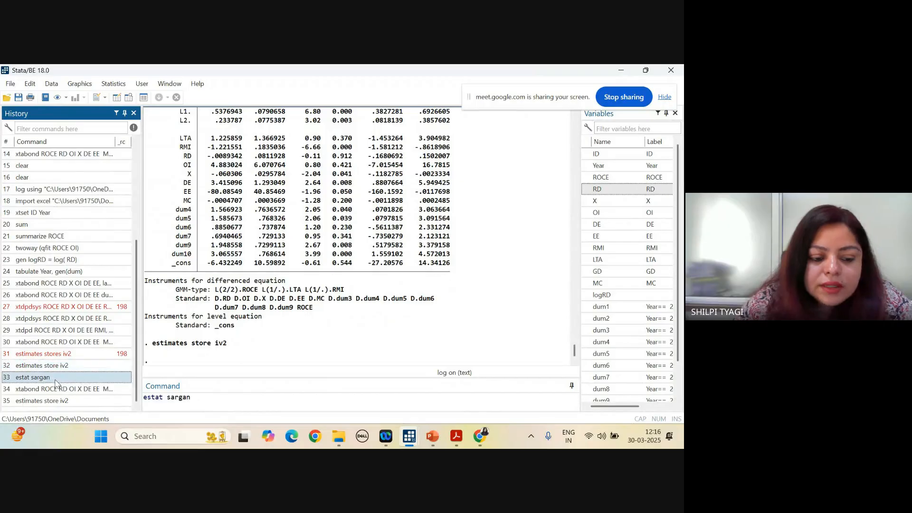
key("Return")
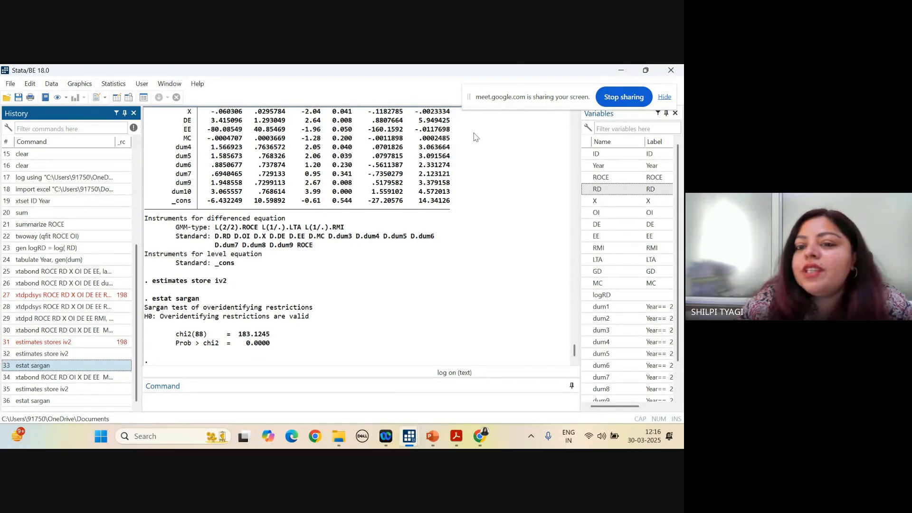
- Take the Arellano-Bond autocorrelation test command "estat abond" from line 21 of the do-file and run it in the main Stata window
left_click(622, 70)
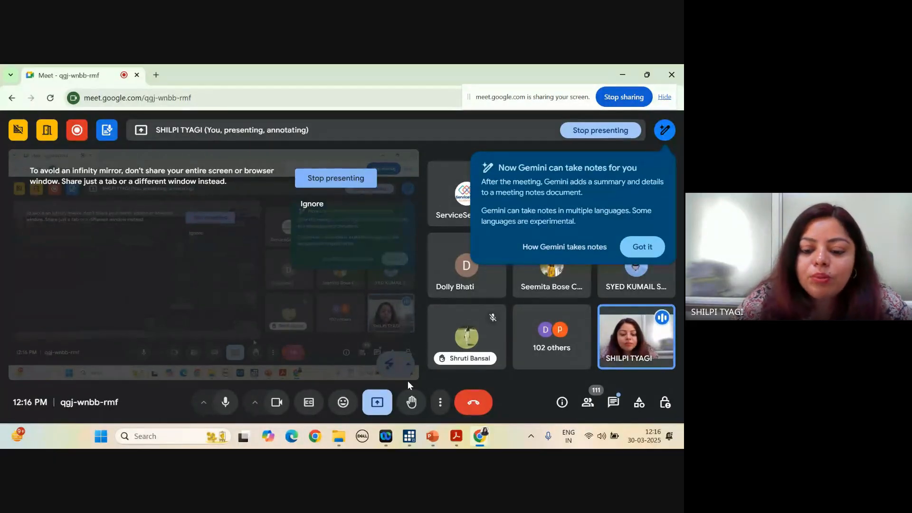
mouse_move(409, 436)
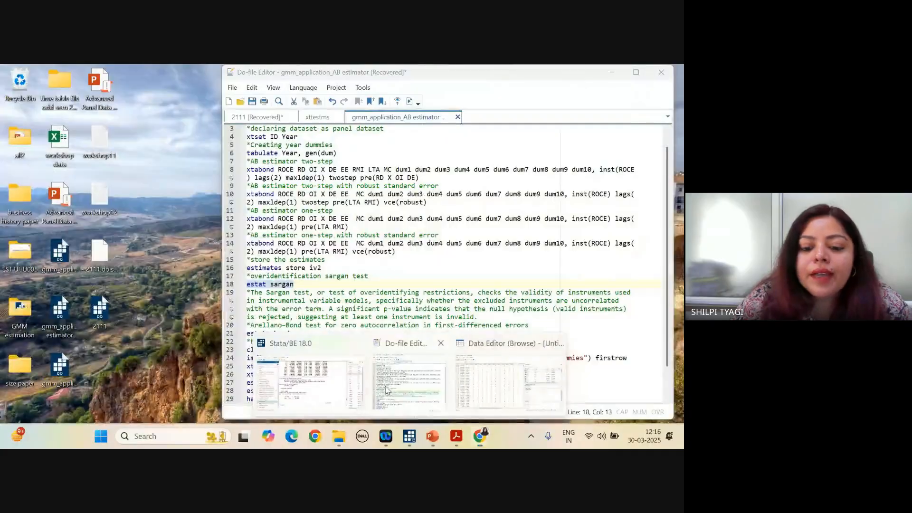
left_click(388, 390)
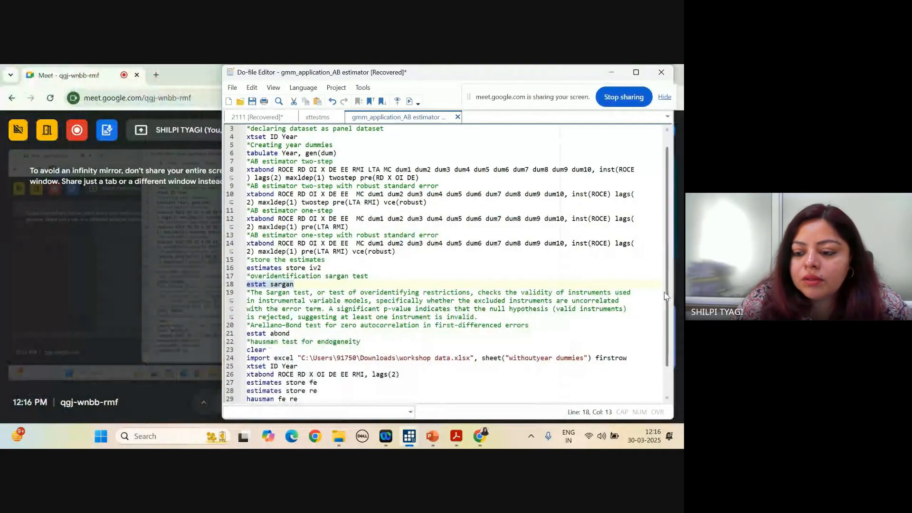
left_click_drag(666, 296, 667, 302)
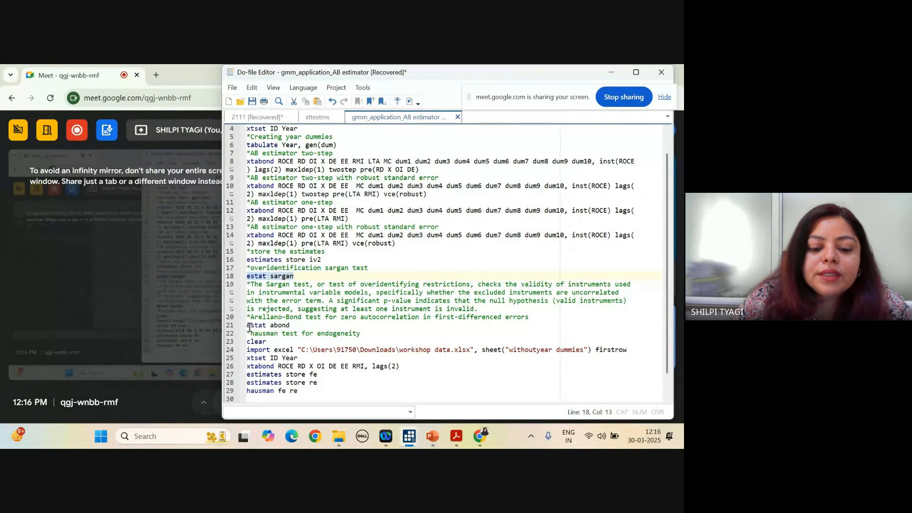
left_click_drag(248, 327, 289, 327)
key("ctrl+d")
key("ctrl+c")
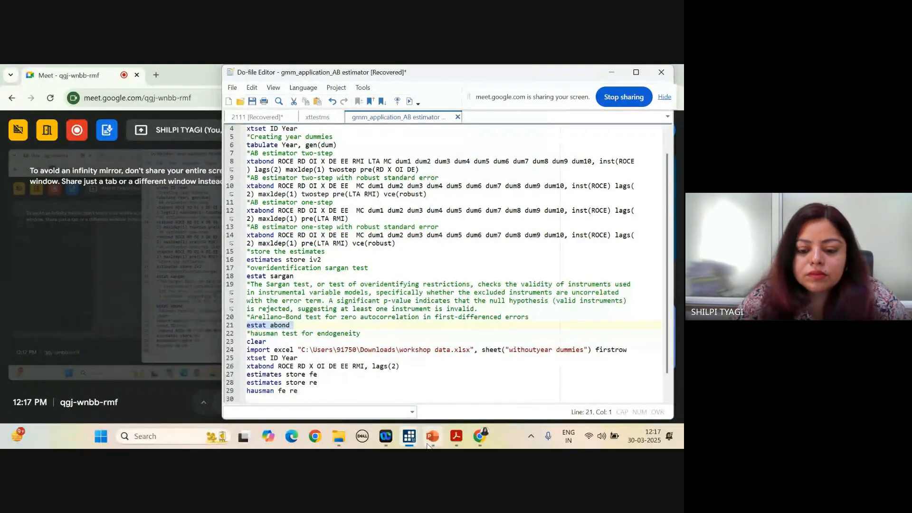
mouse_move(409, 436)
left_click(360, 405)
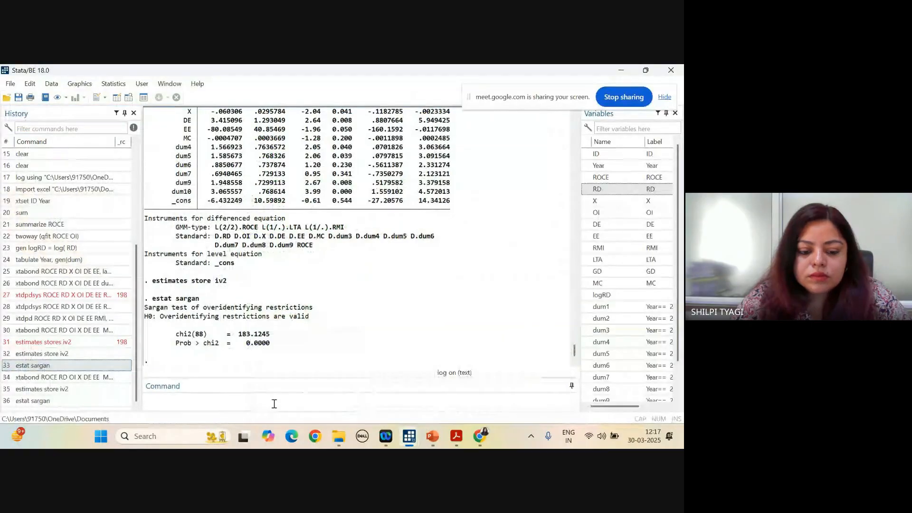
left_click(272, 403)
key("ctrl+v")
key("Return")
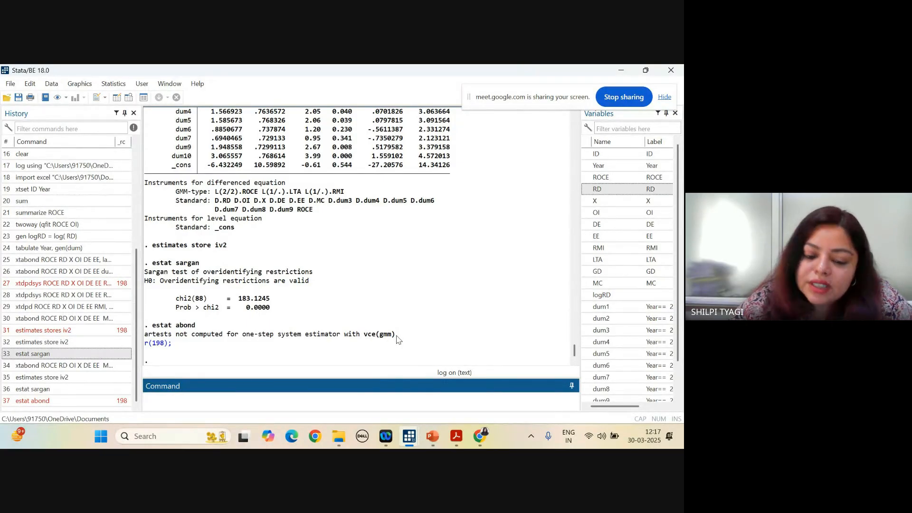
left_click(86, 368)
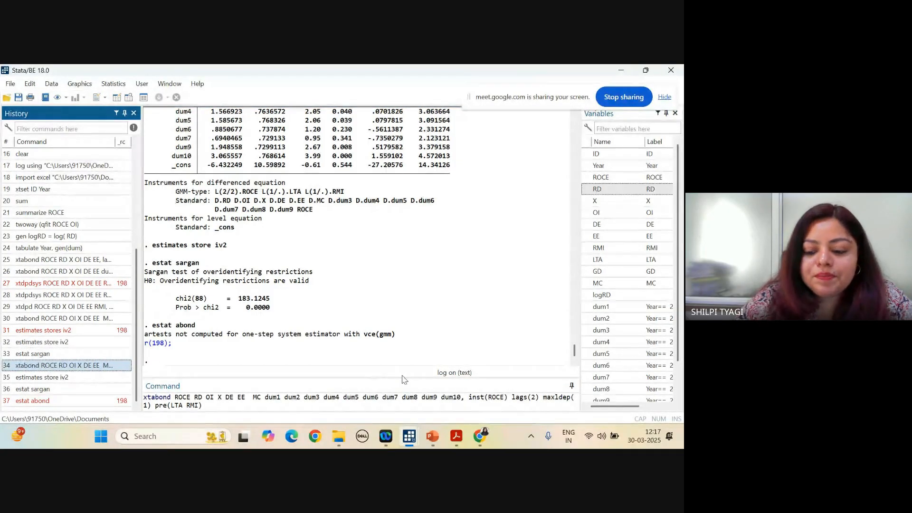
left_click(216, 405)
key("ctrl+a")
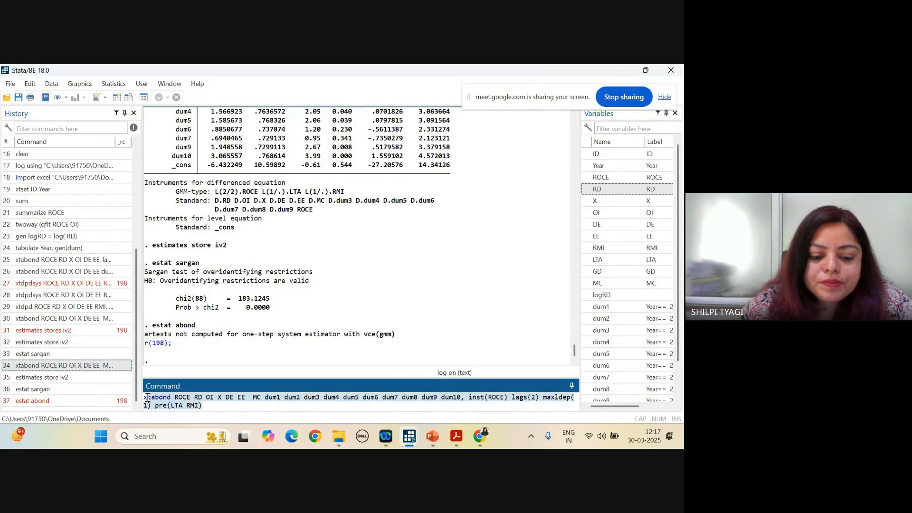
key("BackSpace")
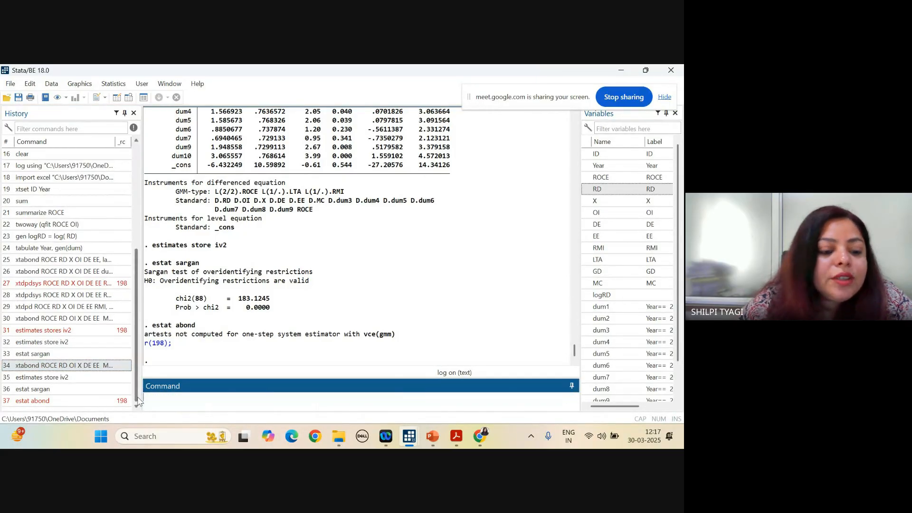
- Rerun the one-step xtabond command with vce(robust) from the history, followed by "estat abond"
double_click(78, 319)
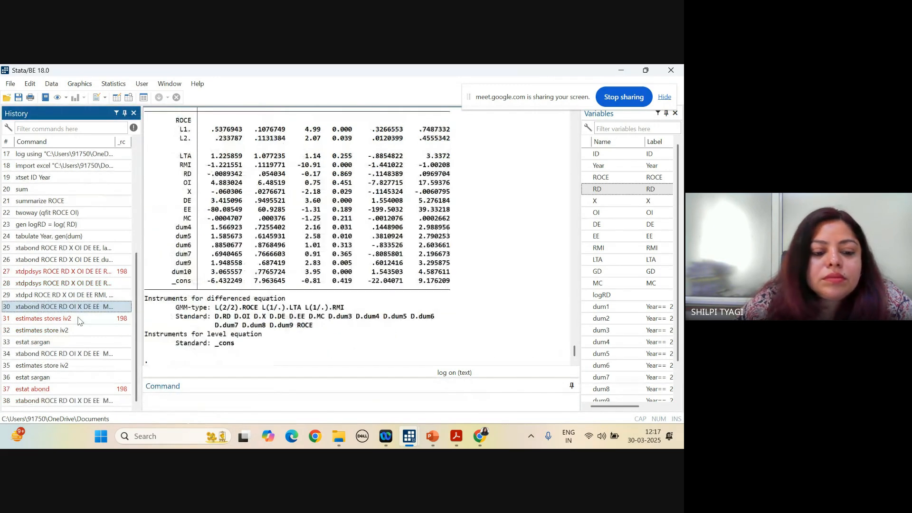
double_click(47, 389)
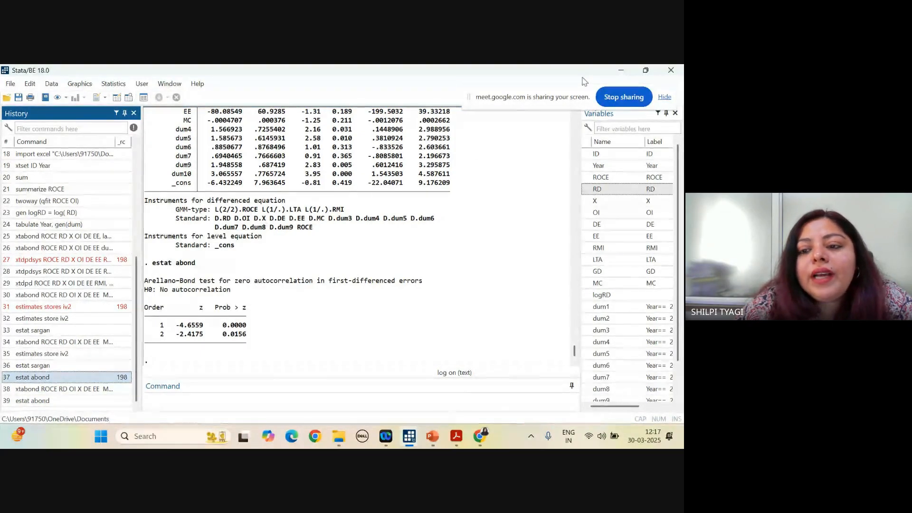
mouse_move(476, 440)
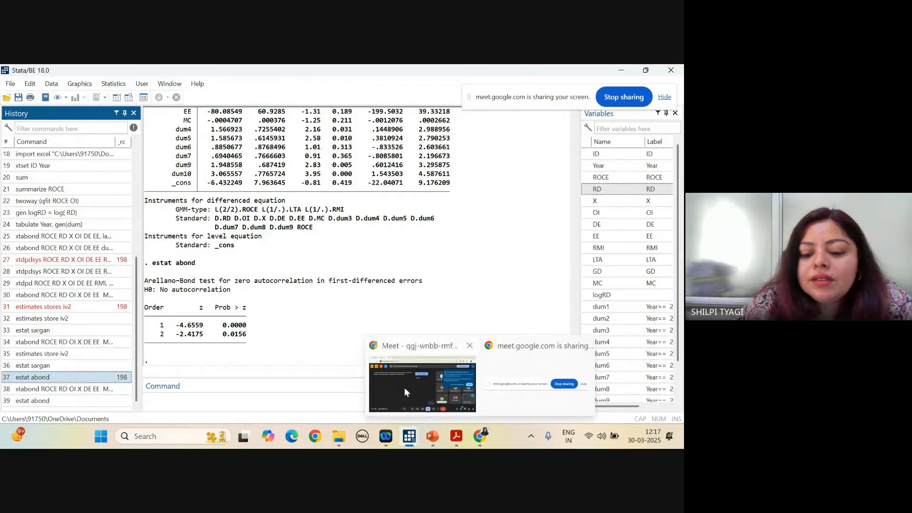
left_click(404, 387)
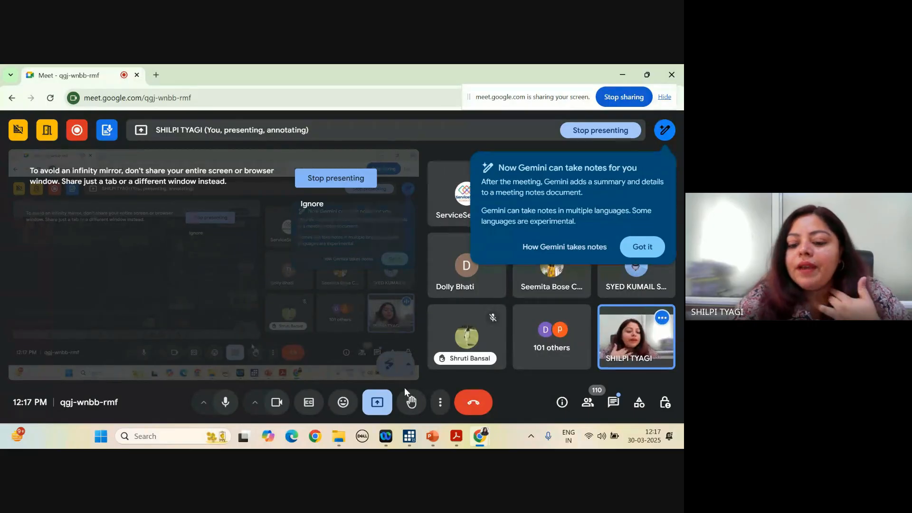
mouse_move(413, 433)
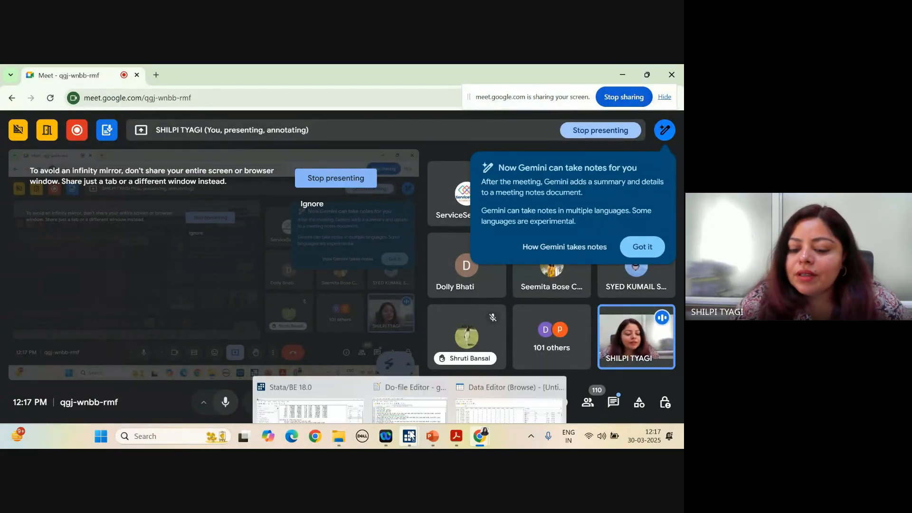
left_click(285, 366)
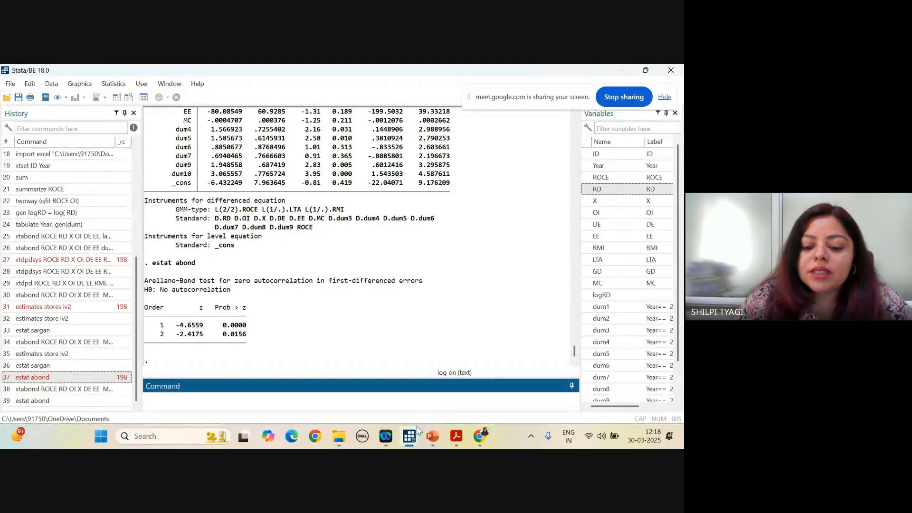
- Take "xtabond ROCE RD X OI DE EE RMI, lags(2)" from line 26 of the do-file and run it in the main window
mouse_move(409, 436)
left_click(396, 411)
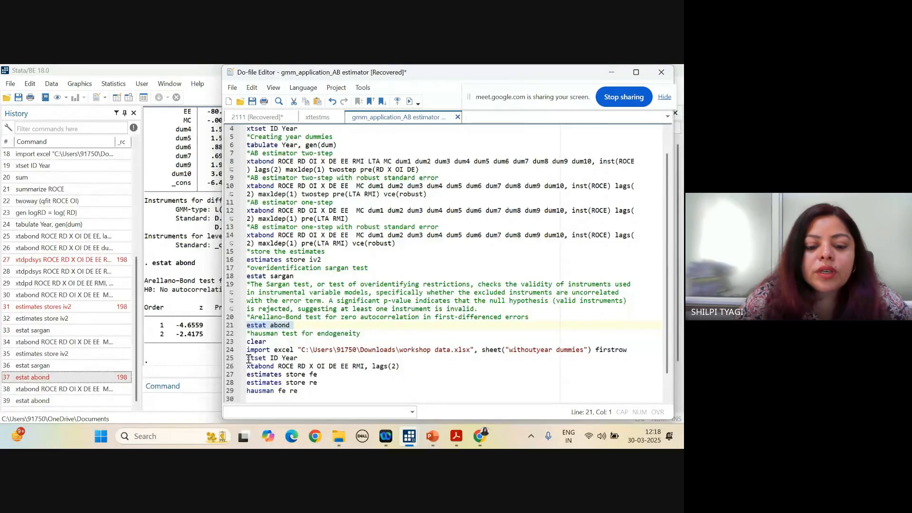
left_click_drag(400, 366, 249, 369)
key("ctrl+c")
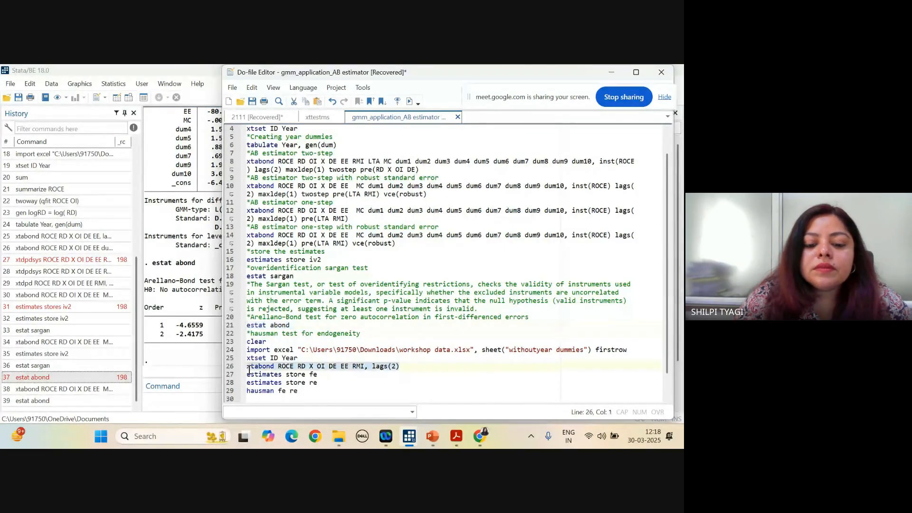
left_click(198, 405)
key("ctrl+v")
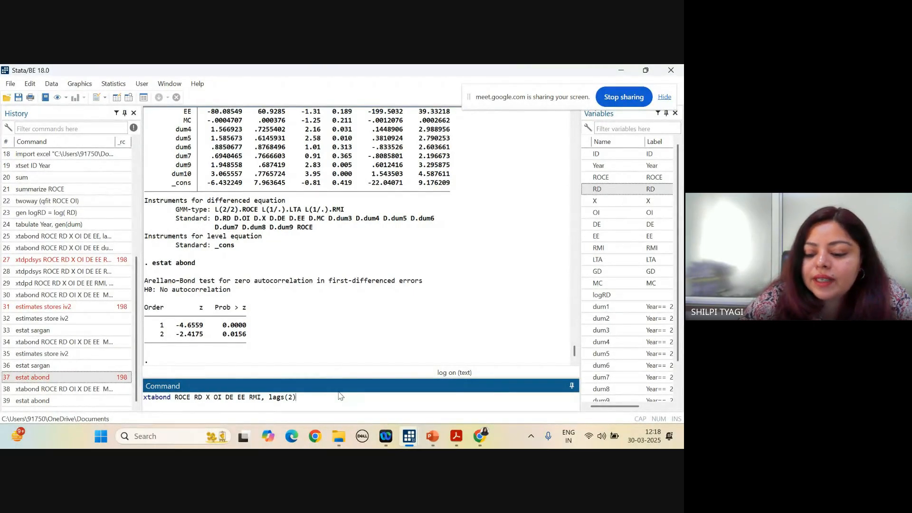
key("Return")
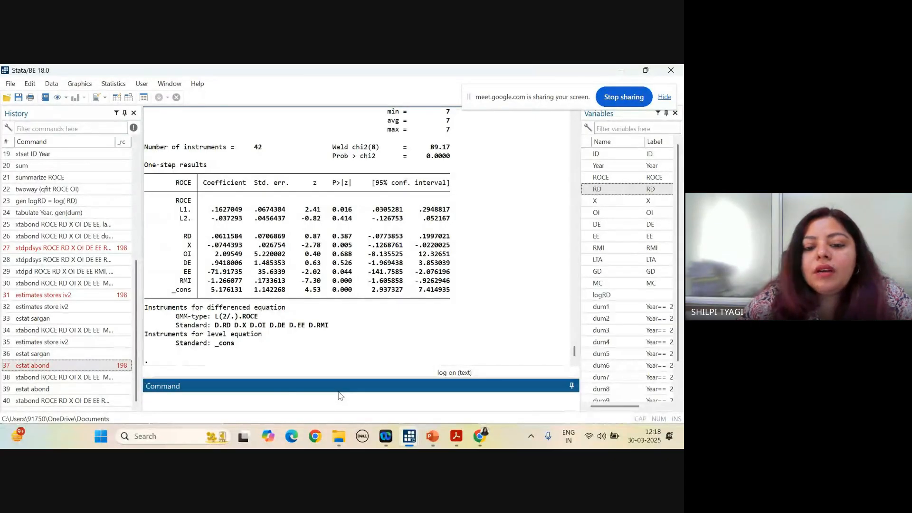
- Take "estimates store fe" from line 27 of the do-file and run it in the main window
mouse_move(409, 436)
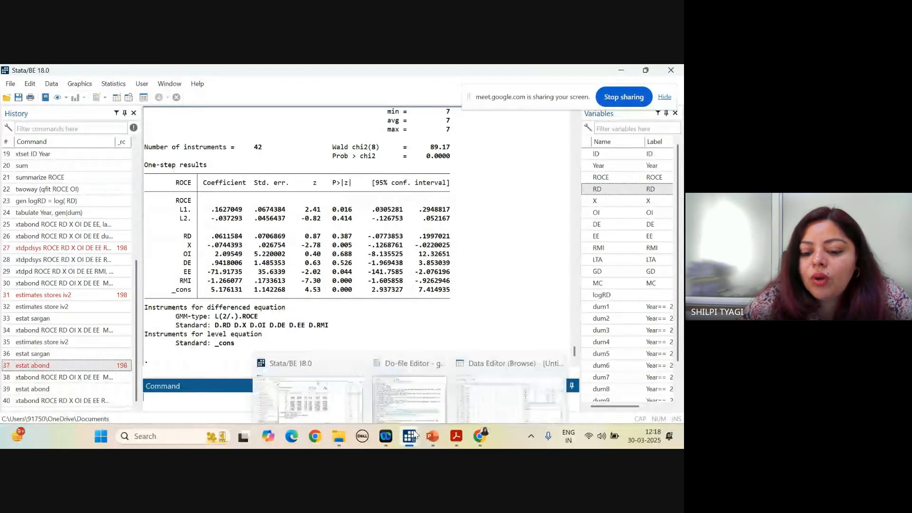
left_click(394, 390)
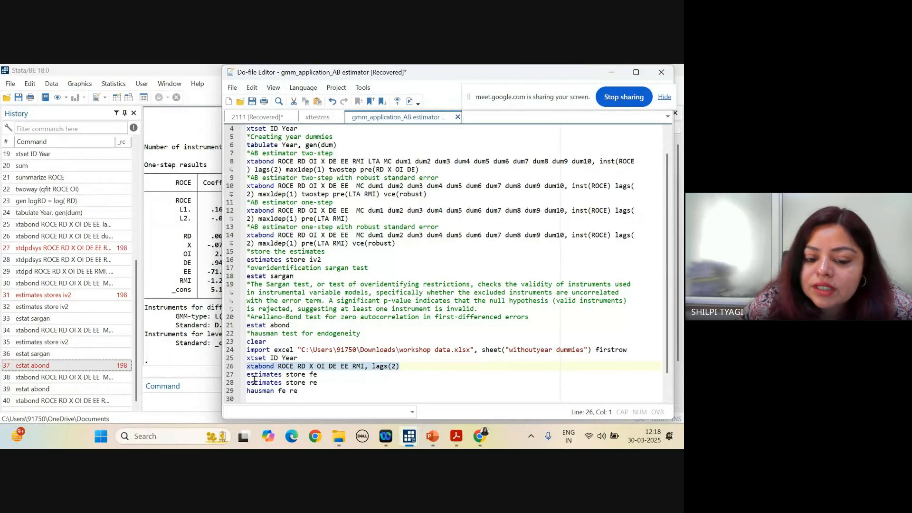
left_click(306, 374)
left_click_drag(307, 374, 252, 377)
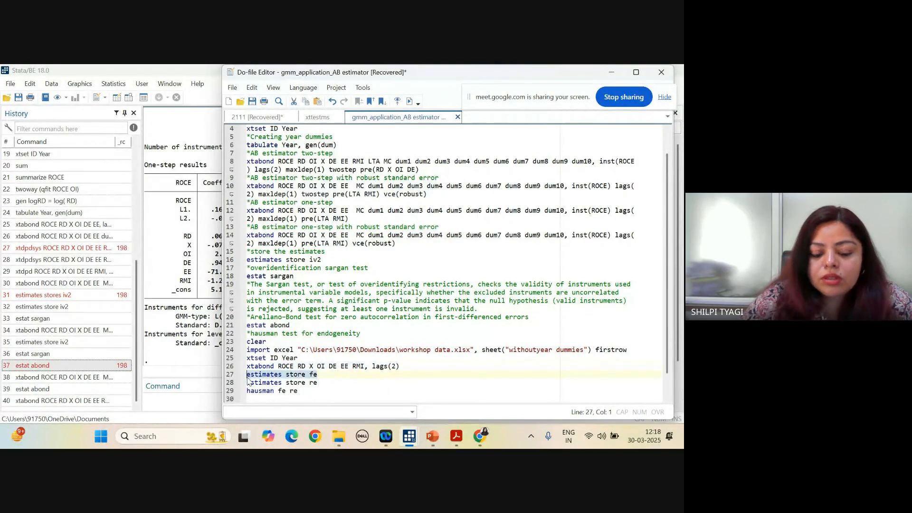
left_click(192, 404)
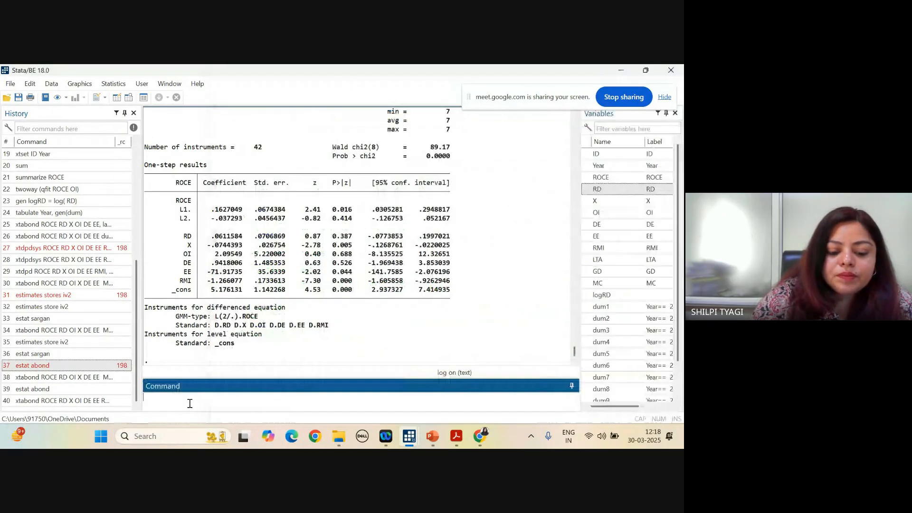
type("estimates store fe")
key("Return")
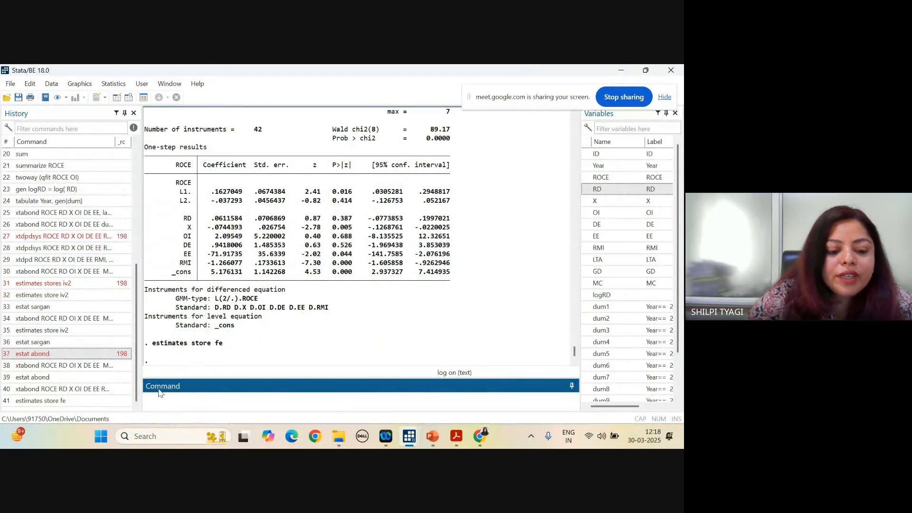
- Recall the last store command from the history, change it to "estimates store re" and run it
left_click(97, 401)
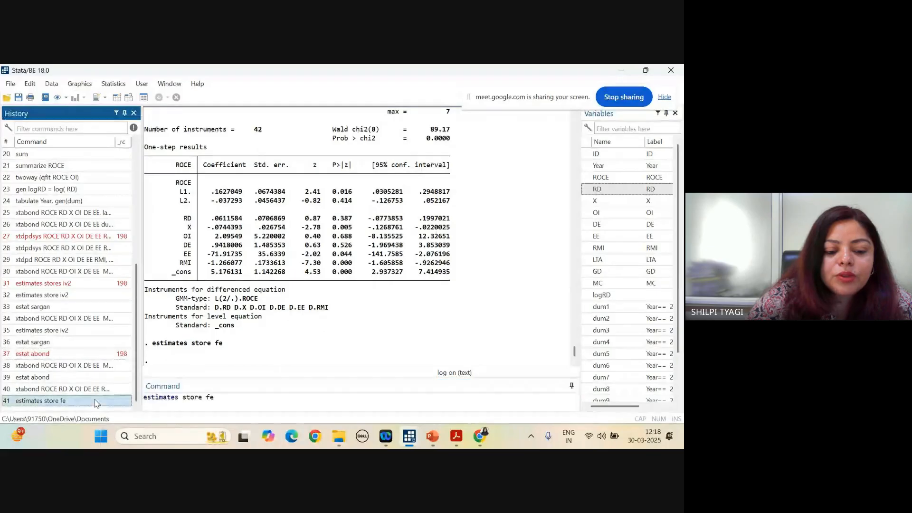
left_click(212, 397)
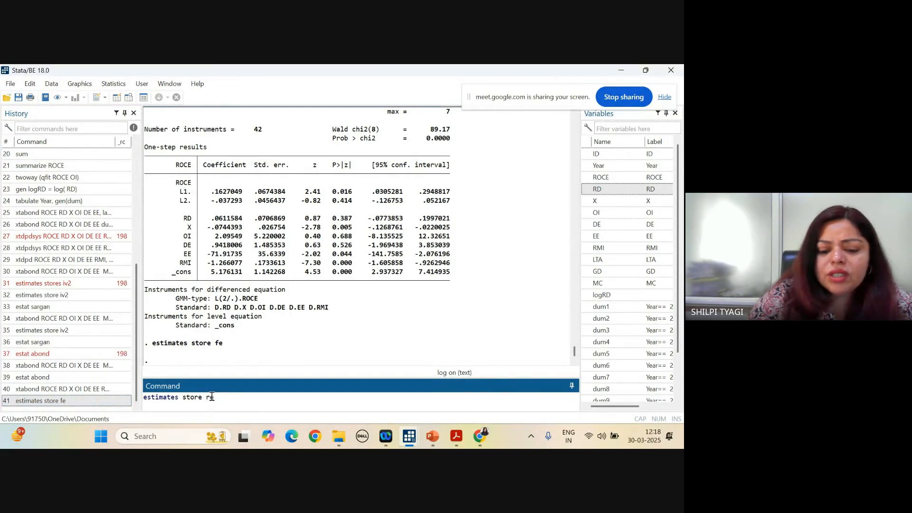
key("Return")
- Take "hausman fe re" from line 29 of the do-file, run it in the main window and view the test output
mouse_move(407, 437)
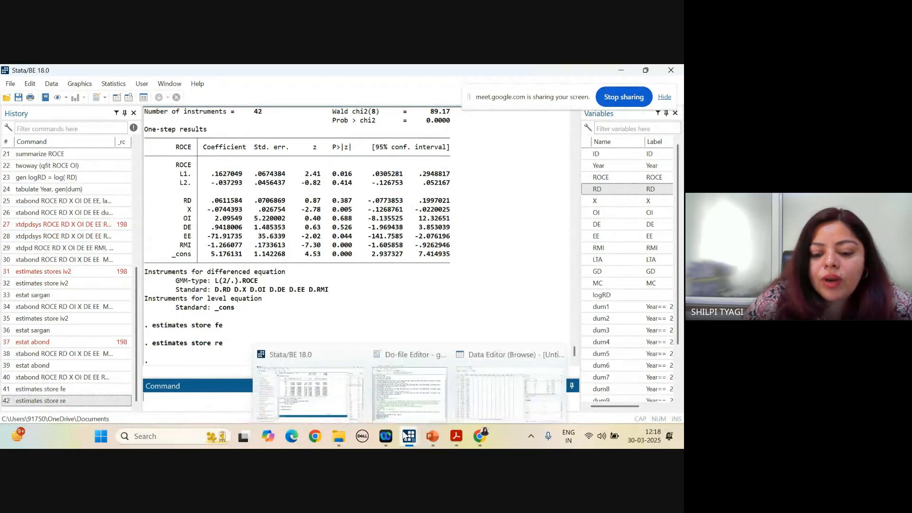
left_click(380, 384)
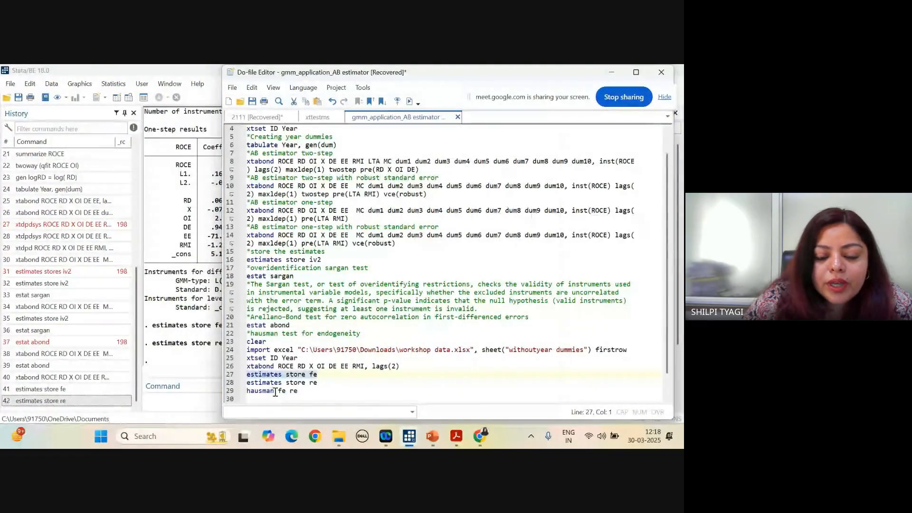
left_click(275, 392)
left_click_drag(300, 391, 248, 392)
key("ctrl+c")
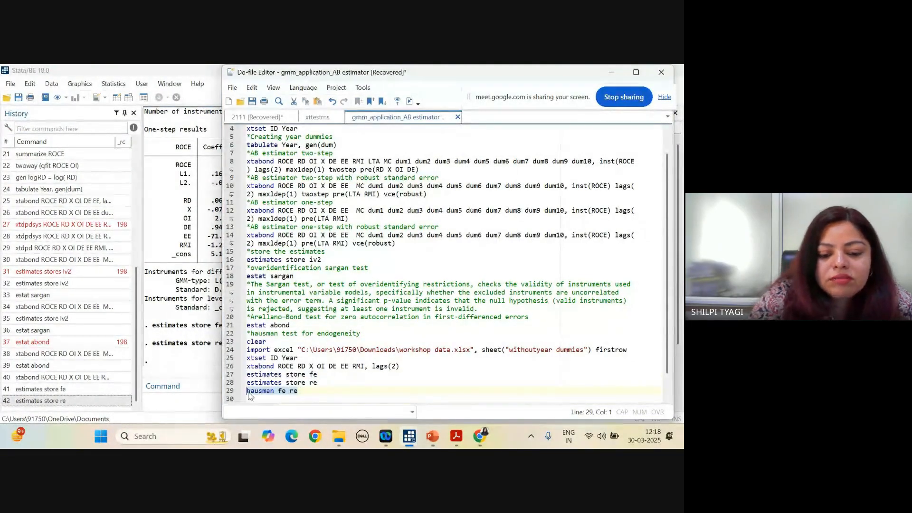
left_click(172, 405)
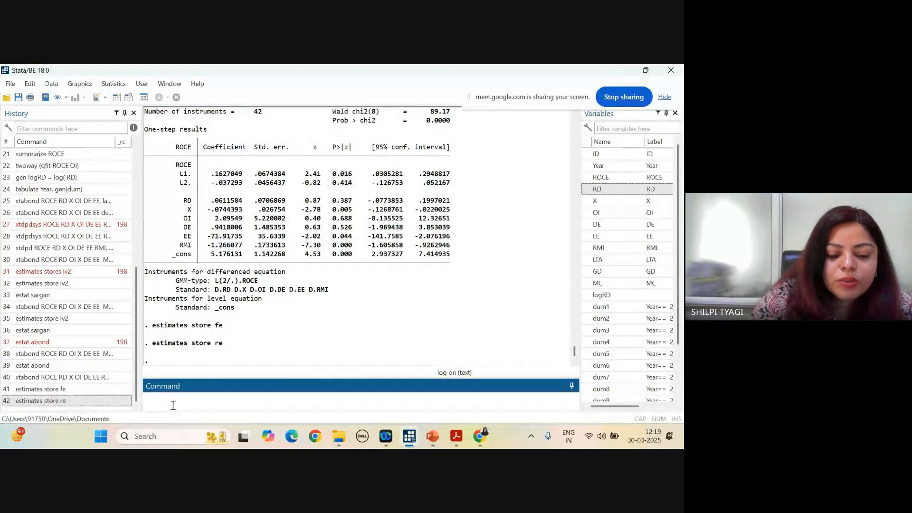
type("v")
key("BackSpace")
key("ctrl+v")
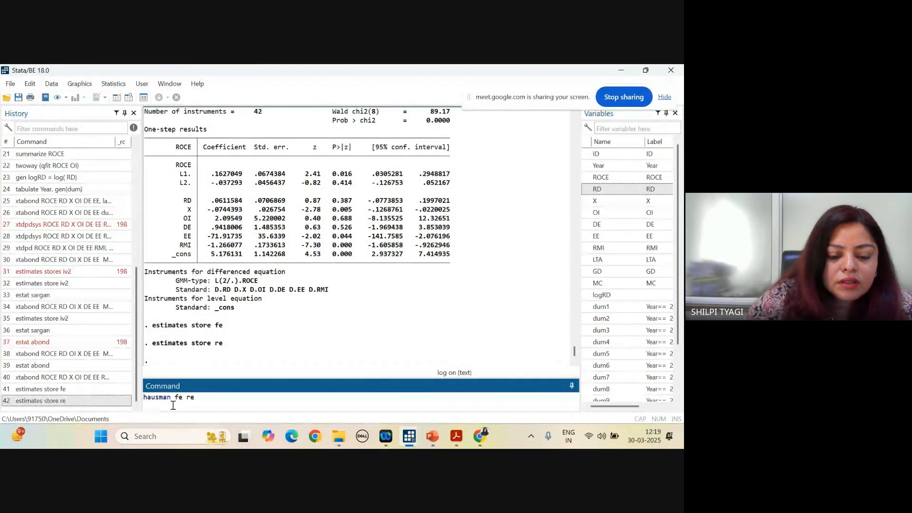
key("Return")
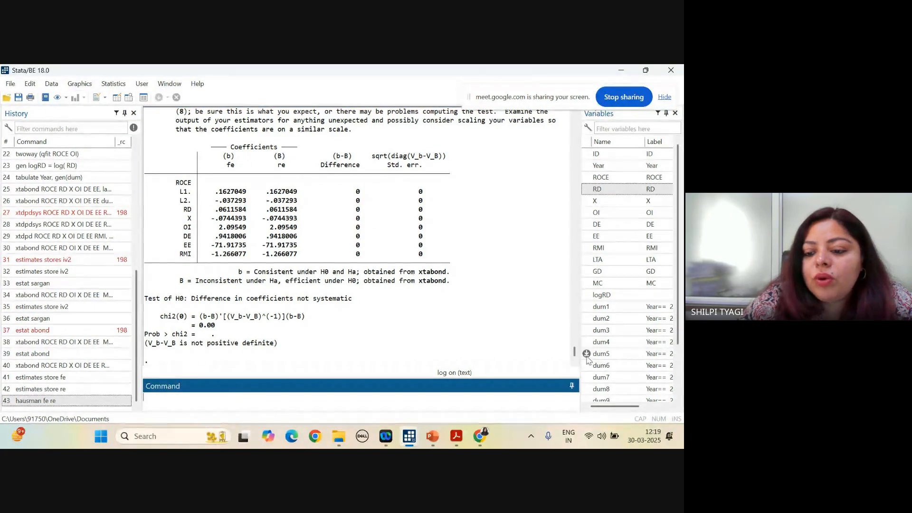
scroll(574, 350, "up", 3)
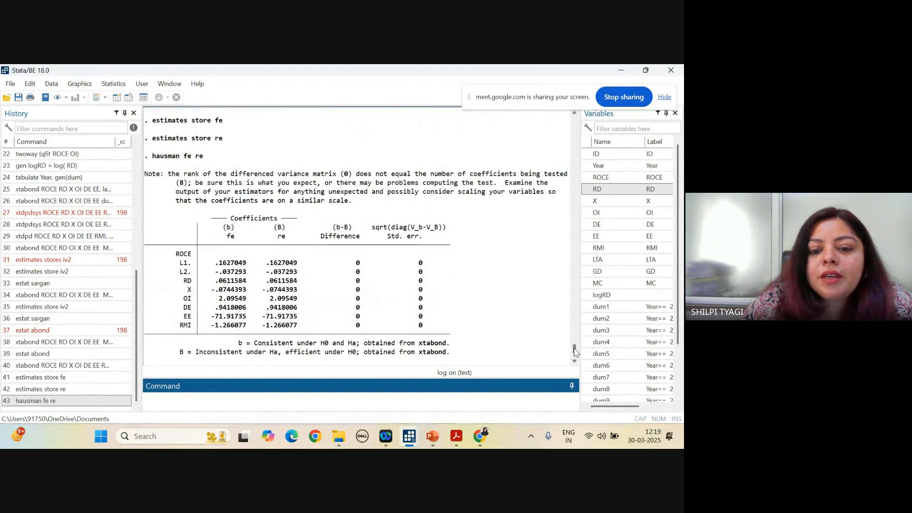
left_click(574, 352)
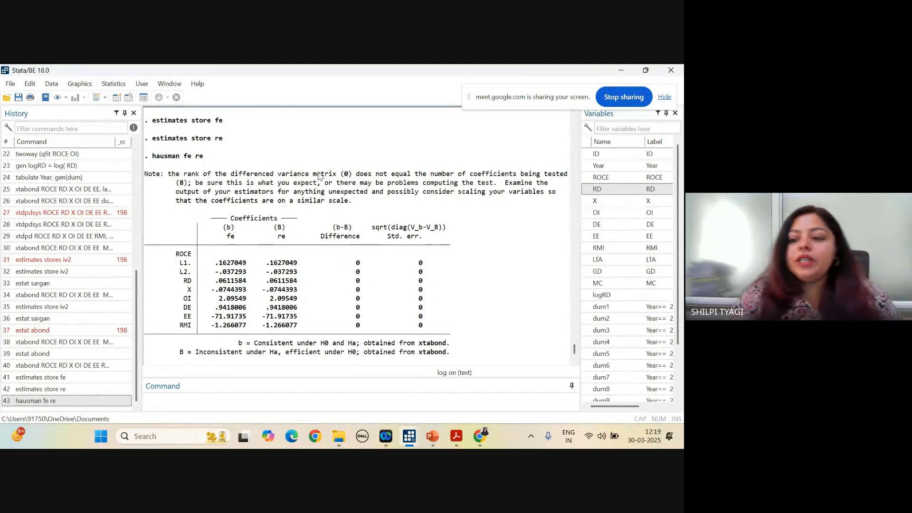
- Minimize the Stata windows, bring the do-file back and highlight the test commands from line 17 through line 29
left_click(620, 71)
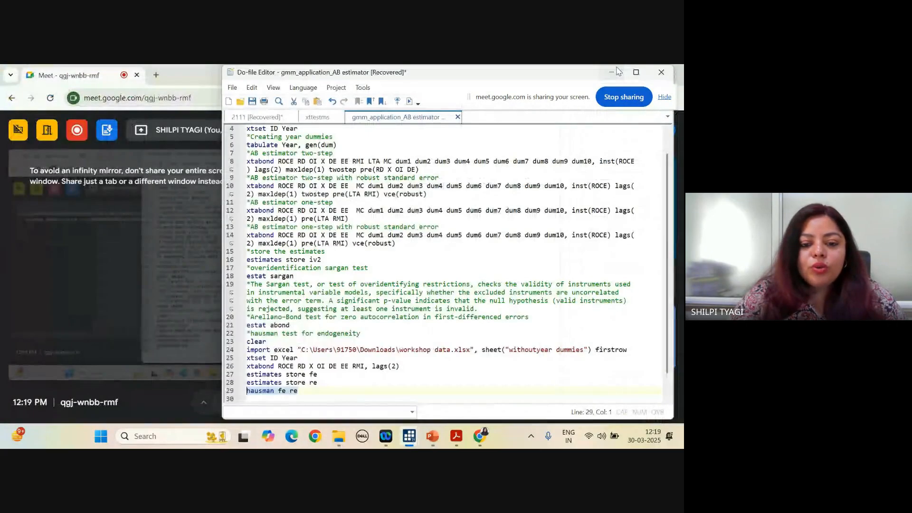
left_click(611, 72)
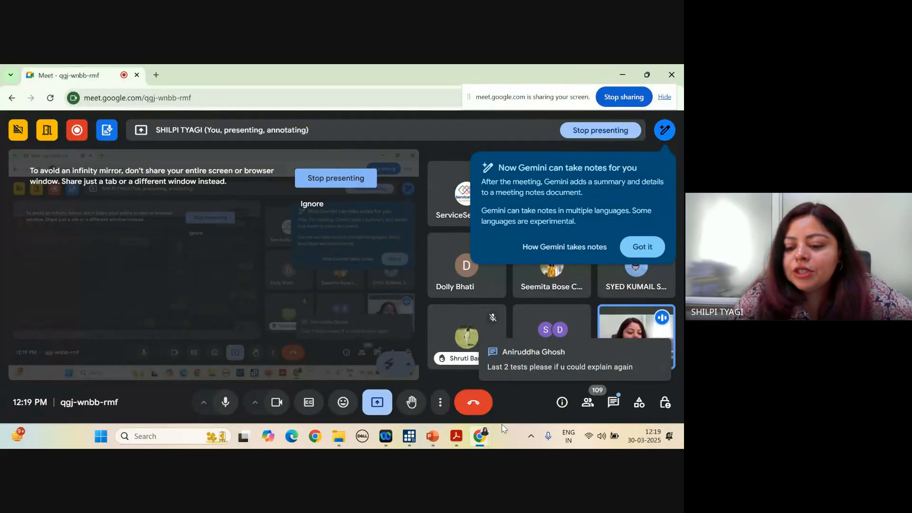
mouse_move(410, 436)
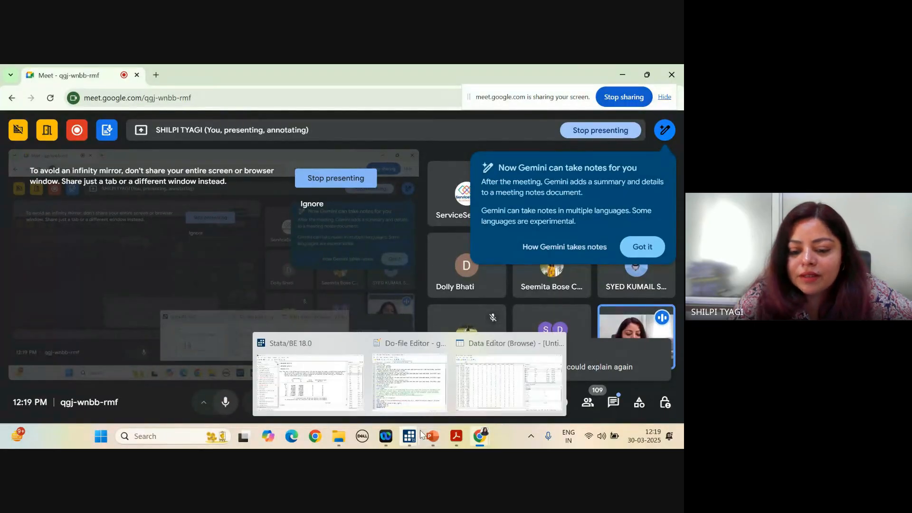
left_click(421, 407)
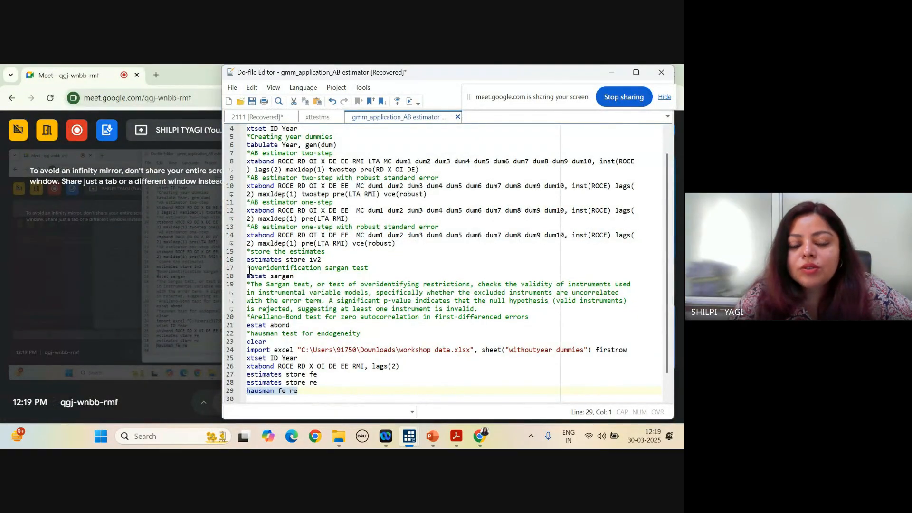
left_click_drag(252, 269, 321, 388)
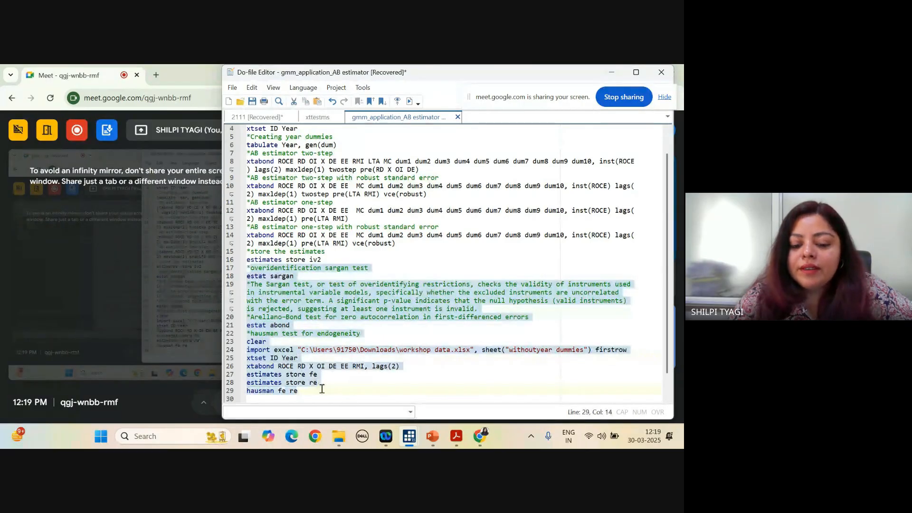
- Switch to the Advanced Panel Data Techniques_2 presentation in PowerPoint and go to its title slide to start the slide show
left_click(614, 72)
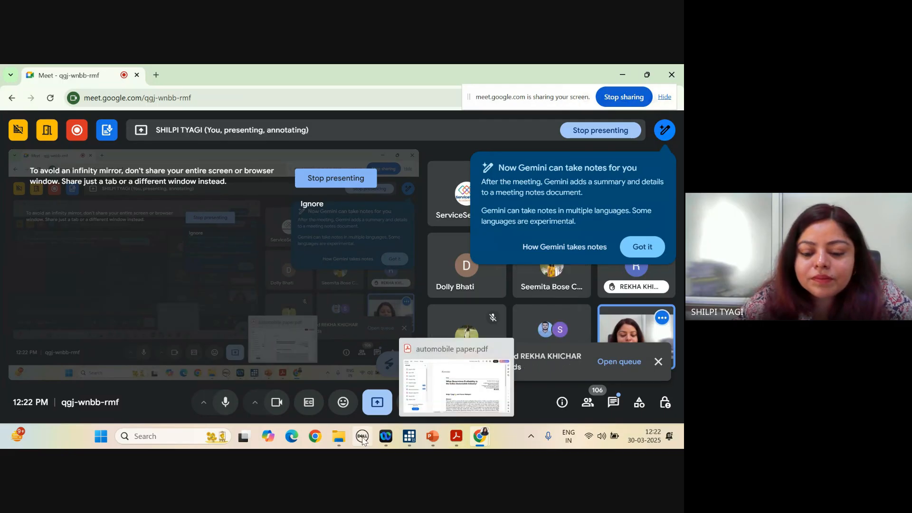
mouse_move(445, 437)
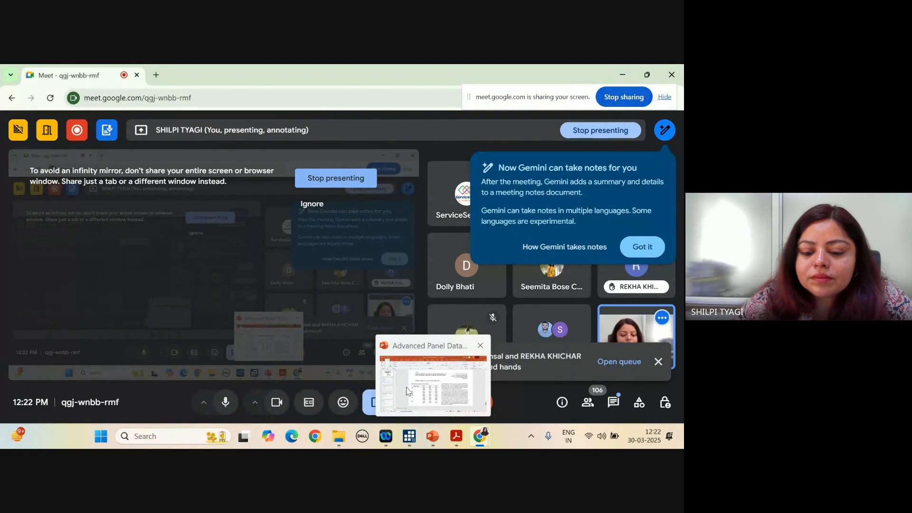
left_click(429, 436)
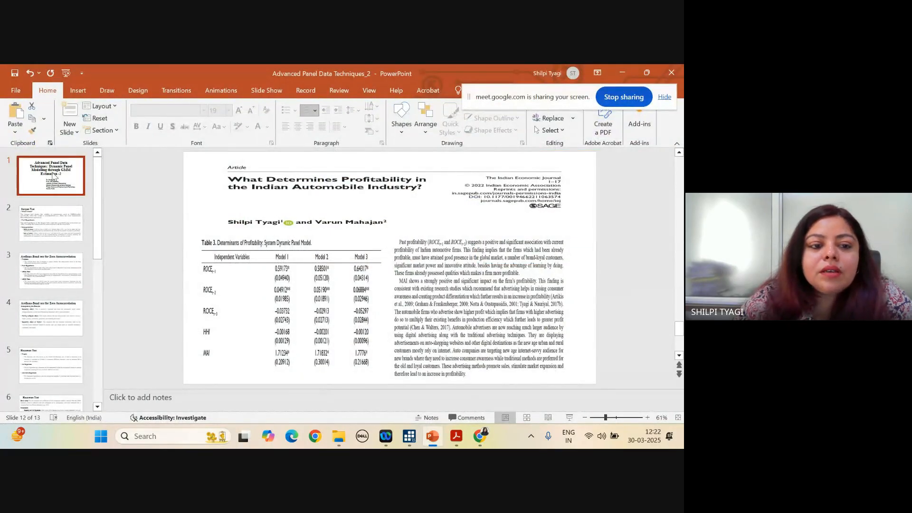
left_click(64, 181)
left_click(263, 95)
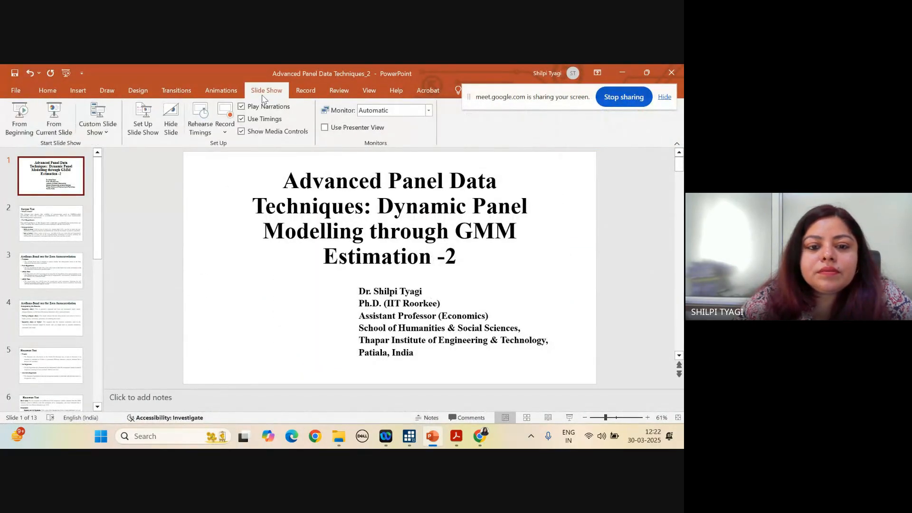